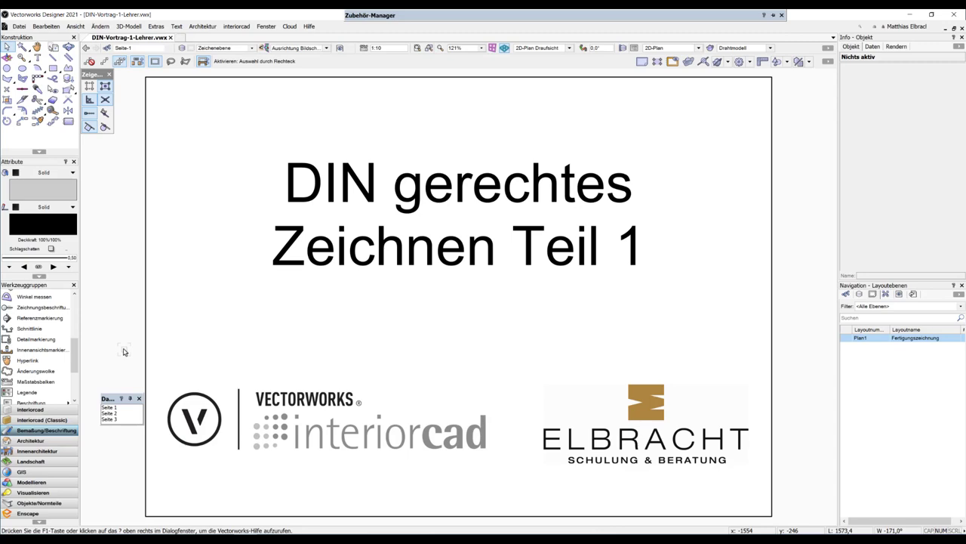
Step: Recall the Seite 2 saved view to show the Neuerungen im DIN-Kit 2021 sheet, zooming on its title
double_click(109, 413)
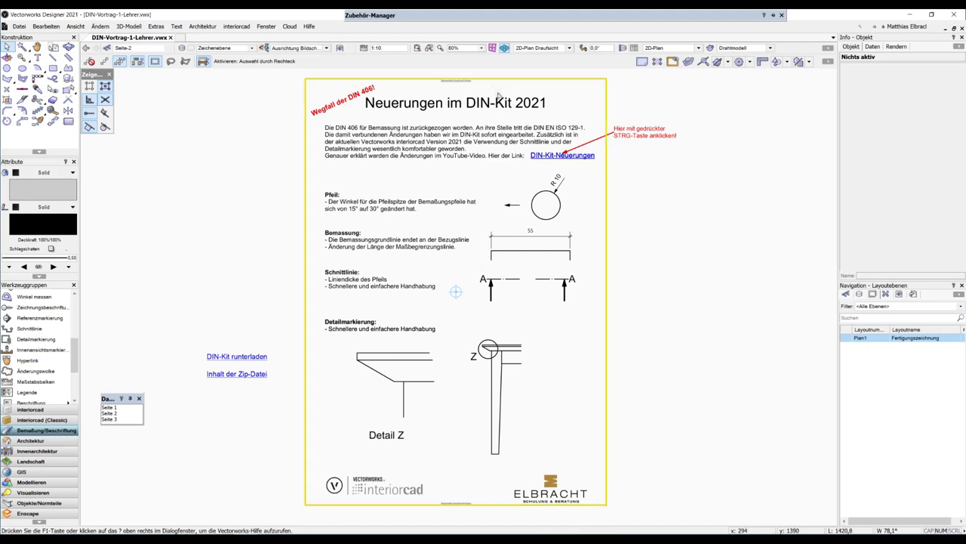
scroll(498, 95, up, 3)
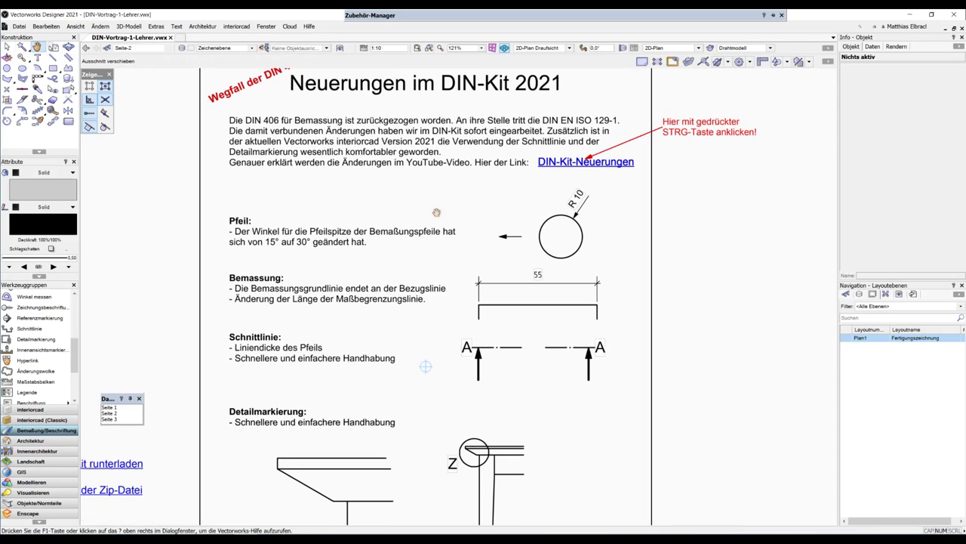
scroll(448, 245, down, 2)
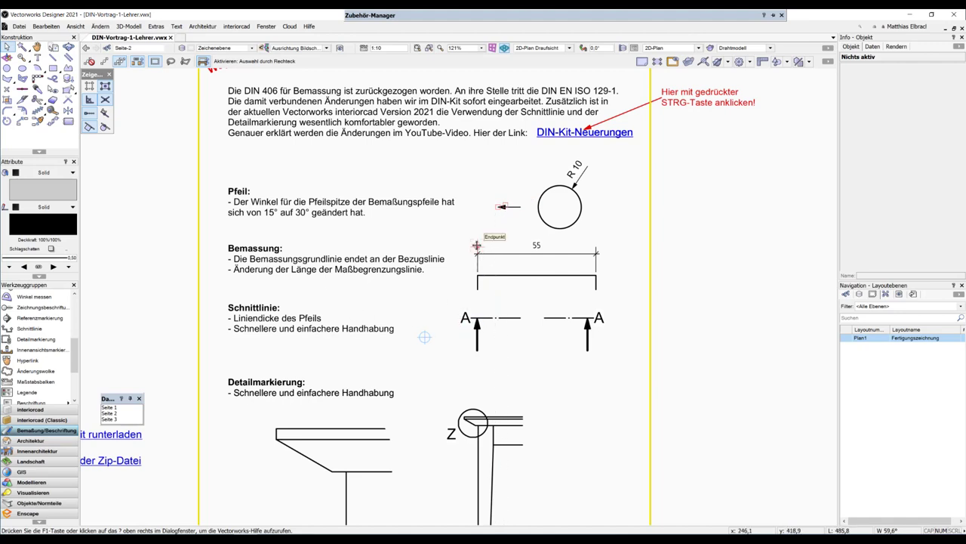
scroll(478, 257, up, 2)
scroll(477, 254, up, 3)
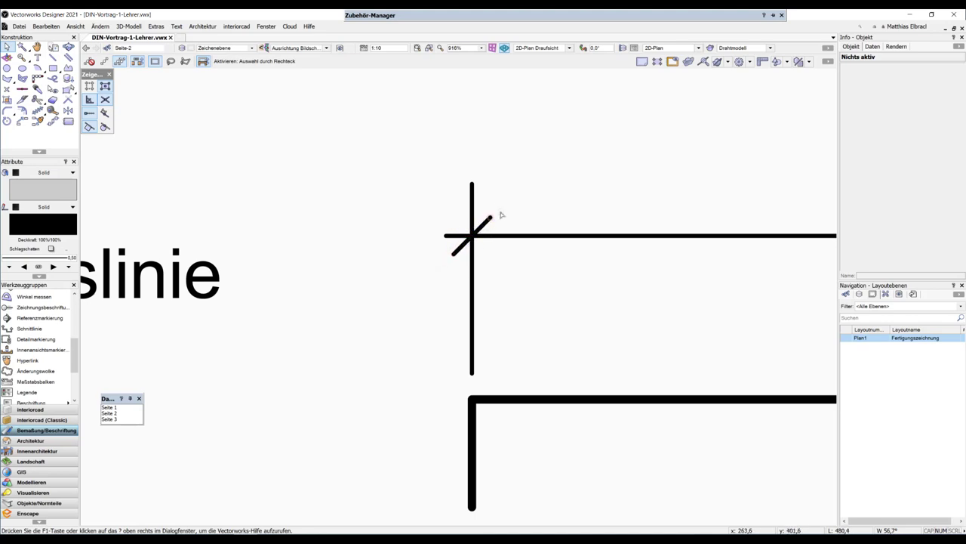
scroll(500, 214, down, 5)
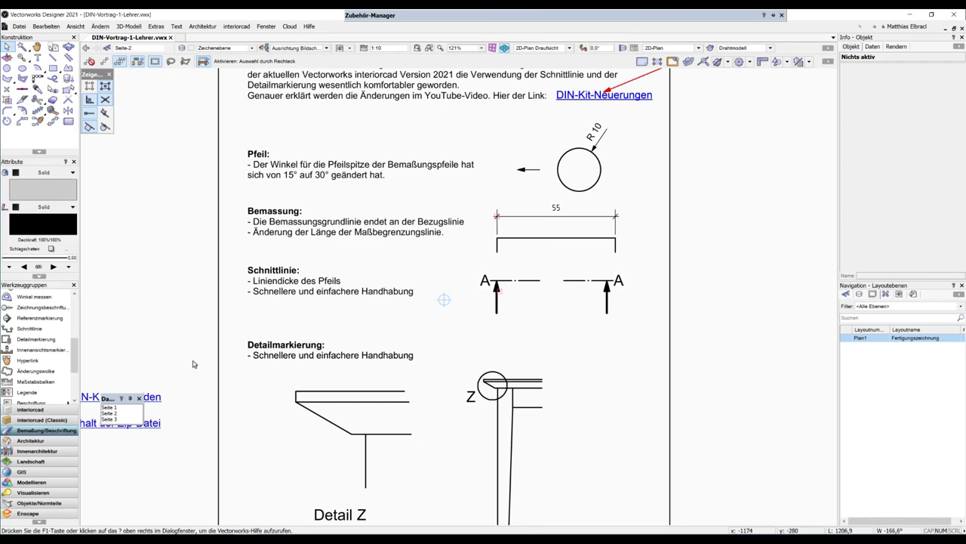
Step: Pan and zoom across the DIN-Kit sheet to bring its two hyperlinks into view
middle_drag(266, 398, 266, 273)
scroll(265, 273, up, 2)
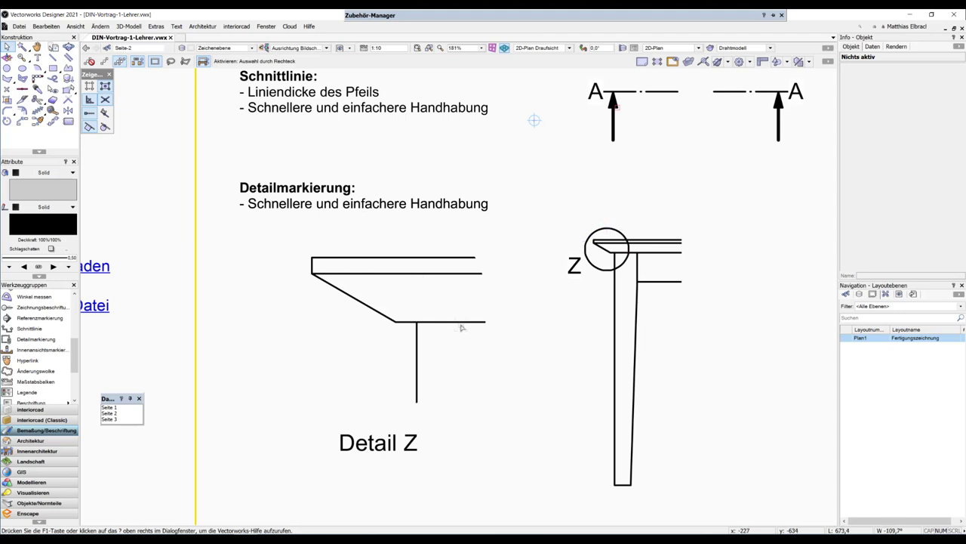
scroll(462, 328, down, 2)
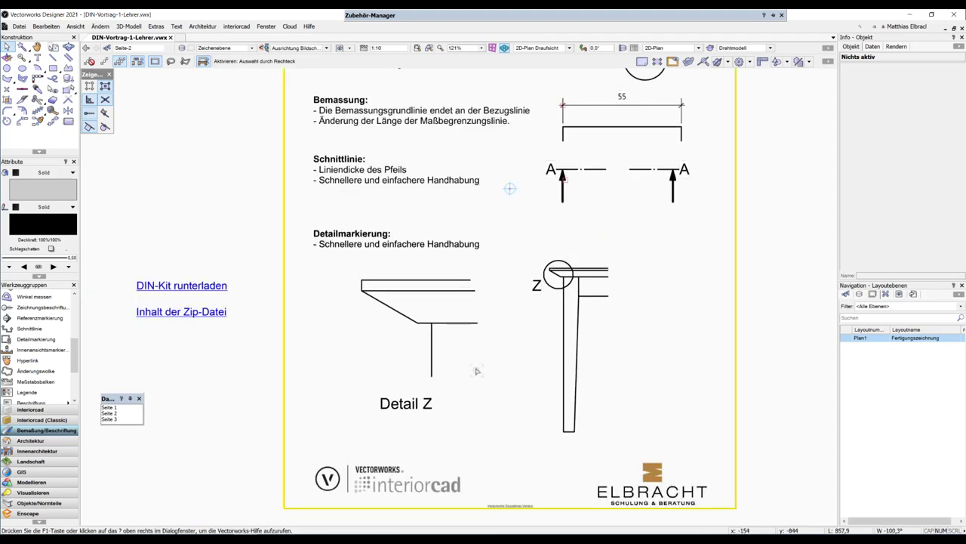
middle_drag(490, 267, 484, 282)
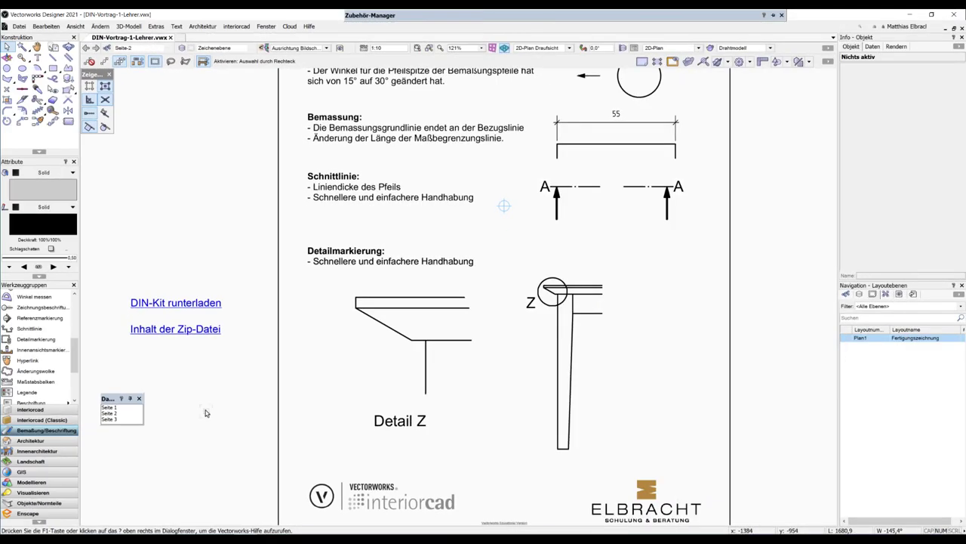
Step: Follow the DIN-Kit runterladen link to the interiorcad Zubehör Shop's Aller Anfang ist leicht book page
click(194, 302)
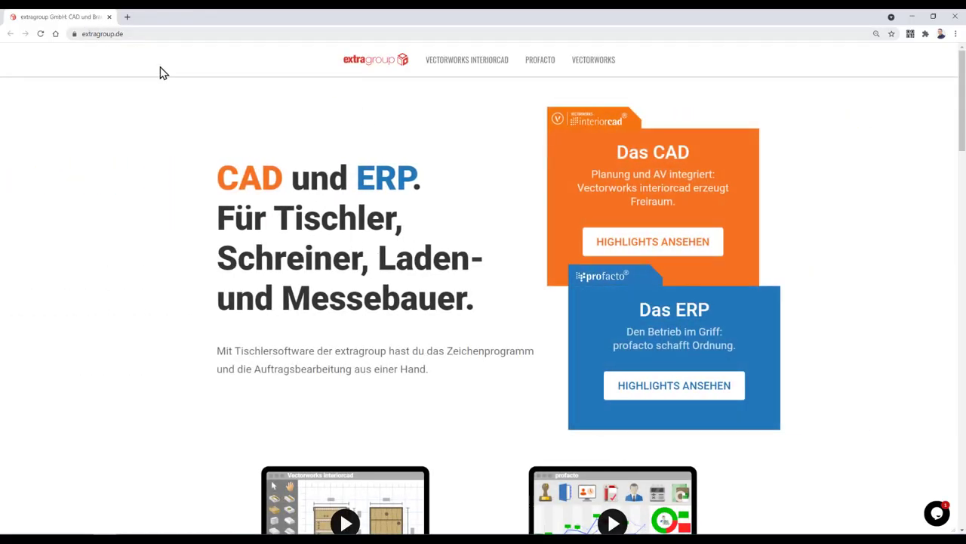
click(471, 62)
click(470, 60)
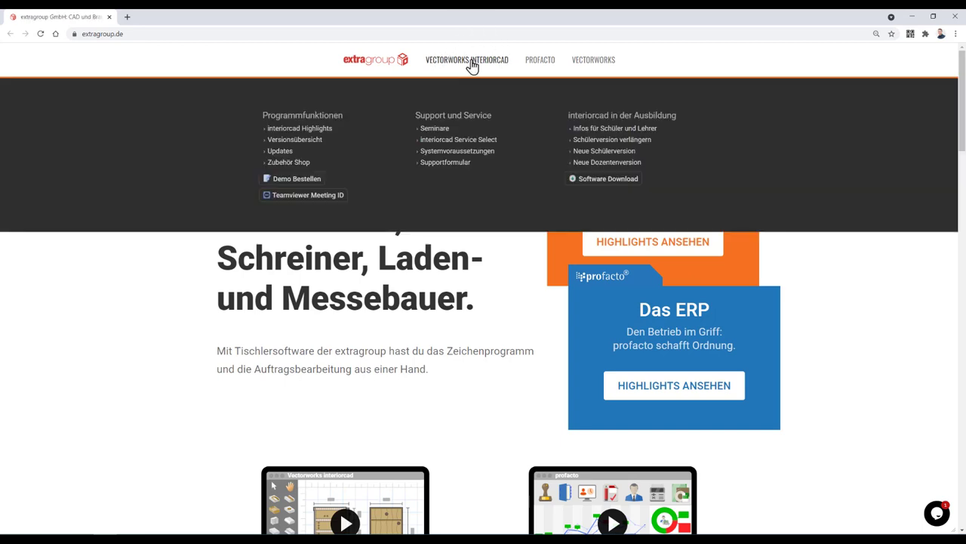
click(296, 168)
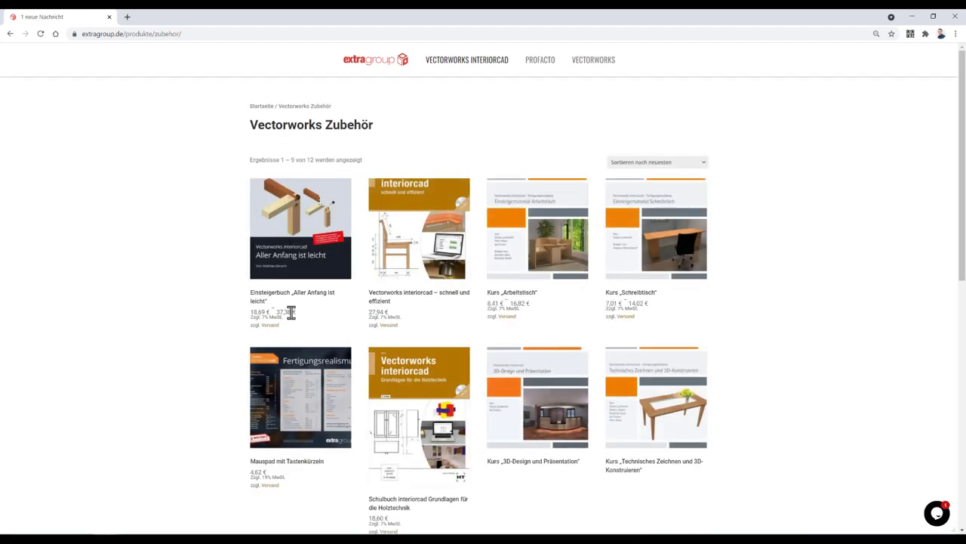
click(299, 226)
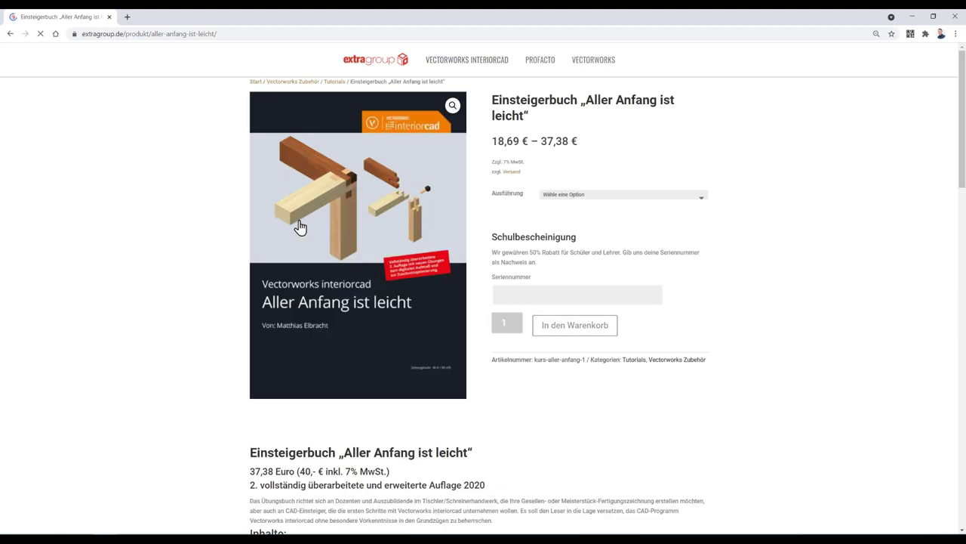
Step: Find the 2021 template download under Downloads, cancel saving it, and close Chrome
scroll(377, 270, down, 2)
scroll(367, 270, down, 1)
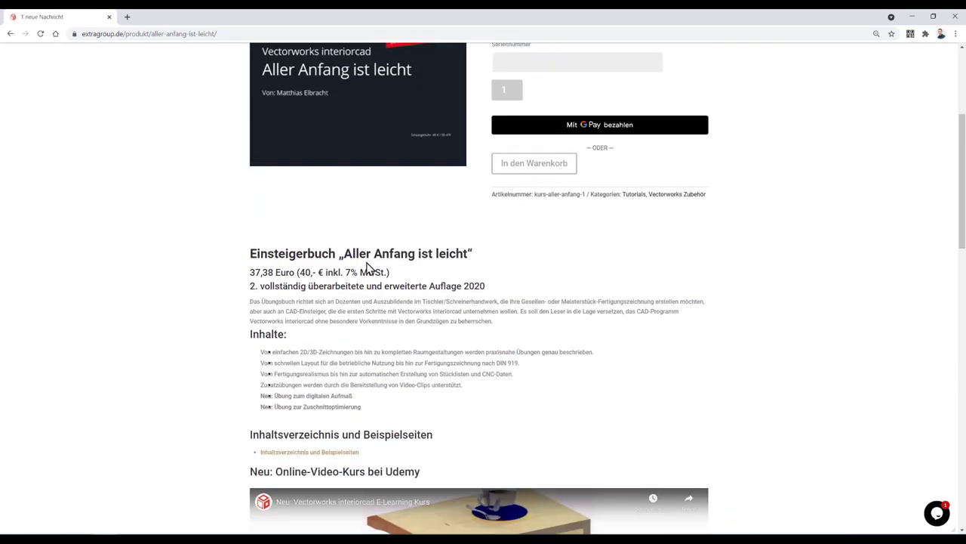
scroll(368, 264, down, 2)
scroll(370, 259, down, 2)
scroll(371, 259, down, 2)
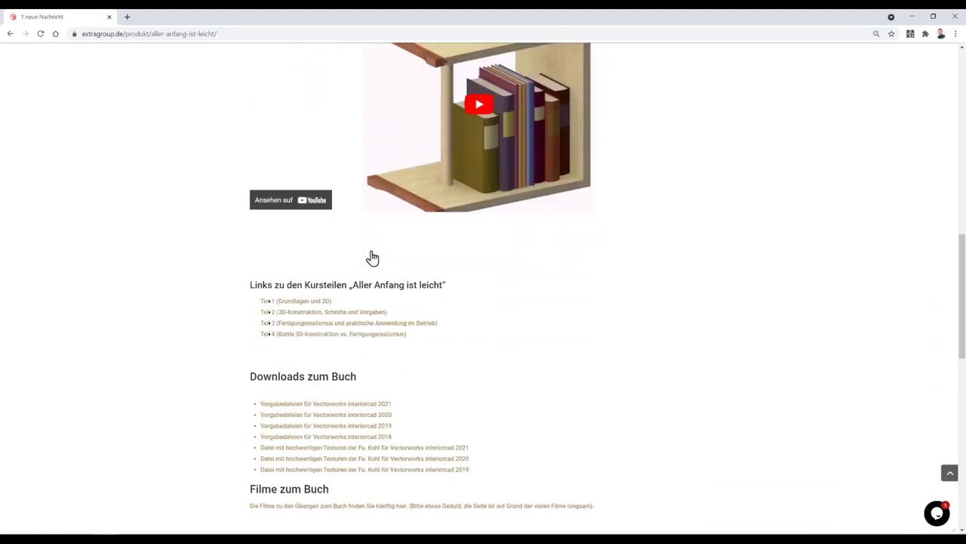
scroll(372, 257, down, 2)
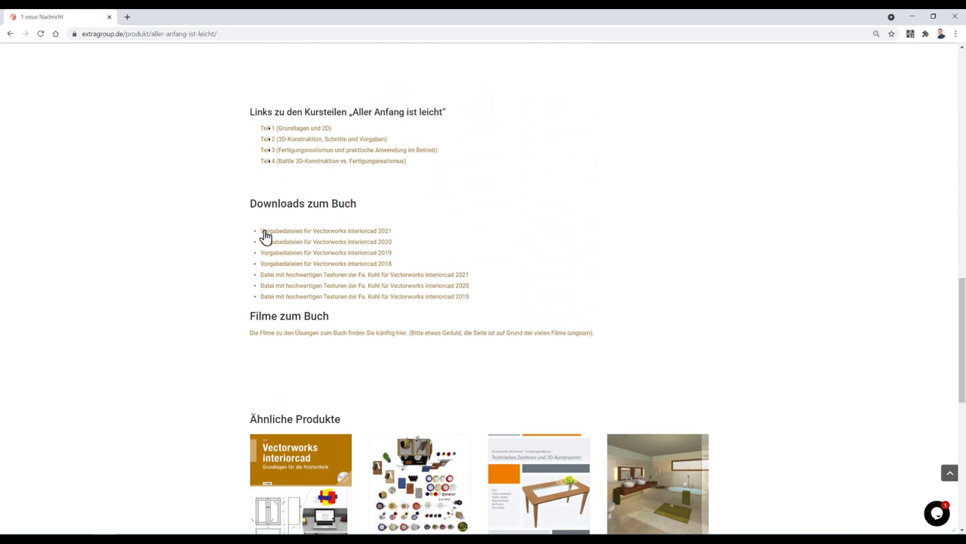
click(381, 234)
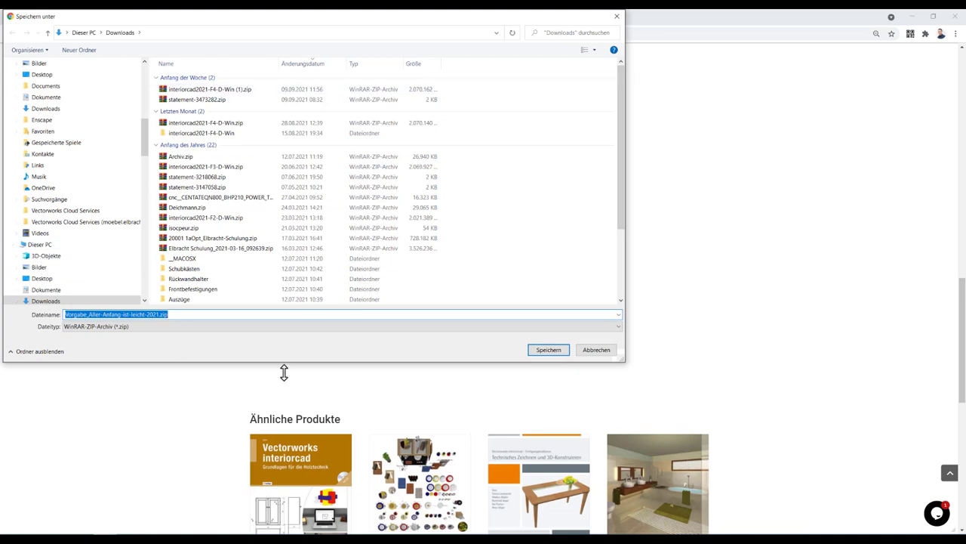
click(600, 352)
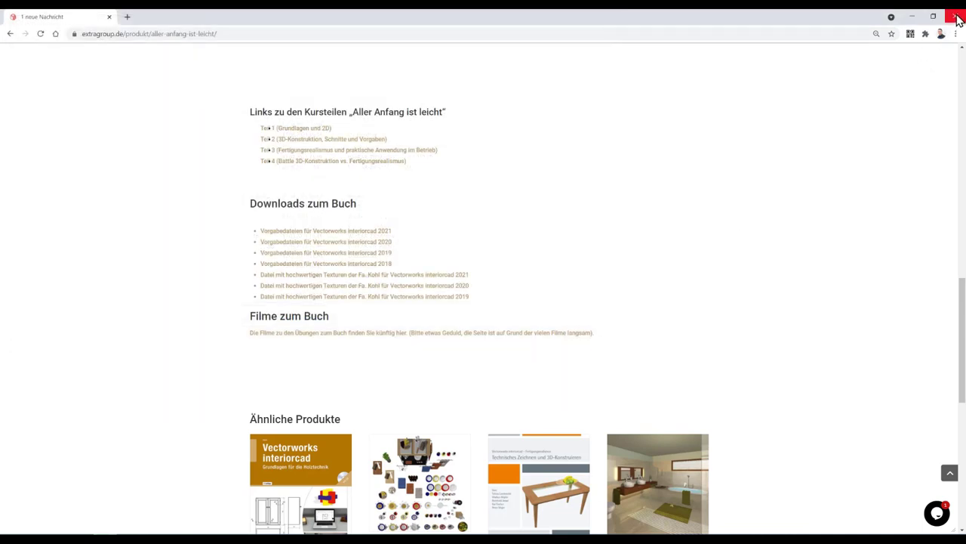
click(955, 16)
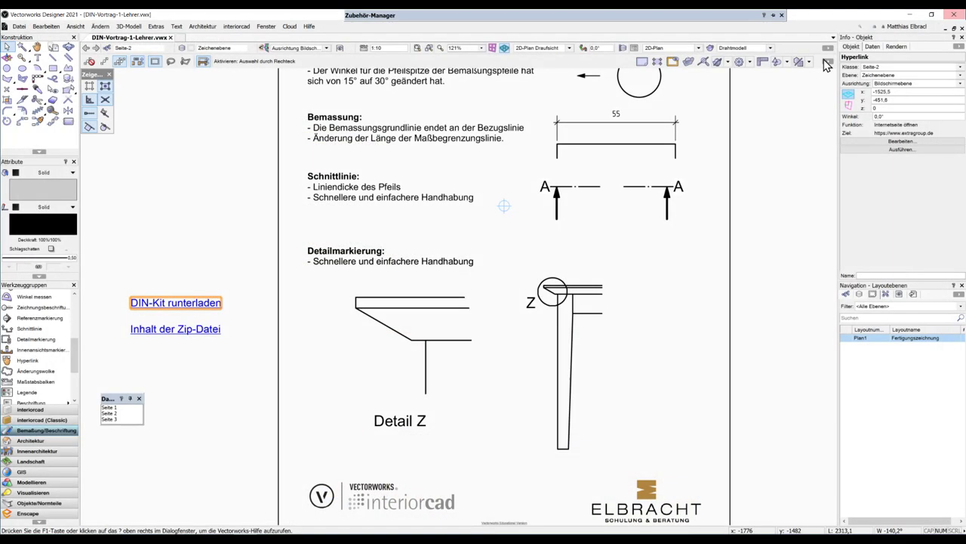
click(174, 328)
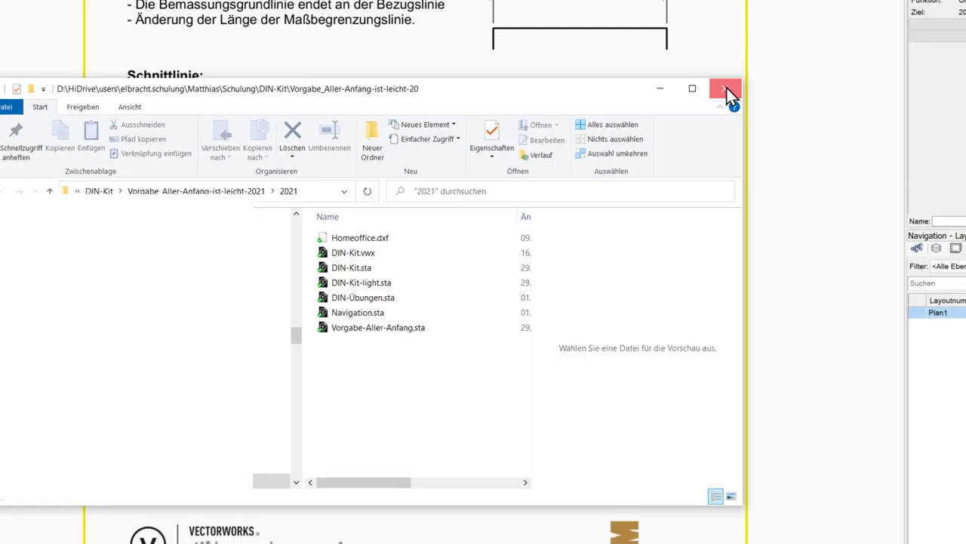
click(726, 90)
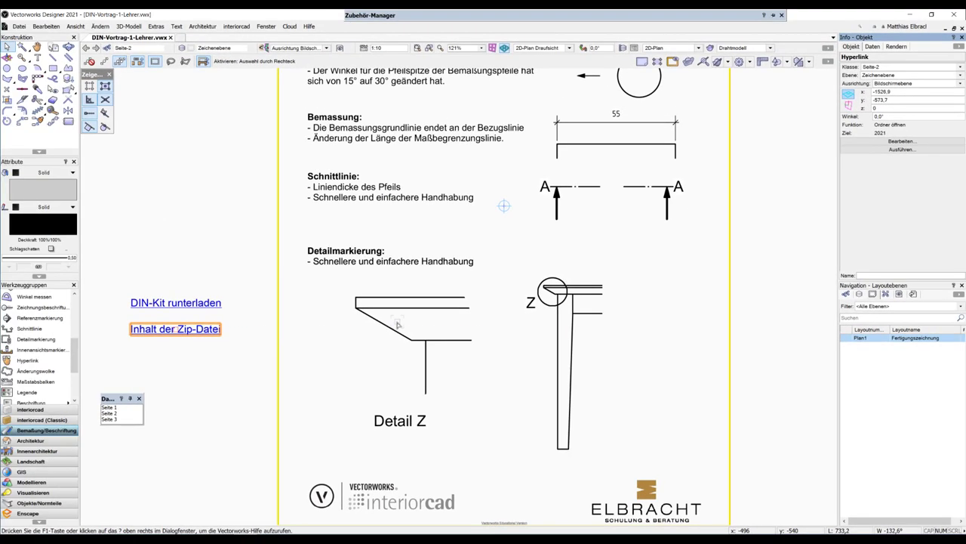
middle_drag(450, 297, 435, 362)
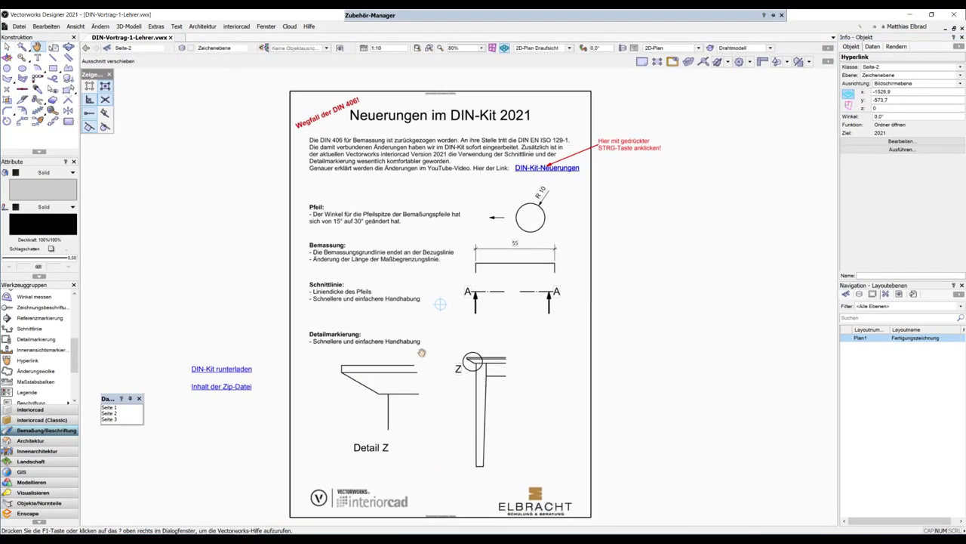
scroll(528, 196, up, 2)
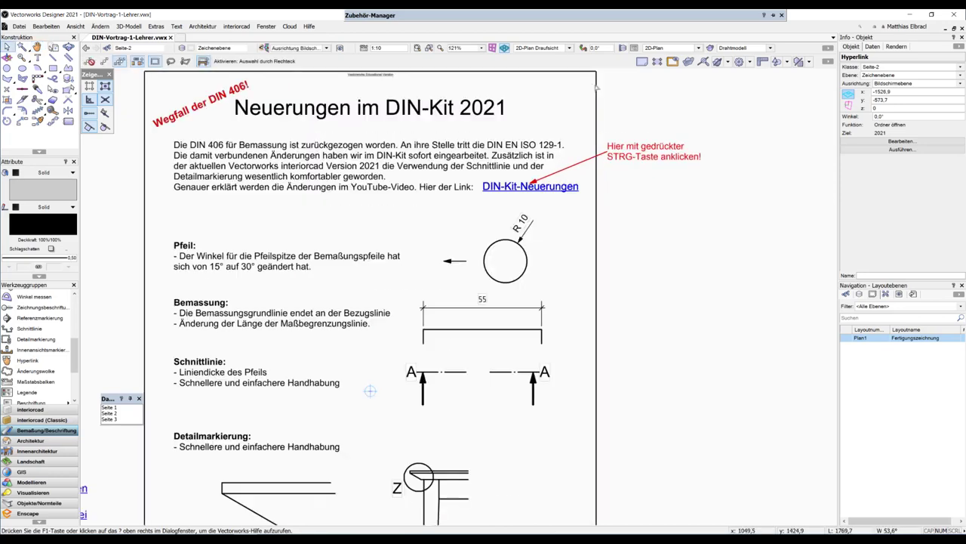
scroll(367, 193, down, 2)
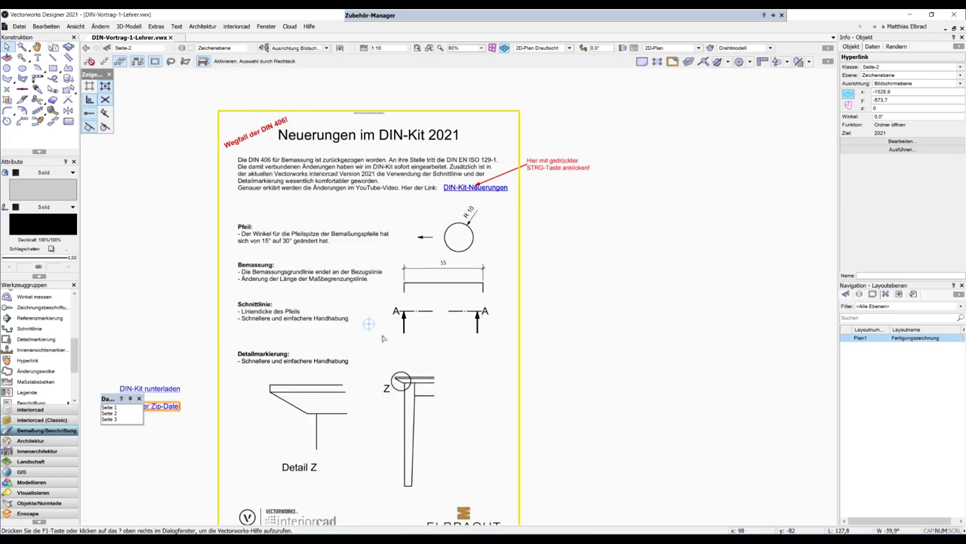
middle_drag(382, 334, 446, 300)
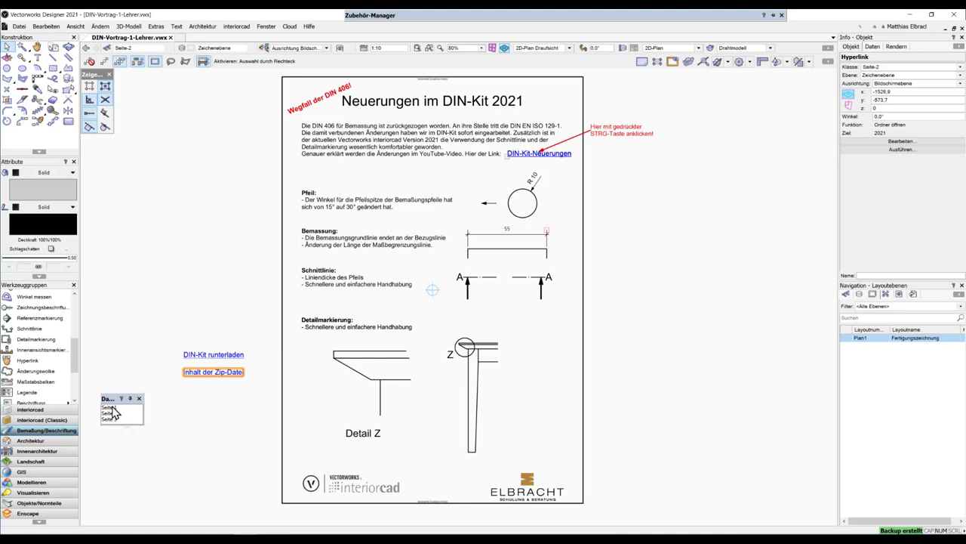
Step: Widen the Darstellungen palette, recall the Seite 1 view, then return to Seite 2
drag(144, 420, 181, 420)
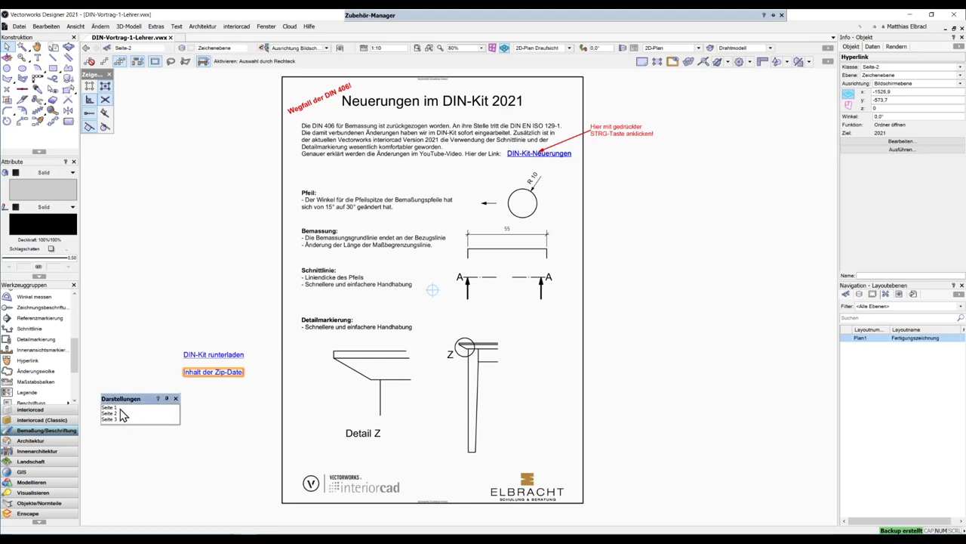
click(116, 408)
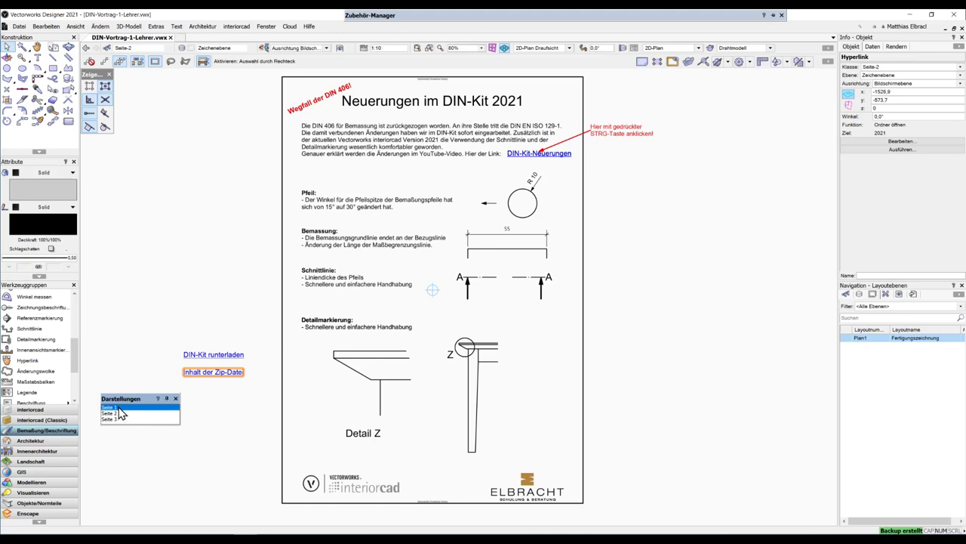
double_click(115, 407)
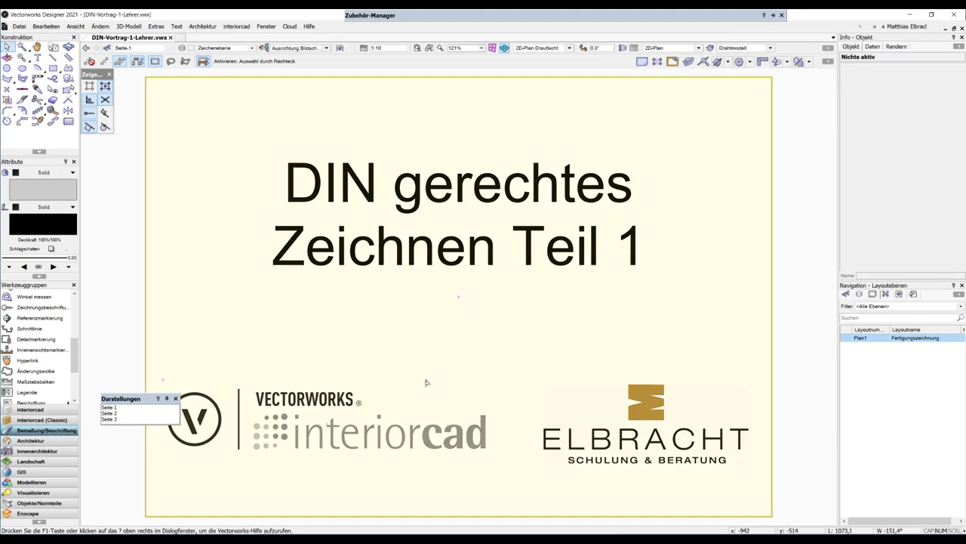
double_click(114, 413)
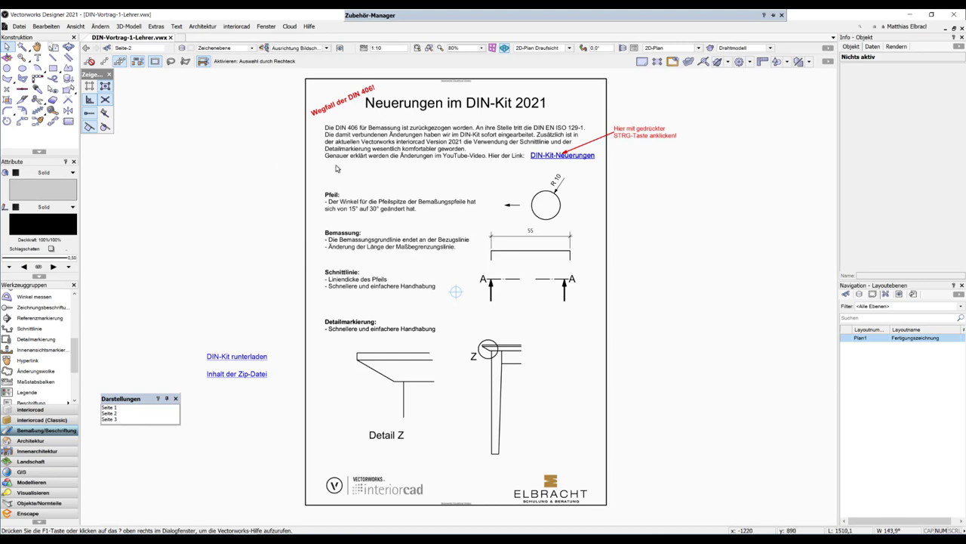
Step: Save the current DIN-Kit sheet view as Seite 4 and enlarge the Darstellungen list to show it
scroll(455, 291, up, 1)
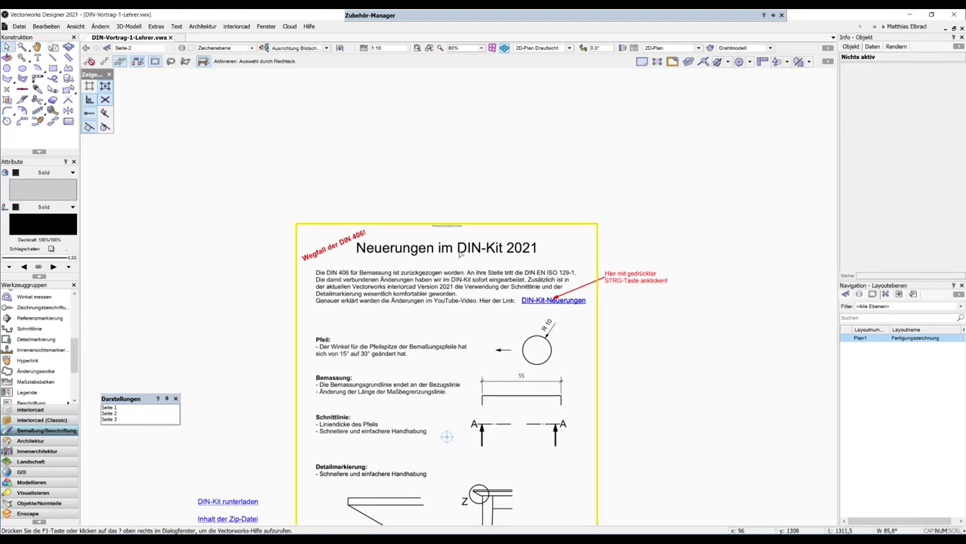
scroll(461, 261, up, 1)
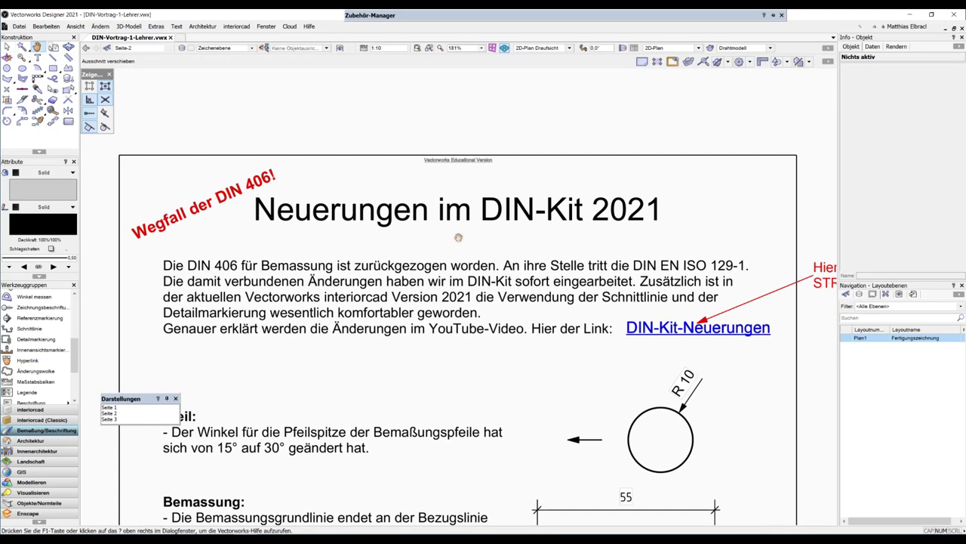
click(349, 48)
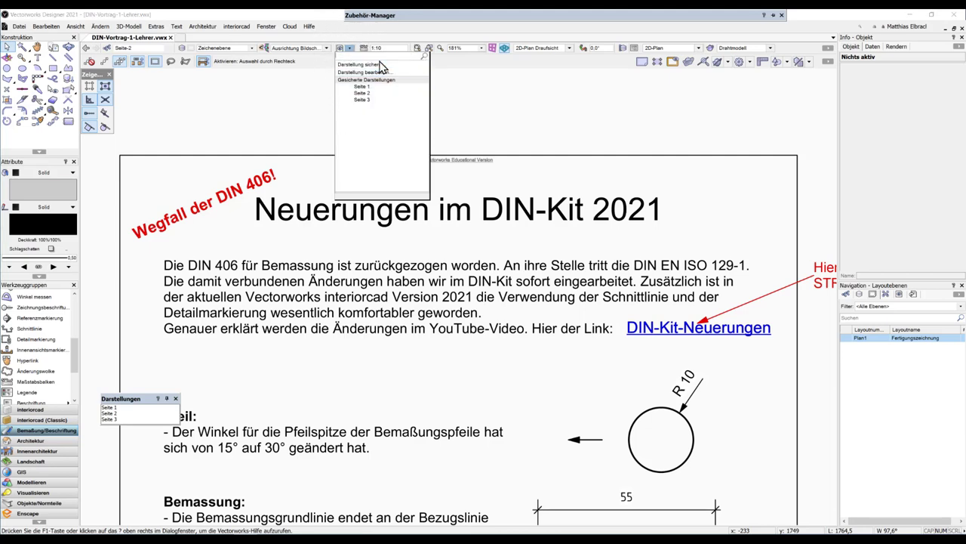
click(370, 65)
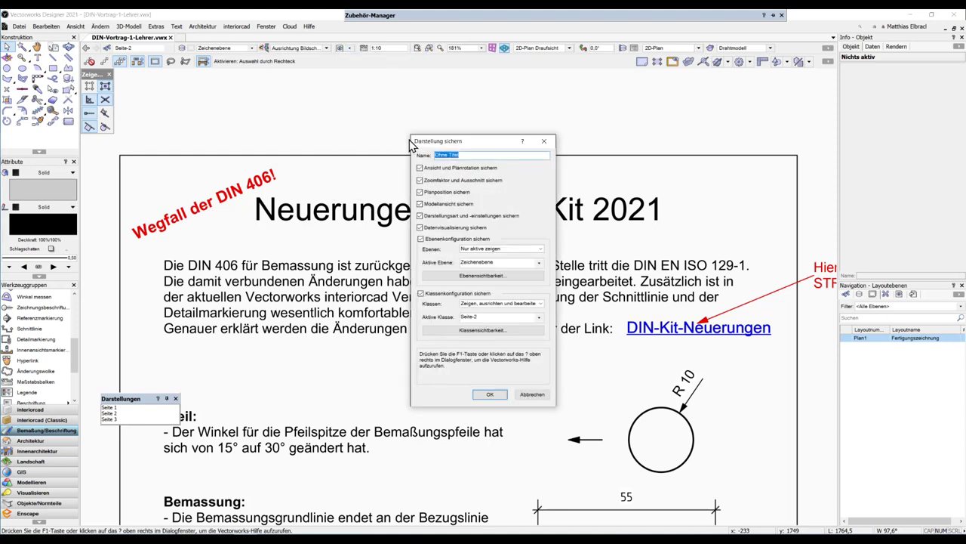
text(Seite 4)
click(492, 400)
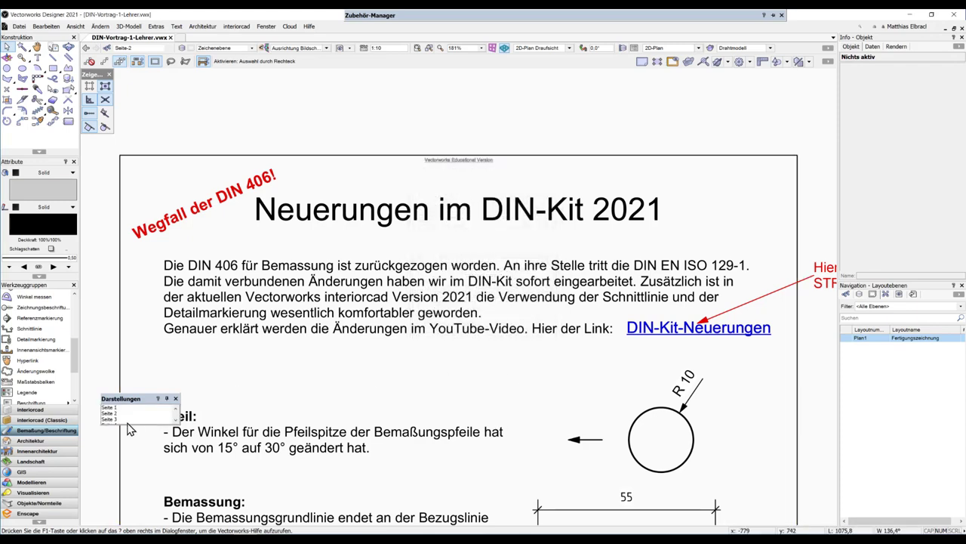
drag(130, 425, 130, 434)
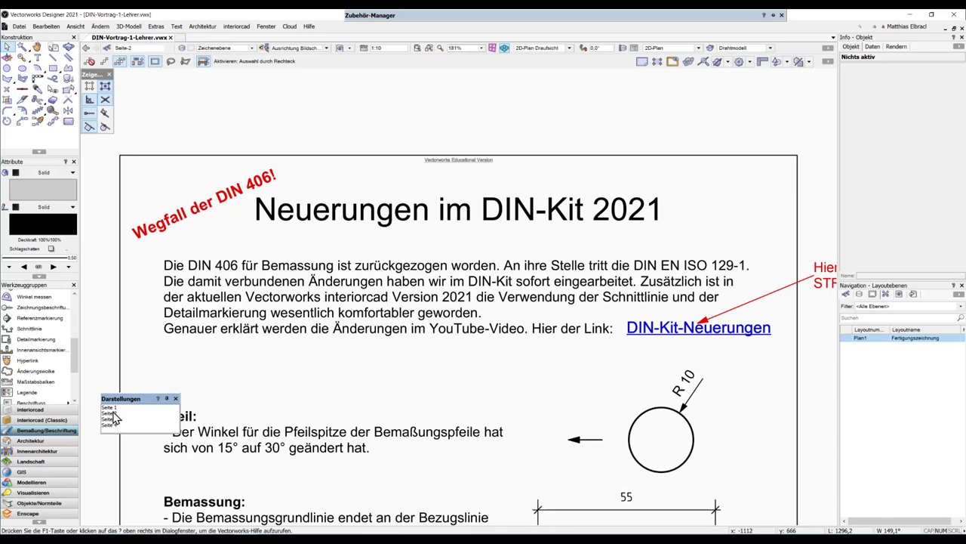
Step: Recall Seite 1, then Seite 4, and show Fenster > Scriptpaletten for reopening Darstellungen
double_click(111, 409)
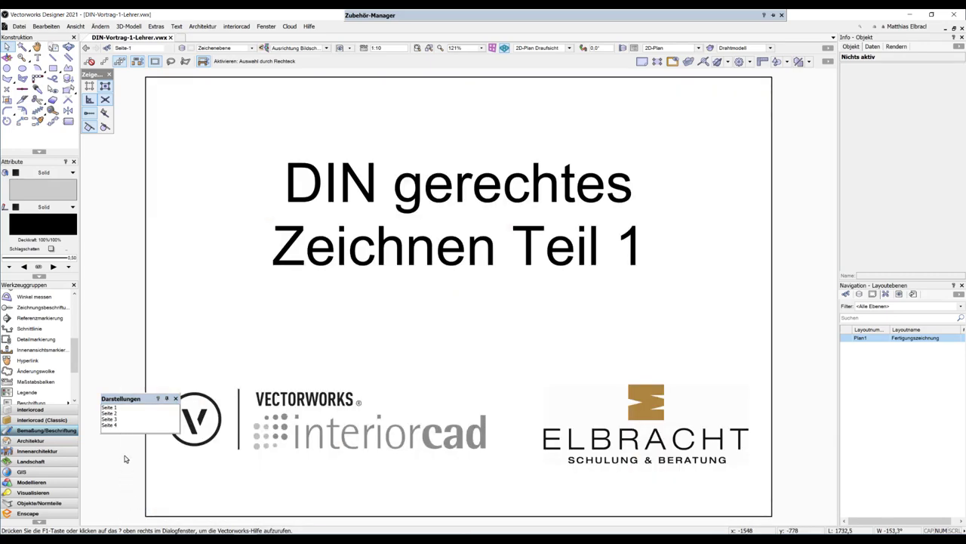
double_click(111, 426)
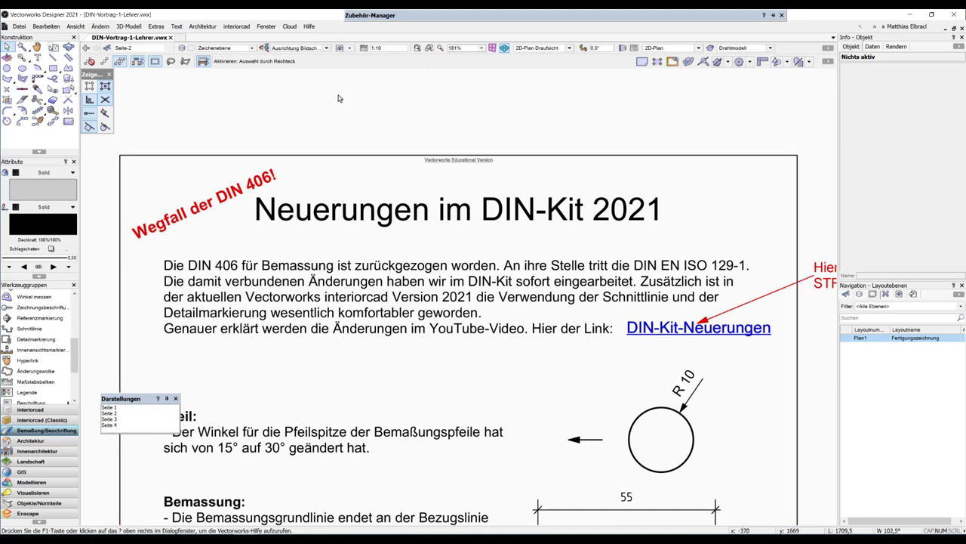
click(265, 28)
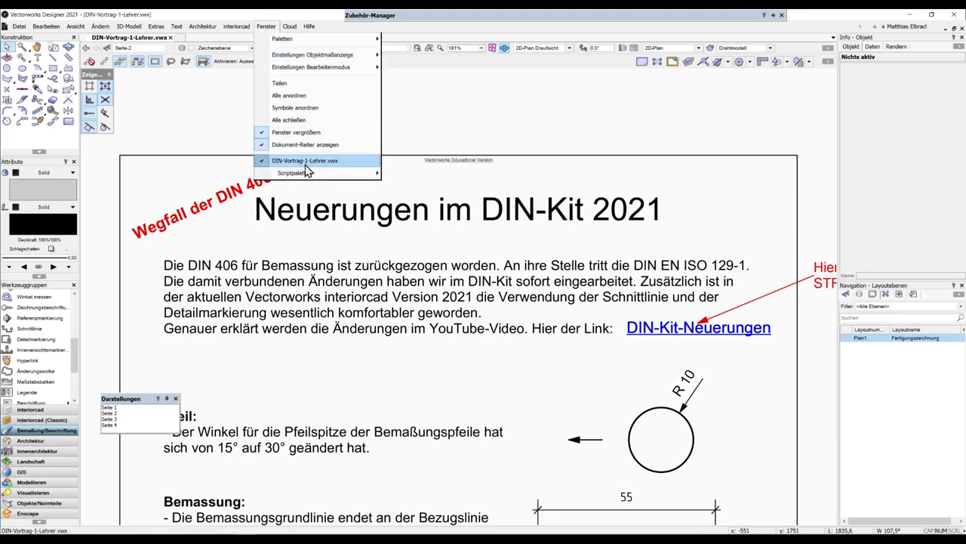
mouse_move(317, 173)
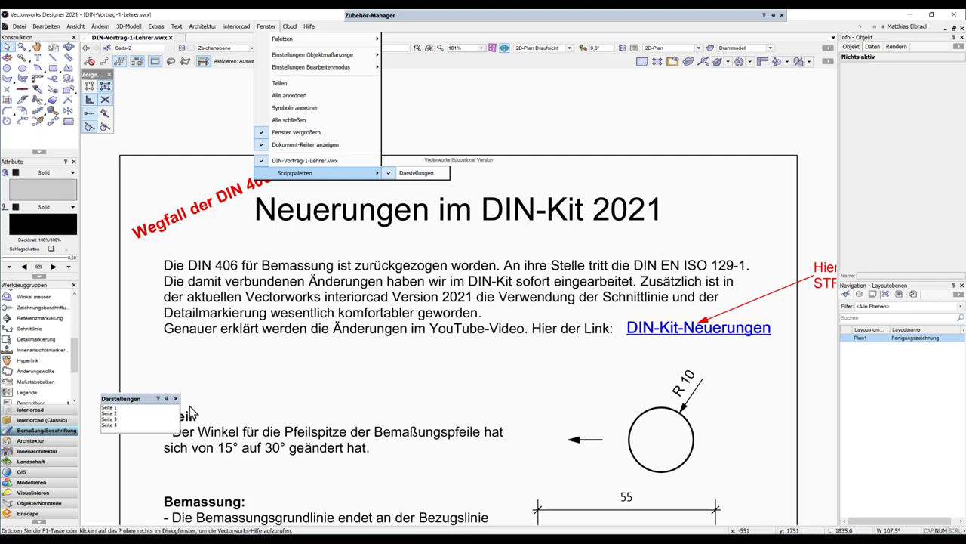
Step: Narrow the Darstellungen palette and zoom in on the DIN-Kit runterladen and Inhalt der Zip-Datei links
drag(182, 415, 132, 414)
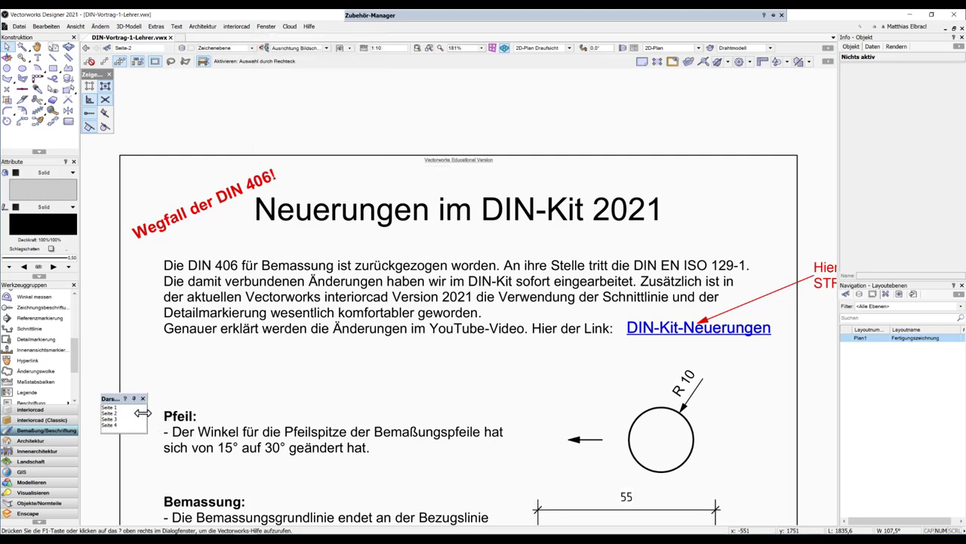
scroll(270, 396, down, 5)
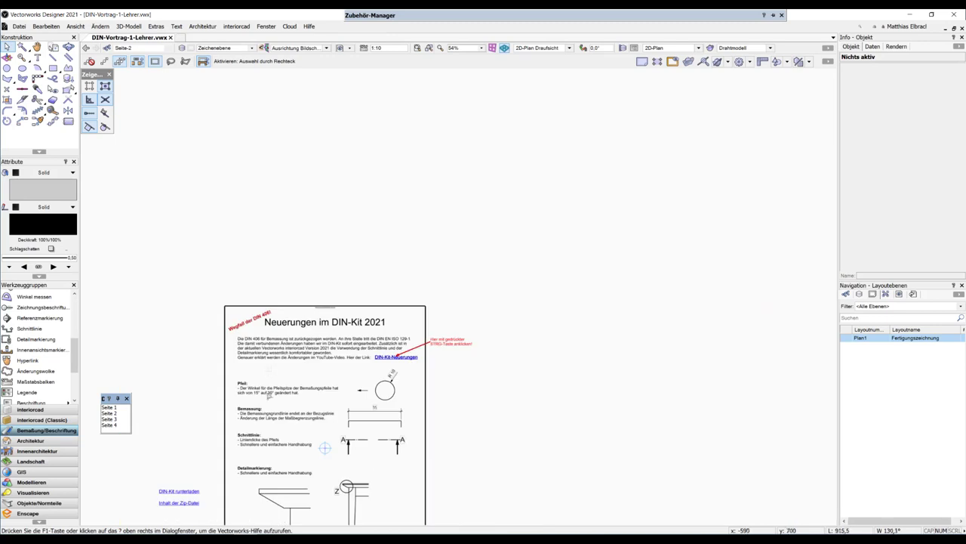
middle_drag(206, 487, 309, 317)
scroll(310, 317, up, 5)
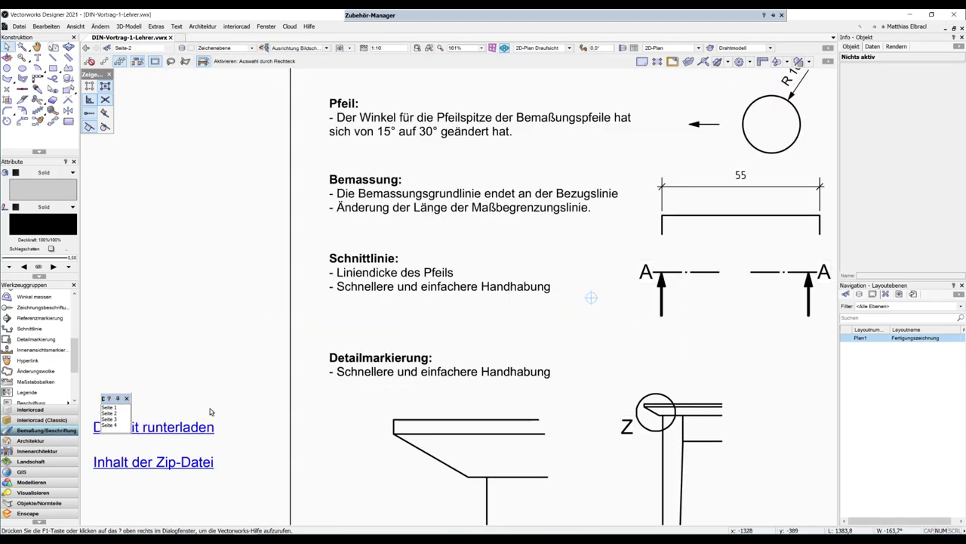
middle_drag(209, 407, 350, 306)
scroll(294, 335, up, 4)
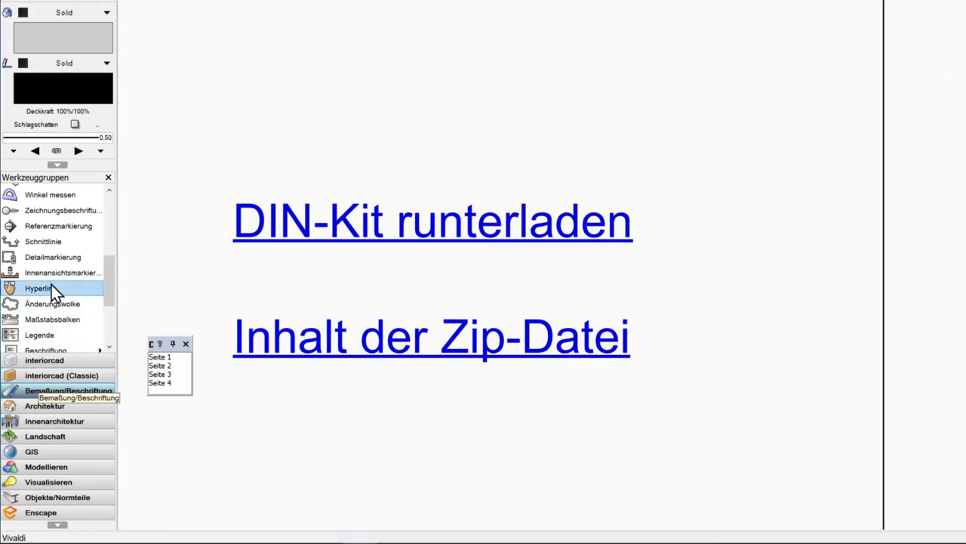
Step: Place a trial zu ComputerWorks.de hyperlink and review its Internetseite öffnen function without changes
click(44, 290)
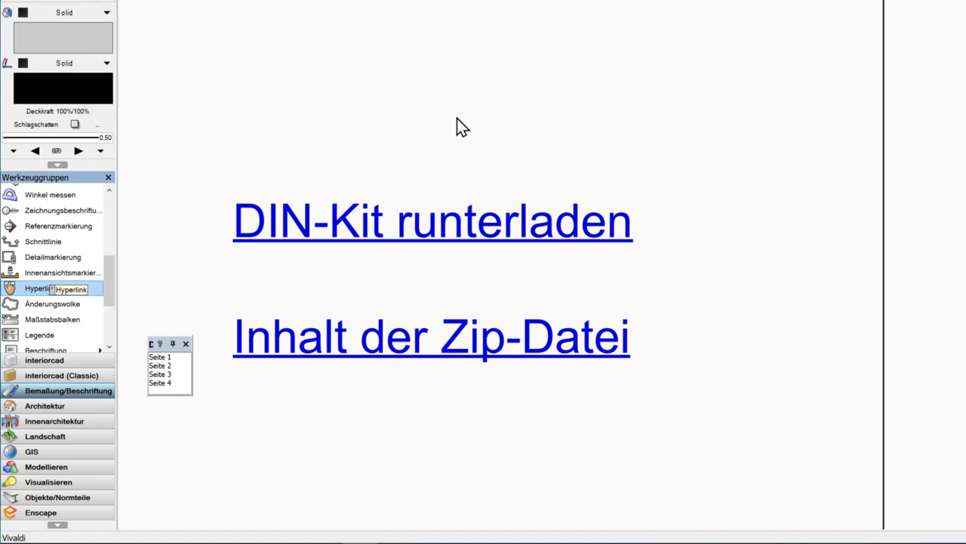
click(390, 62)
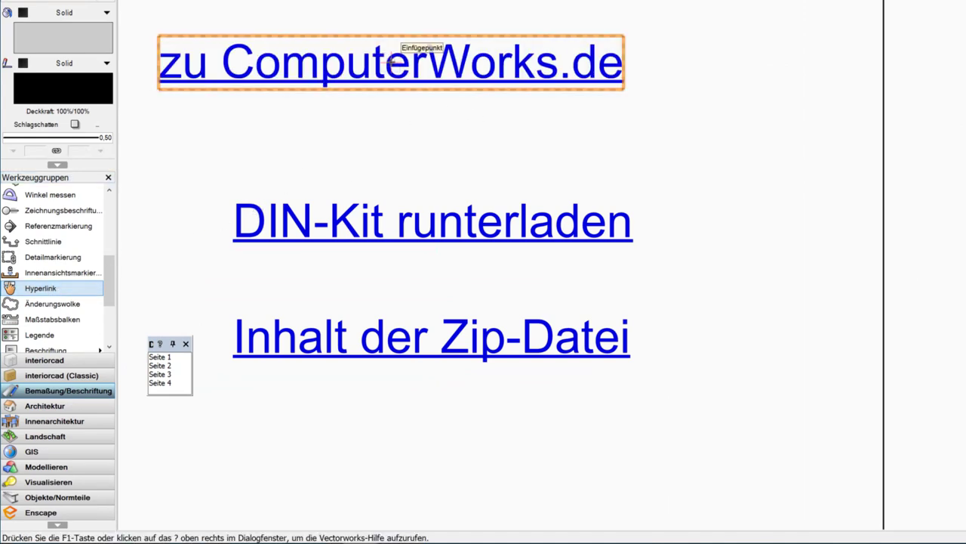
middle_drag(503, 133, 595, 194)
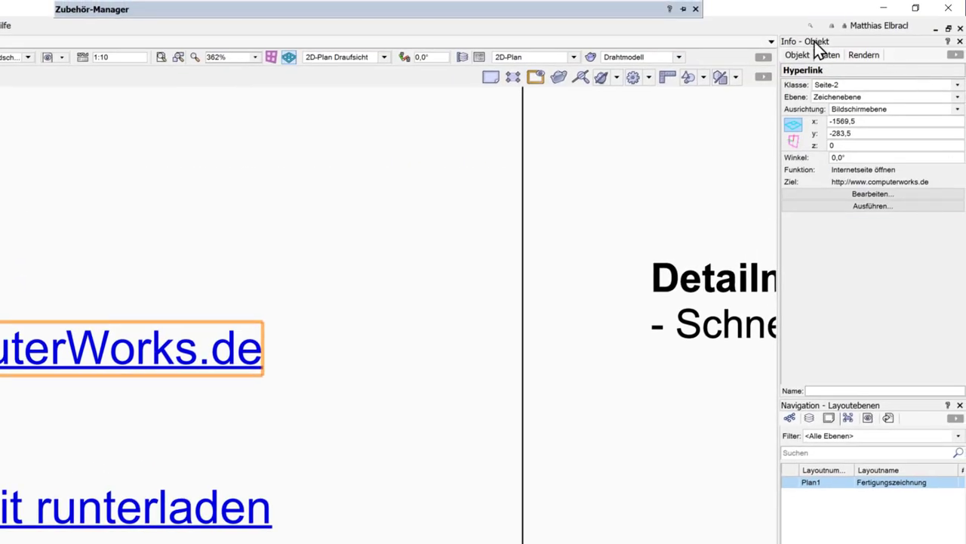
click(861, 195)
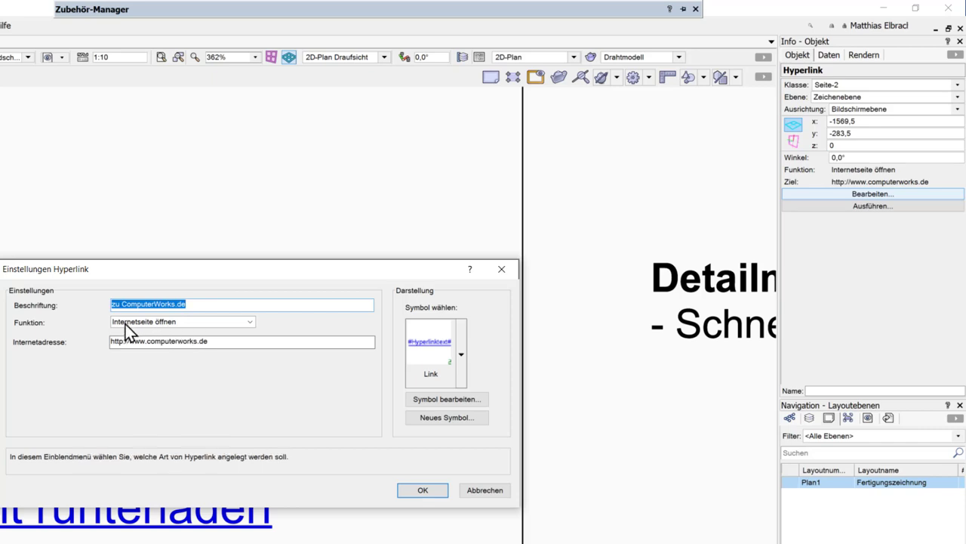
click(181, 321)
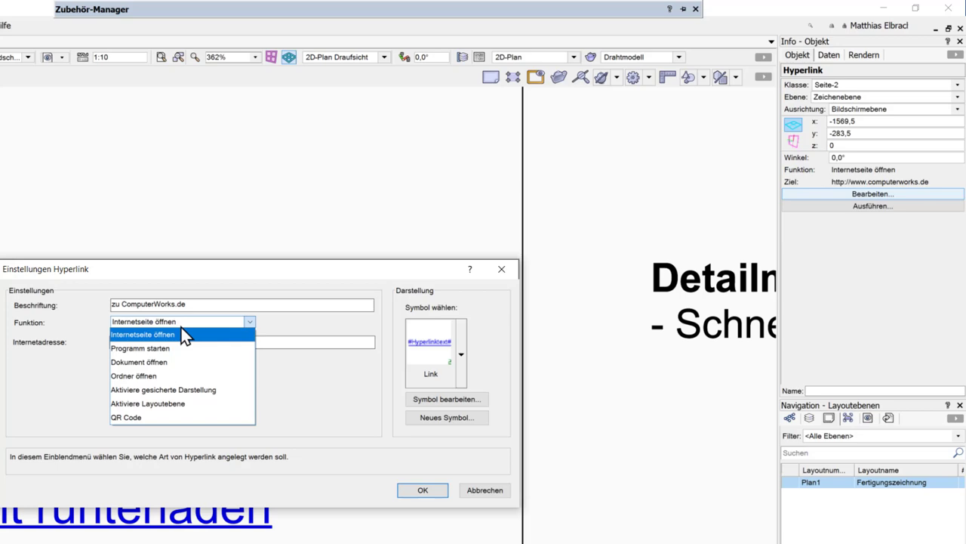
click(484, 490)
click(484, 490)
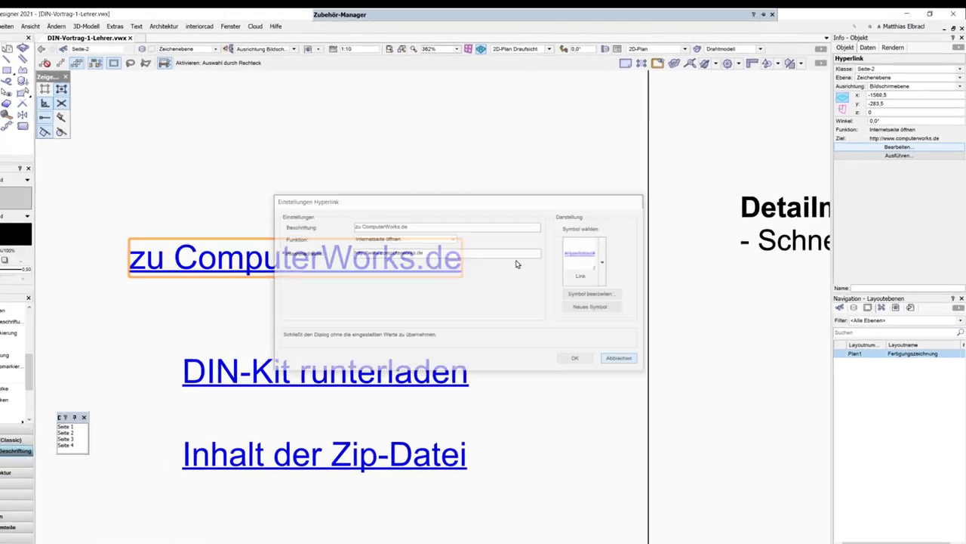
Step: Delete the trial zu ComputerWorks.de hyperlink and zoom back out to the lower page
click(341, 247)
key(Delete)
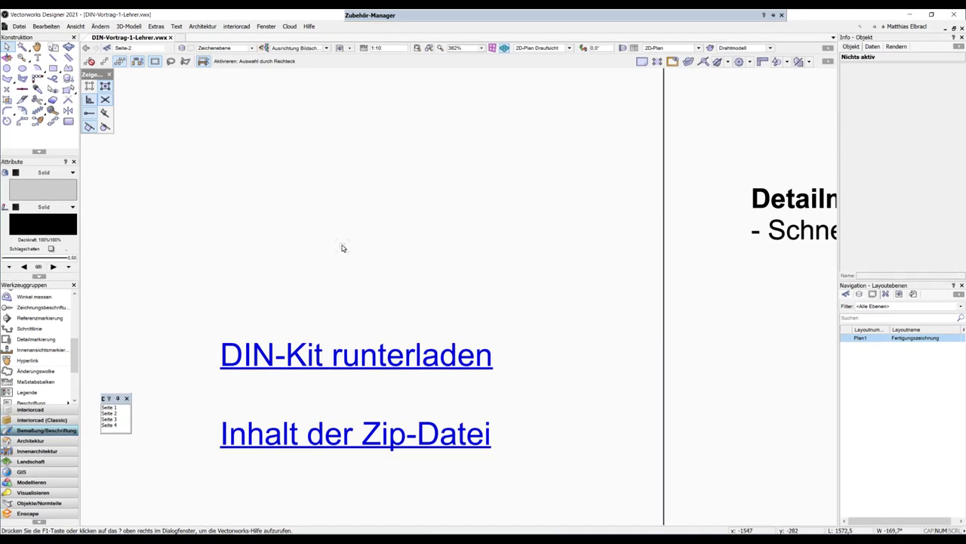
scroll(322, 237, down, 3)
mouse_move(401, 293)
middle_down()
mouse_move(315, 279)
mouse_move(301, 241)
middle_up()
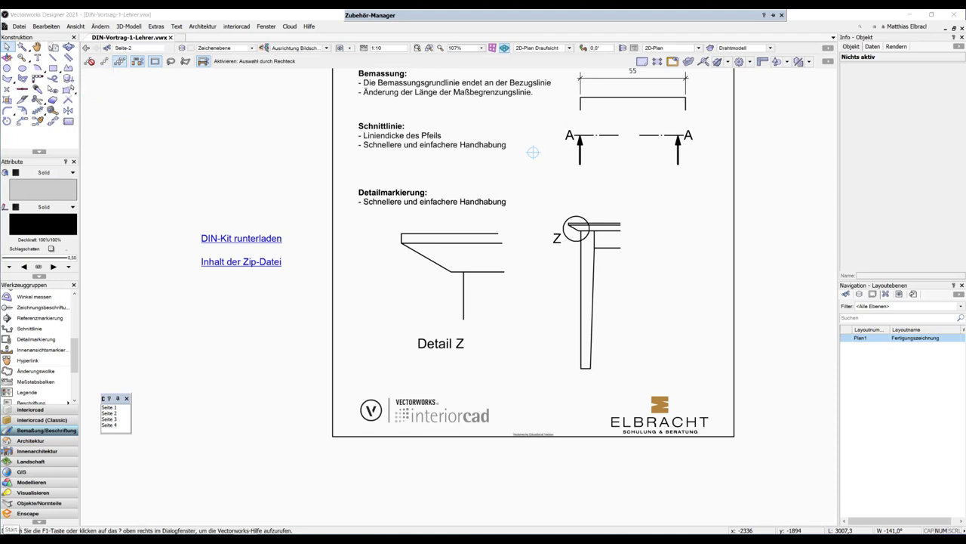
click(12, 538)
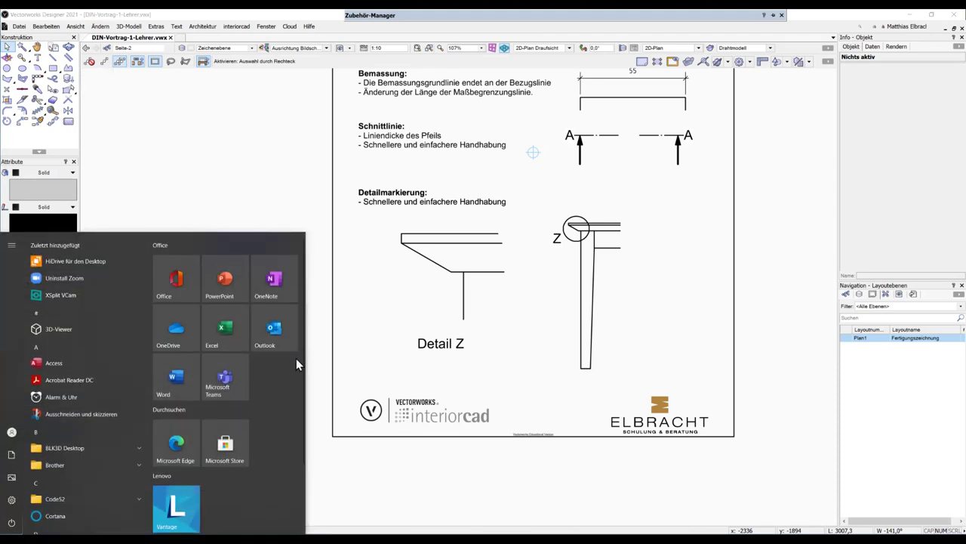
Step: Verify in Weitere Mausoptionen > Zeigeroptionen that Ctrl highlights the pointer position, then cancel unchanged
text(Maus)
key(Return)
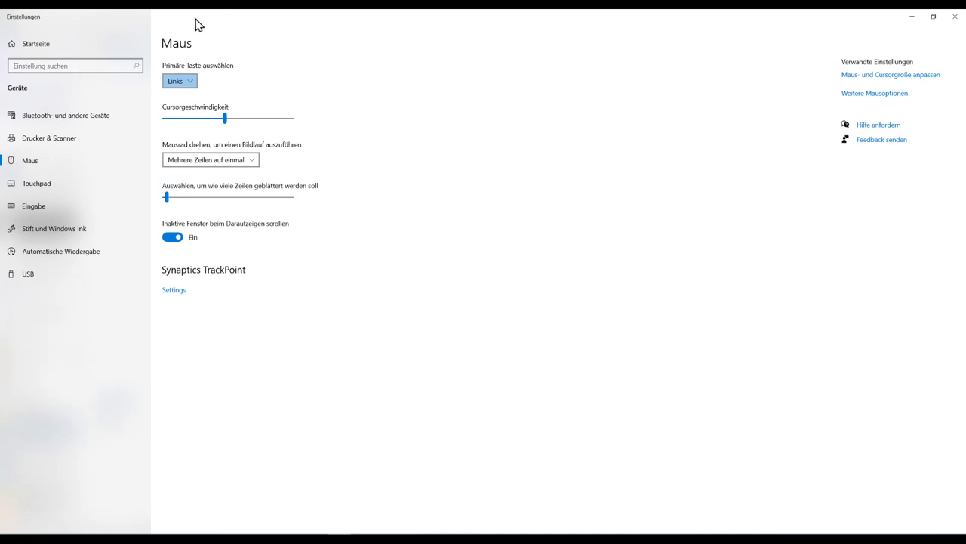
click(876, 94)
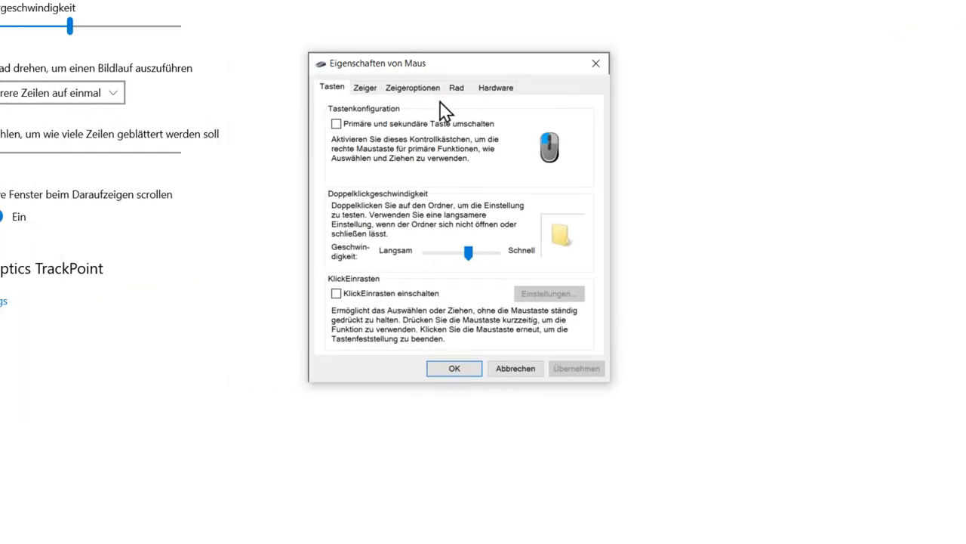
click(413, 87)
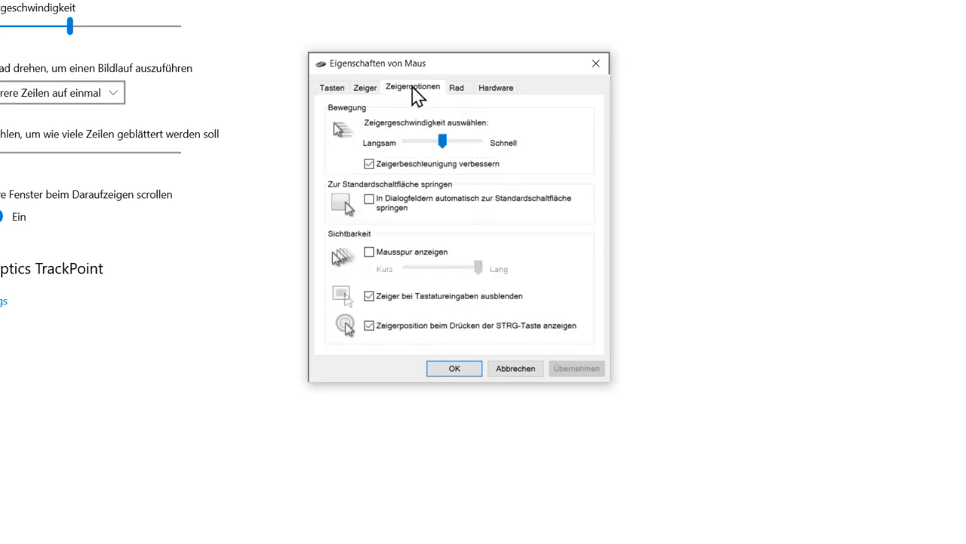
key(ctrl)
key(ctrl)
key(ctrl)
key(ctrl)
key(ctrl)
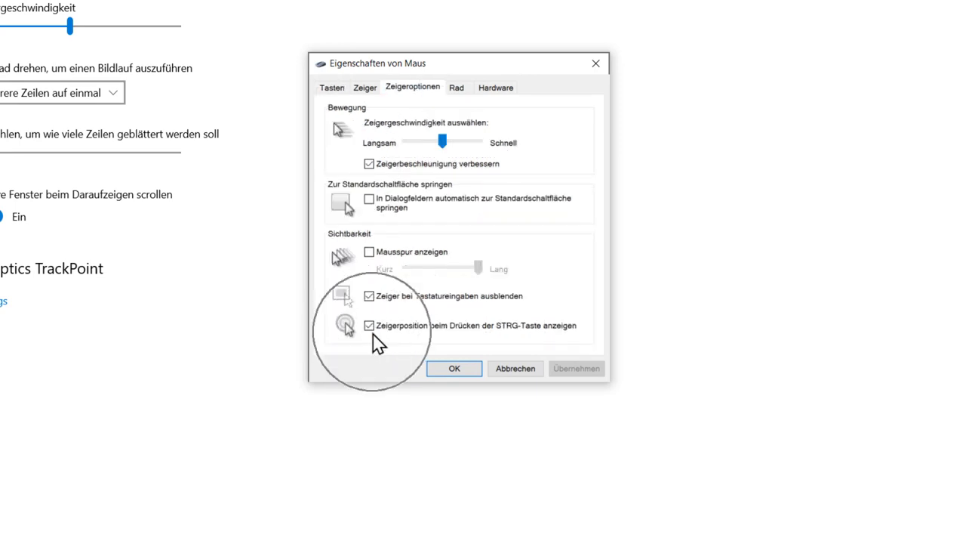
key(ctrl)
key(ctrl)
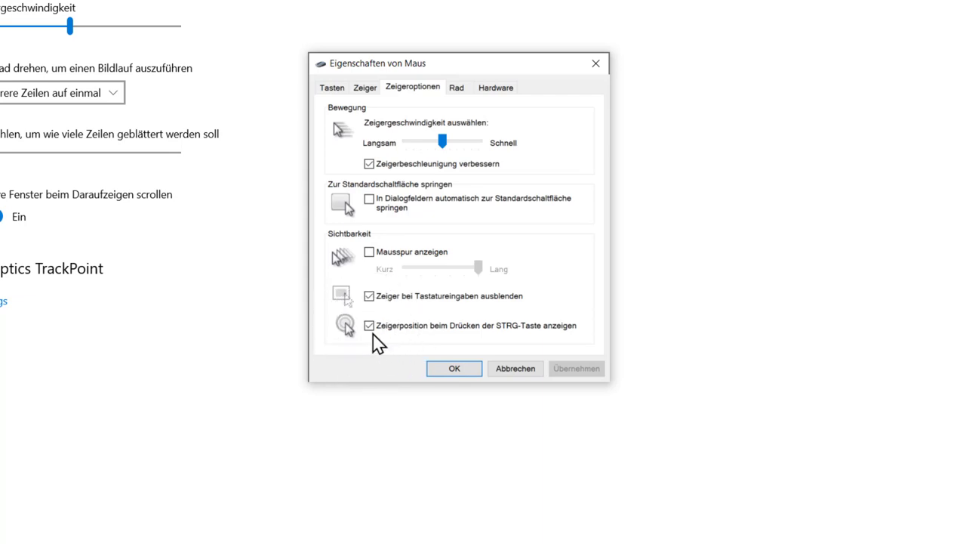
key(ctrl)
key(ctrl)
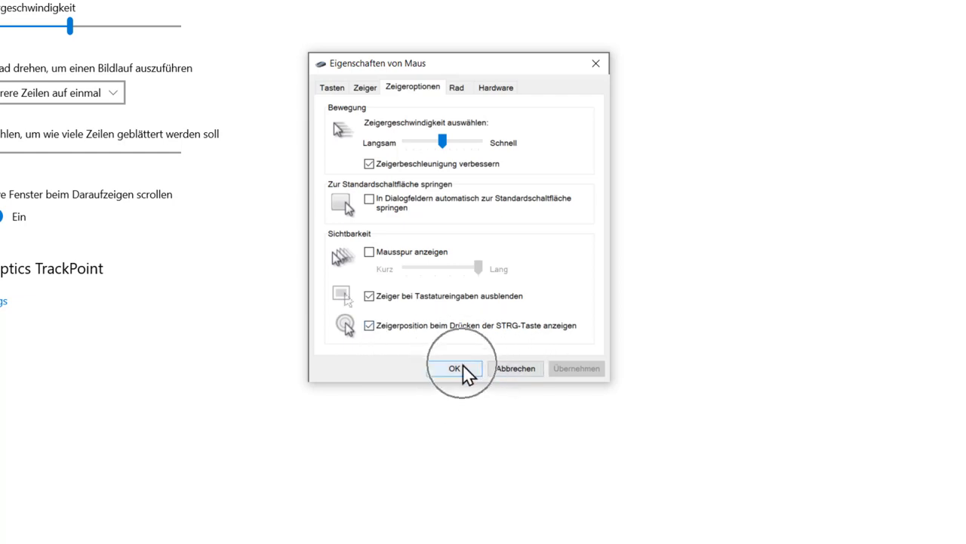
key(ctrl)
key(ctrl)
key(ctrl)
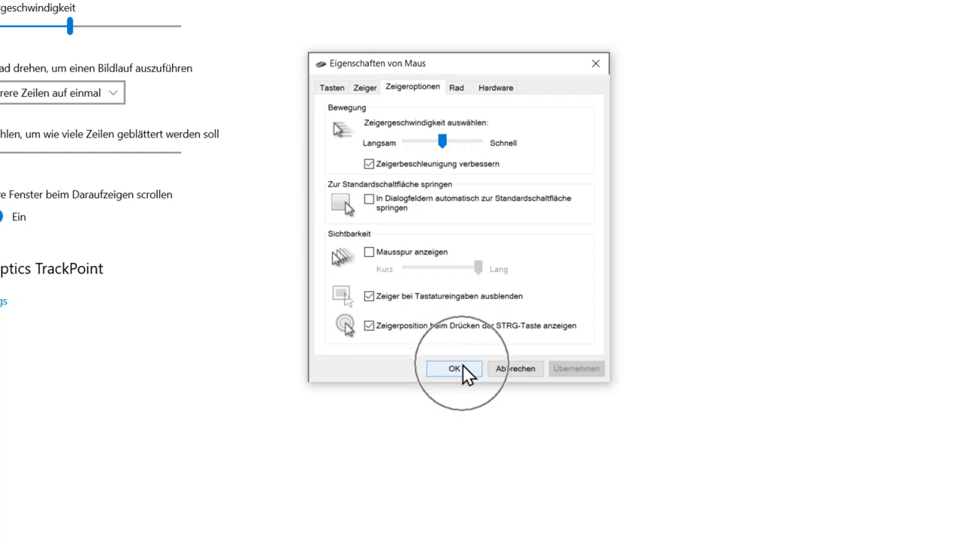
key(ctrl)
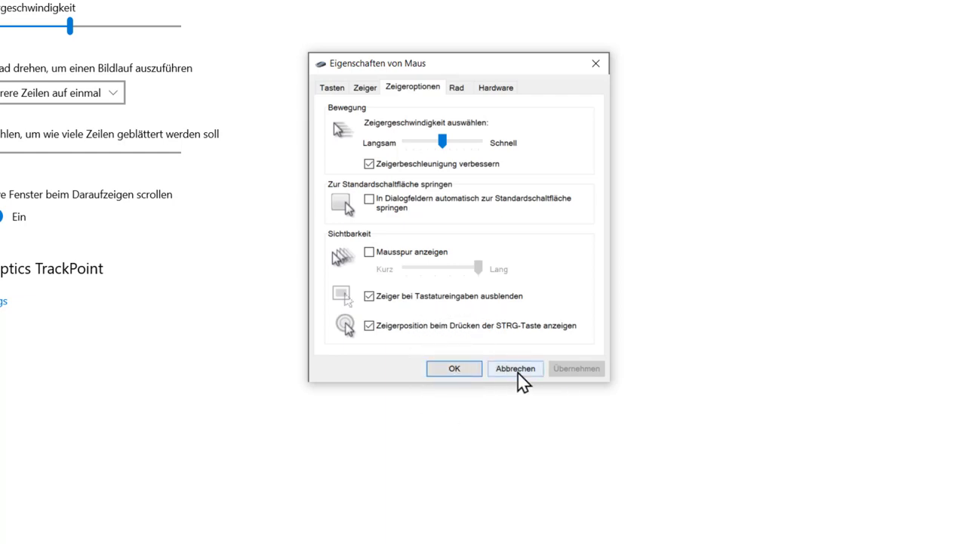
click(518, 373)
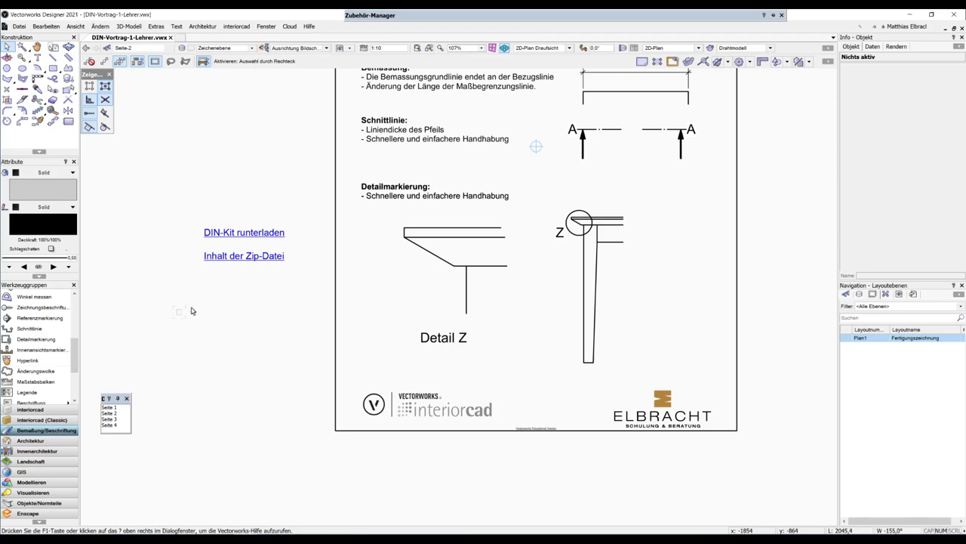
Step: Open the Zeigerfang Winkel settings showing the standard snap angles 45,0 and 30,0
scroll(242, 244, up, 3)
scroll(239, 244, down, 5)
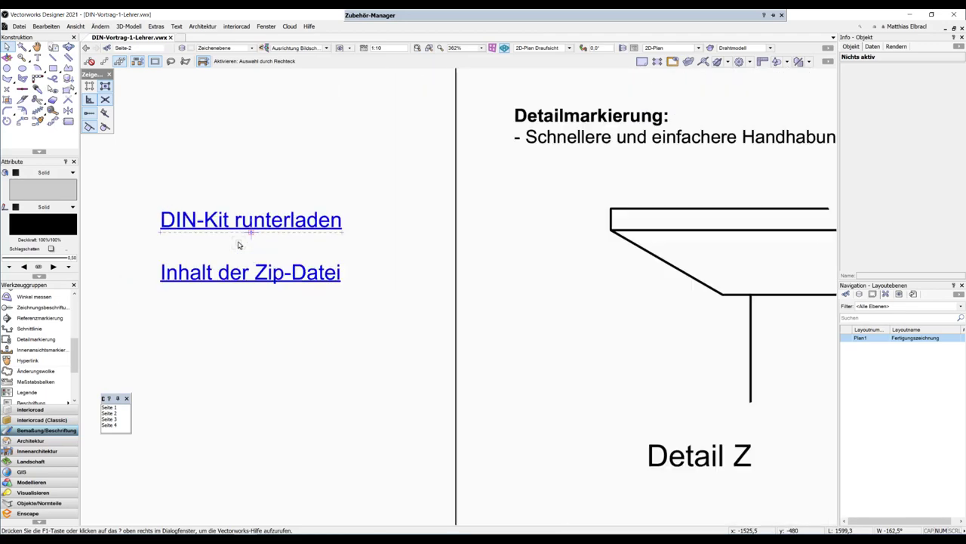
scroll(239, 244, up, 2)
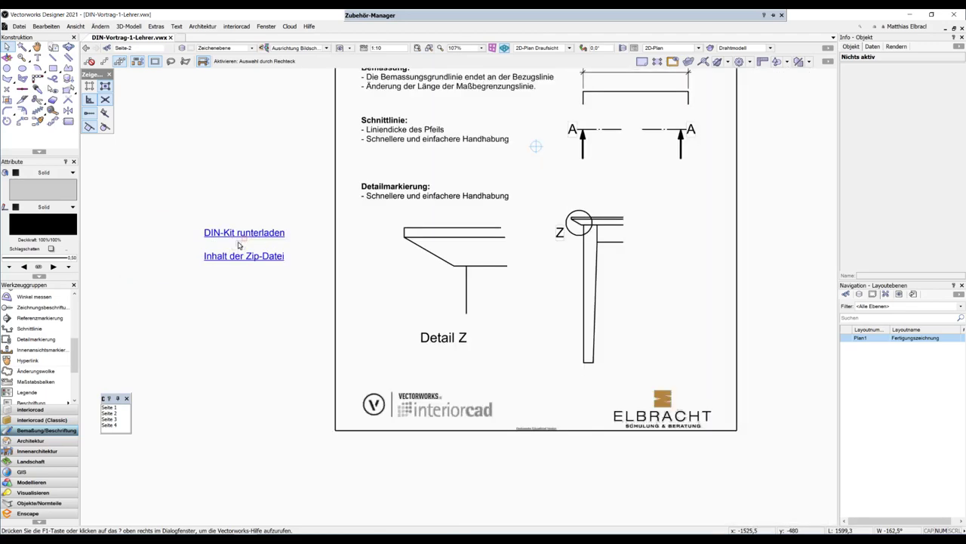
double_click(90, 103)
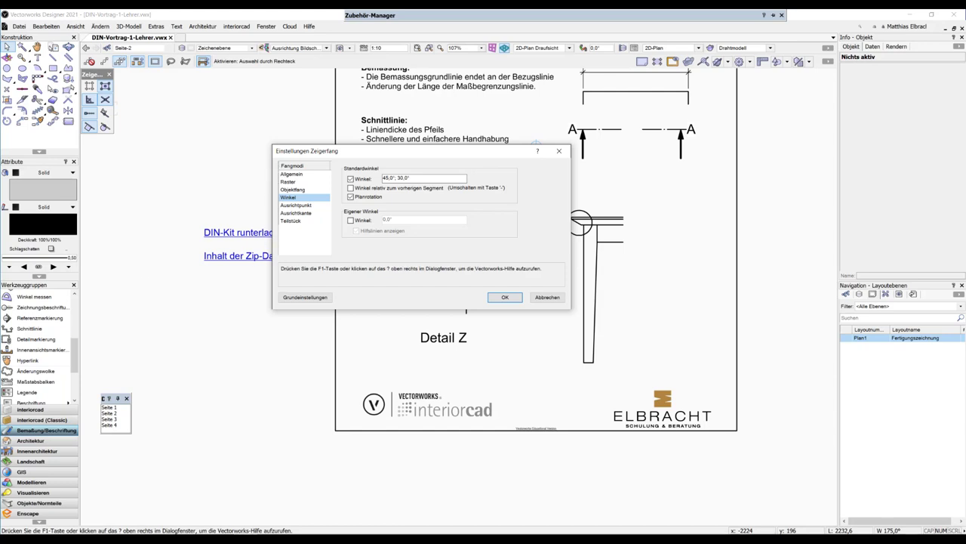
Step: Magnify the screen to 200% with Windows Magnifier, then return it to normal size
key(super+plus)
mouse_move(183, 15)
mouse_down()
mouse_move(276, 108)
mouse_move(312, 106)
mouse_up()
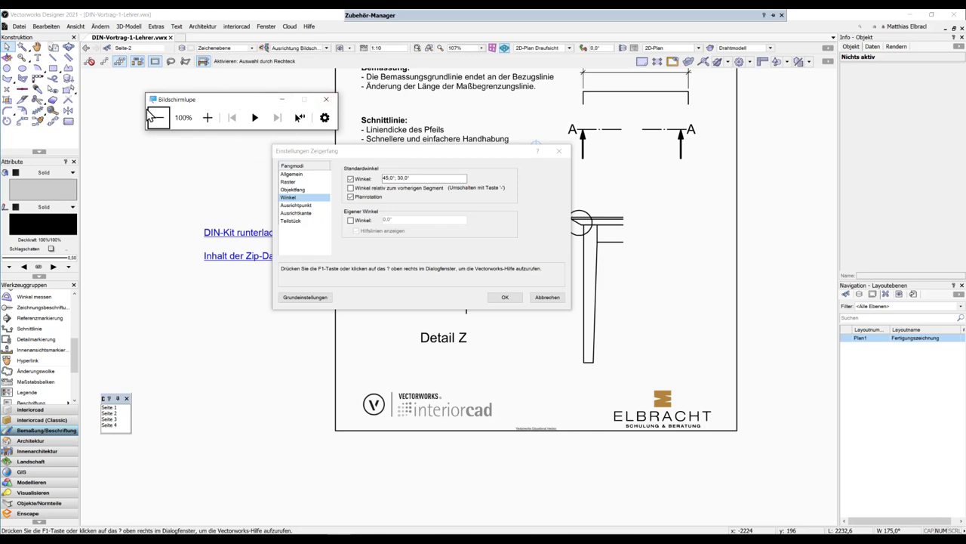
click(213, 123)
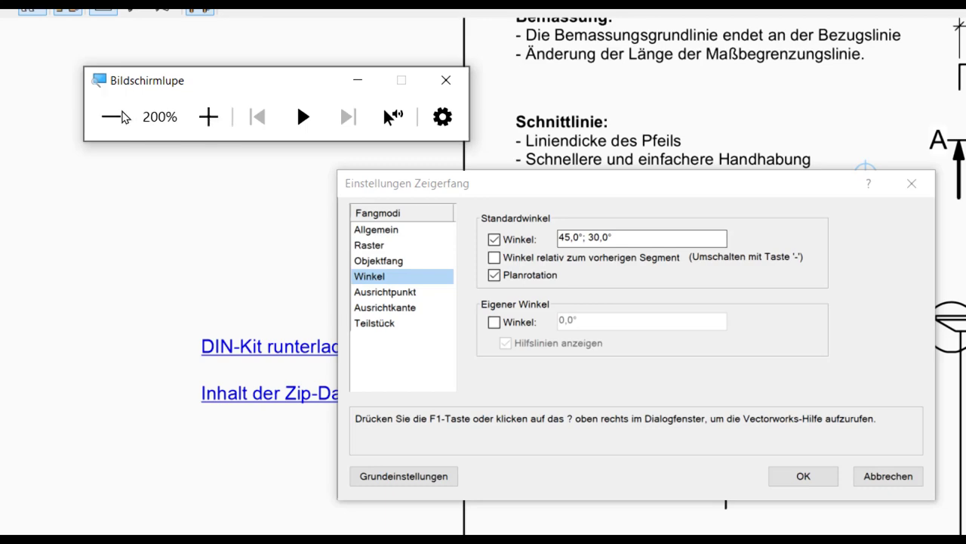
click(159, 126)
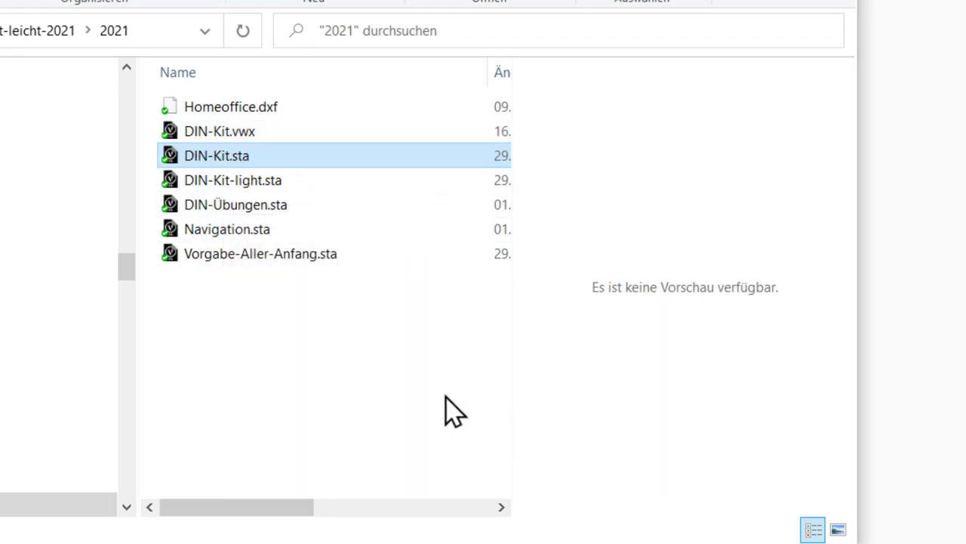
Step: Open DIN-Kit.sta from the 2021 folder as a new untitled drawing, Ohne Titel3
double_click(231, 157)
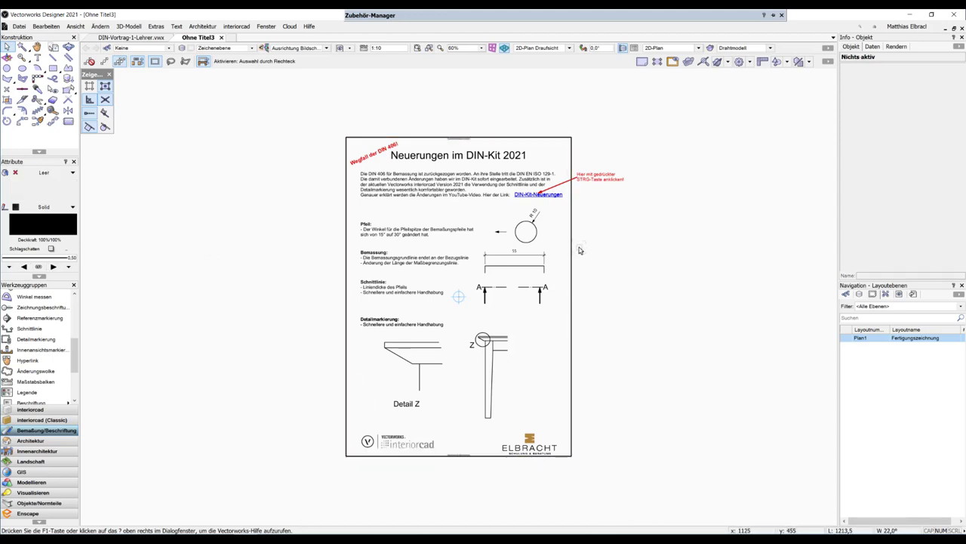
Step: Recentre the page and save the drawing under the name DIN-KIT with Sichern unter
scroll(580, 250, up, 3)
scroll(723, 312, down, 2)
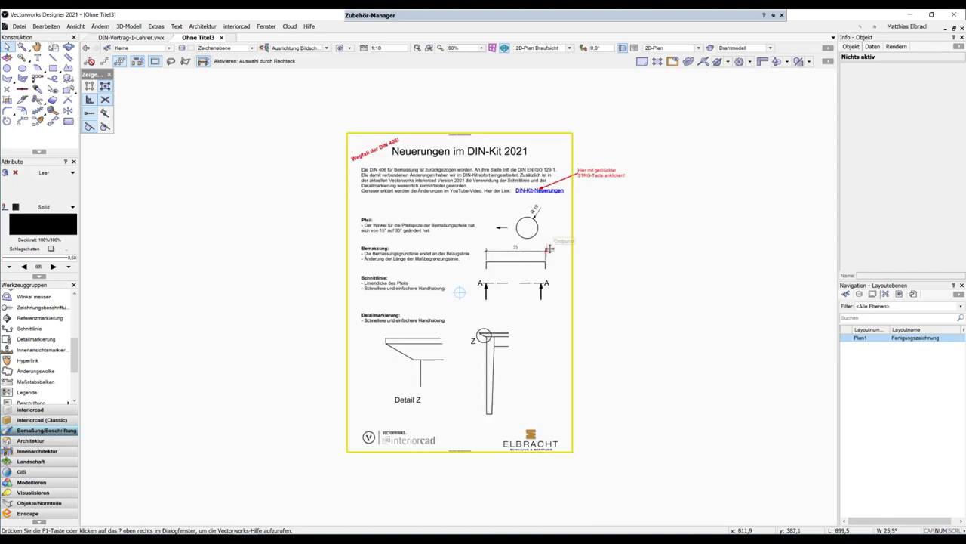
middle_drag(587, 274, 565, 268)
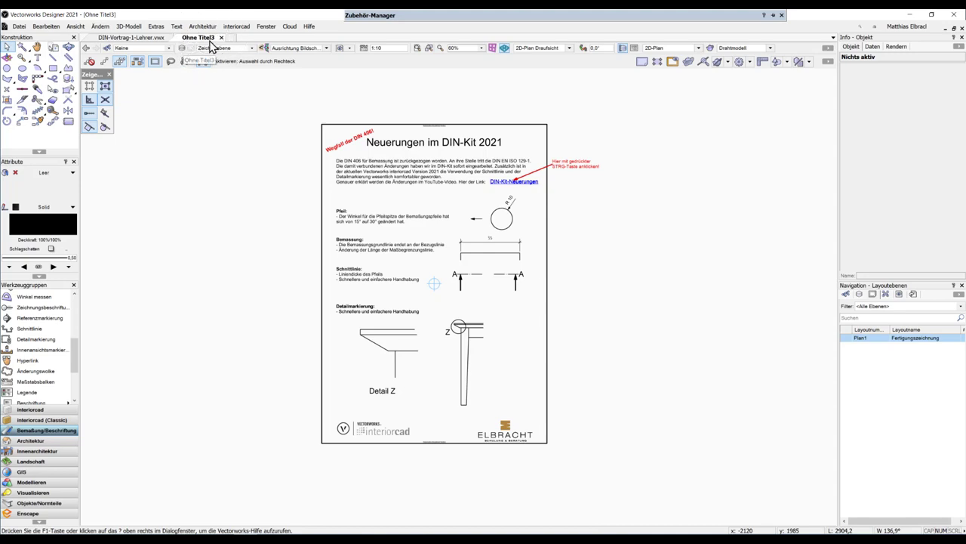
click(19, 27)
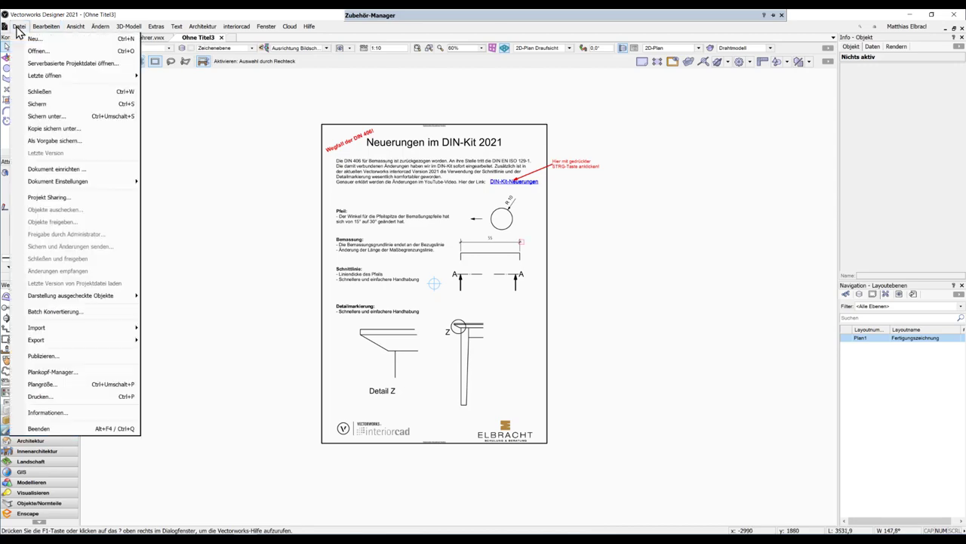
click(334, 179)
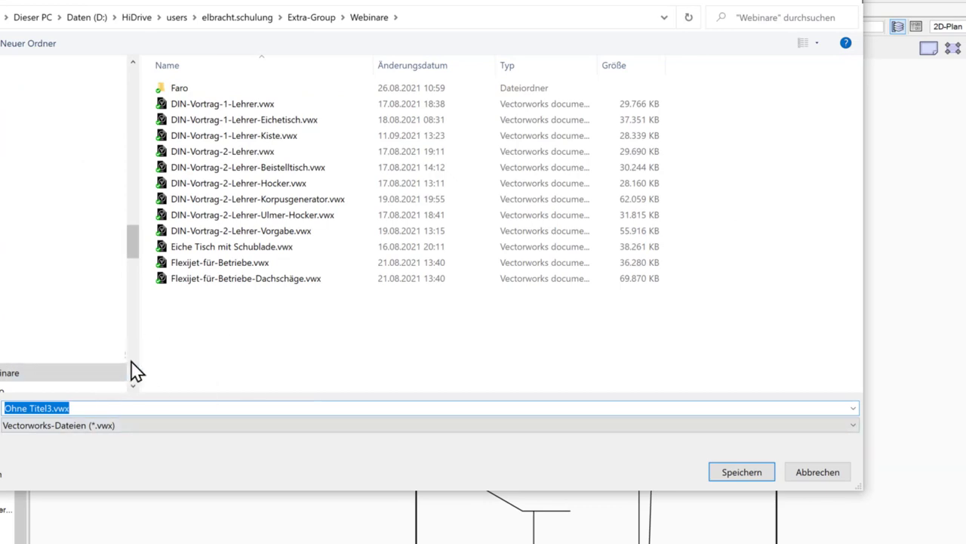
text(DIN-)
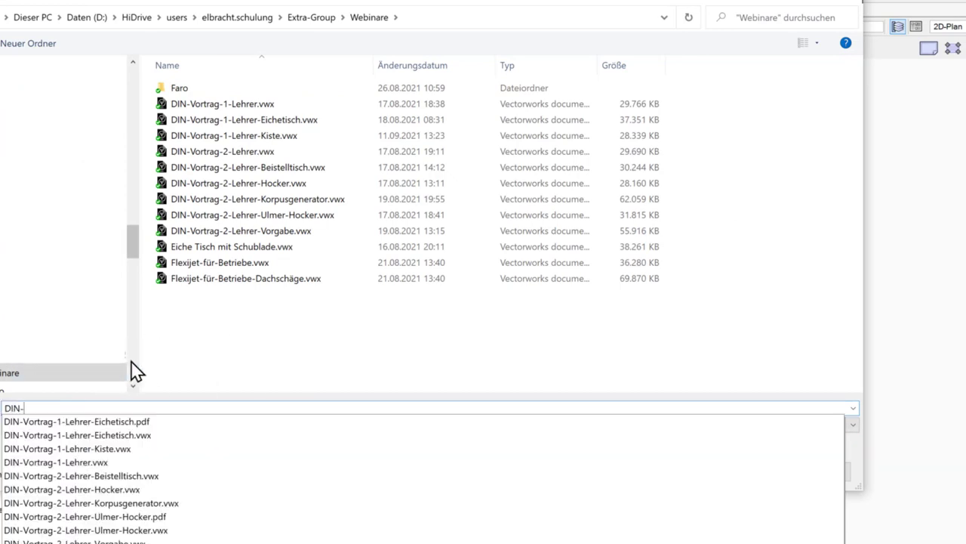
text(KIT)
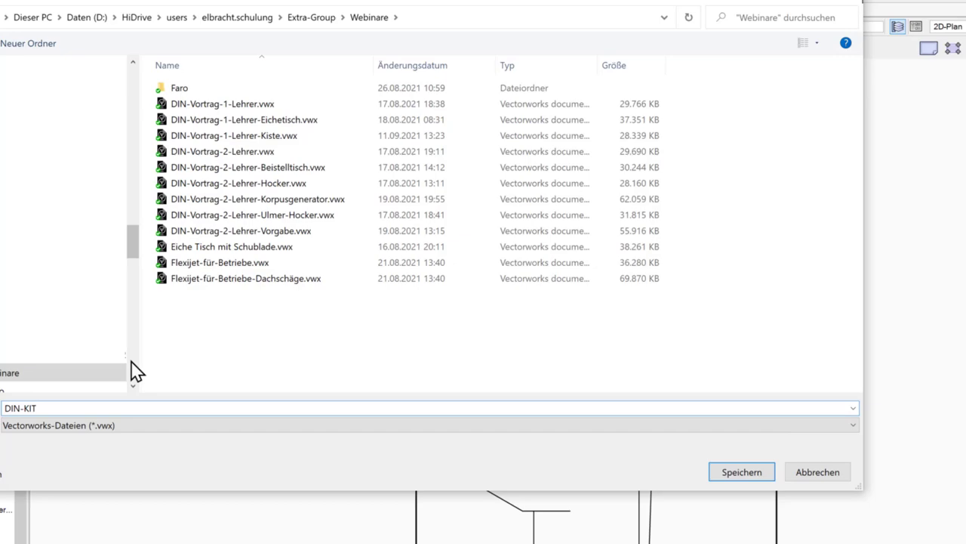
key(Return)
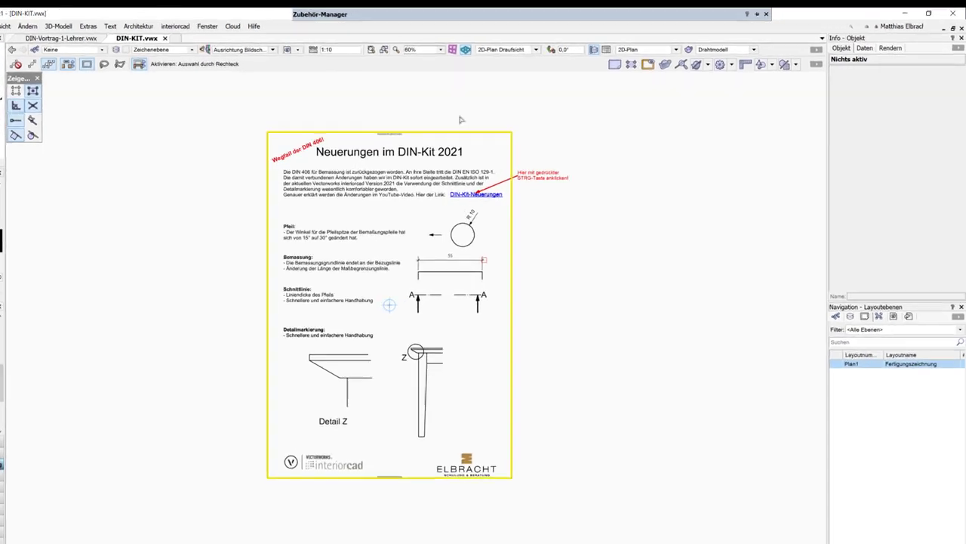
click(472, 15)
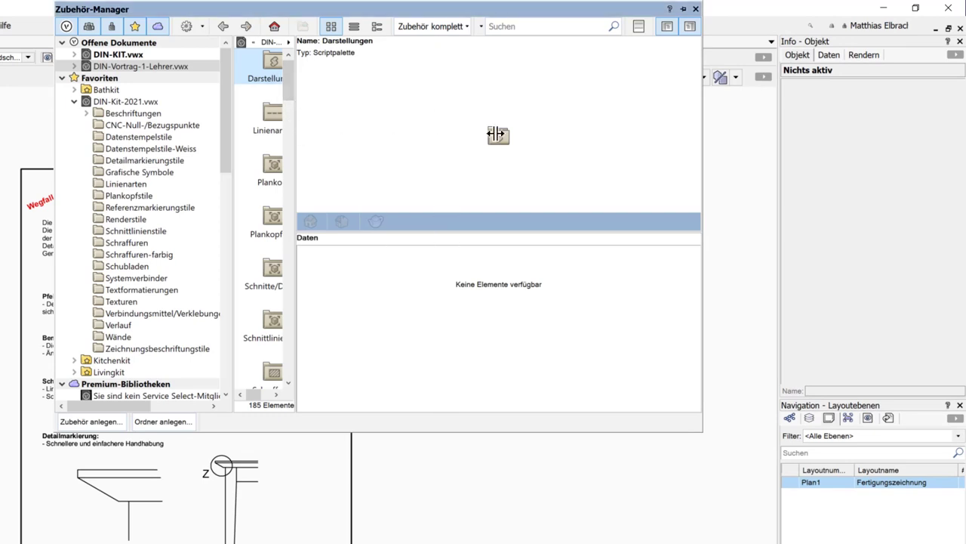
drag(496, 134, 533, 134)
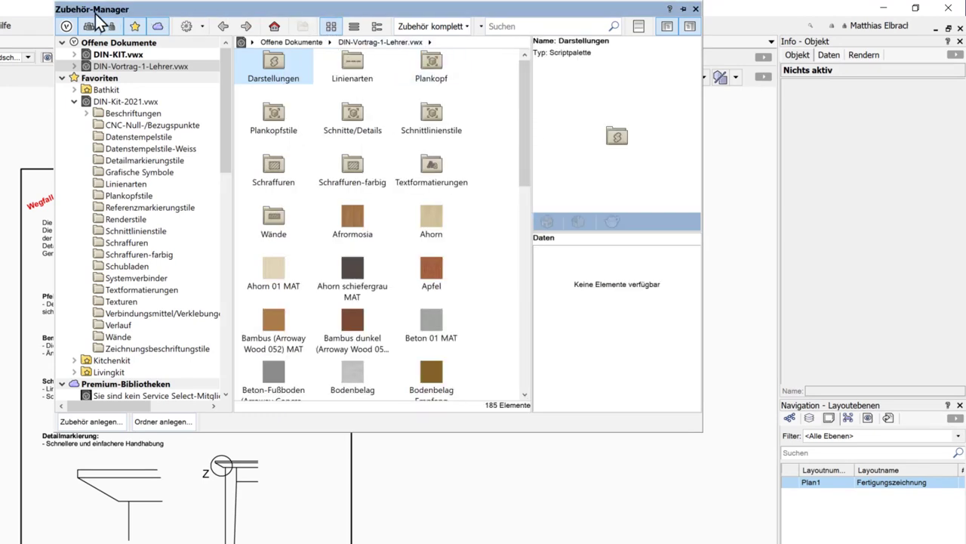
click(275, 29)
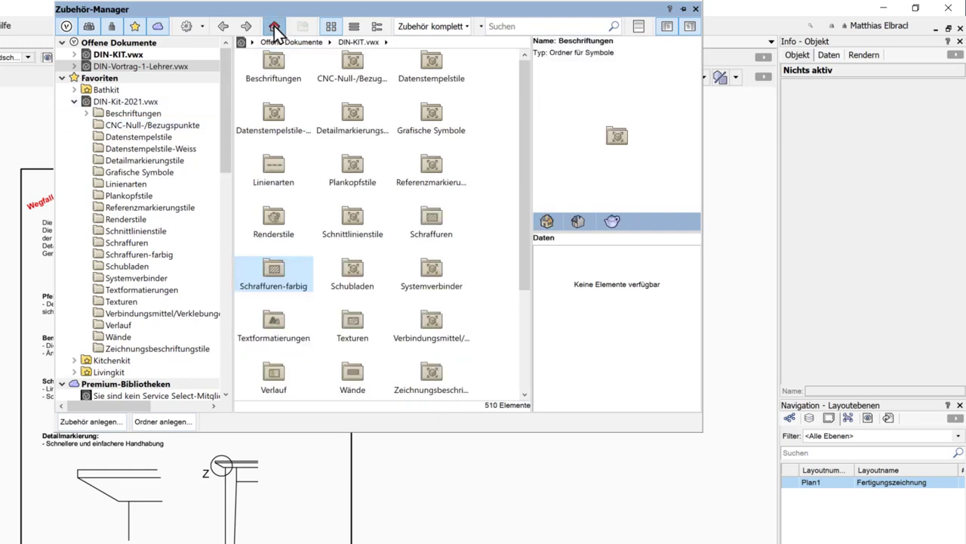
click(120, 57)
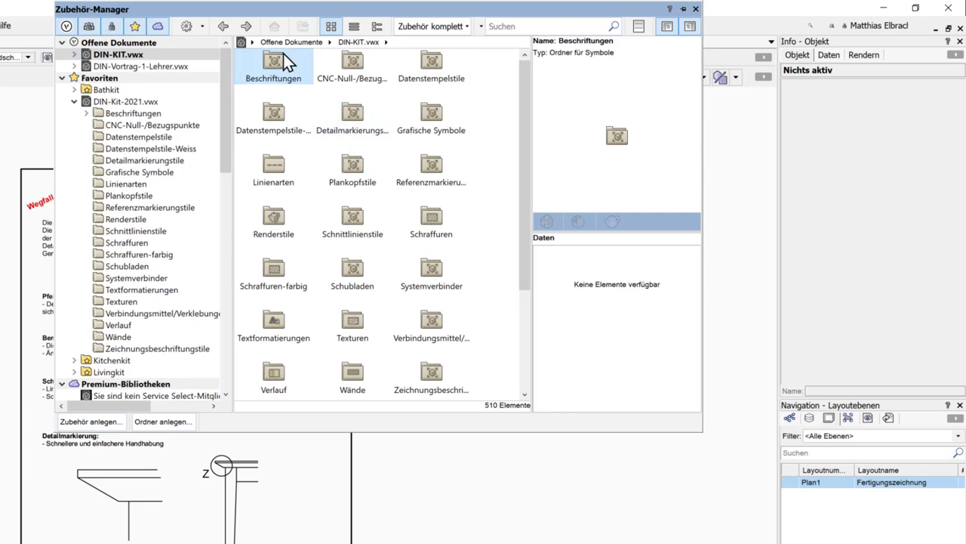
click(86, 114)
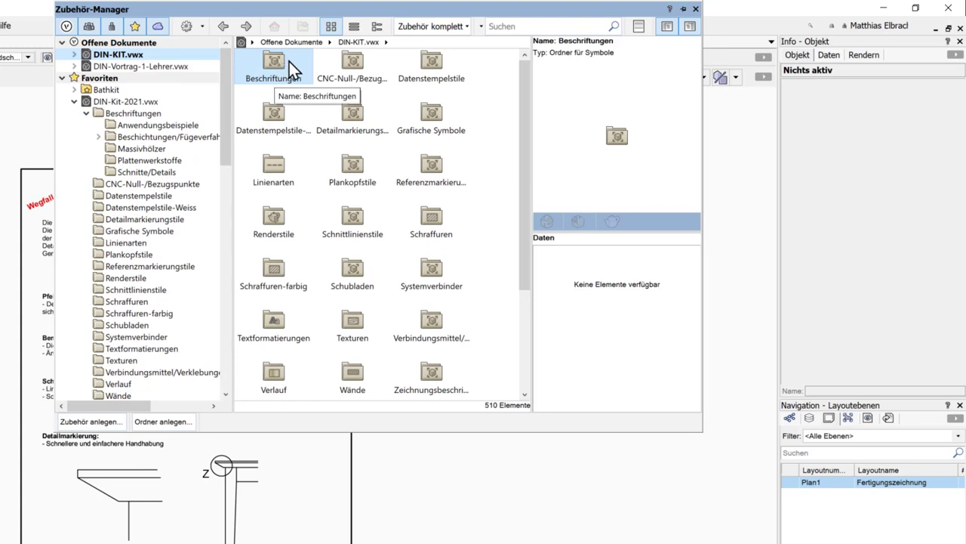
click(188, 28)
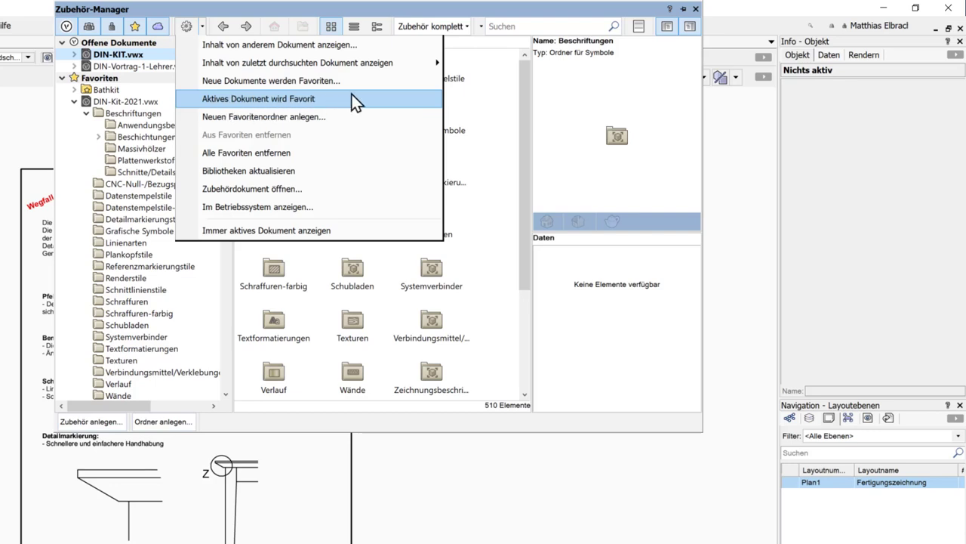
click(157, 92)
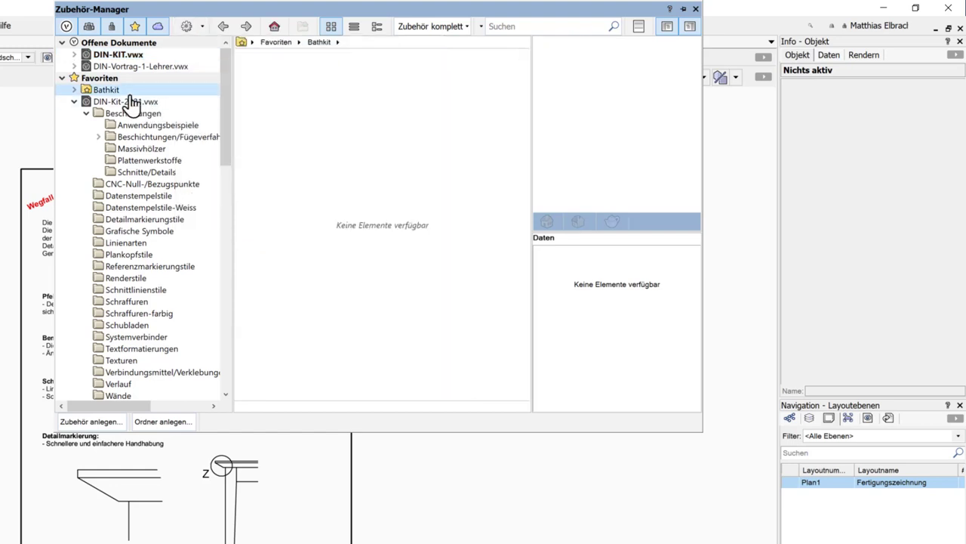
click(76, 103)
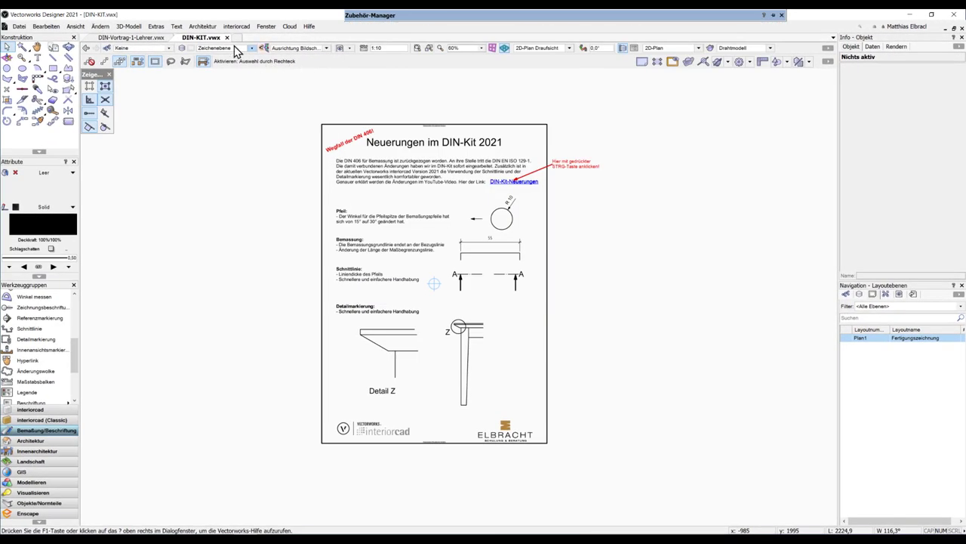
Step: Close DIN-KIT.vwx and expand the DIN-Kit-2021.vwx favourite in the Zubehör-Manager, collapsing Beschriftungen
click(227, 38)
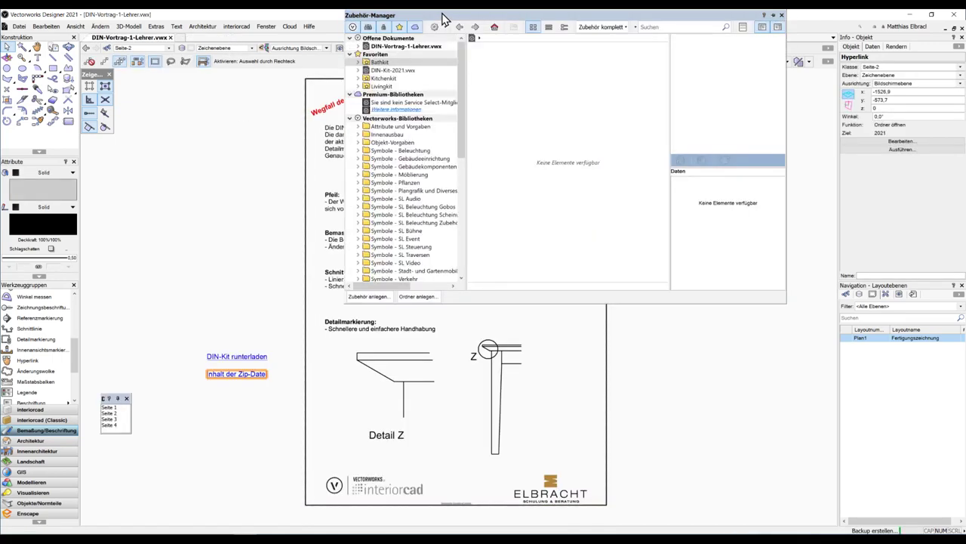
mouse_move(370, 15)
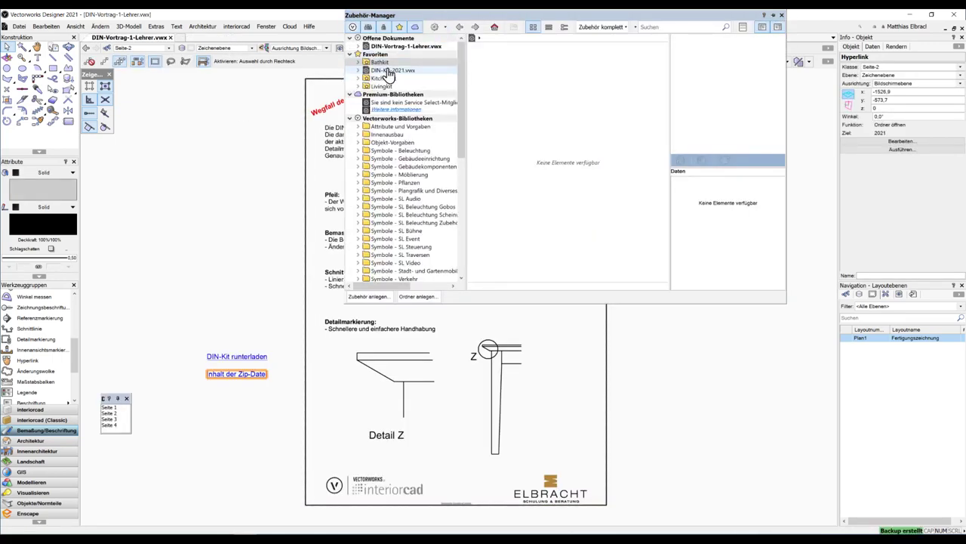
click(360, 71)
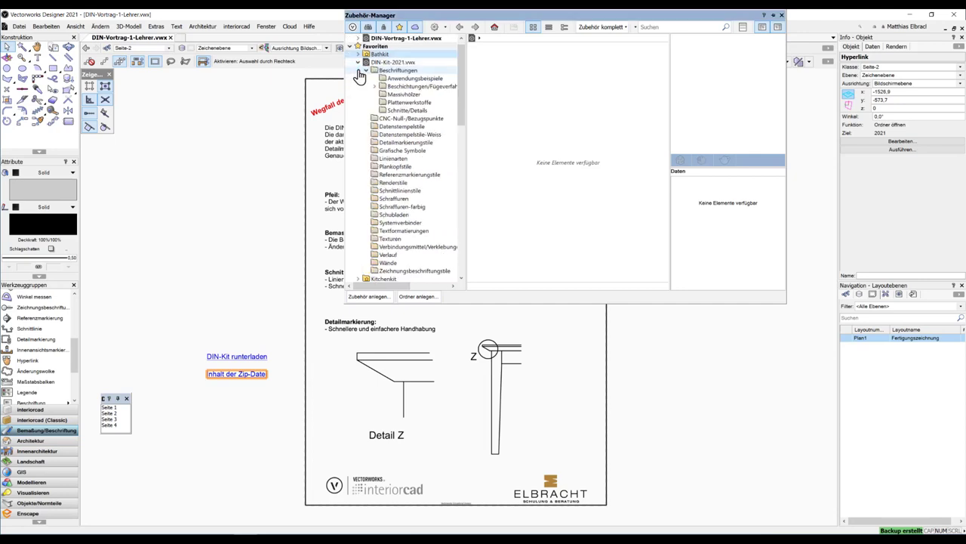
click(364, 71)
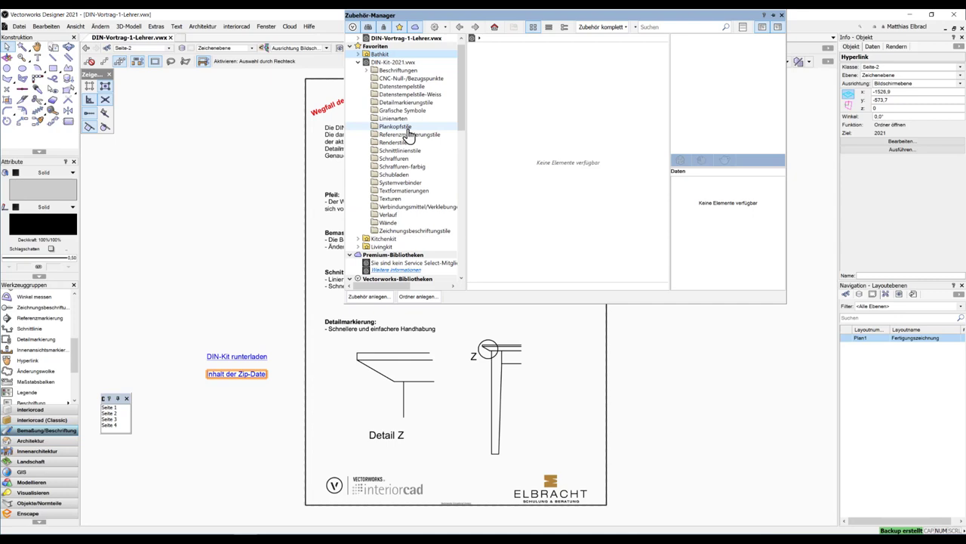
Step: Roll up the Zubehör-Manager and draw a radius 180 circle right of the sheet
click(302, 213)
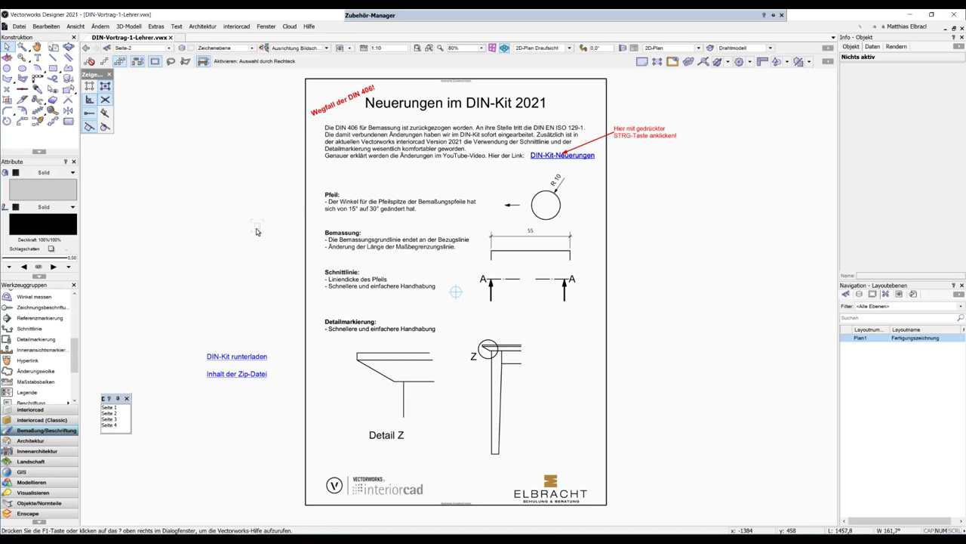
middle_drag(577, 218, 358, 218)
scroll(453, 218, up, 2)
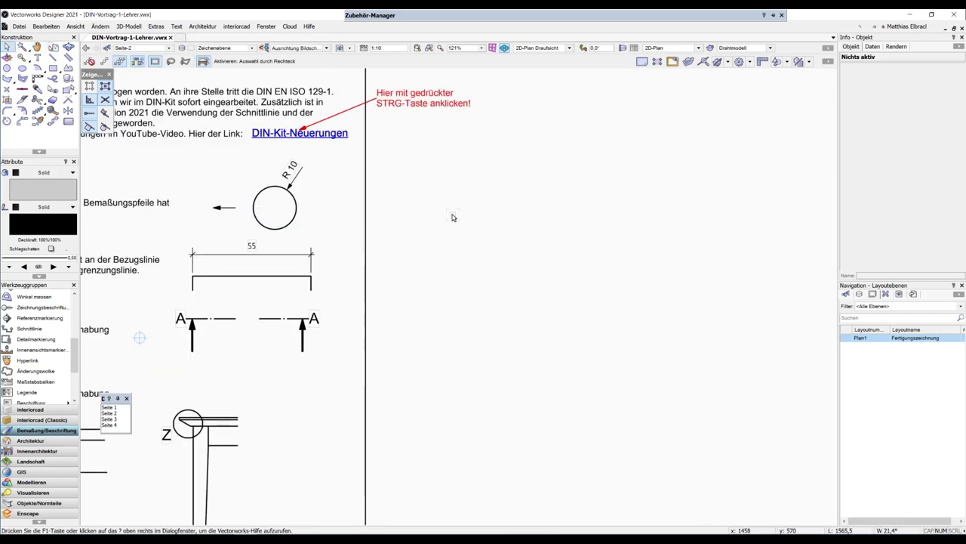
key(6)
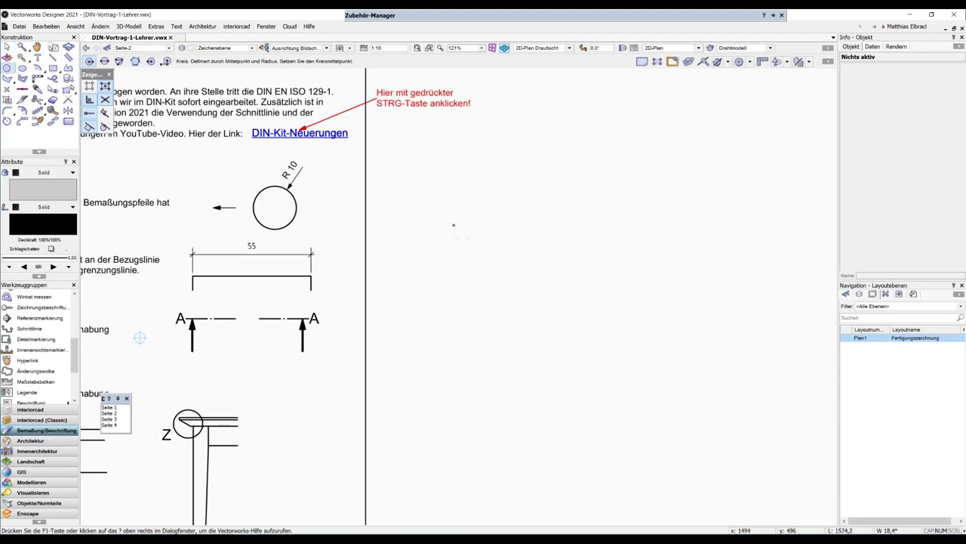
click(444, 222)
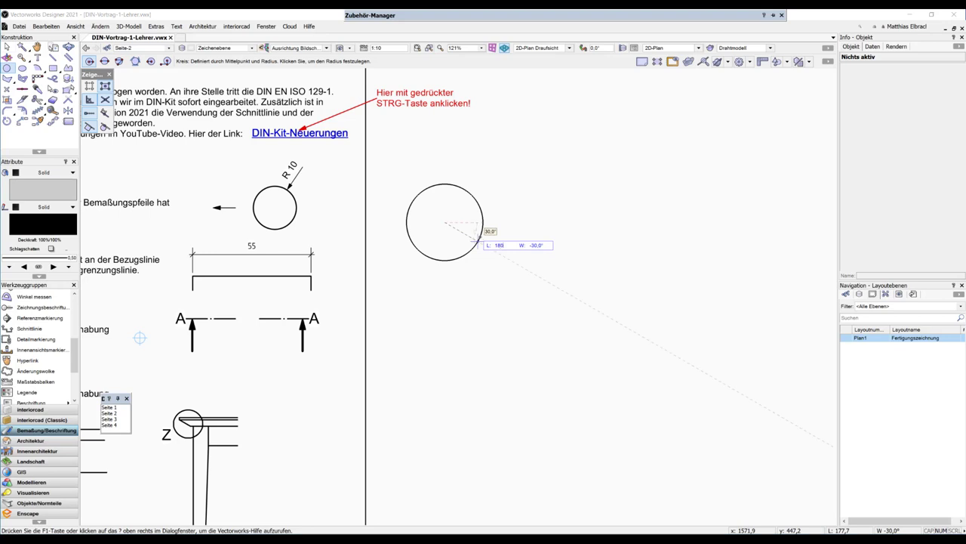
text(180)
key(Tab)
key(Return)
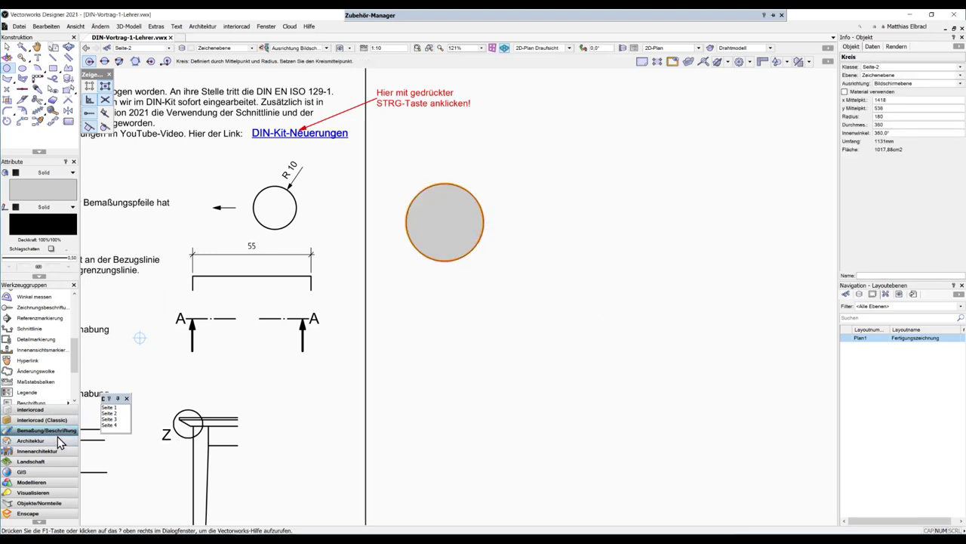
drag(73, 363, 73, 299)
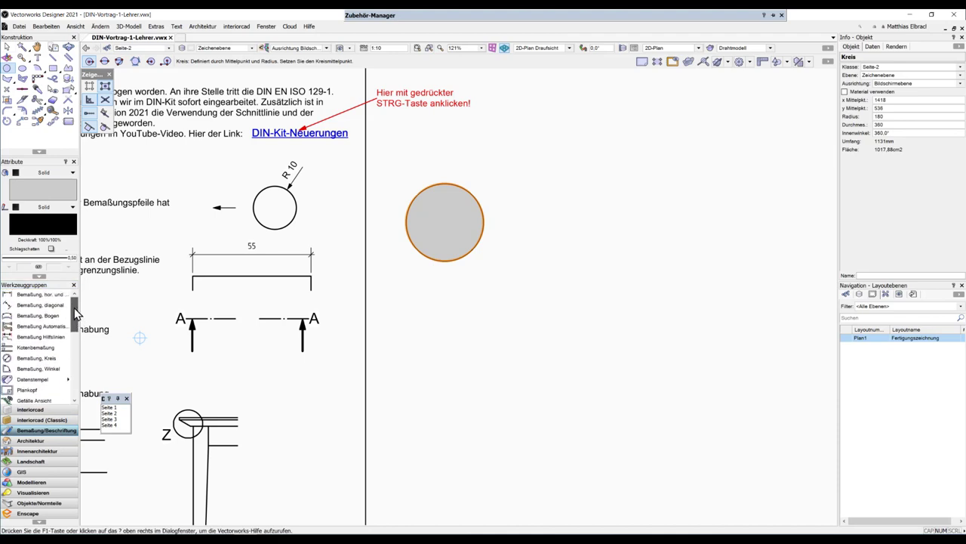
Step: Add a Ø 360 outside-diameter dimension above the circle
click(51, 359)
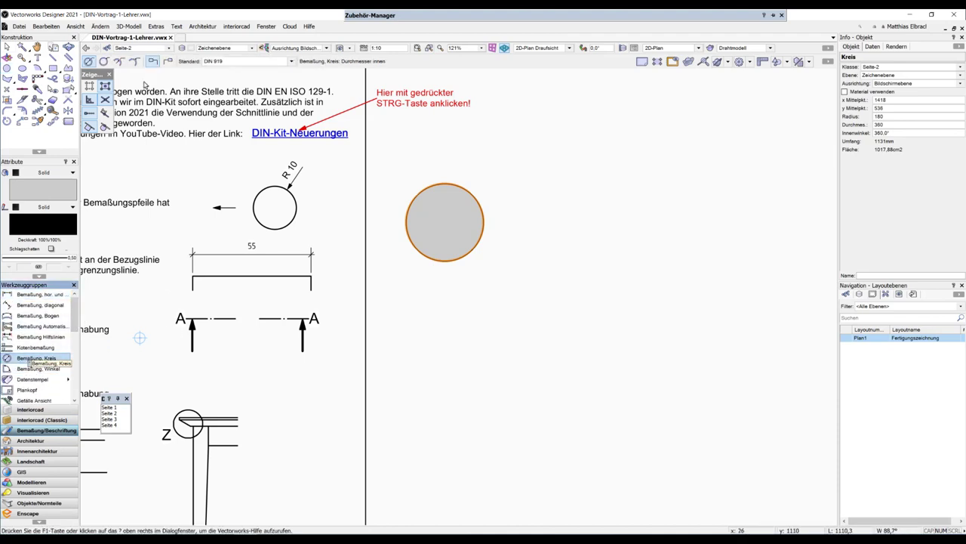
click(105, 62)
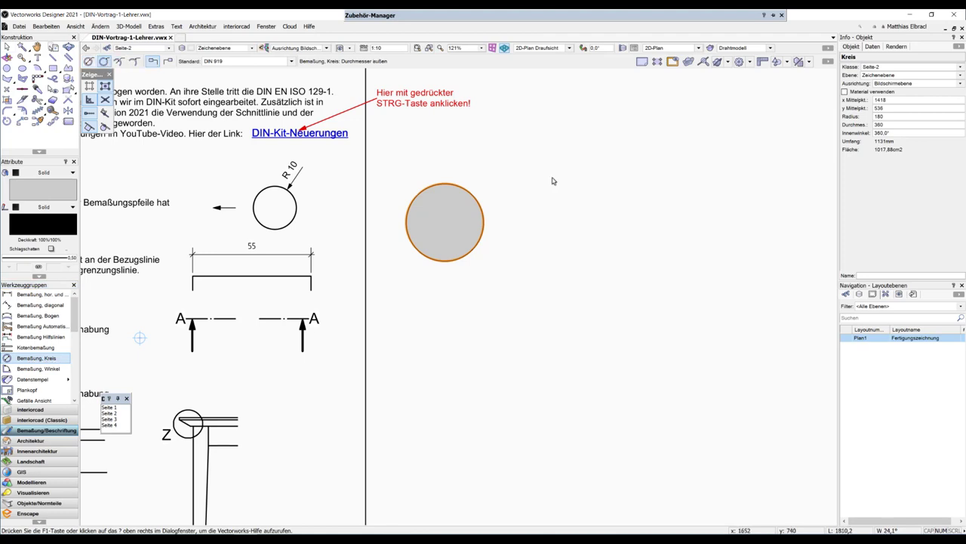
ctrl+click(463, 188)
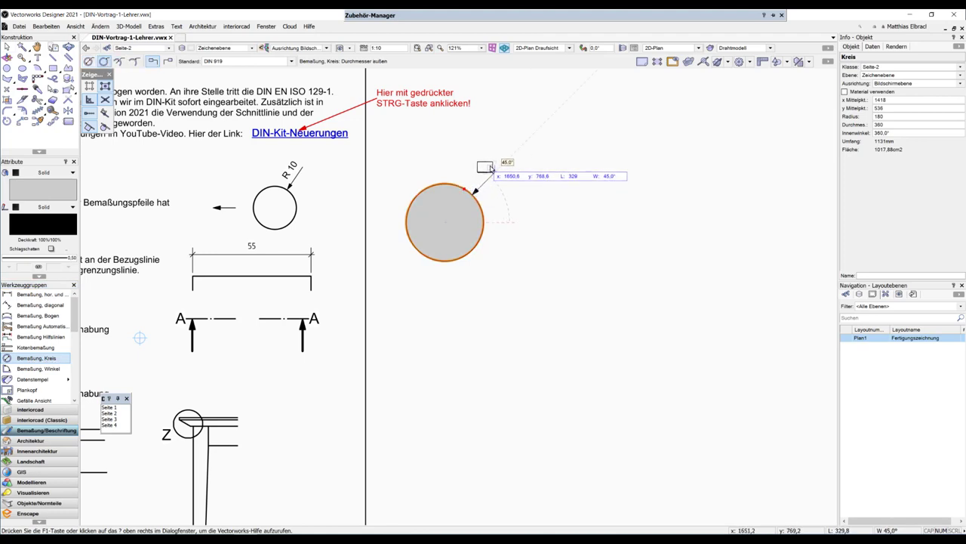
click(493, 166)
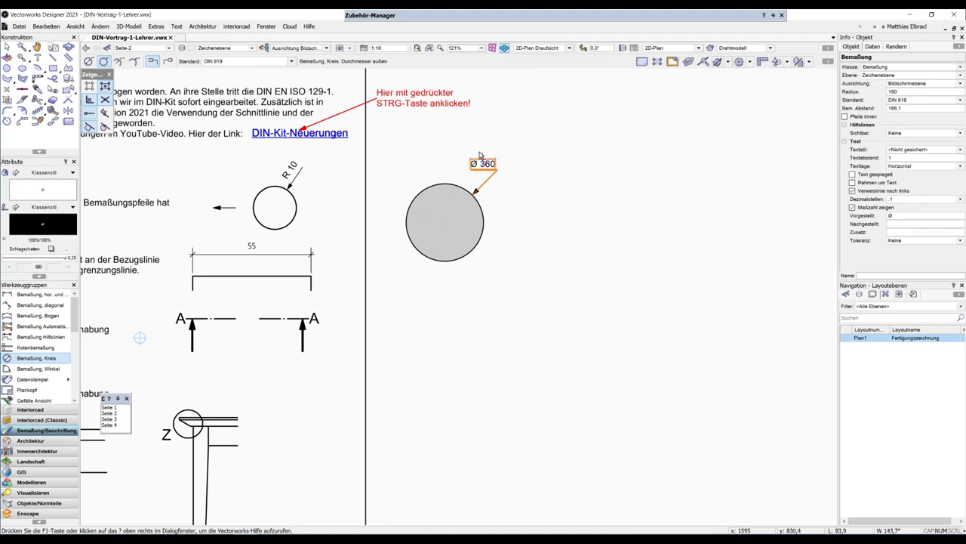
key(Escape)
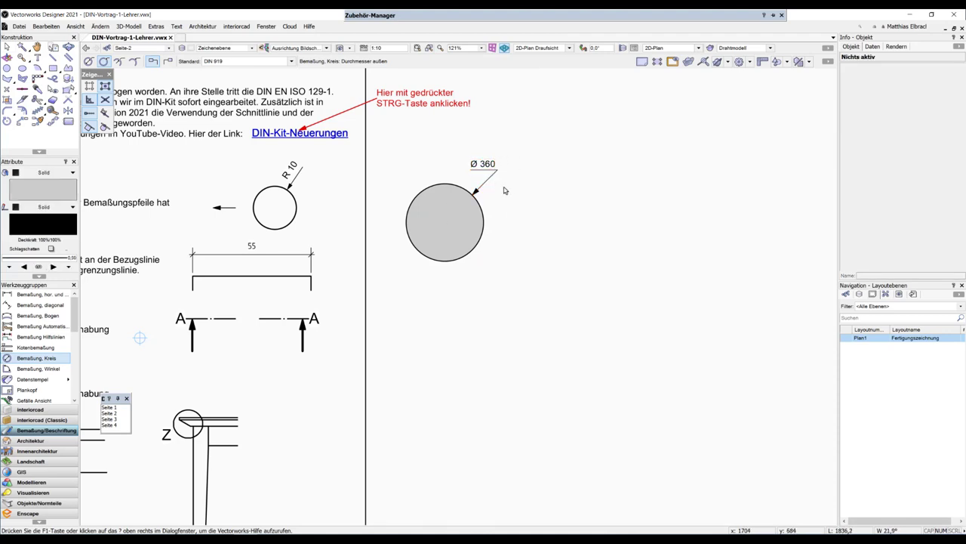
key(x)
Step: Uncheck 'Verweislinie nach links', set Textlage to Ausgerichtet, and move the Ø 360 label outside the circle
scroll(495, 170, up, 3)
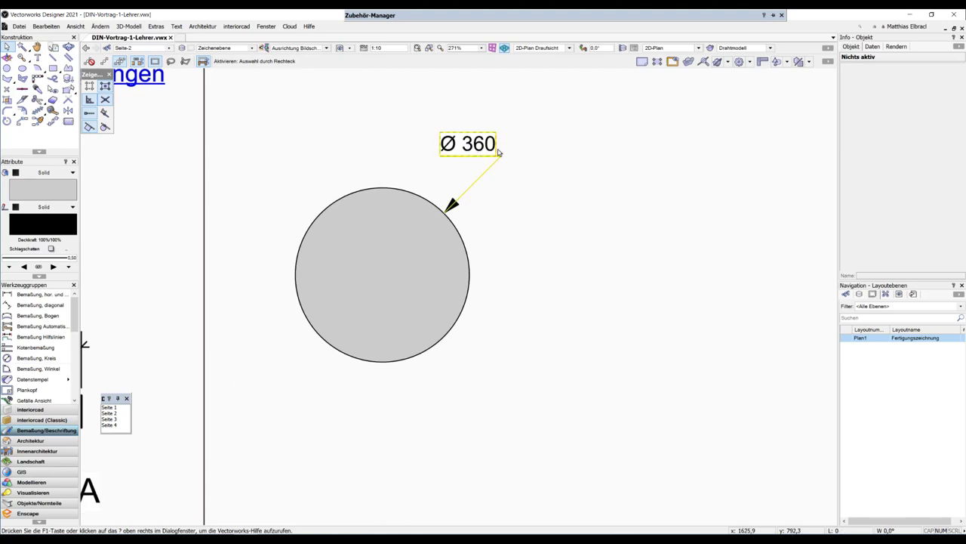
click(489, 151)
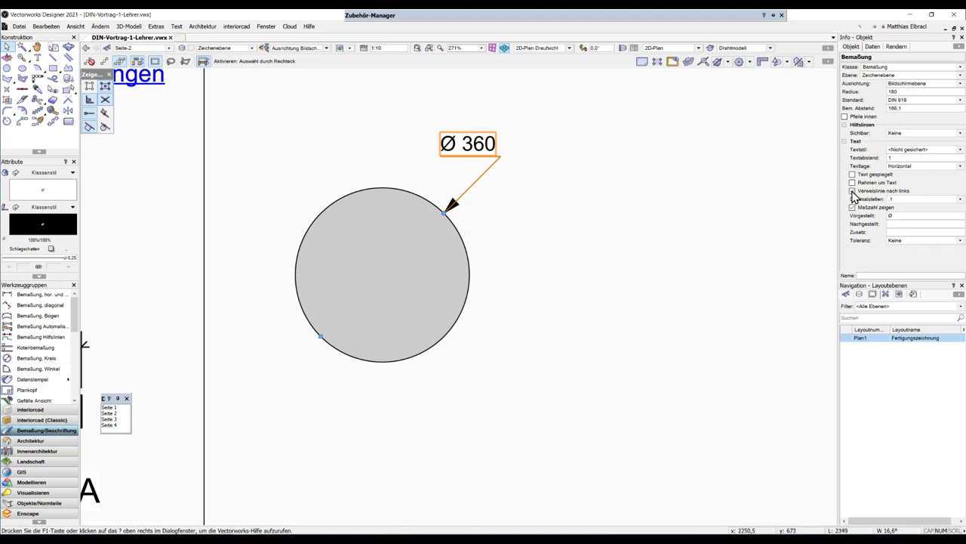
click(853, 192)
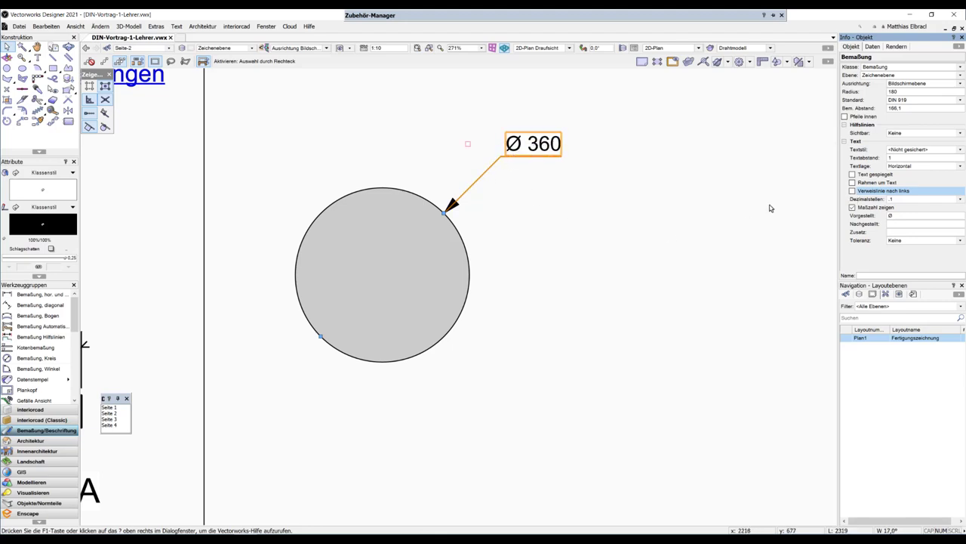
click(912, 167)
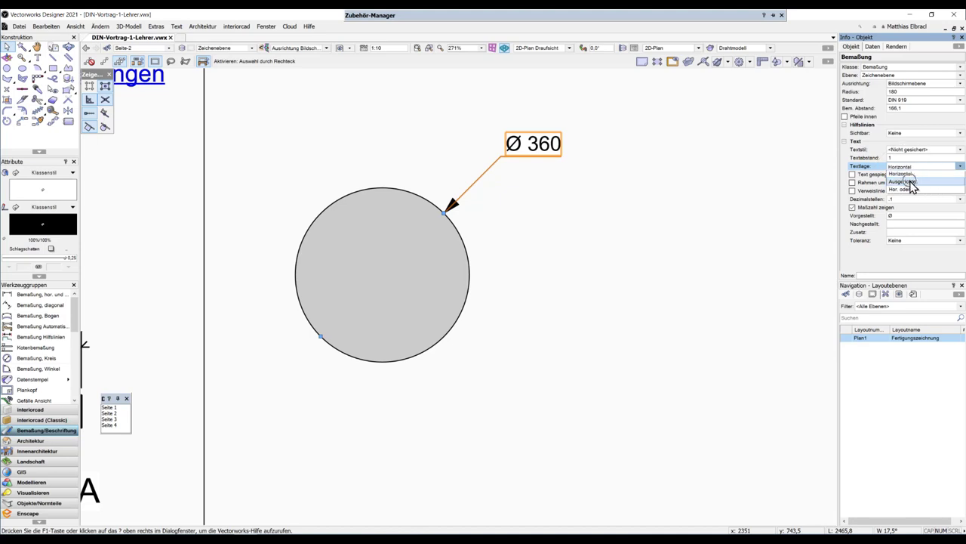
click(909, 184)
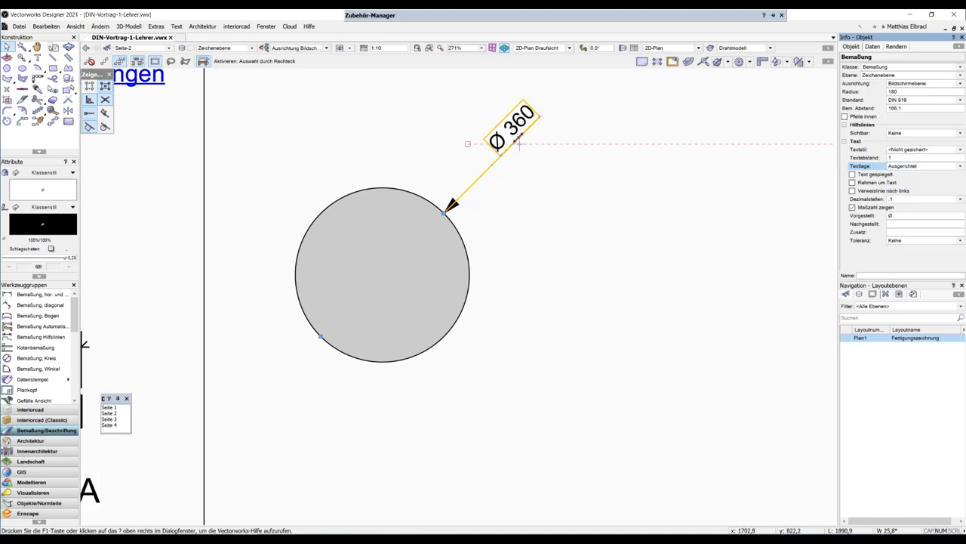
drag(519, 142, 468, 185)
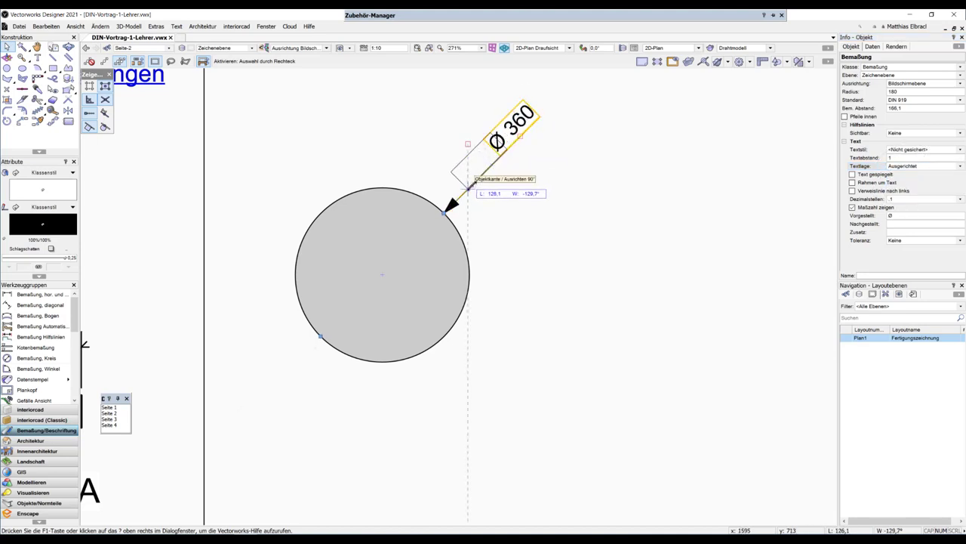
click(552, 237)
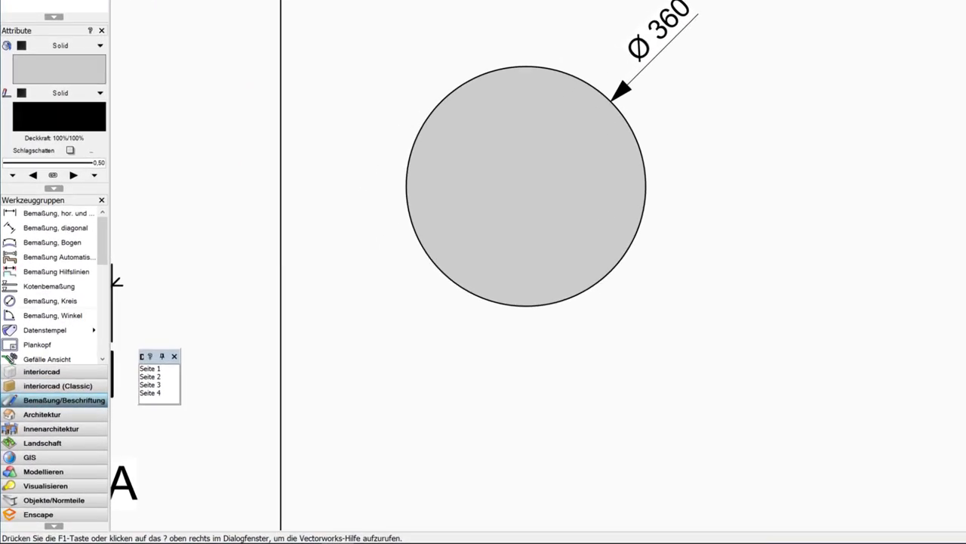
Step: Delete the 3,500 filled arrow entry from the line-end marker list
click(96, 177)
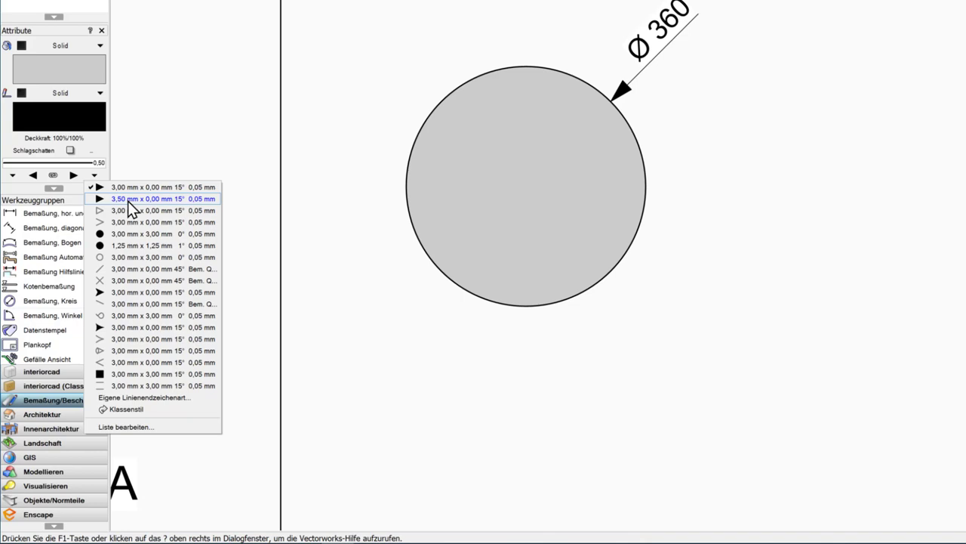
click(158, 428)
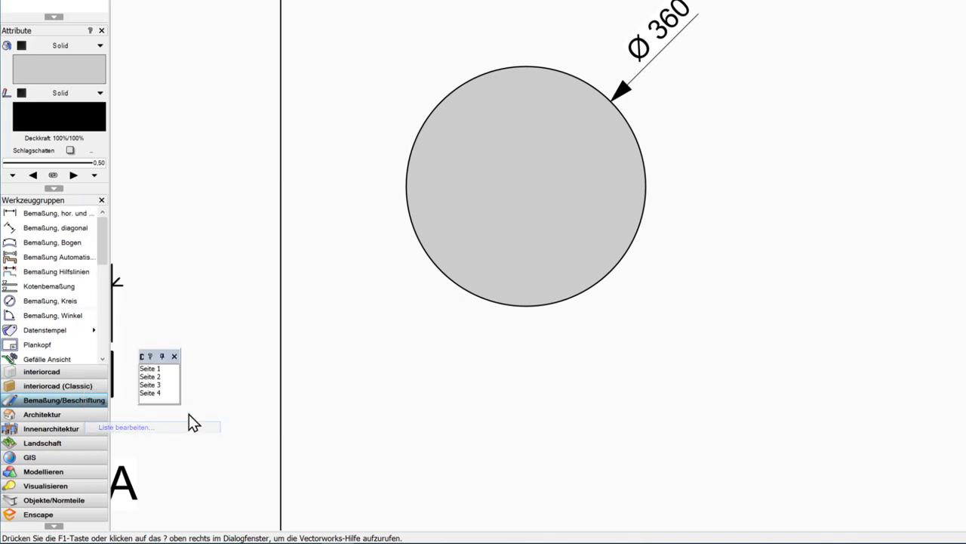
click(616, 118)
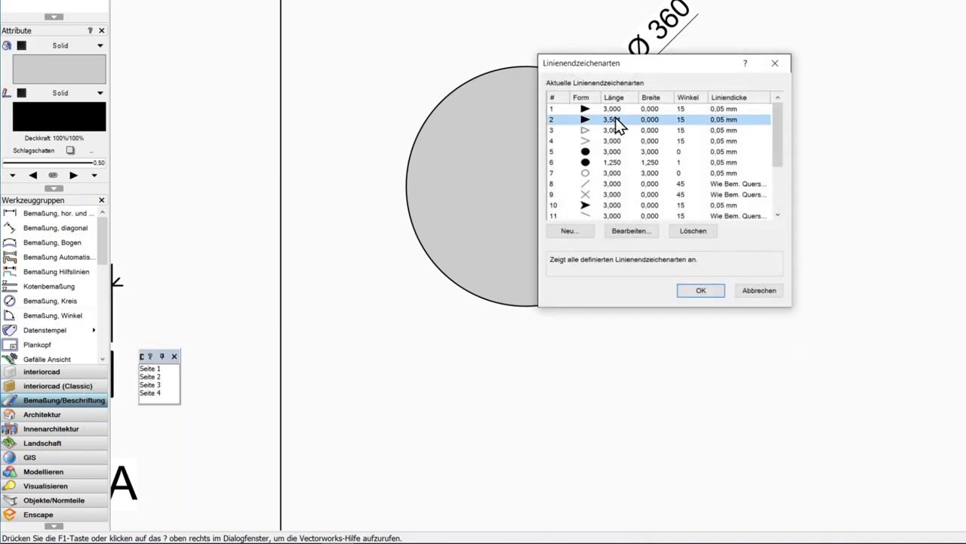
click(702, 232)
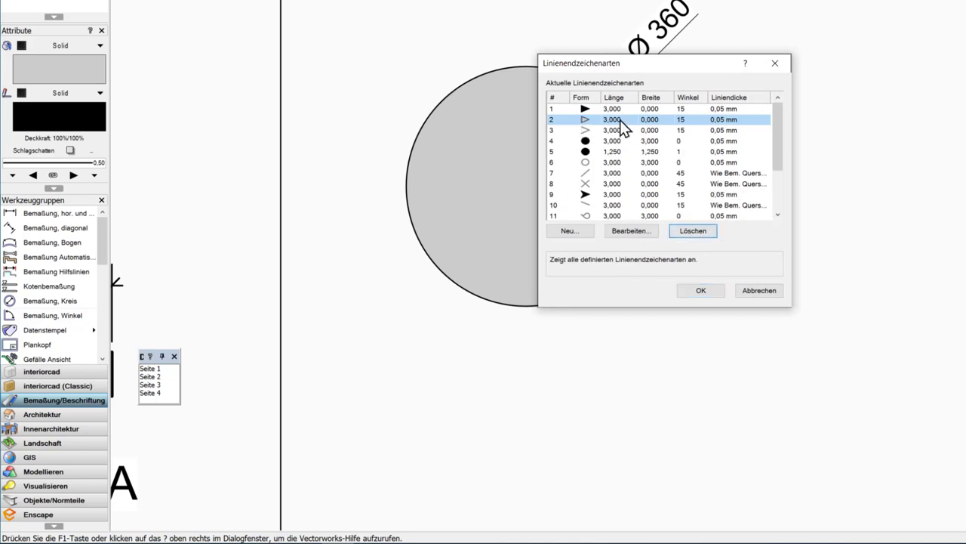
click(713, 292)
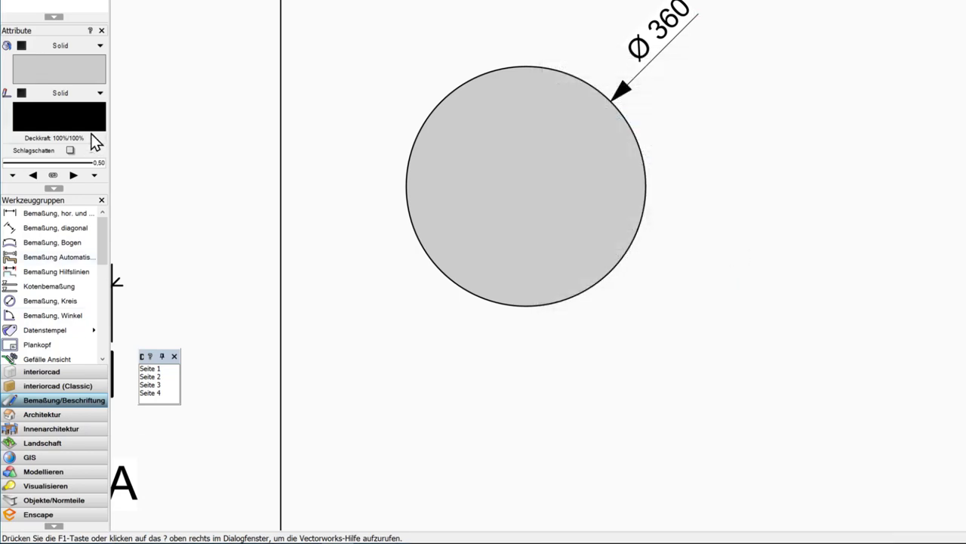
Step: Define a new filled arrow with length 3,5 in the marker list and accept it
click(95, 176)
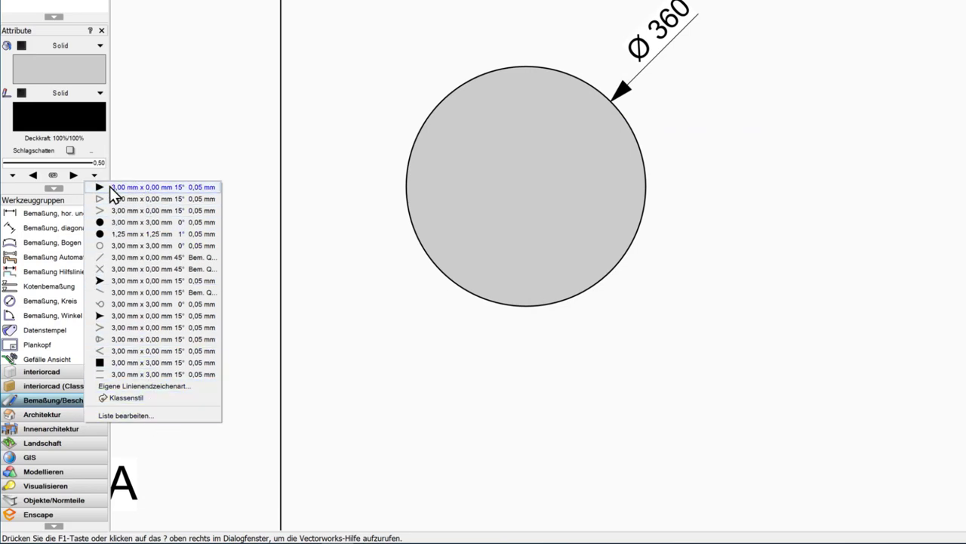
click(152, 415)
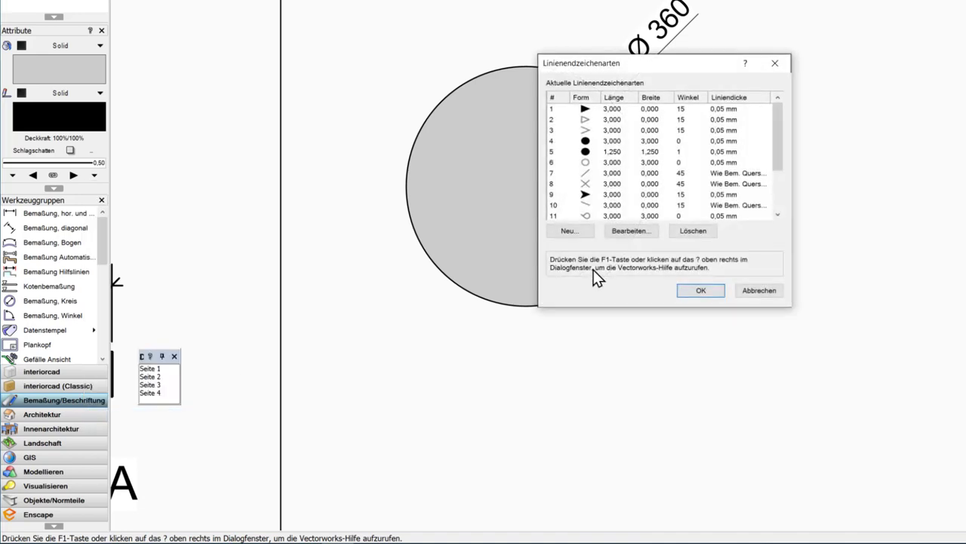
click(612, 108)
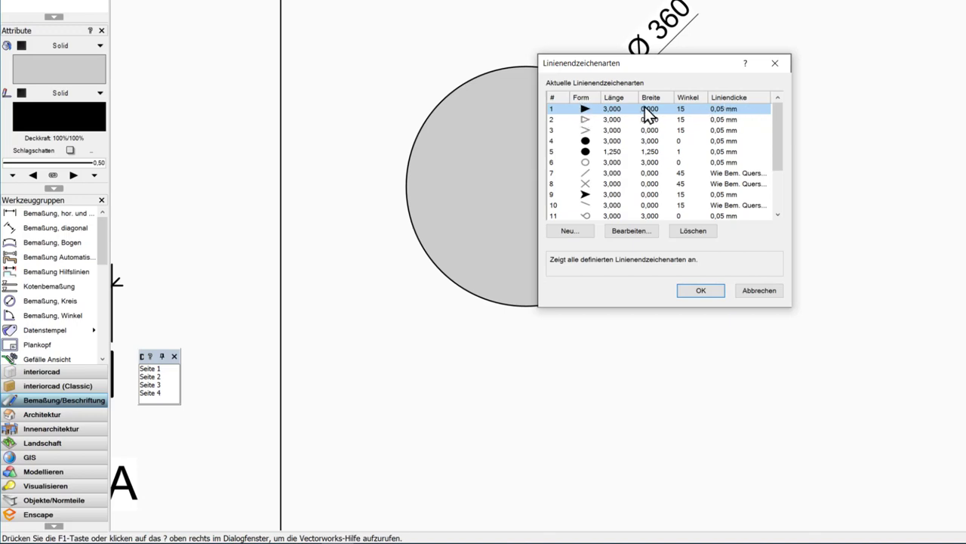
click(580, 231)
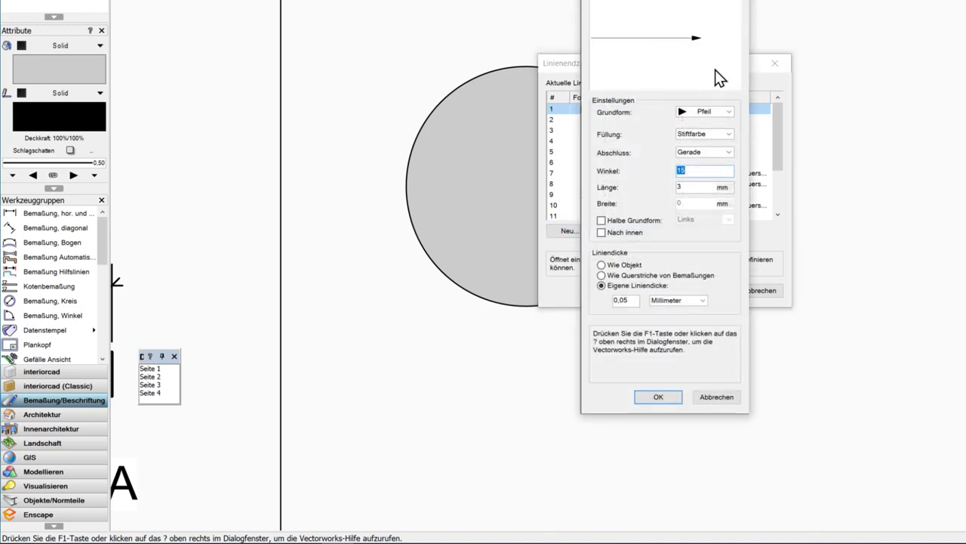
drag(589, 75, 678, 76)
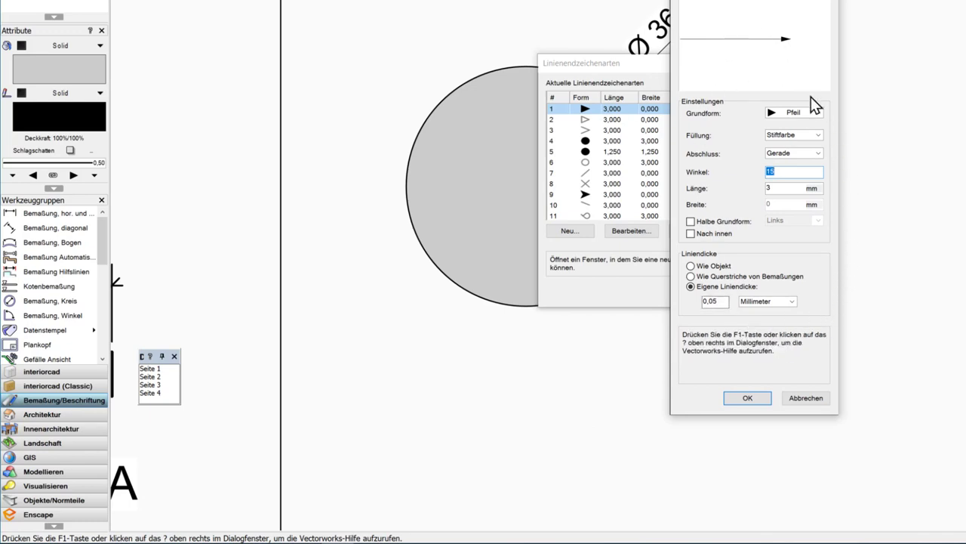
click(770, 189)
text(3,5)
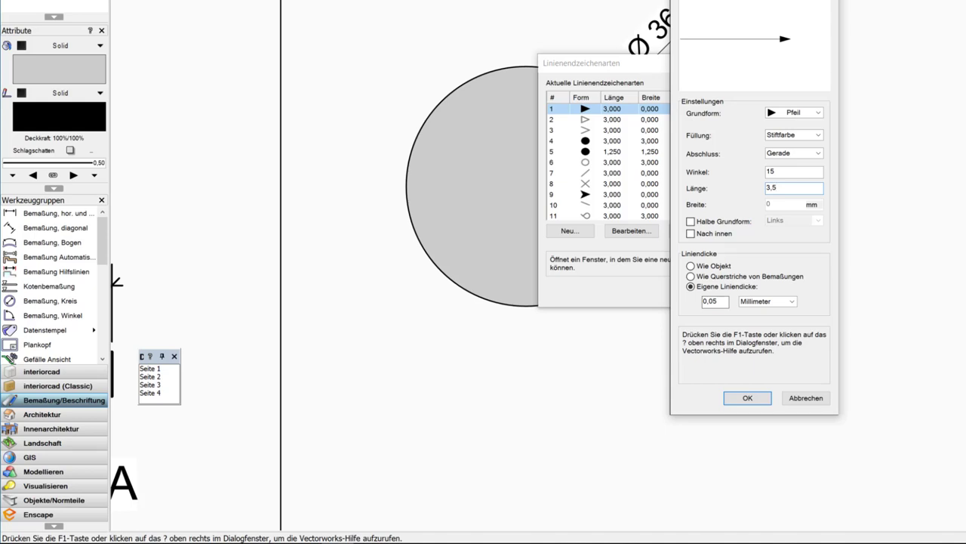
key(Tab)
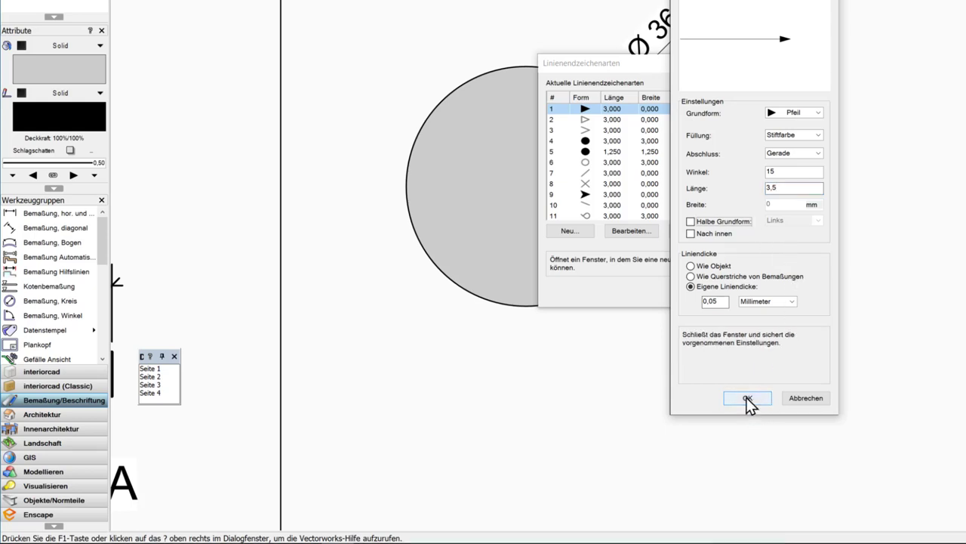
click(749, 400)
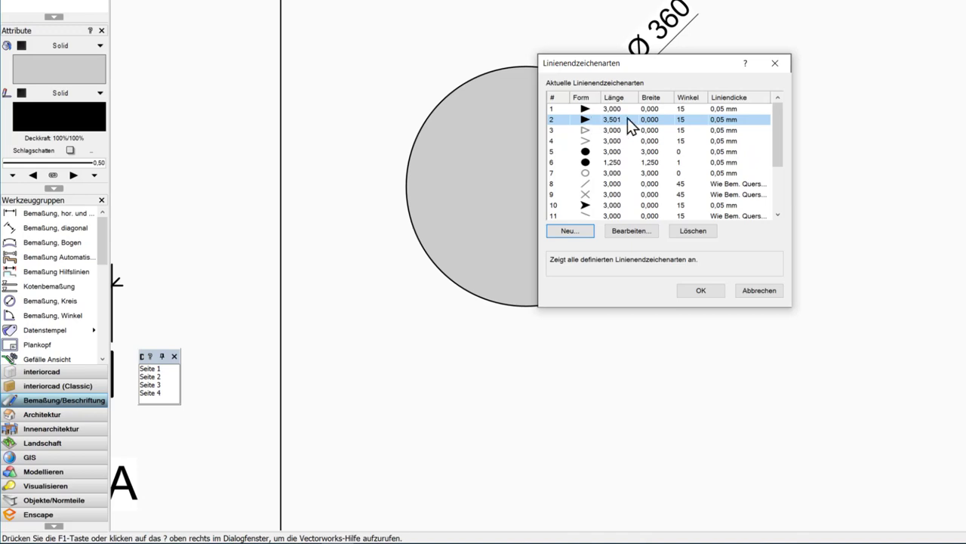
click(703, 291)
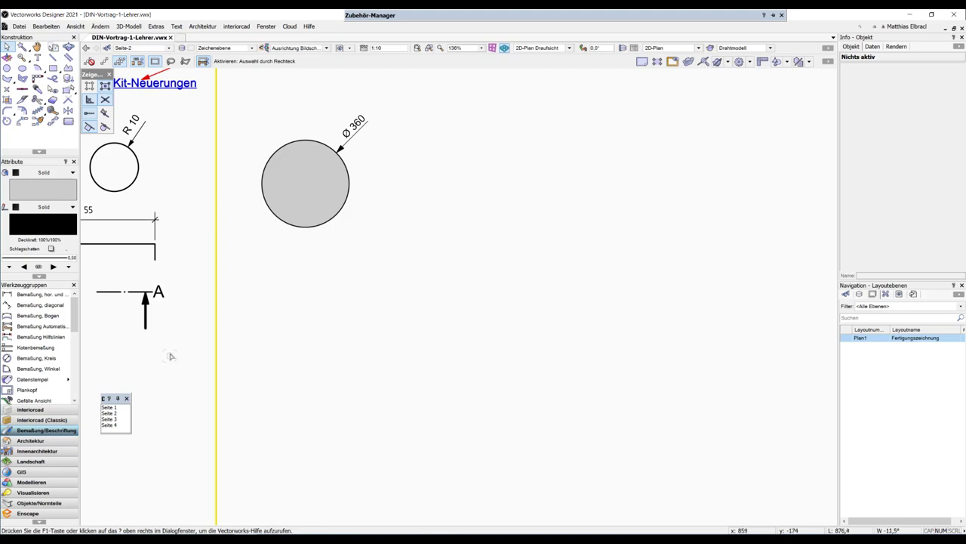
Step: Draw an 800 by 200 rectangle below the circle
key(4)
click(319, 414)
text(800)
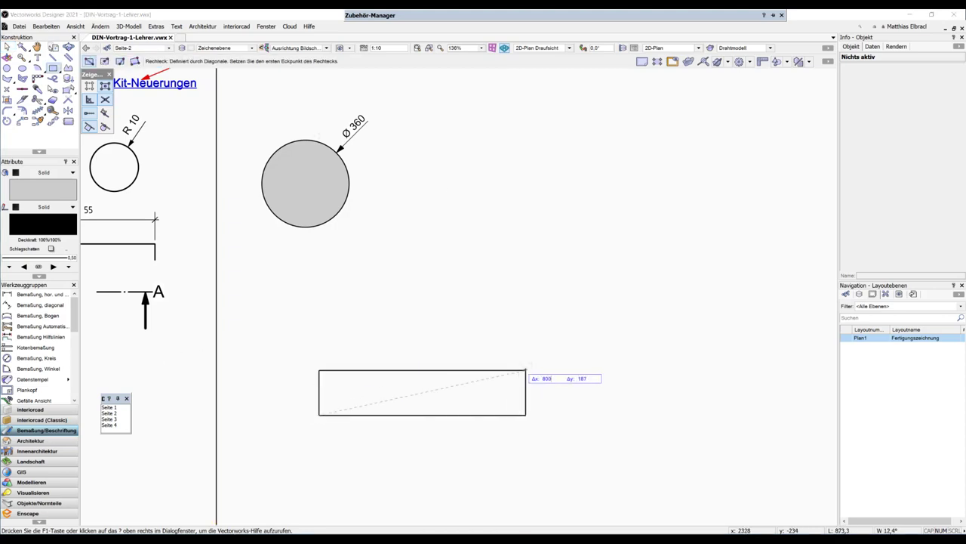
key(Tab)
text(0)
key(Tab)
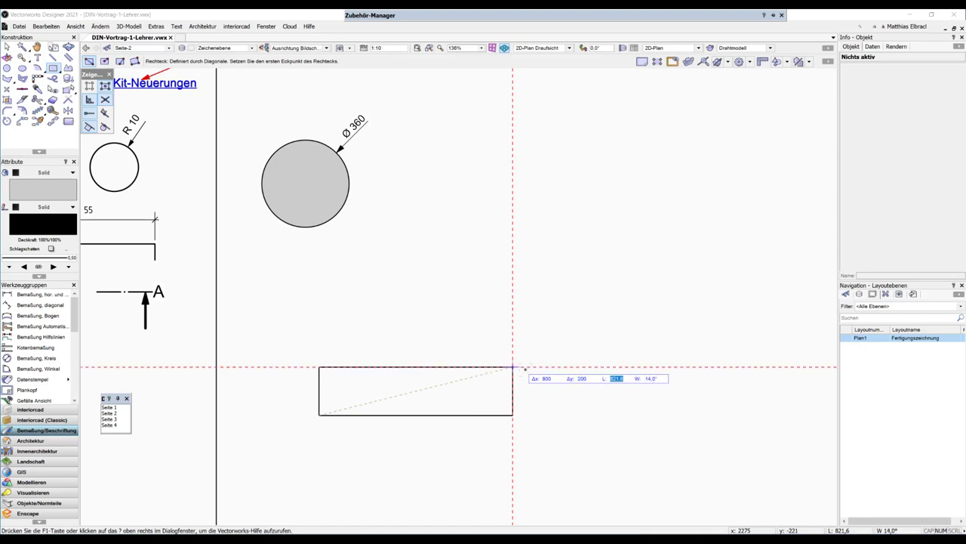
key(Return)
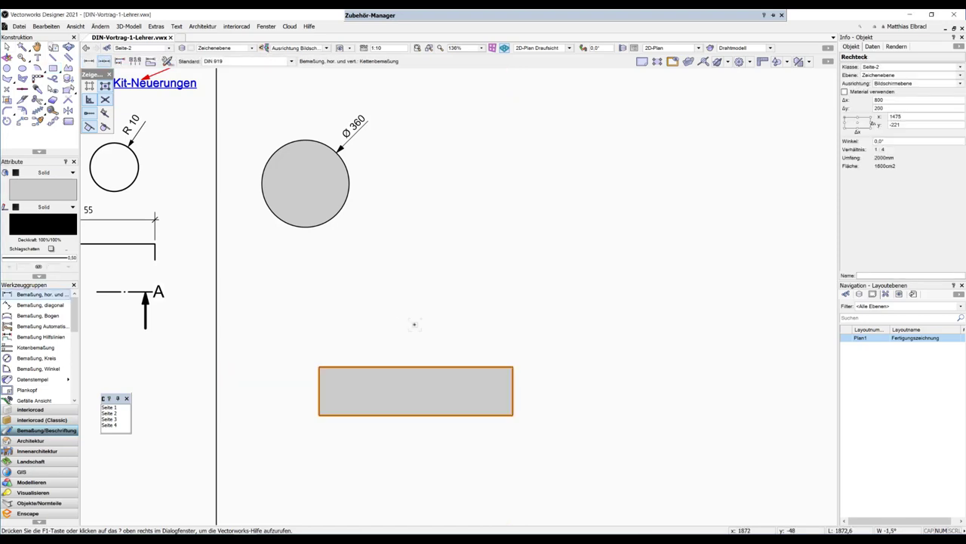
Step: Dimension the rectangle's top edge as 800 with a 100 offset
click(318, 367)
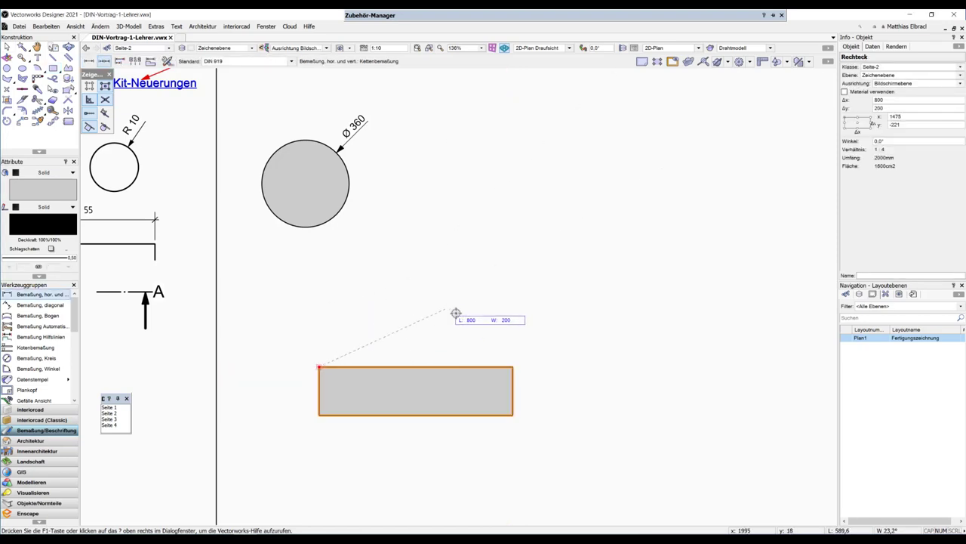
click(512, 367)
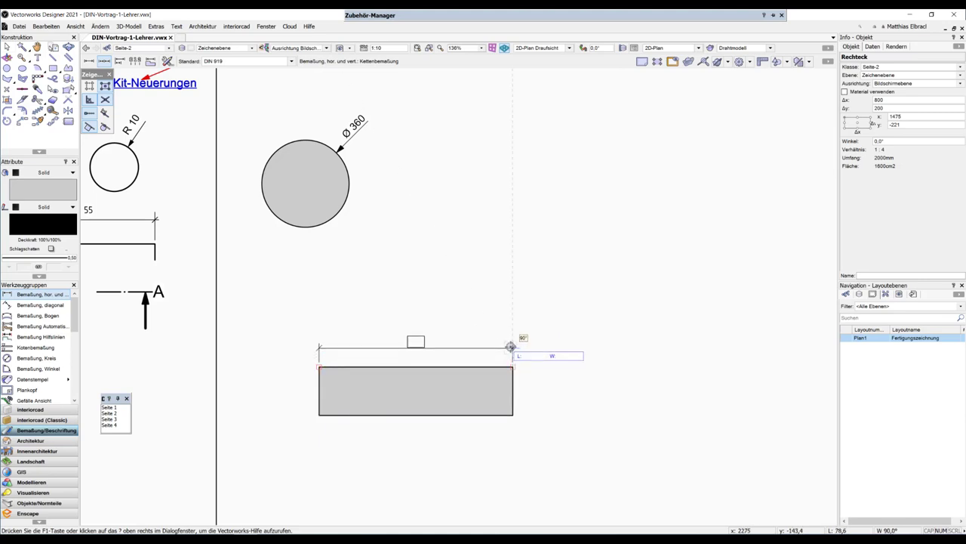
text(100)
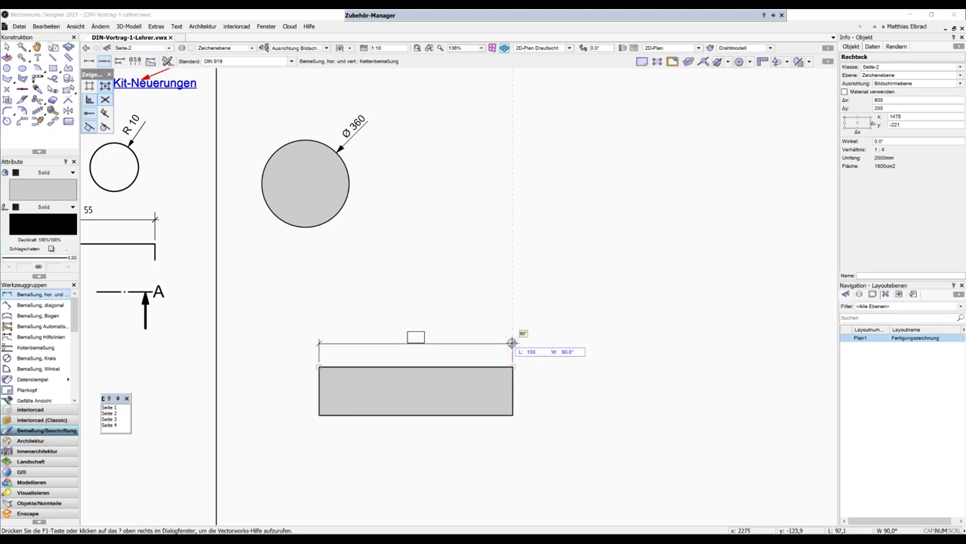
key(Return)
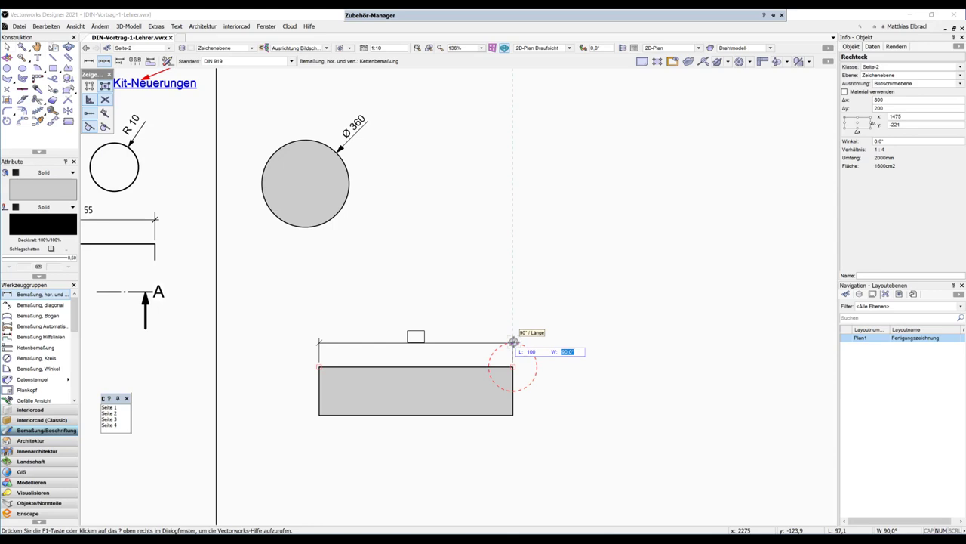
key(Return)
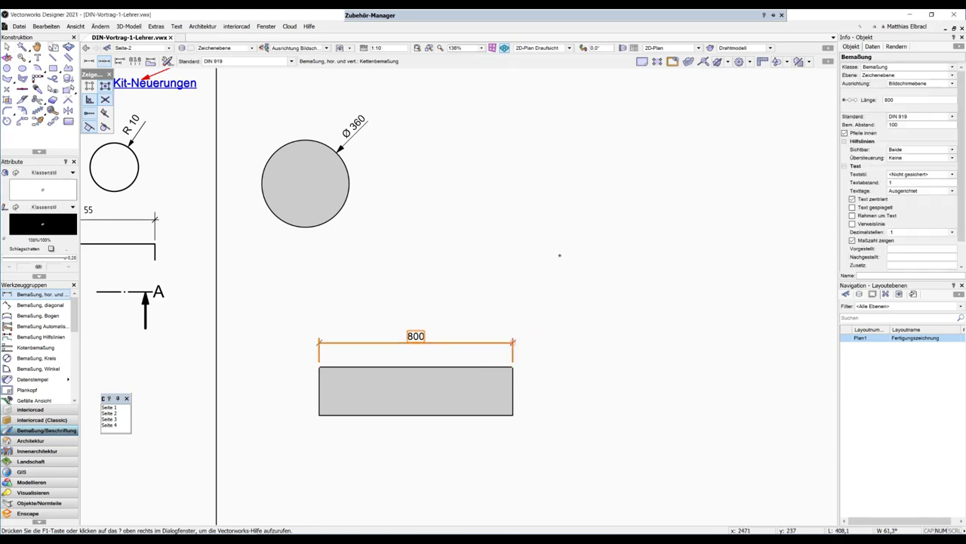
Step: Zoom out and pan to centre the 800 dimension and rectangle, then clear the selection
scroll(319, 348, up, 4)
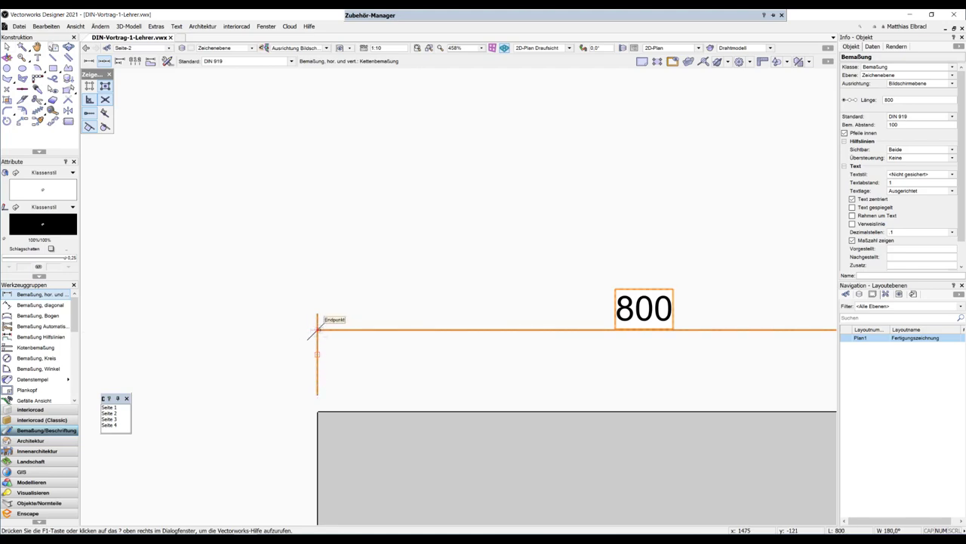
scroll(317, 328, up, 3)
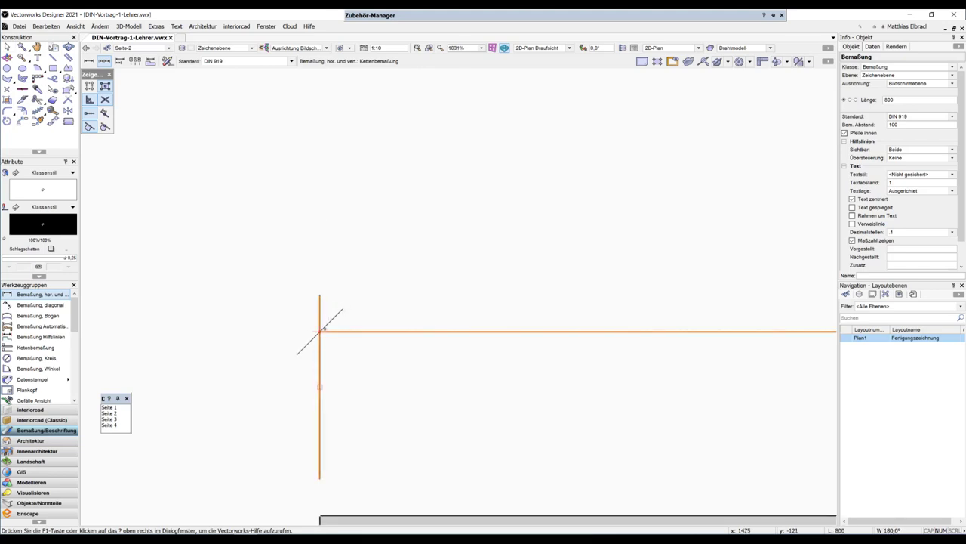
scroll(323, 328, down, 5)
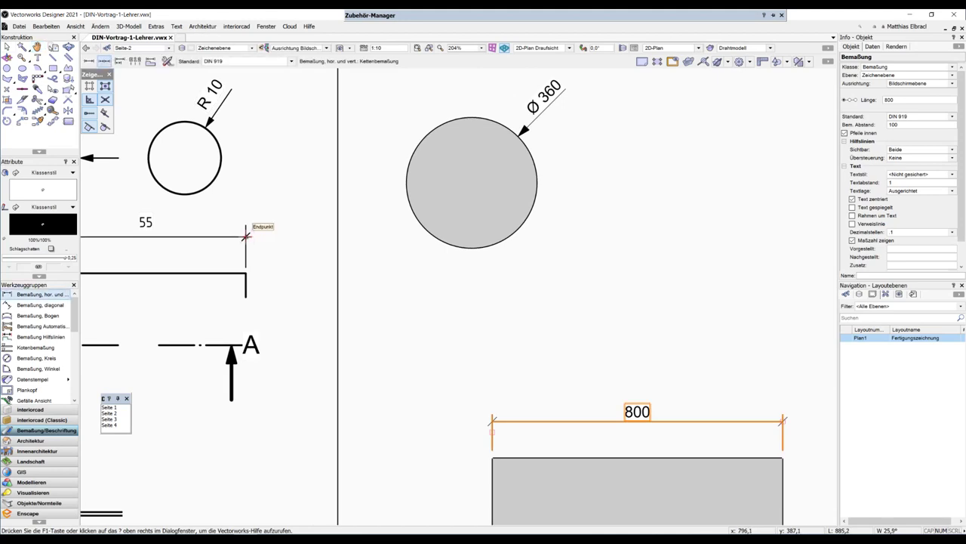
scroll(245, 237, up, 5)
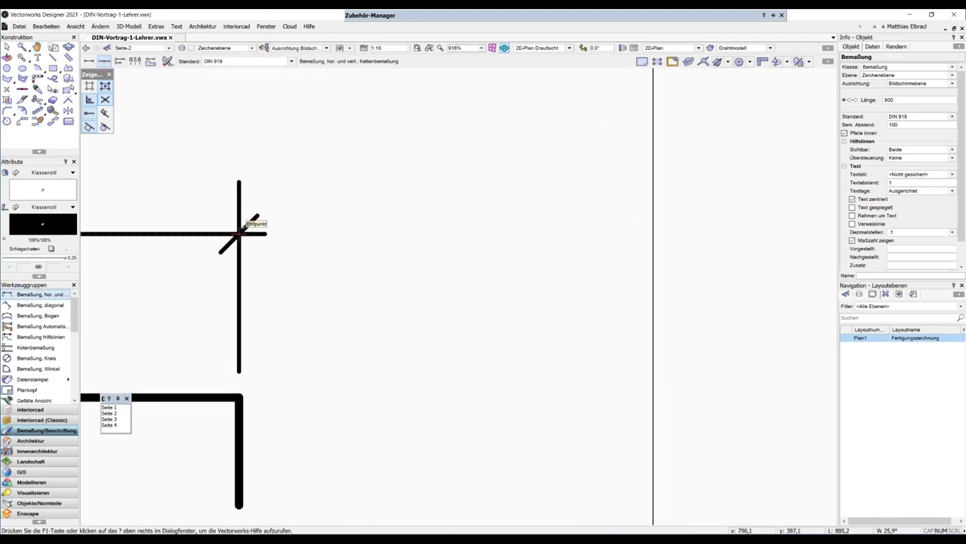
scroll(242, 233, down, 5)
scroll(484, 410, up, 3)
scroll(484, 412, up, 2)
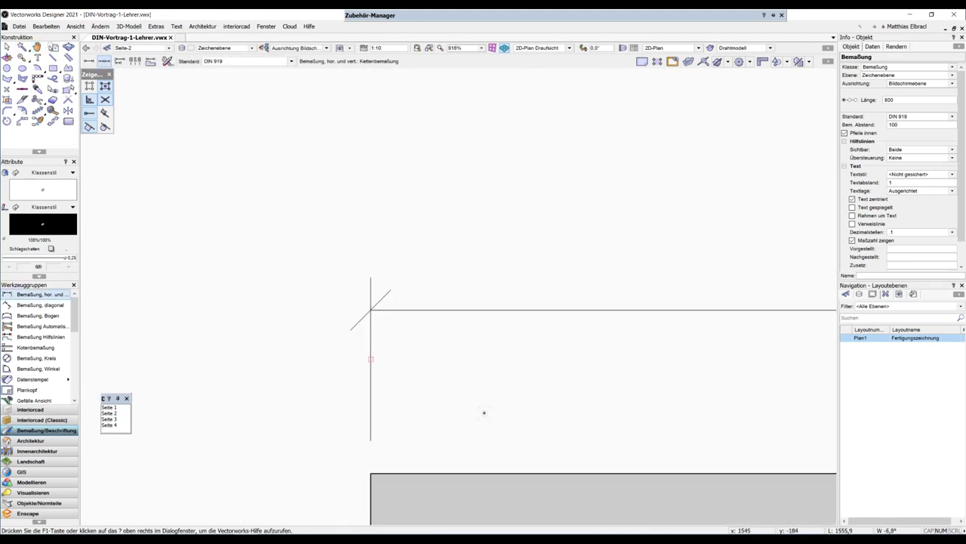
scroll(456, 385, down, 3)
middle_drag(466, 383, 348, 298)
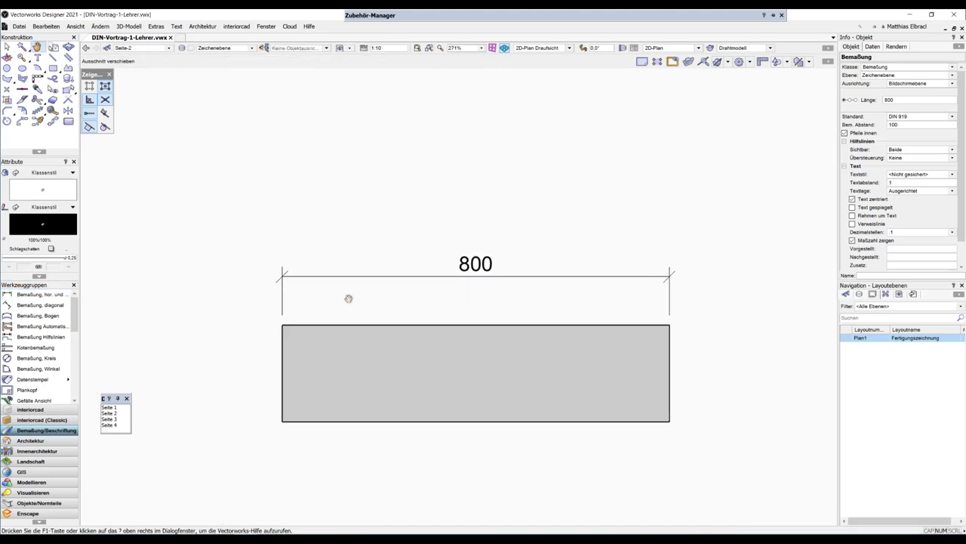
click(393, 219)
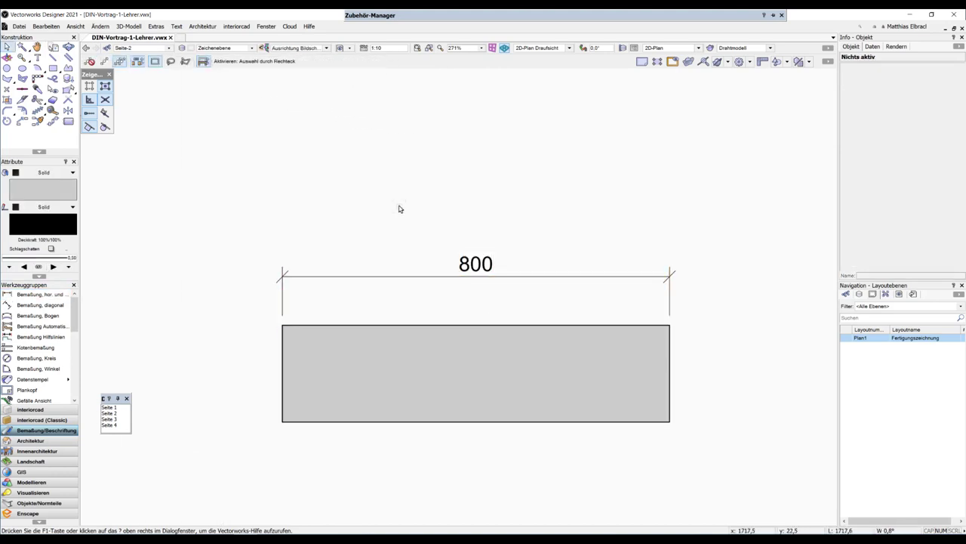
scroll(396, 205, down, 2)
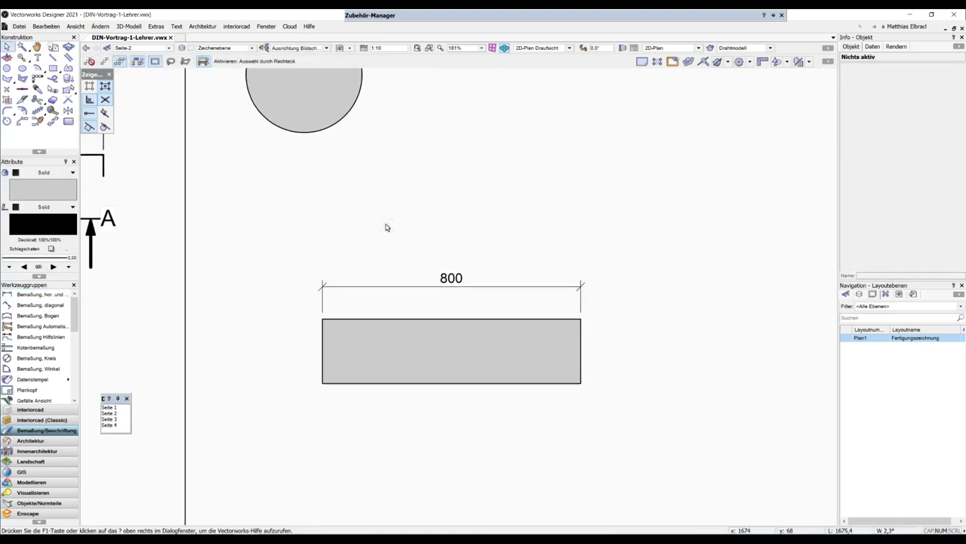
Step: From Dokument einrichten, open the Bemaßung settings' Eigene Standards list showing DIN 919
click(19, 26)
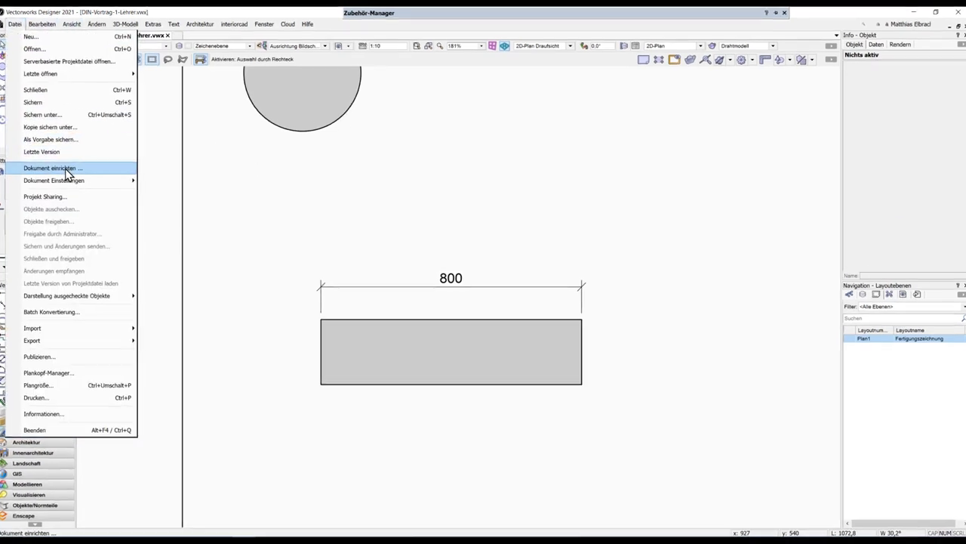
click(68, 173)
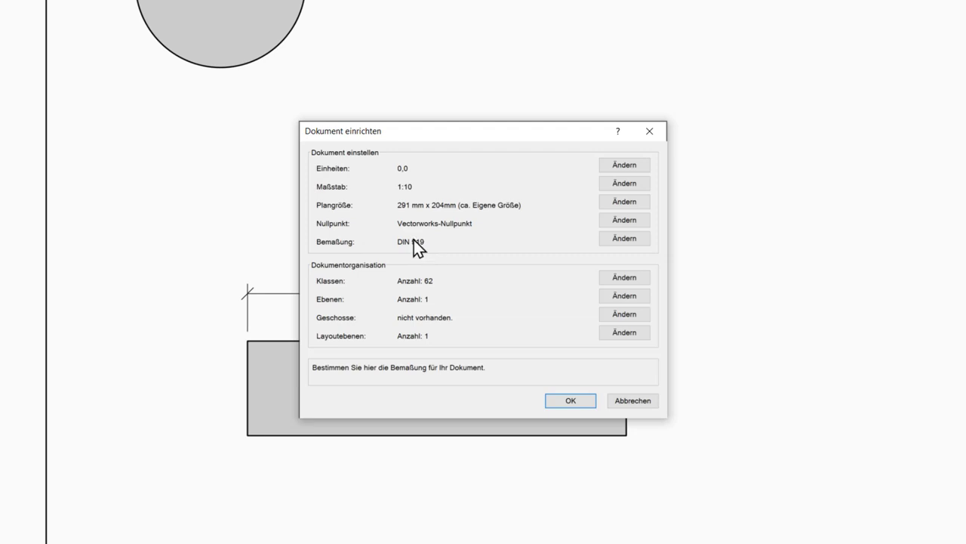
click(625, 237)
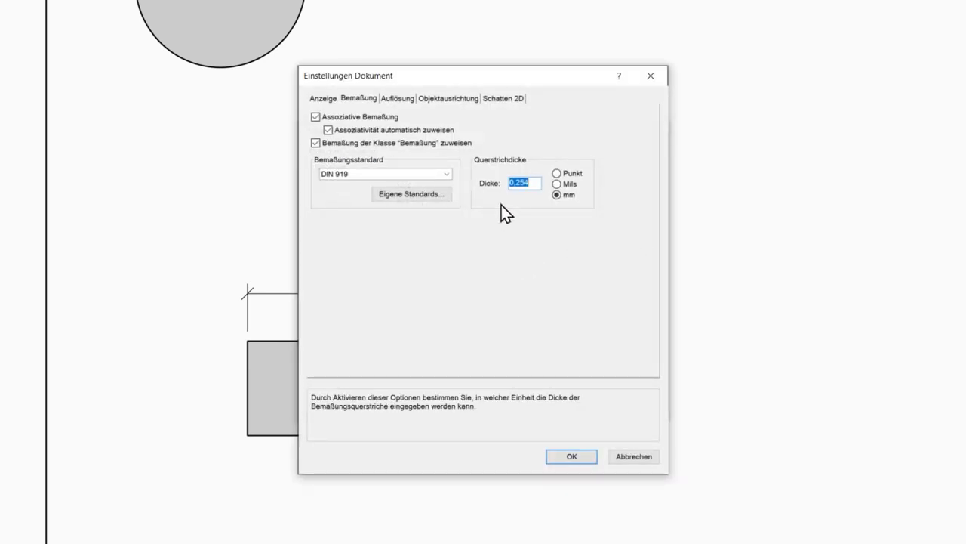
click(417, 195)
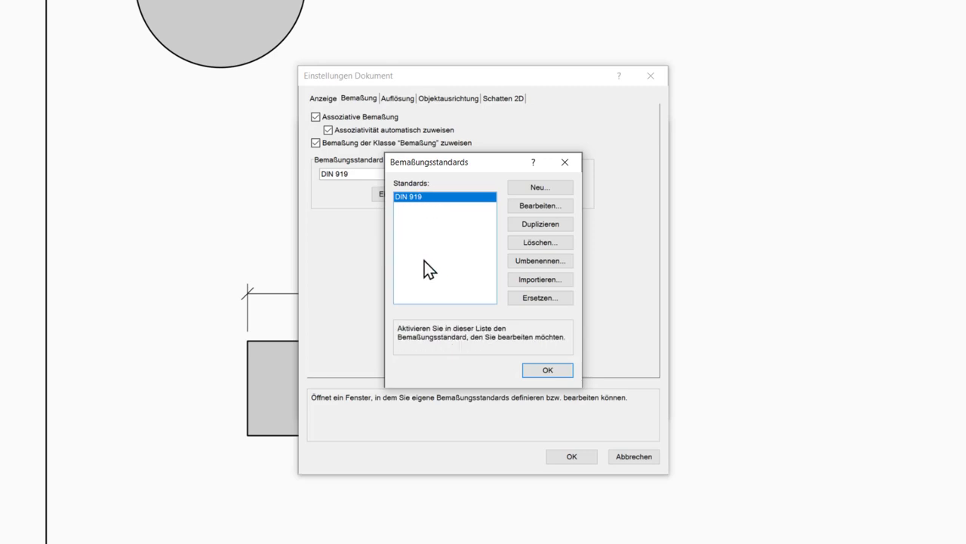
Step: Import the DIN 919 dimension standard from DIN-KIT.vwx
click(538, 280)
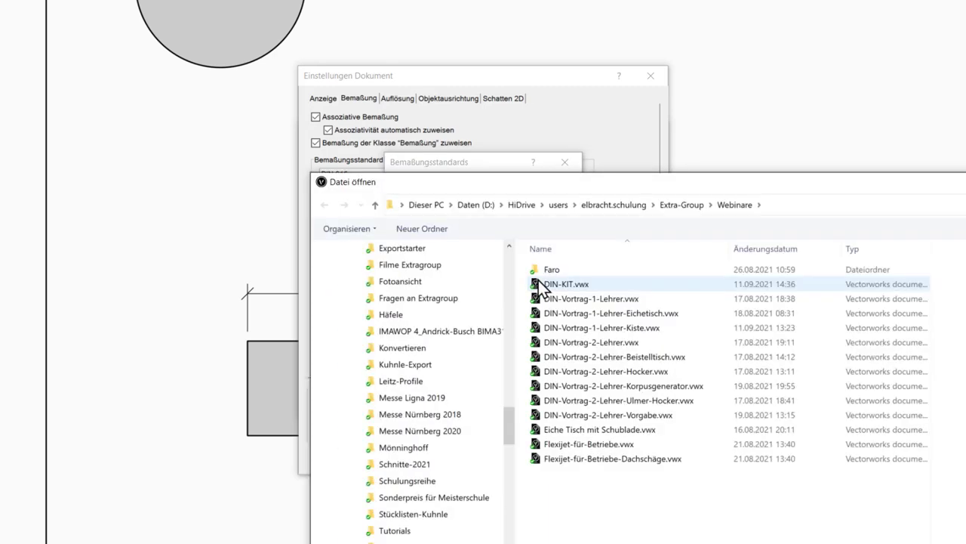
click(564, 283)
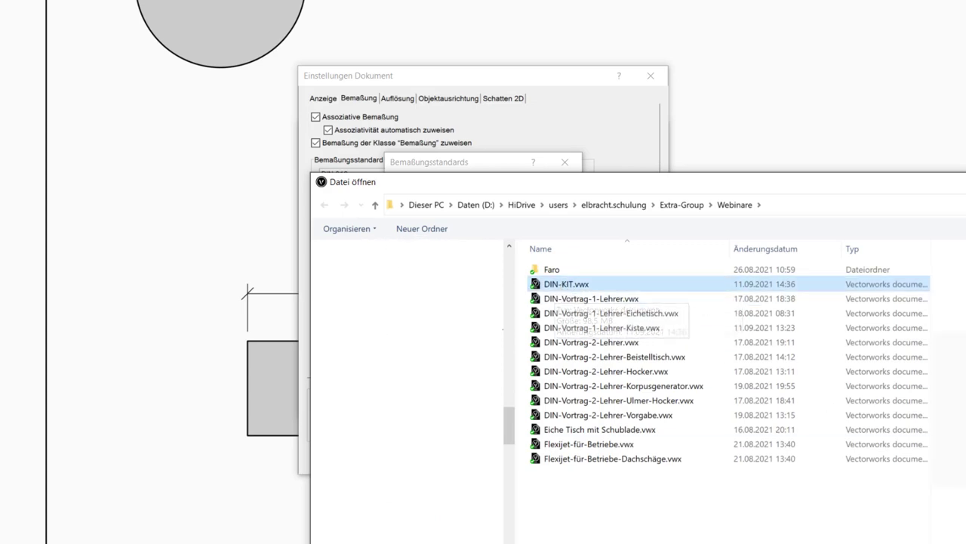
key(Return)
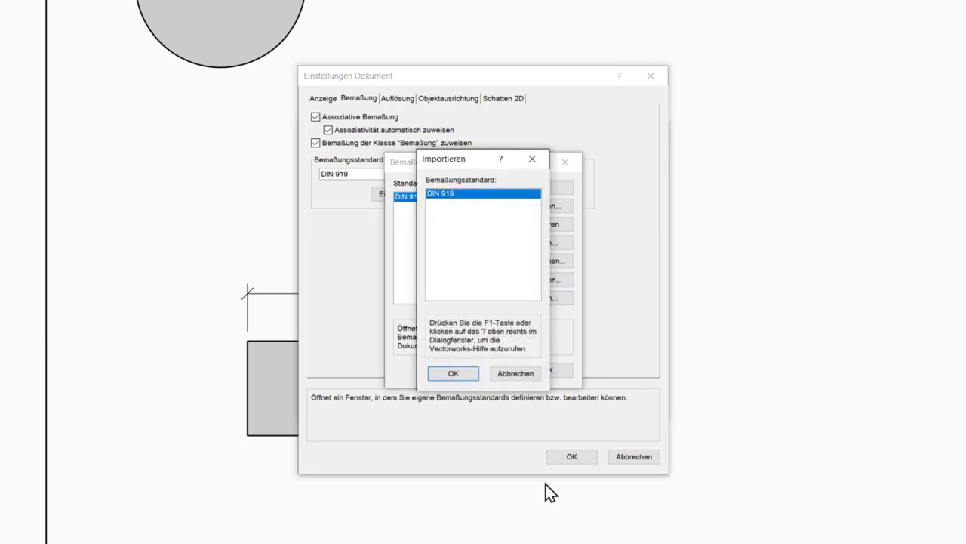
click(441, 195)
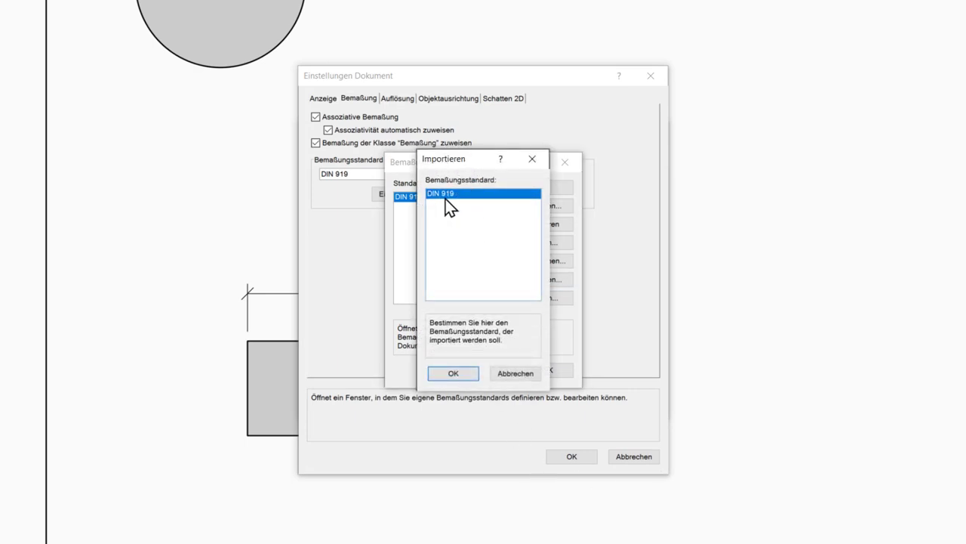
click(452, 374)
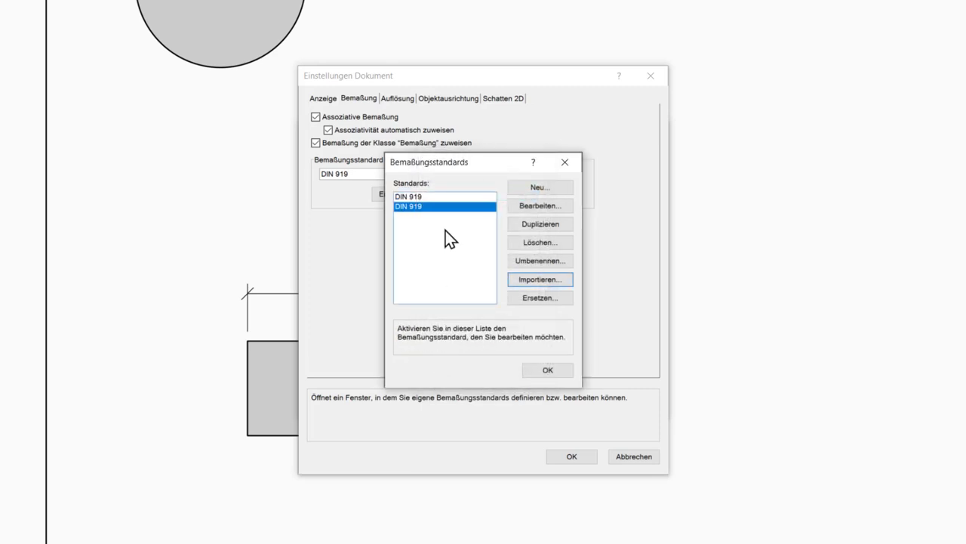
Step: Delete the original DIN 919, reassign its dimensions to the imported DIN 919, and confirm all dialogs
click(427, 197)
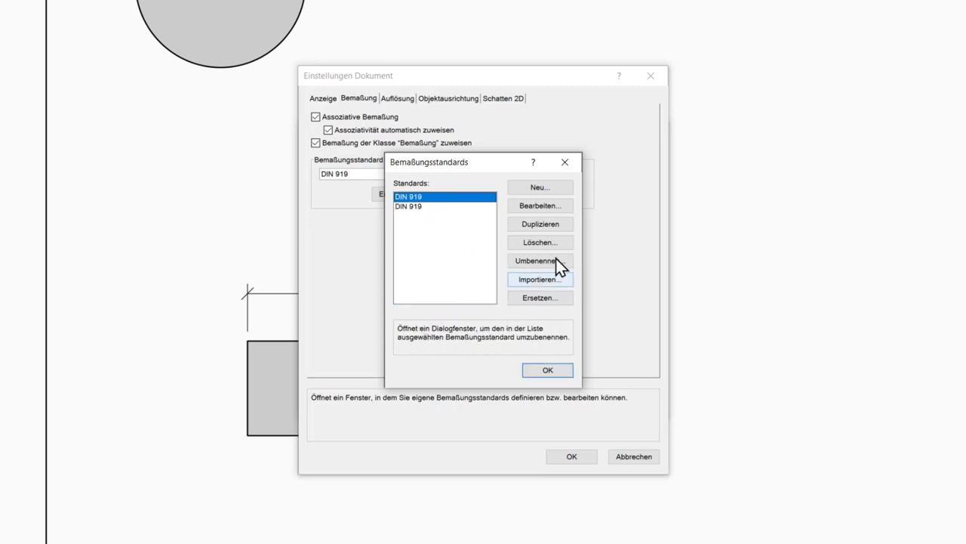
click(543, 242)
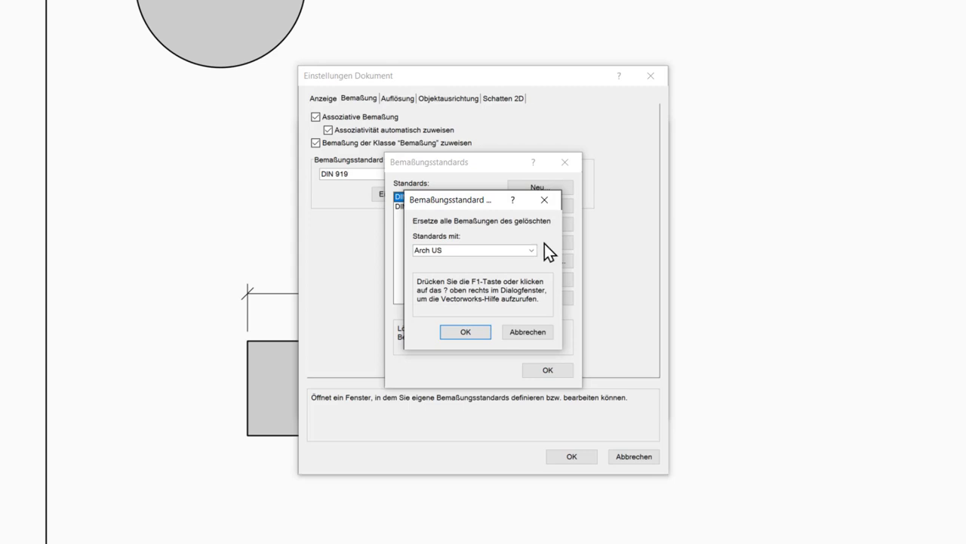
click(521, 253)
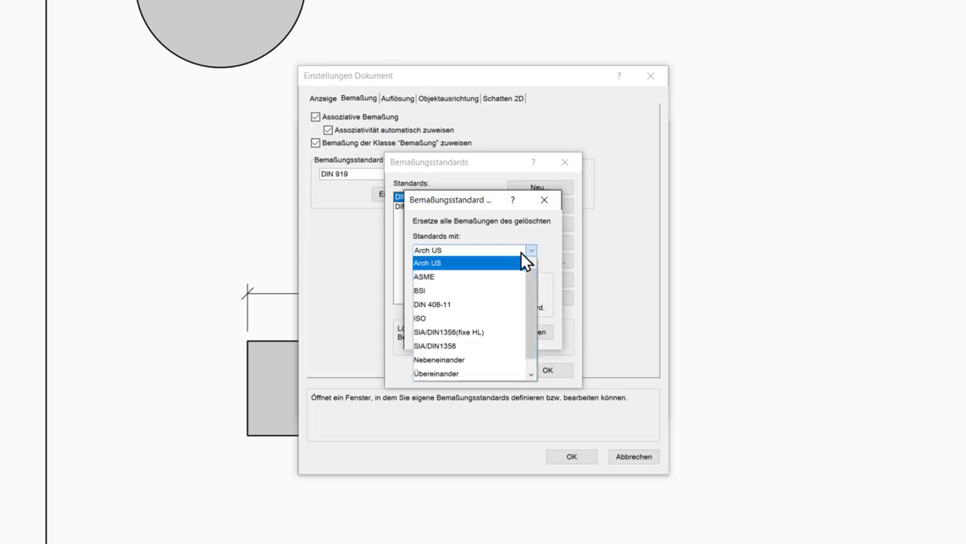
drag(532, 275, 532, 309)
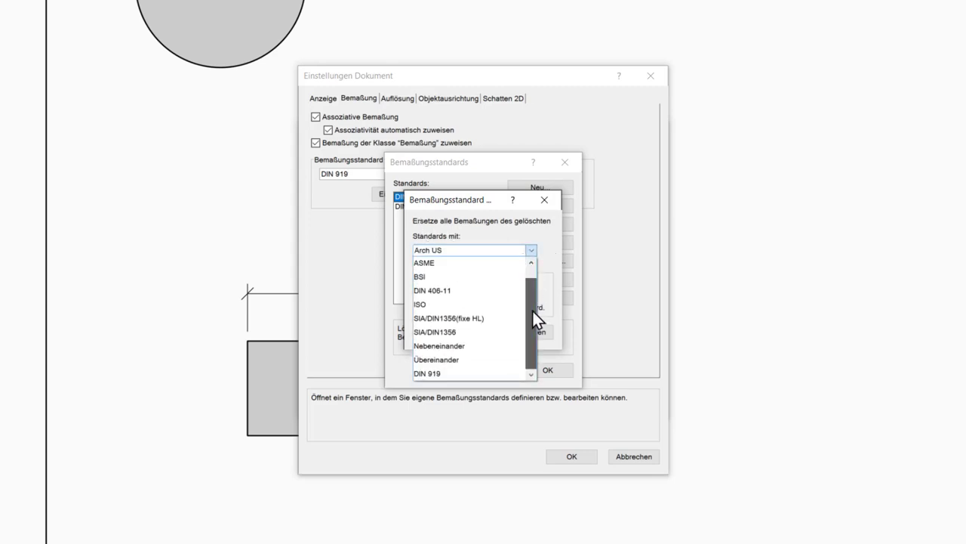
click(450, 374)
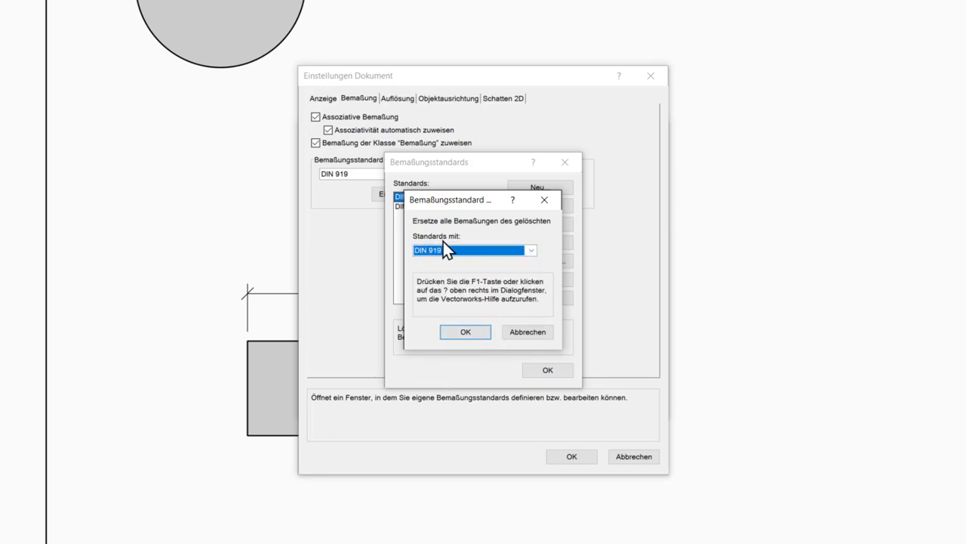
click(469, 332)
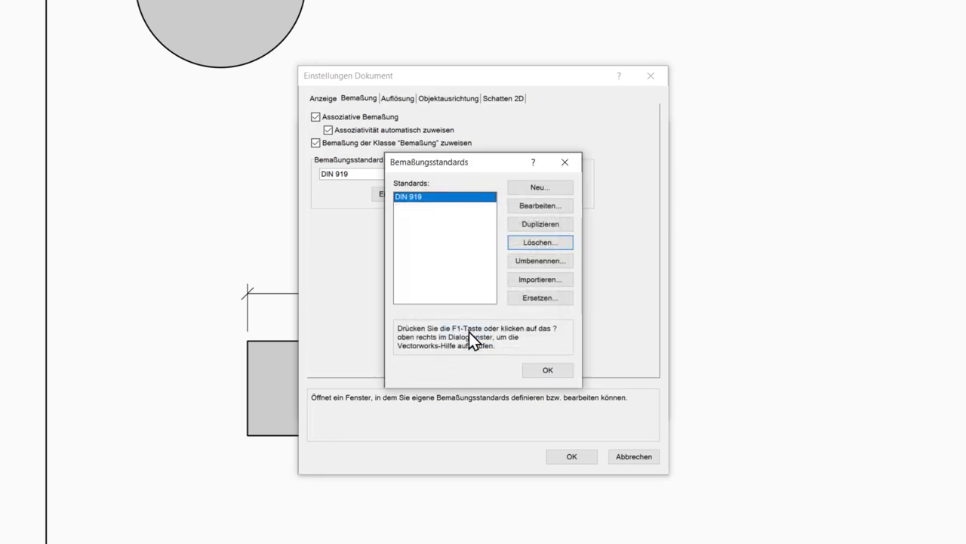
click(550, 370)
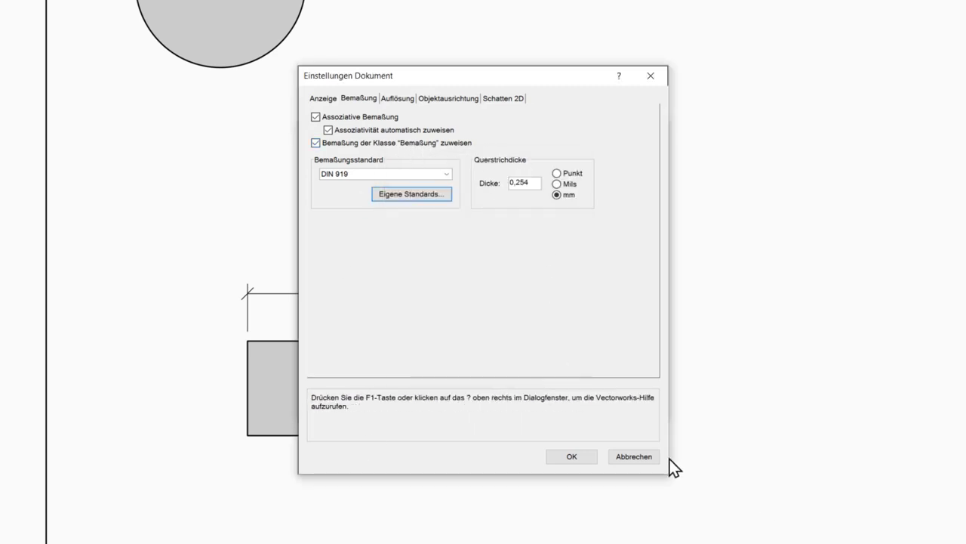
click(580, 457)
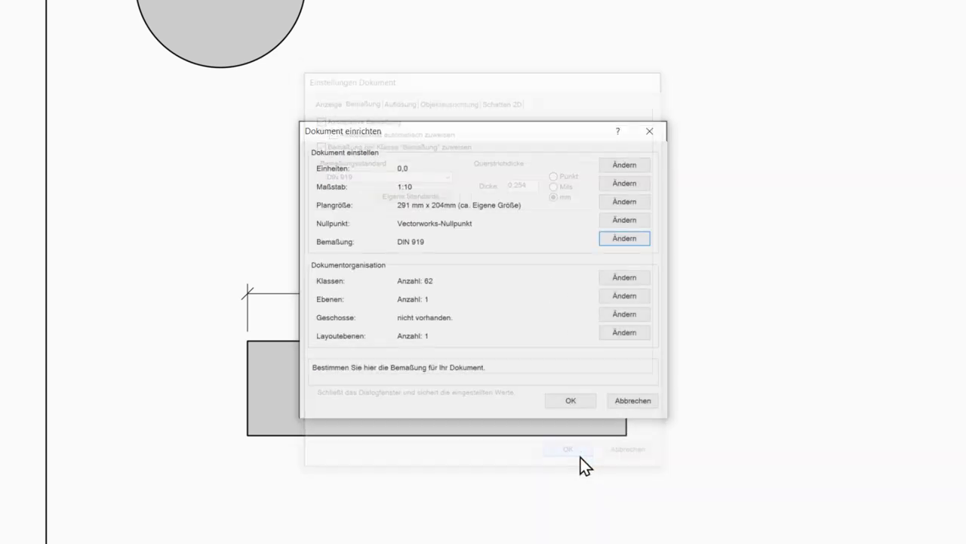
click(565, 401)
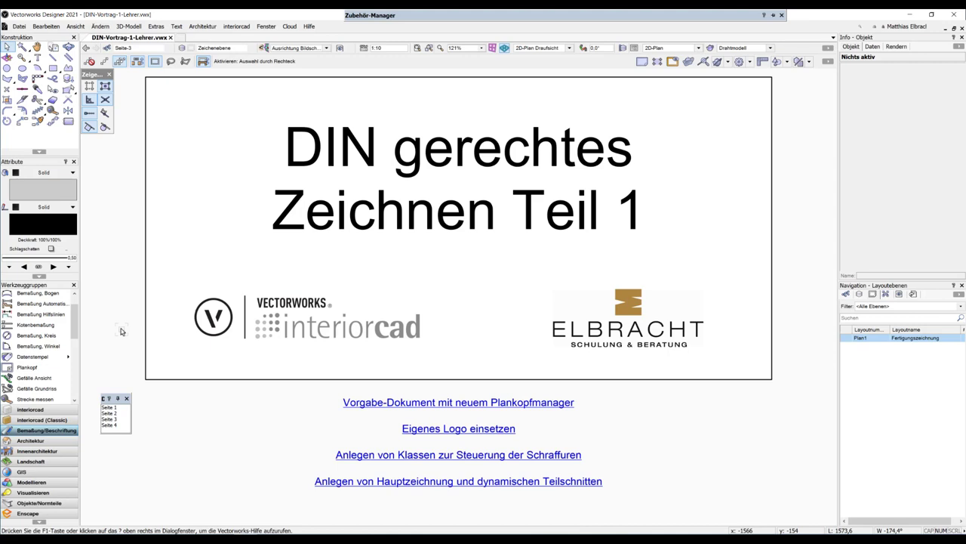
Step: Follow the 'Vorgabe-Dokument mit neuem Plankopfmanager' link to start a new drawing from Vorgabe-Aller-Anfang.sta
double_click(475, 405)
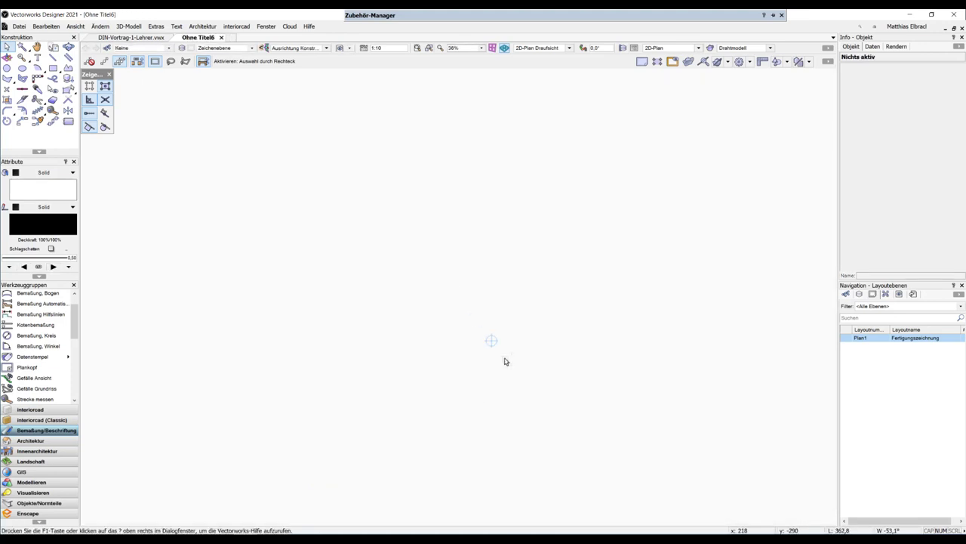
Step: Activate the Plan1 sheet, zoom in to select its Fertigungszeichnung title block, then zoom back out
click(848, 339)
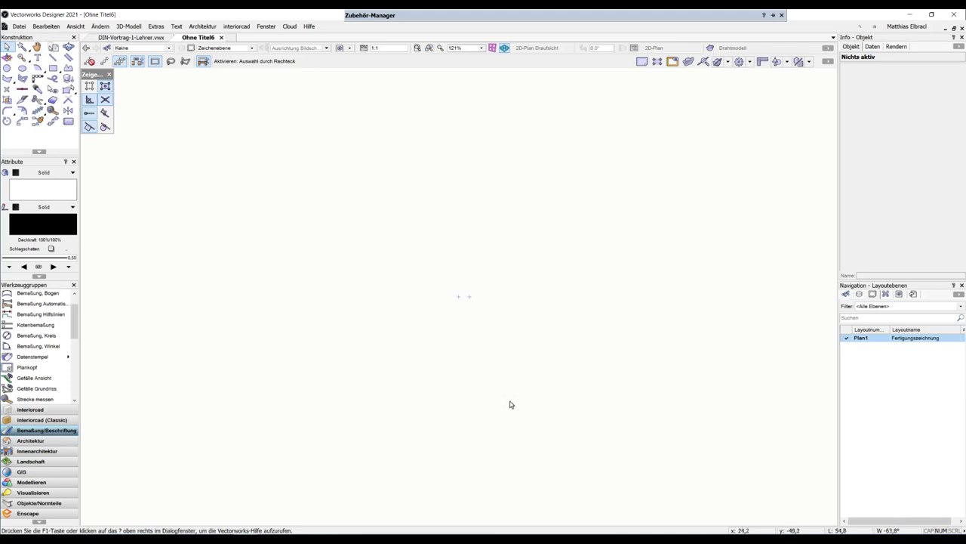
scroll(567, 428, up, 3)
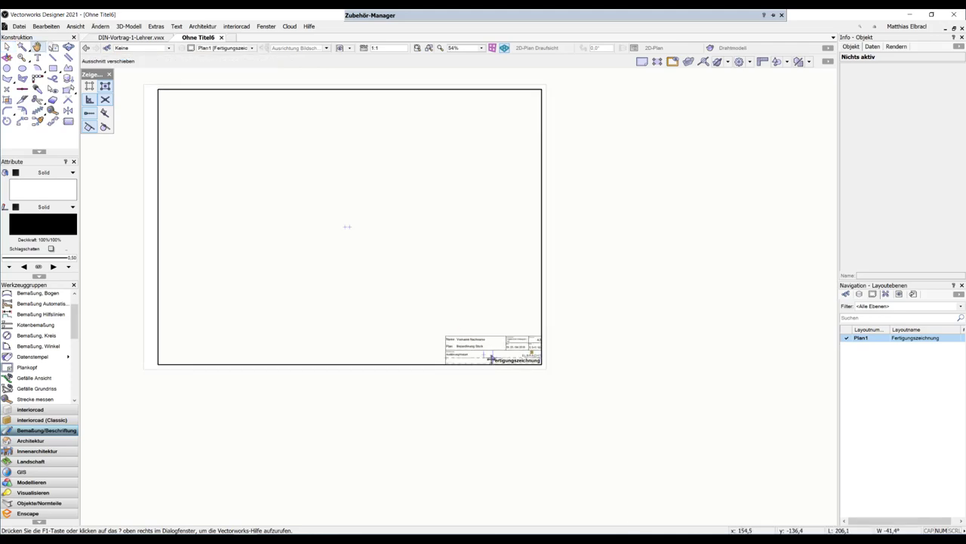
click(519, 330)
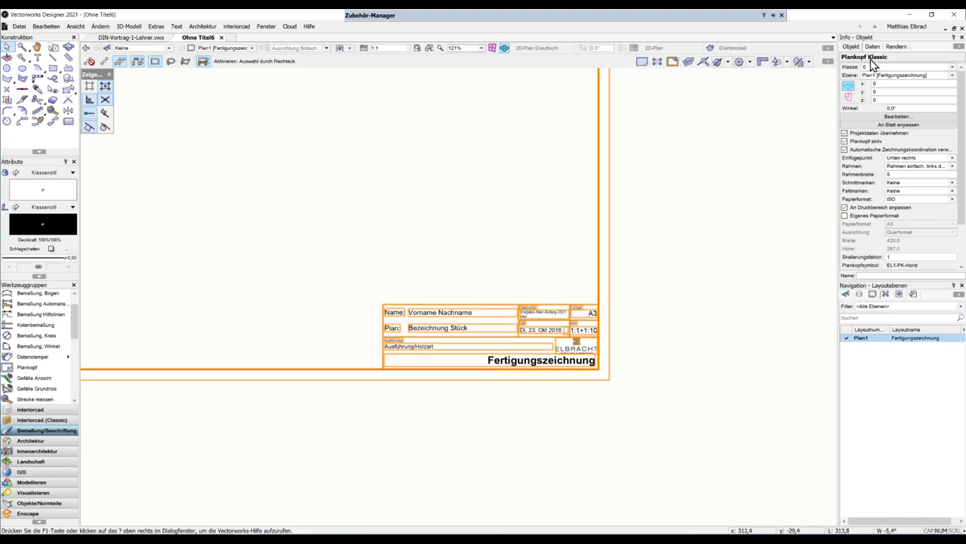
click(884, 58)
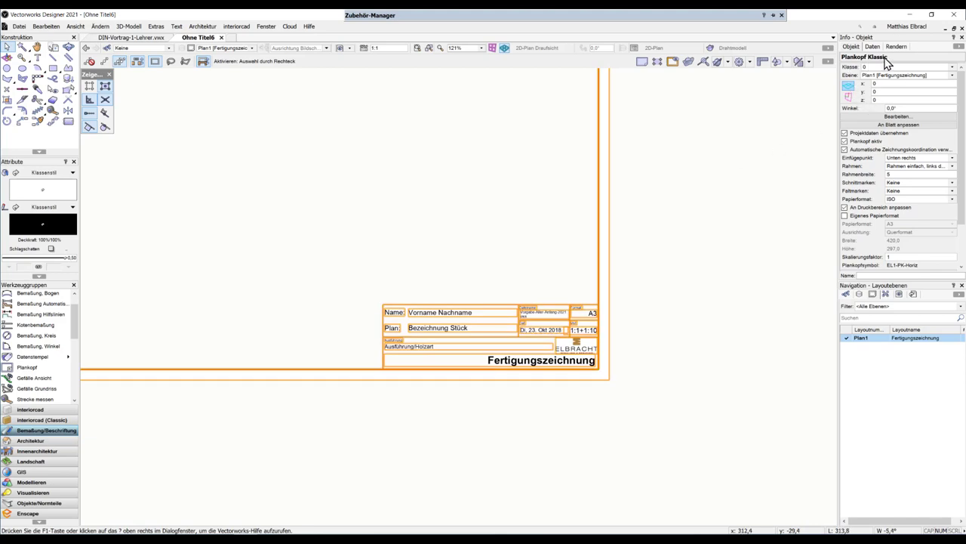
click(865, 55)
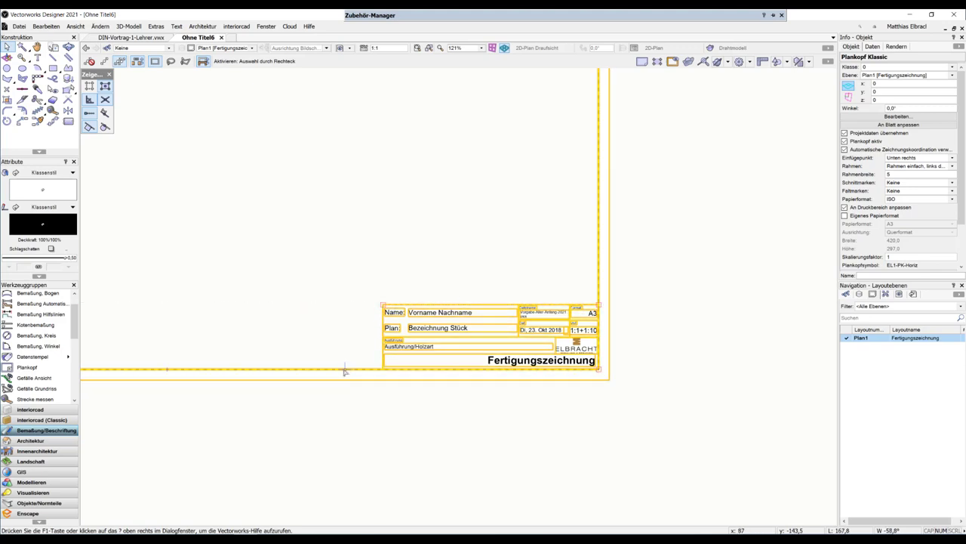
scroll(469, 318, down, 2)
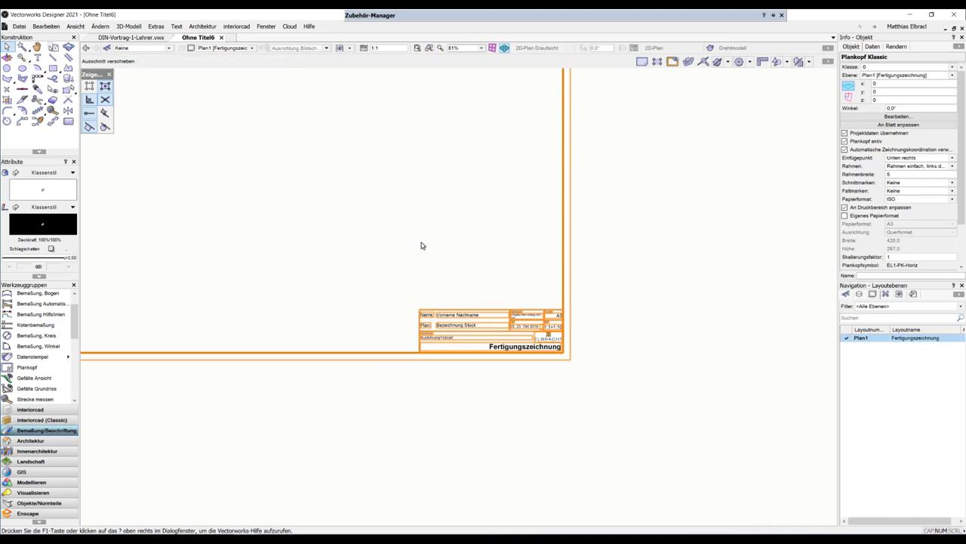
middle_drag(420, 243, 546, 321)
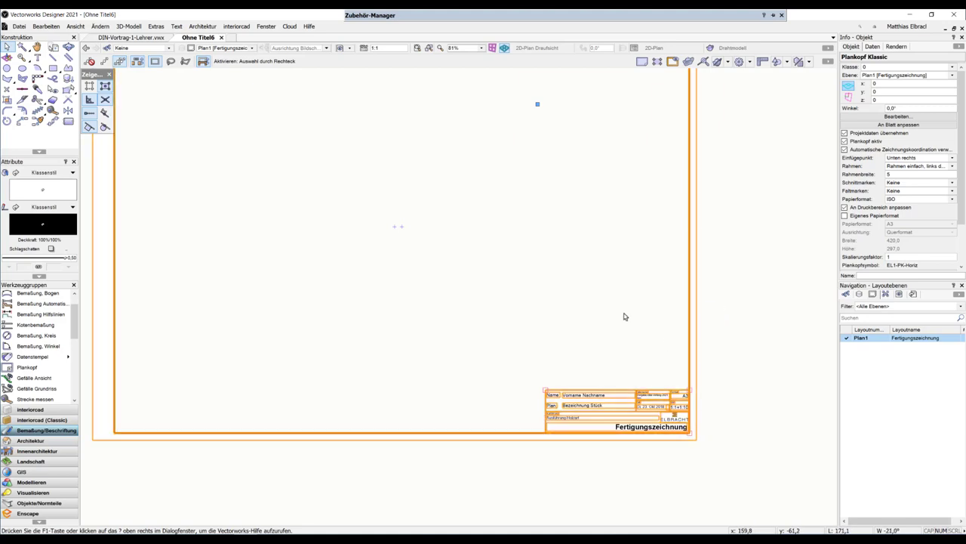
scroll(560, 317, down, 1)
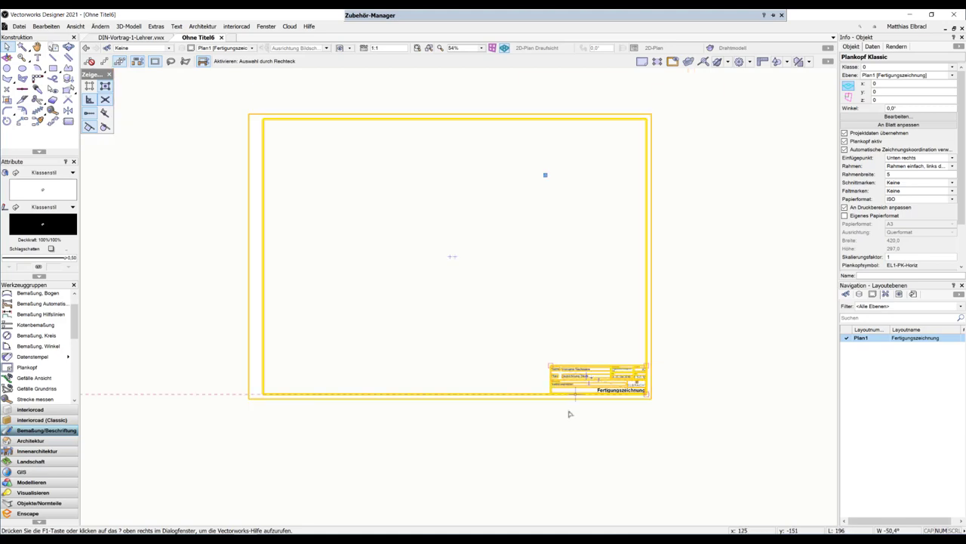
Step: Delete the old title block and place a new Plankopf title block (ISO A3) on Plan1
key(Delete)
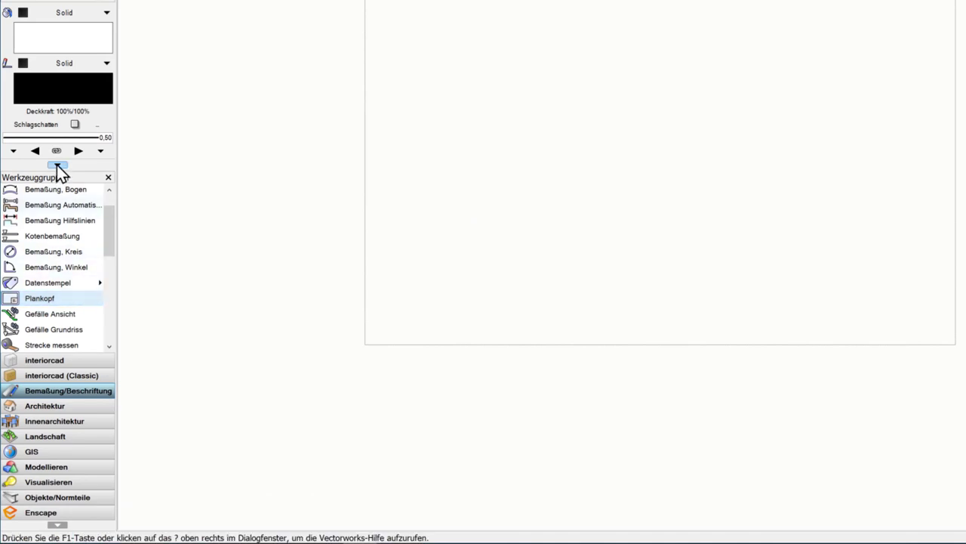
click(68, 395)
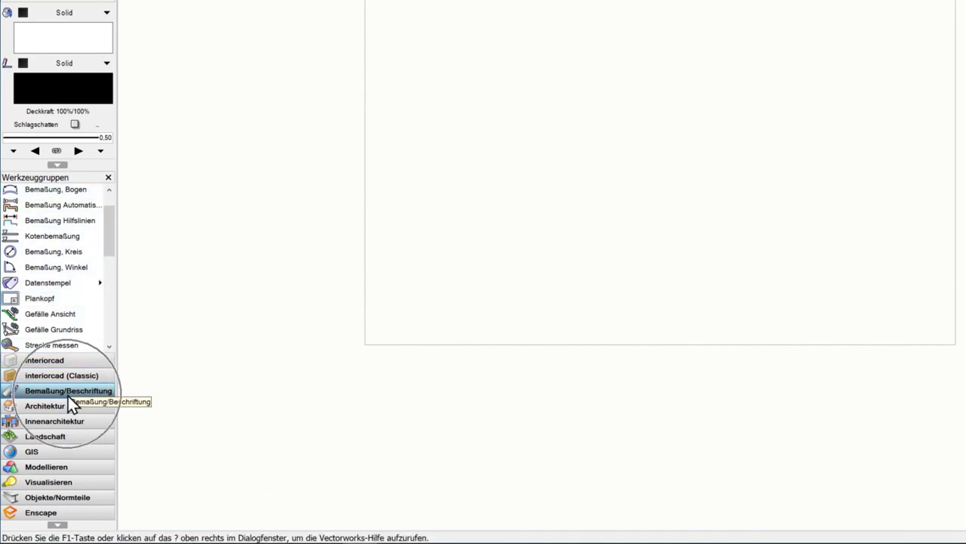
click(46, 299)
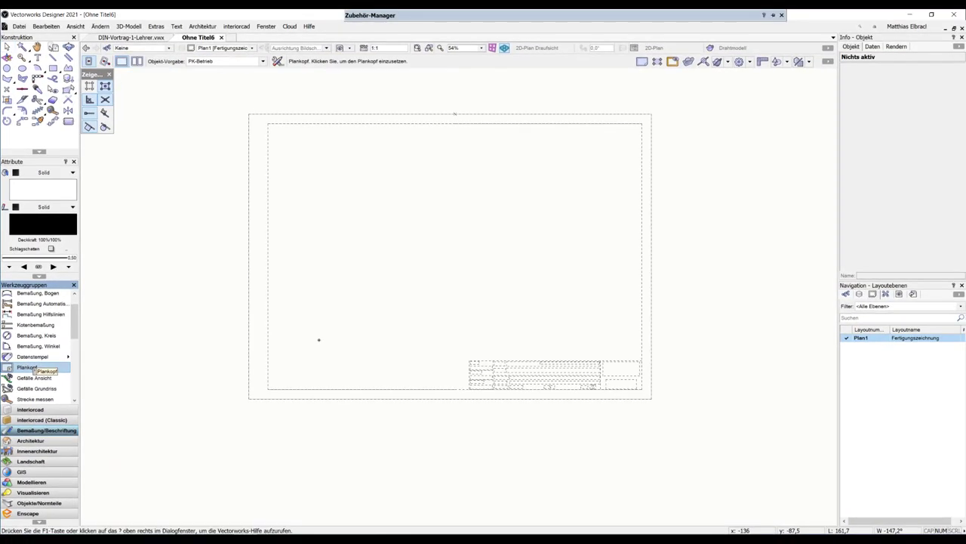
click(383, 305)
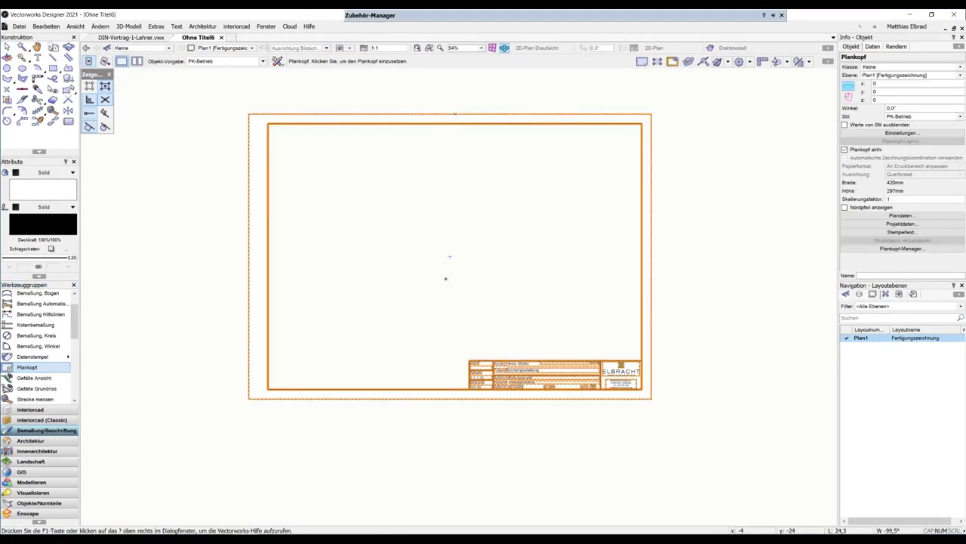
key(Escape)
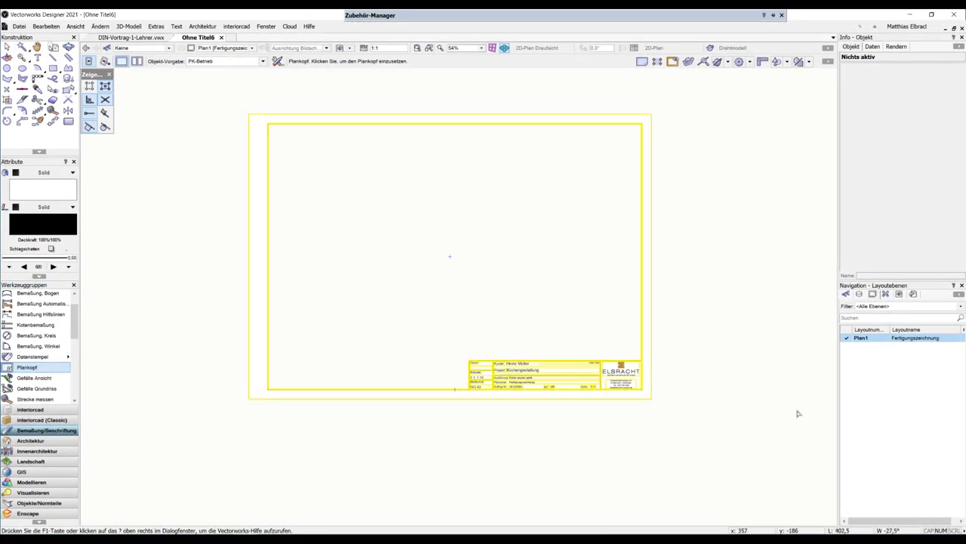
key(x)
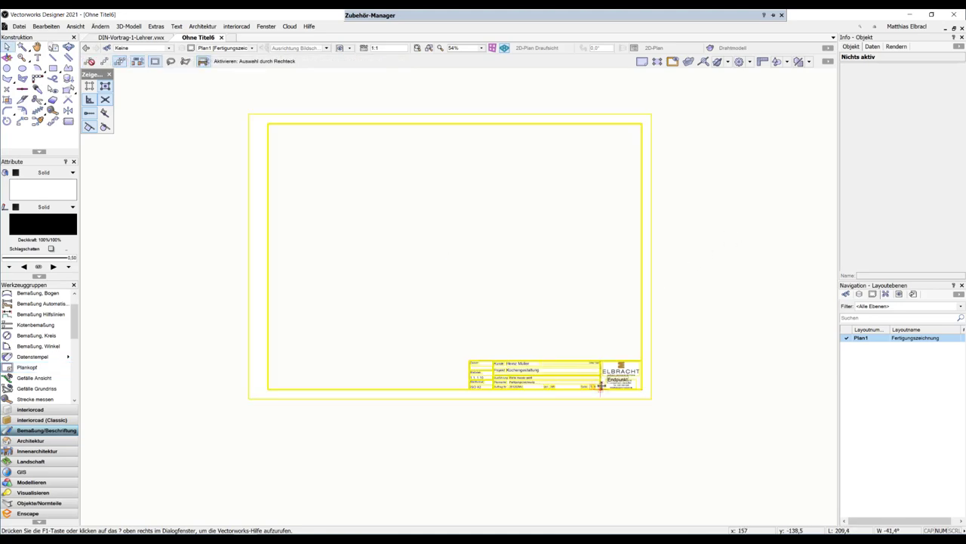
scroll(589, 389, up, 2)
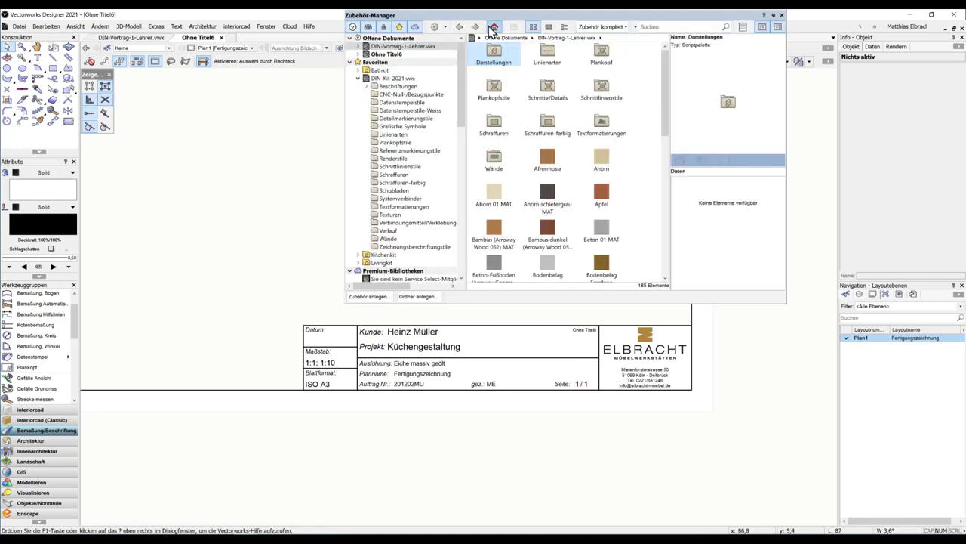
click(494, 27)
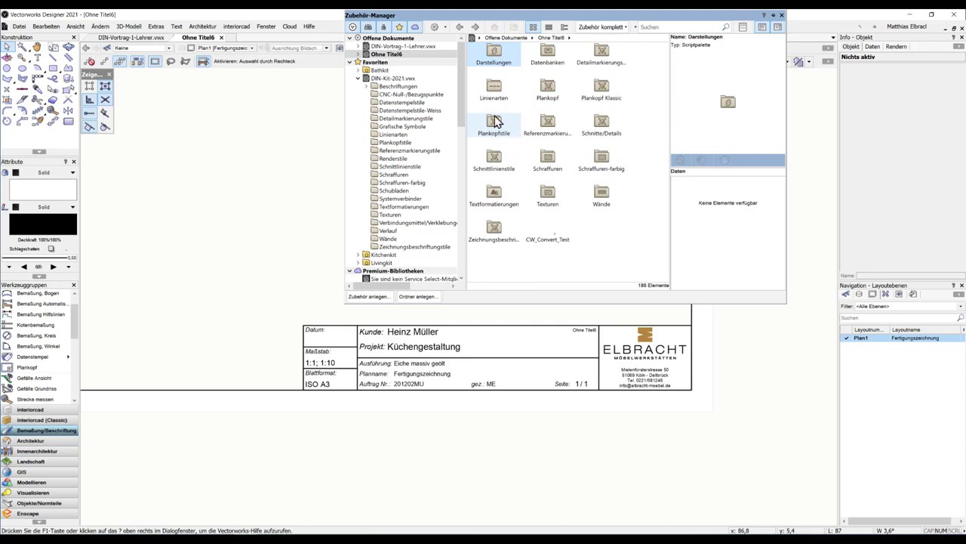
double_click(495, 127)
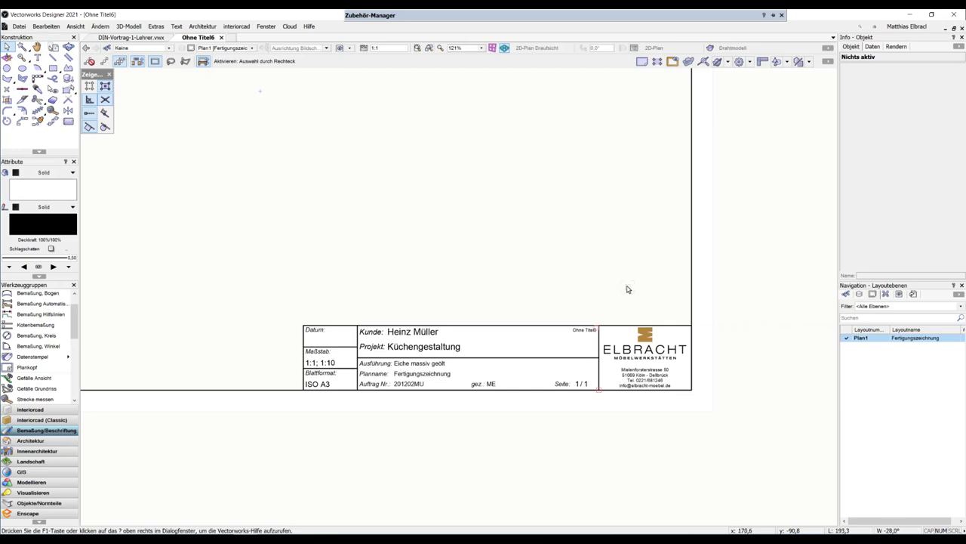
click(615, 327)
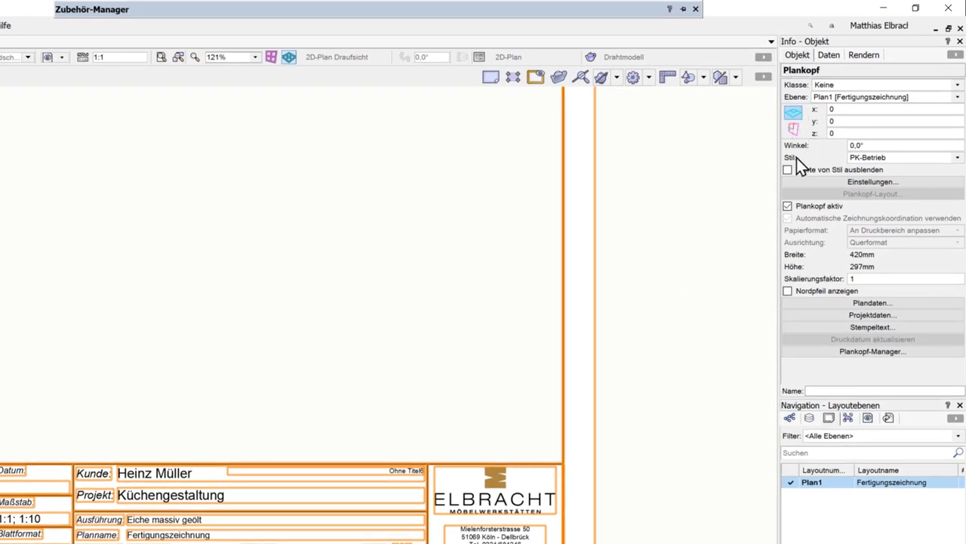
Step: Replace the title block's style with PK-Schulen through the Info palette's Stil list, then deselect
click(891, 160)
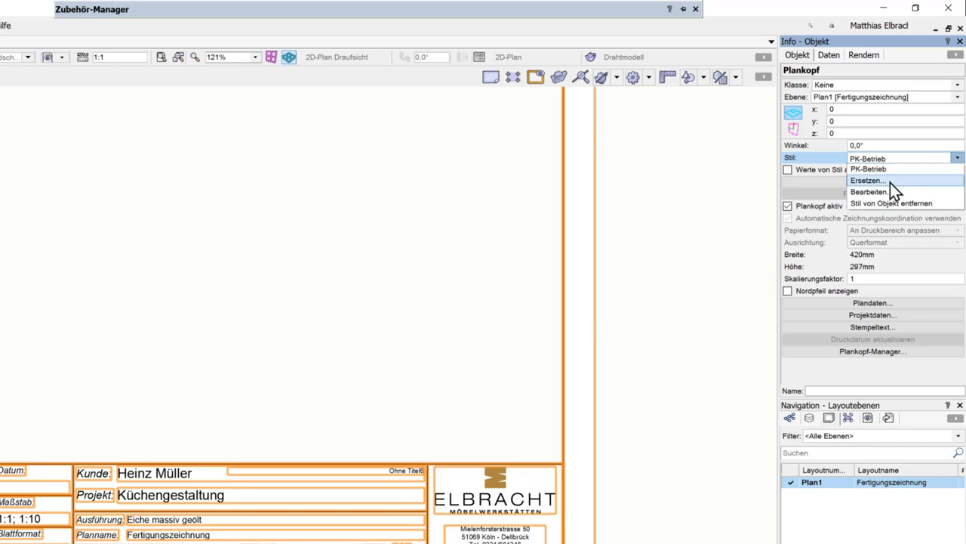
click(890, 182)
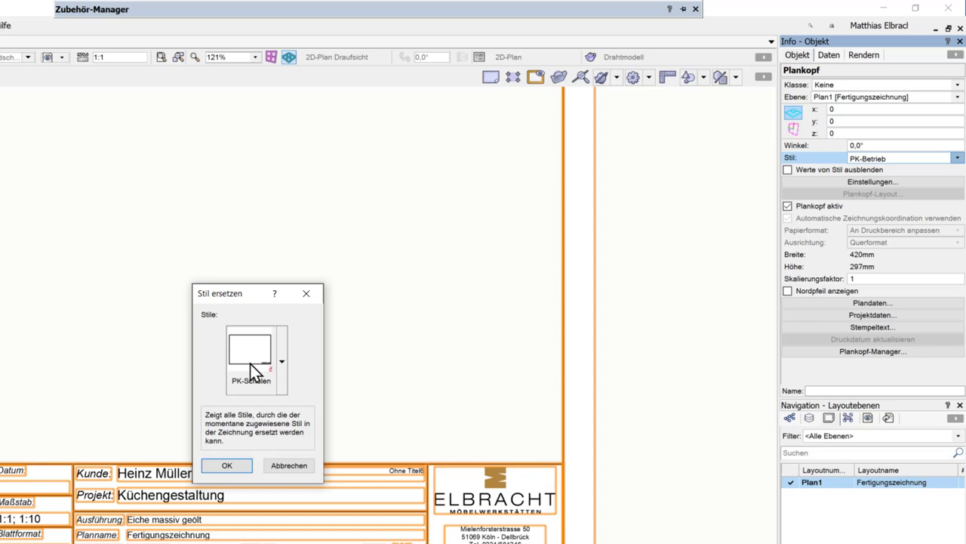
click(253, 364)
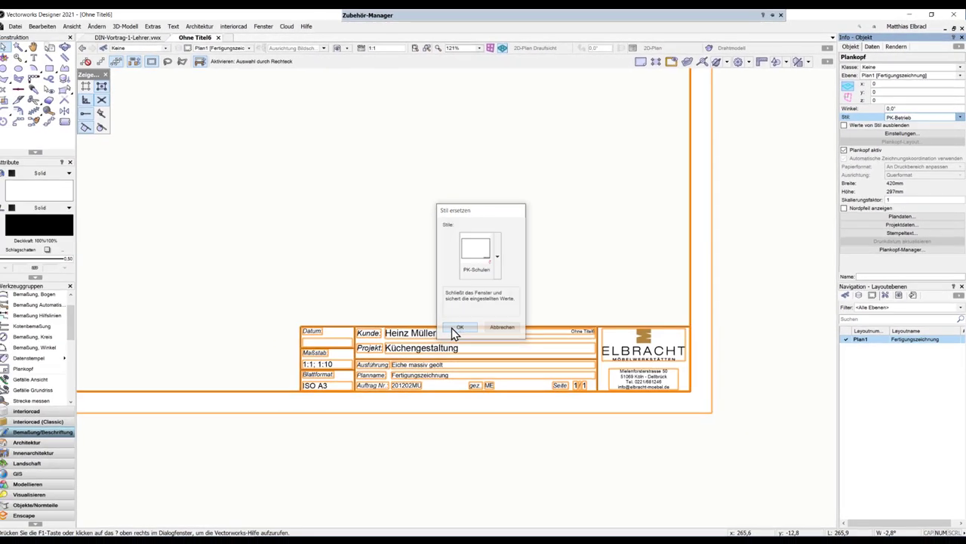
click(453, 330)
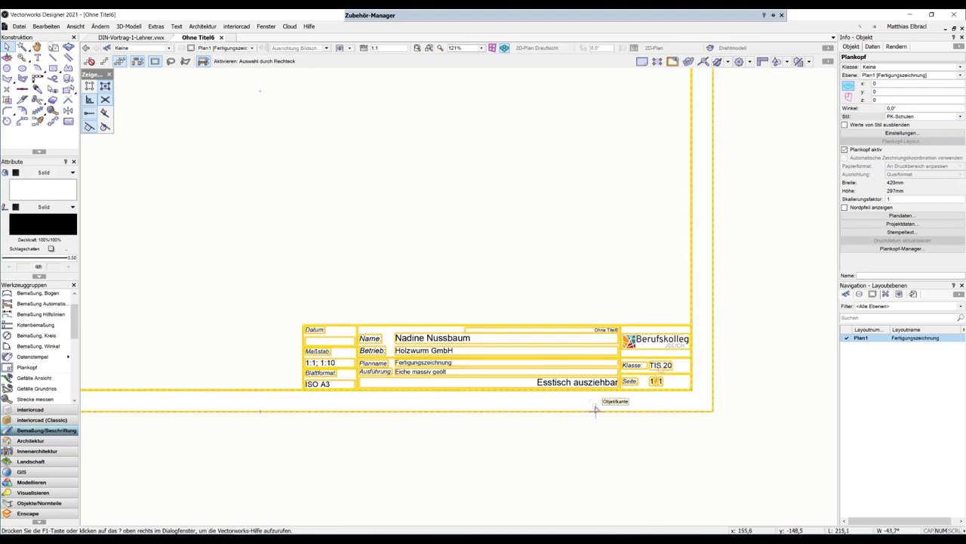
click(549, 434)
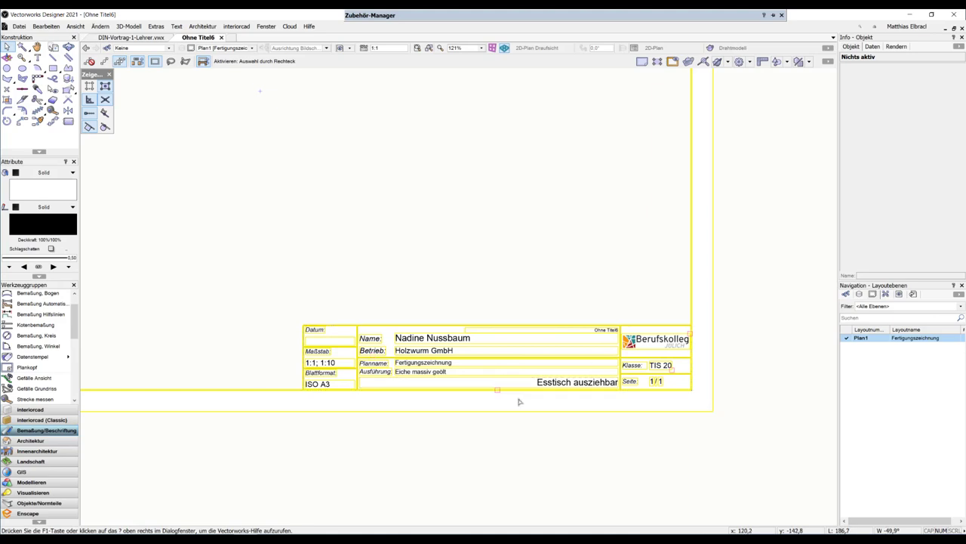
Step: Zoom out to see the whole 420 x 297 mm sheet and select the PK-Schulen title block
scroll(491, 277, down, 5)
middle_drag(446, 239, 492, 355)
scroll(485, 368, up, 2)
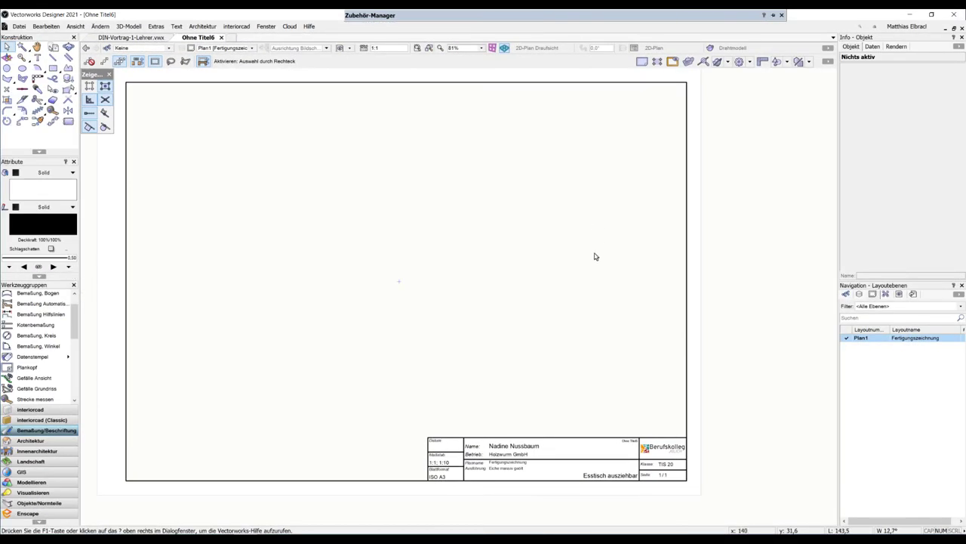
click(516, 437)
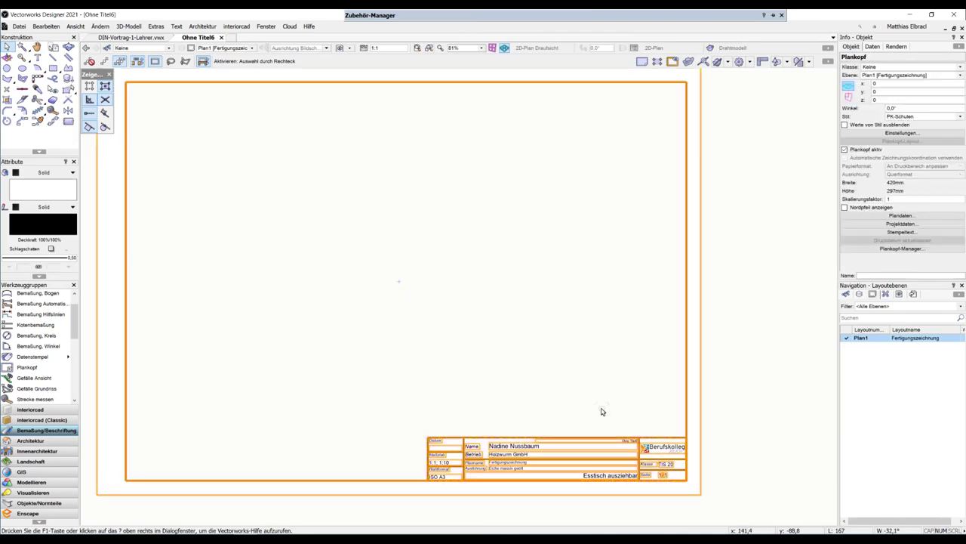
Step: In Plandaten, set the Planrahmen margins Links, Rechts, Oben and Unten to 5 and apply
click(896, 218)
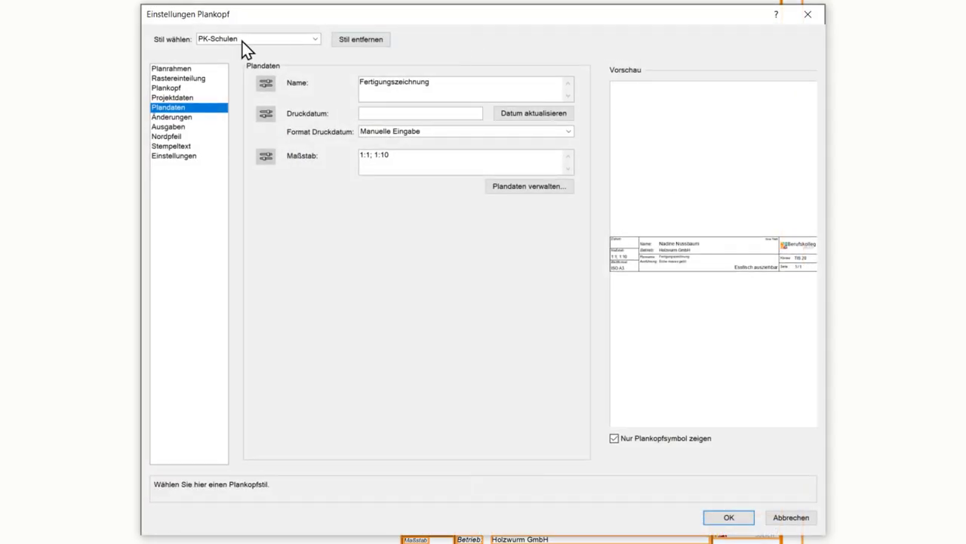
click(172, 68)
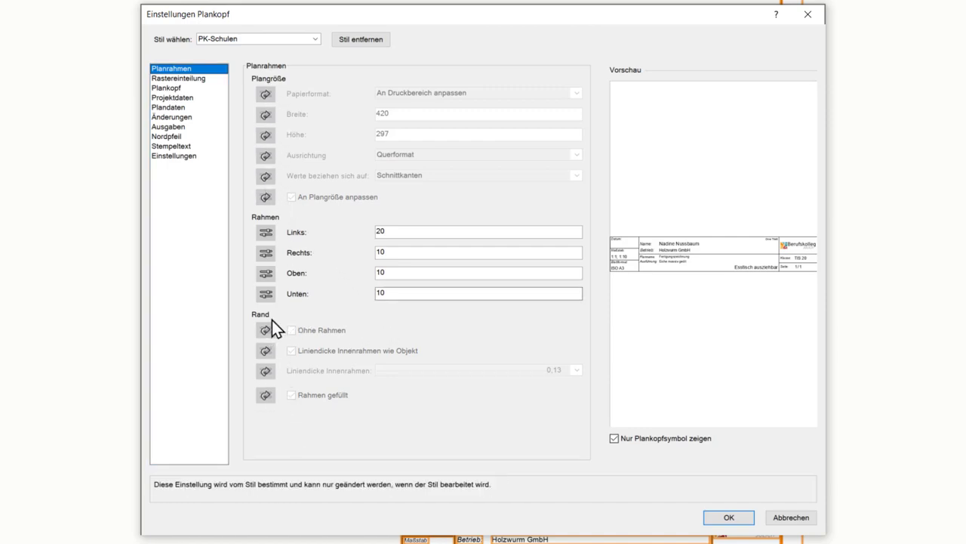
double_click(401, 231)
text(5)
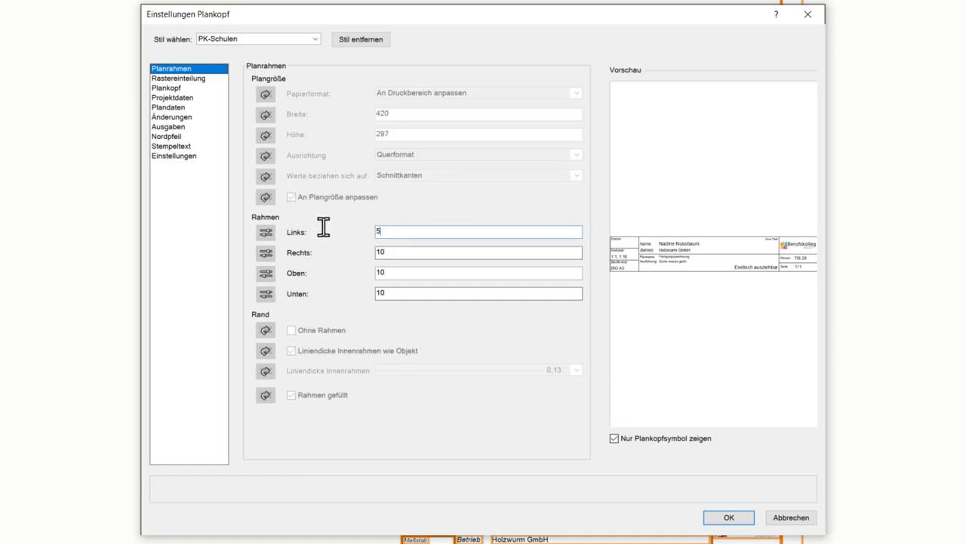
key(Tab)
text(5)
key(Tab)
text(5)
key(Tab)
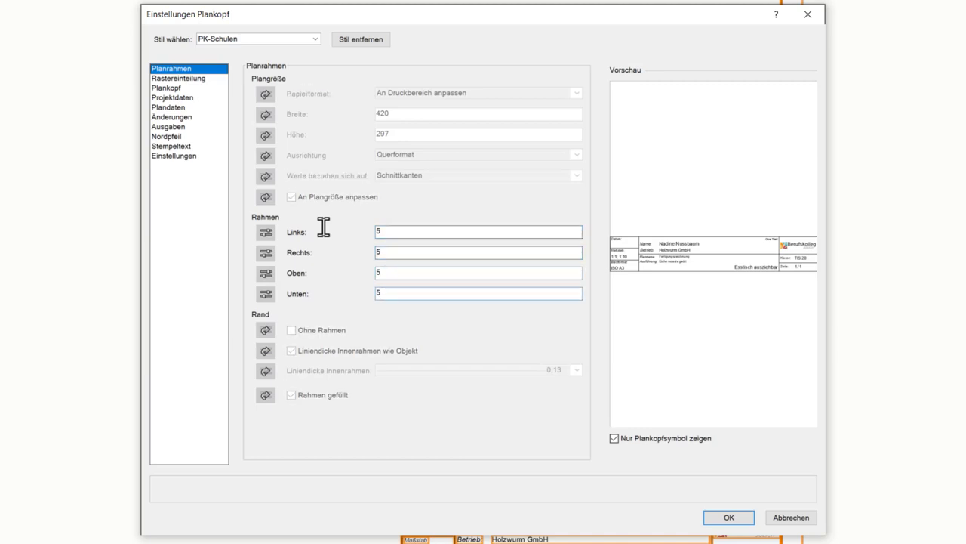
click(385, 270)
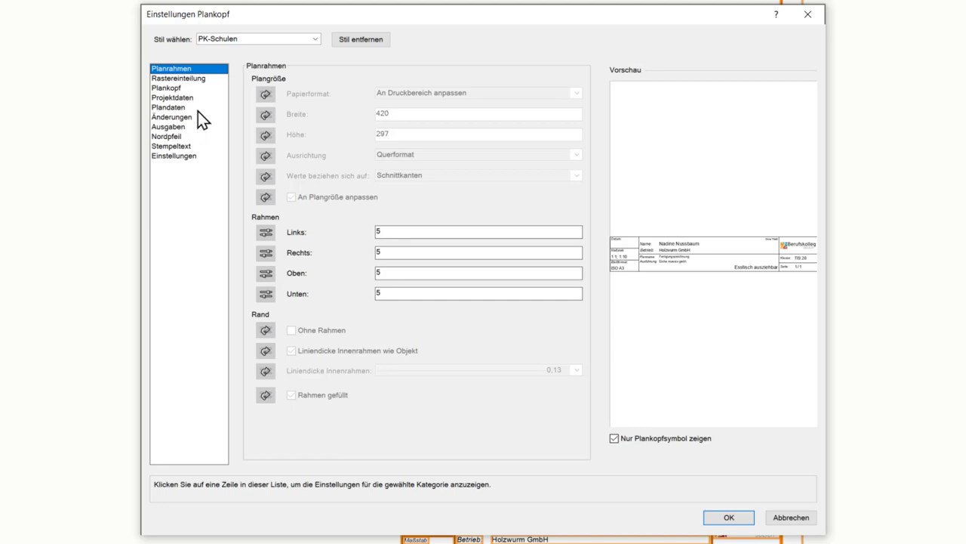
click(177, 100)
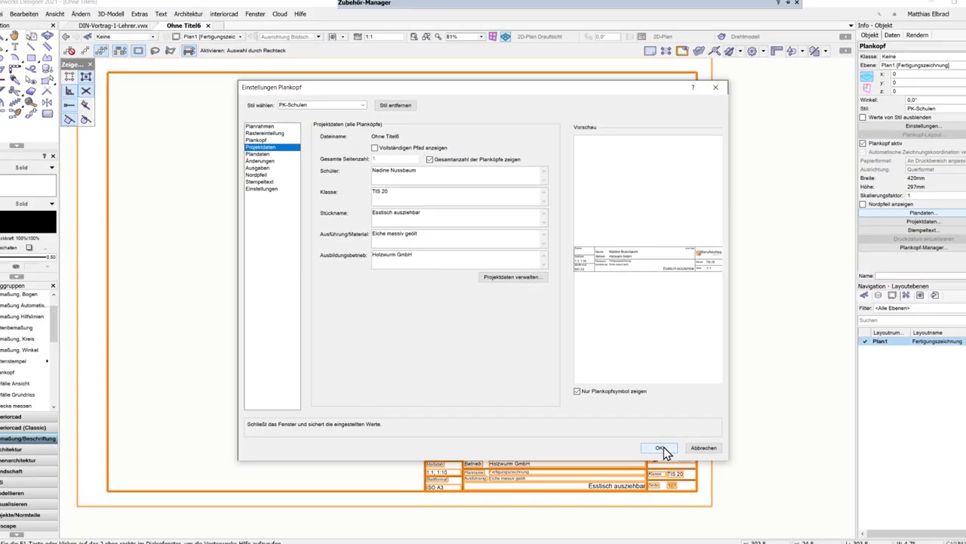
click(726, 506)
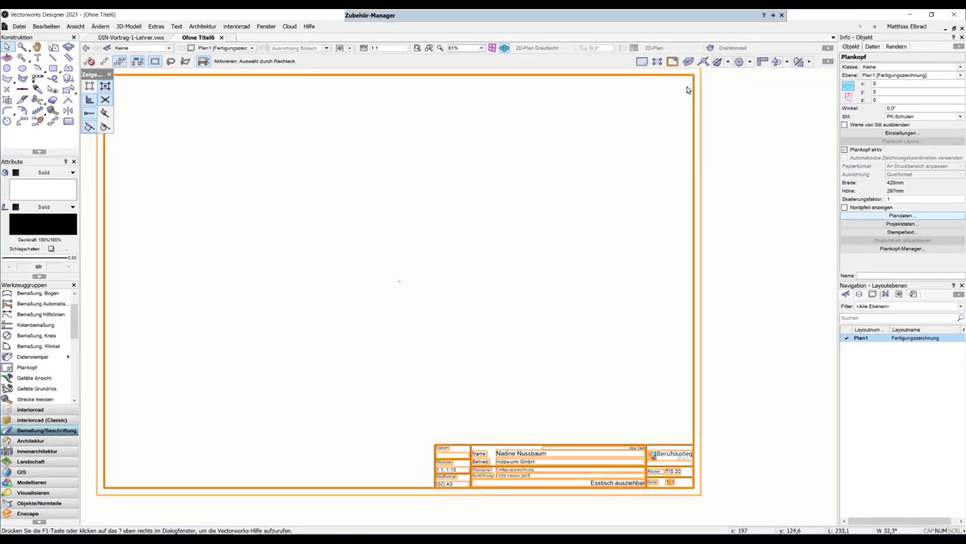
Step: Change Plan1's page setup to A4 (210 x 297 mm) portrait and confirm the new sheet size
double_click(720, 416)
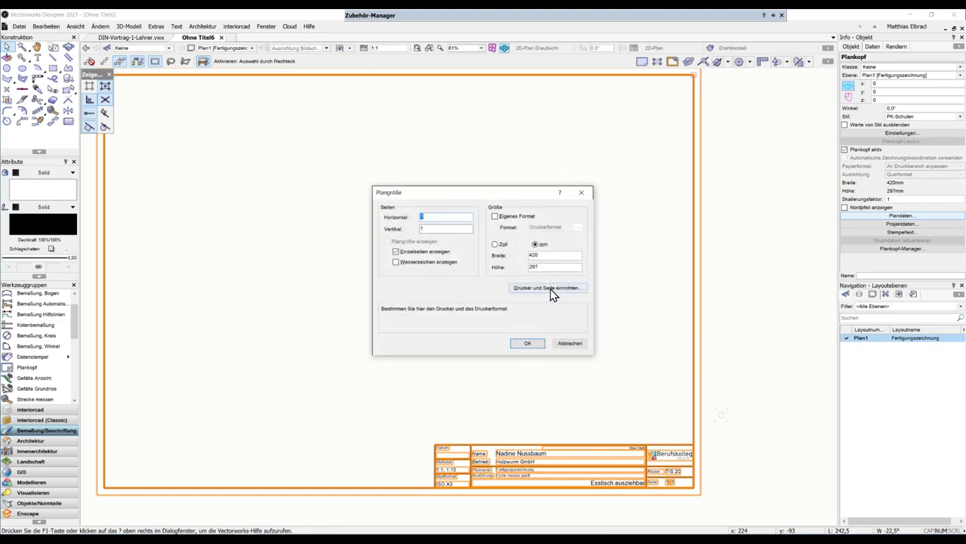
click(570, 287)
click(495, 281)
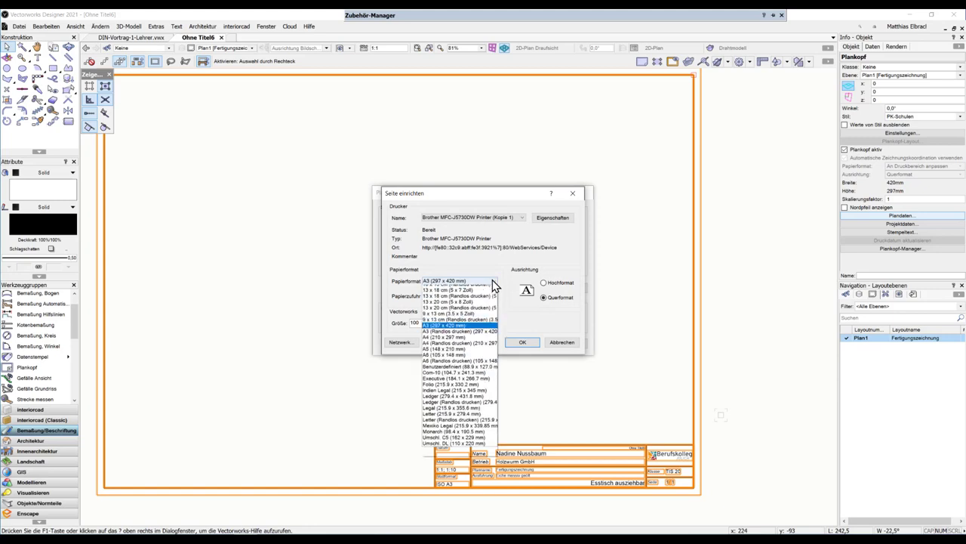
click(483, 349)
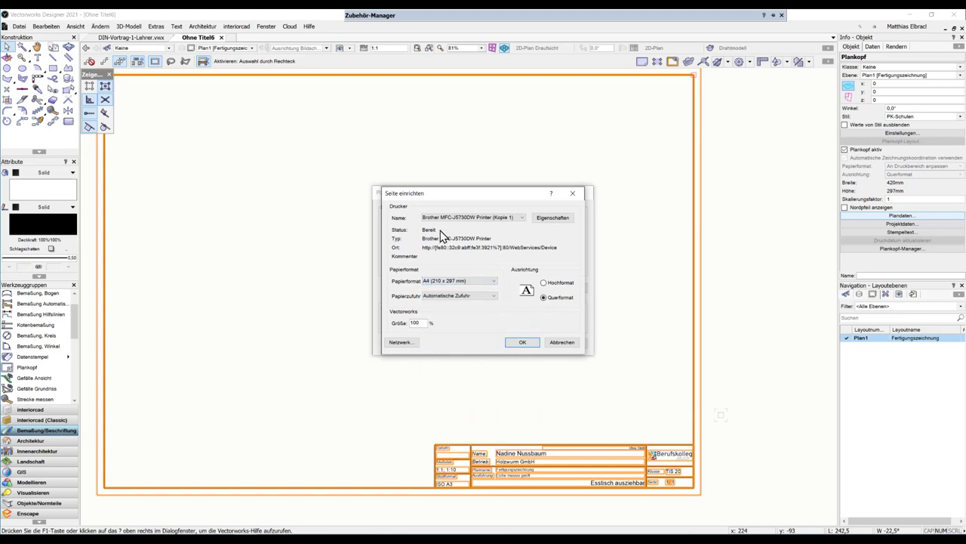
click(544, 283)
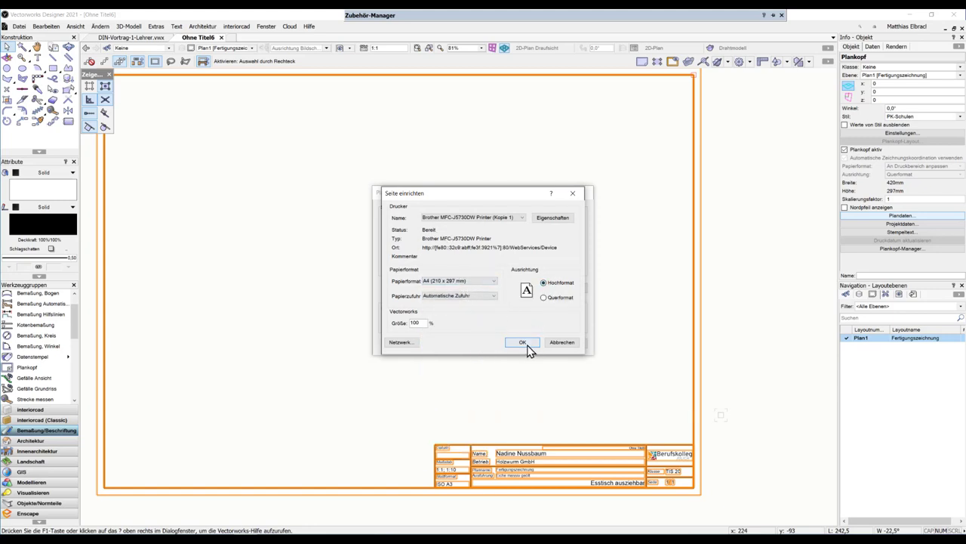
click(524, 344)
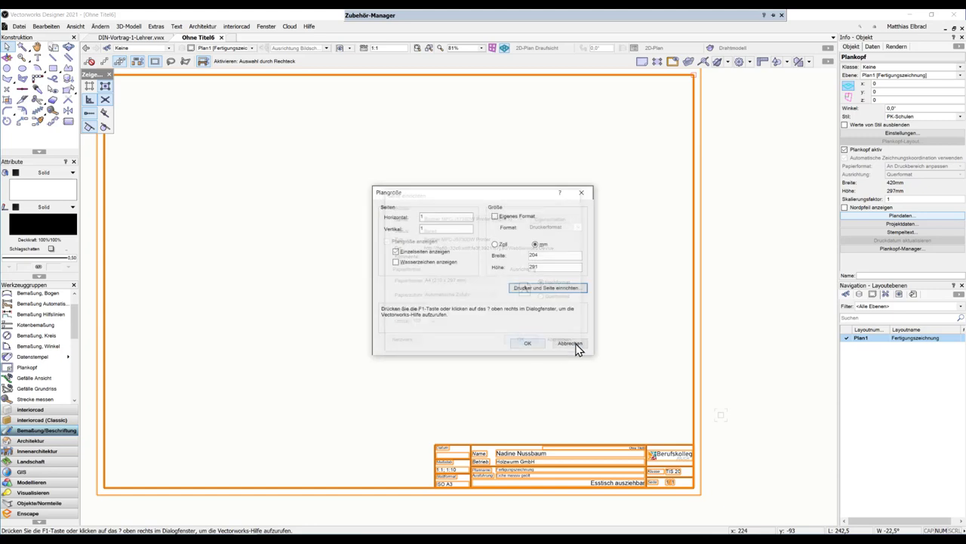
click(538, 344)
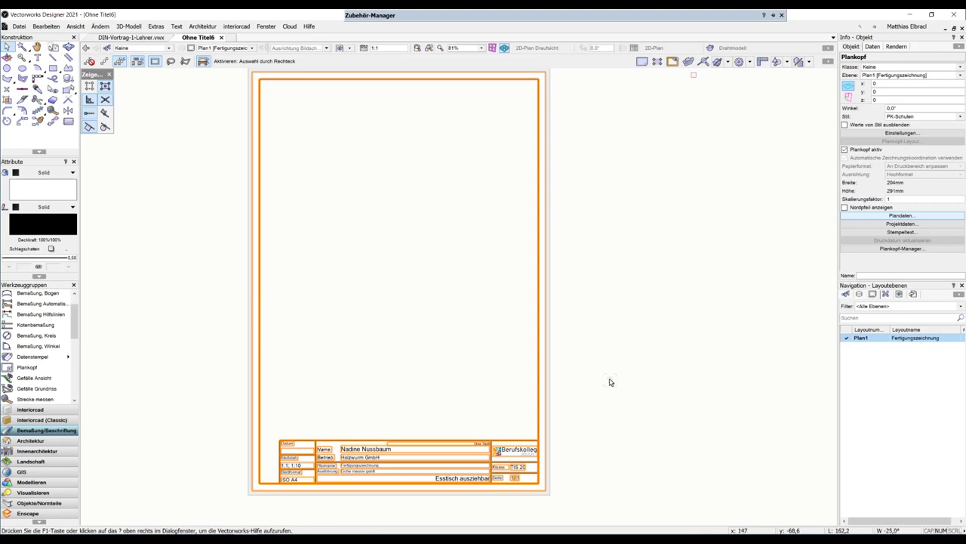
click(581, 424)
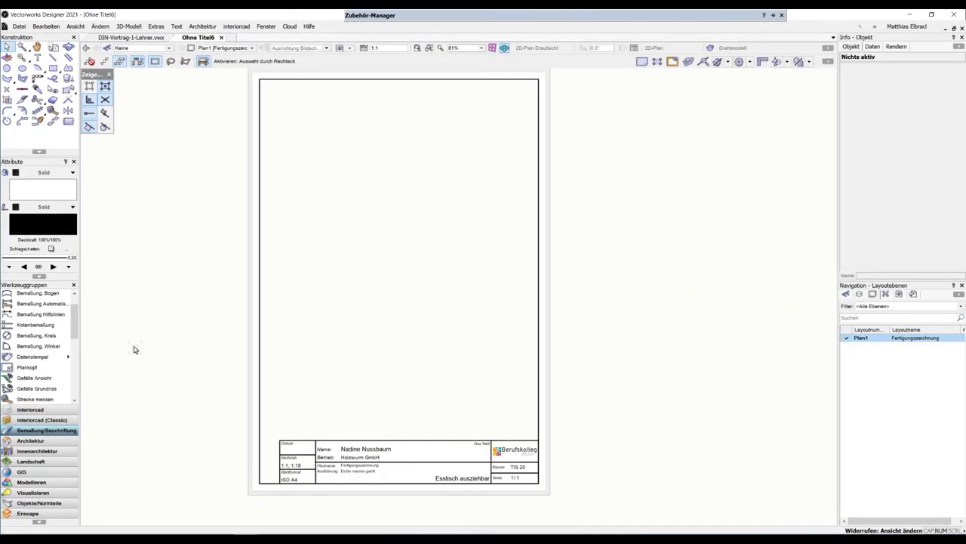
scroll(537, 471, up, 5)
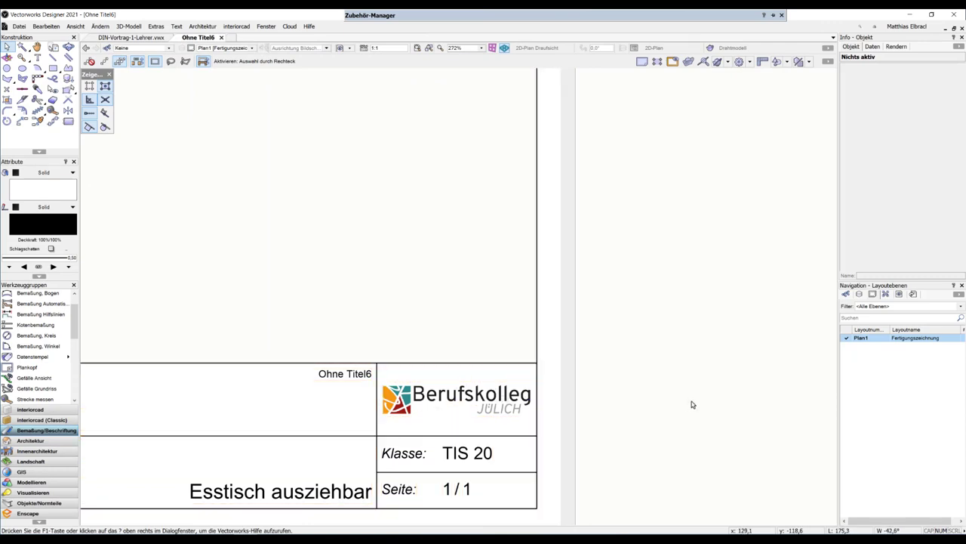
Step: In DIN-Vortrag-1-Lehrer.vwx, import Logo_ketteler-bk.png into the drawing
click(131, 39)
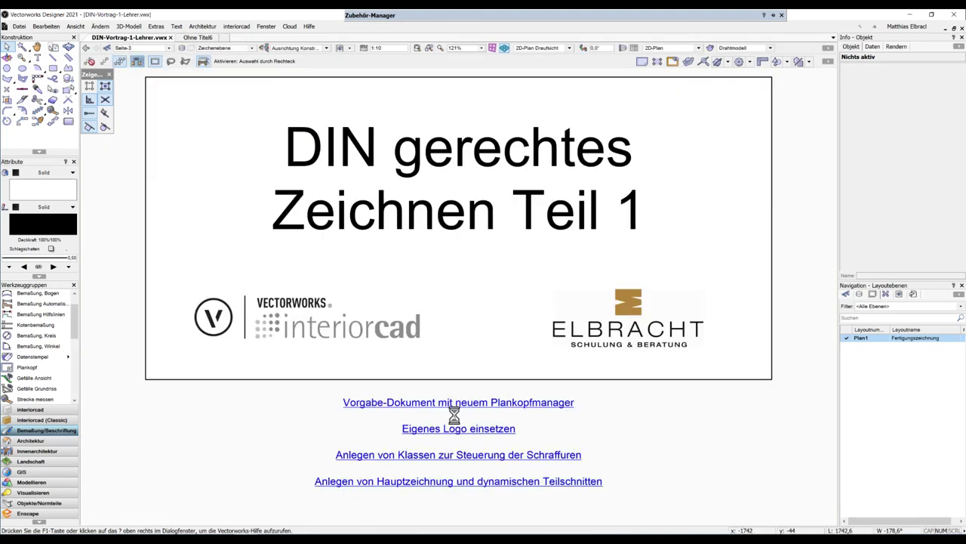
click(466, 425)
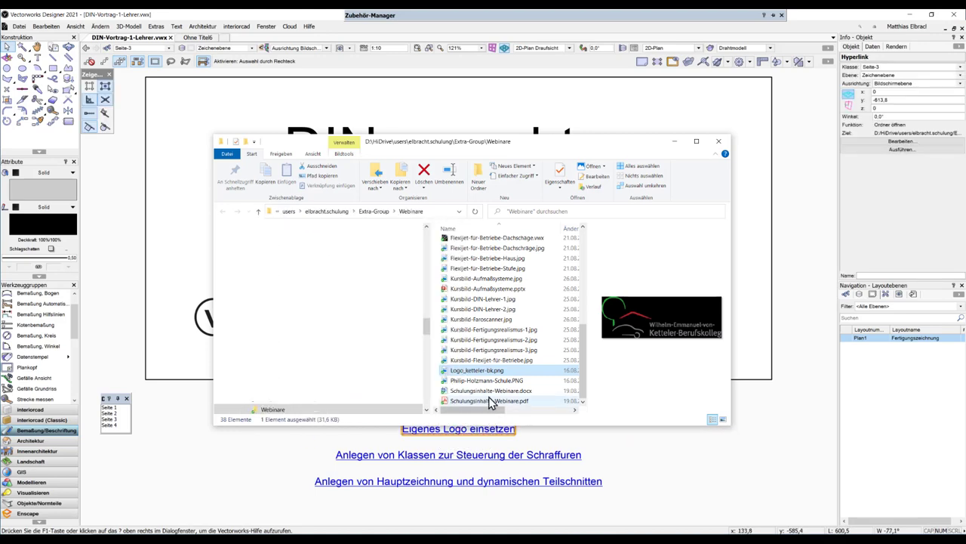
mouse_move(477, 370)
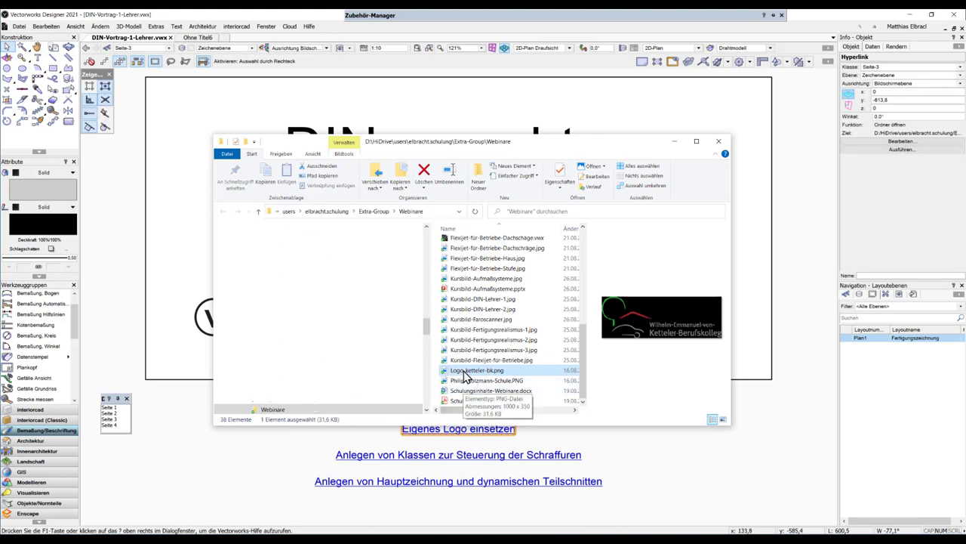
click(656, 490)
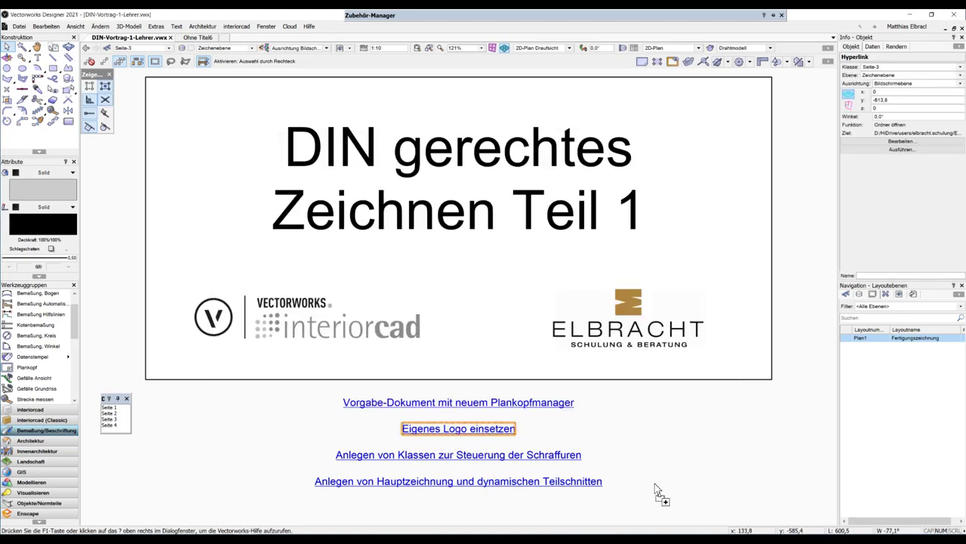
drag(656, 489, 656, 489)
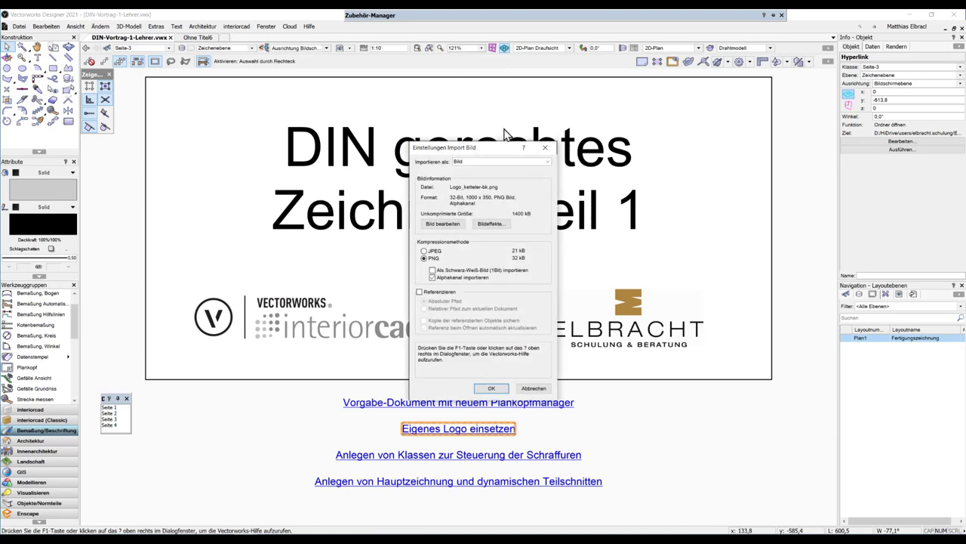
click(516, 387)
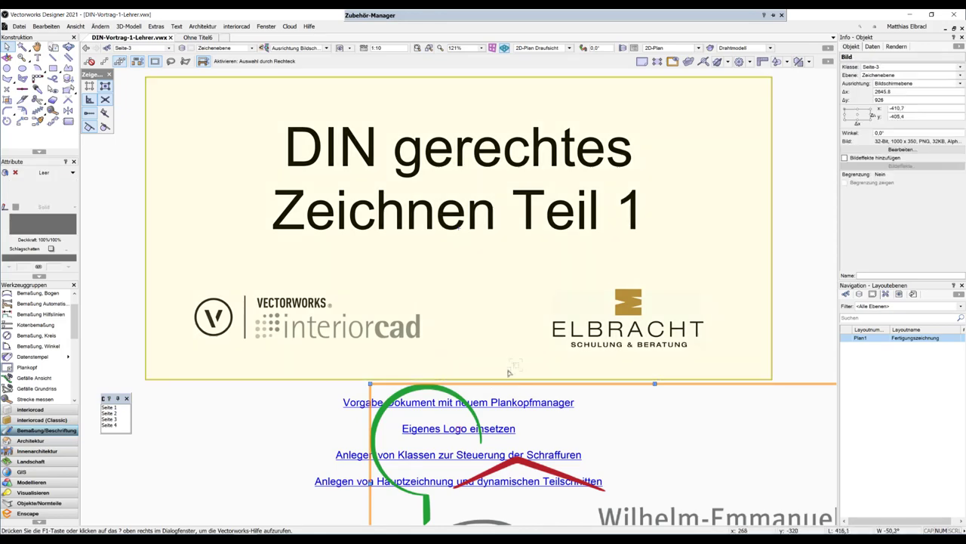
Step: Shrink and then delete the imported logo, and return to the Ohne Titel6 drawing
scroll(492, 411, down, 3)
scroll(486, 411, down, 2)
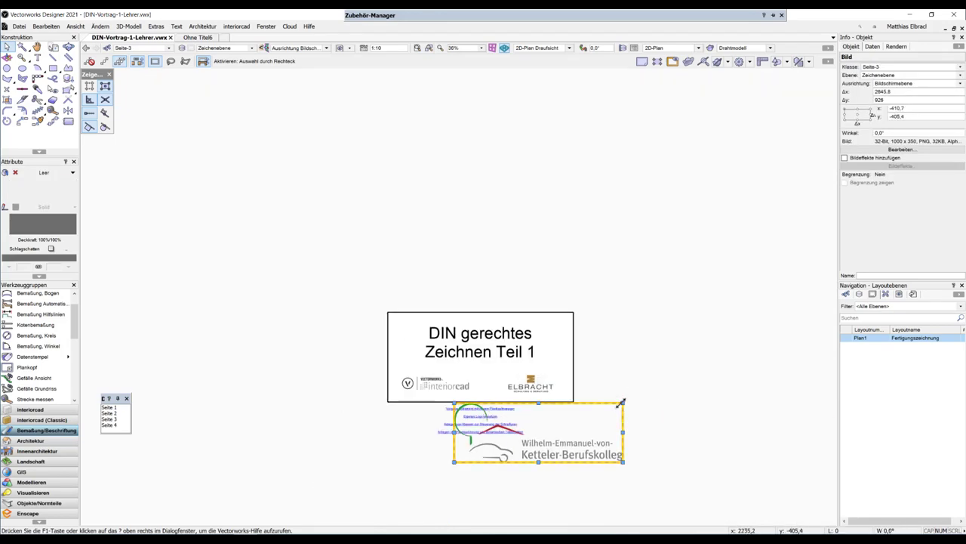
mouse_move(624, 404)
mouse_down()
mouse_move(494, 449)
mouse_move(311, 340)
mouse_up()
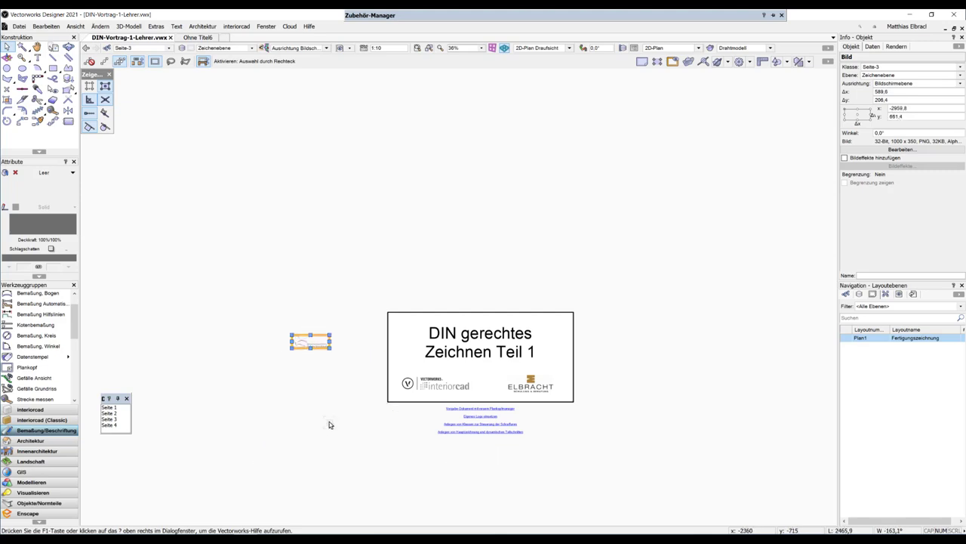
key(Delete)
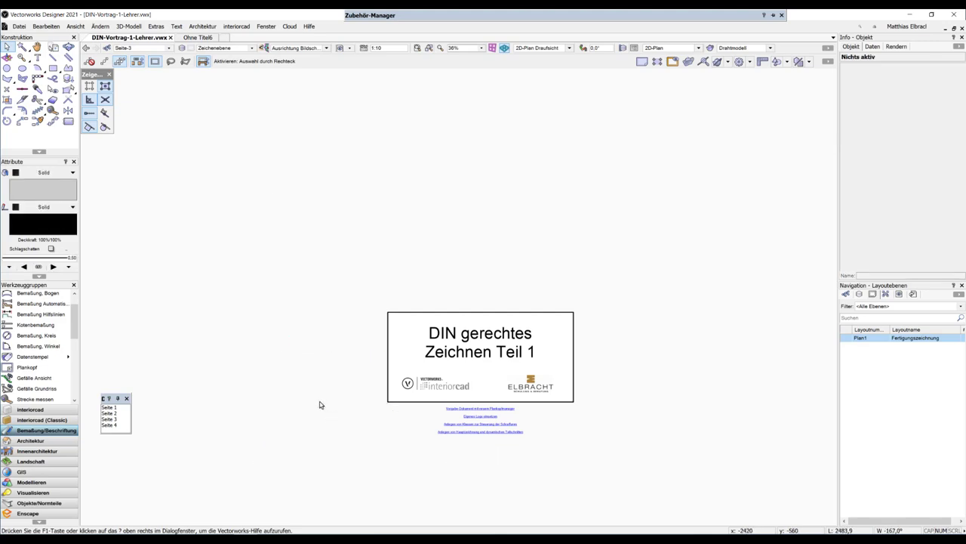
click(205, 38)
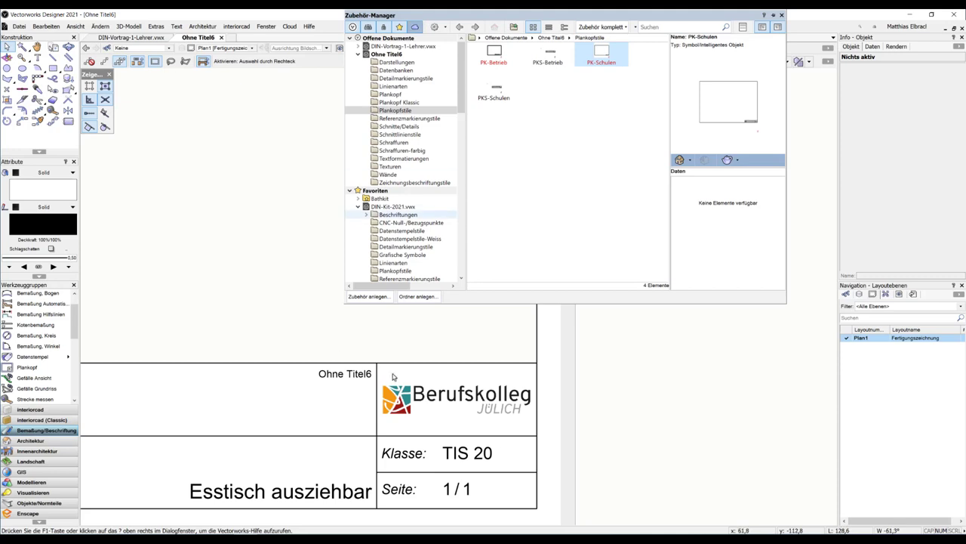
Step: Select the title block and edit the PK-Schulen style from the Zubehör-Manager
click(467, 393)
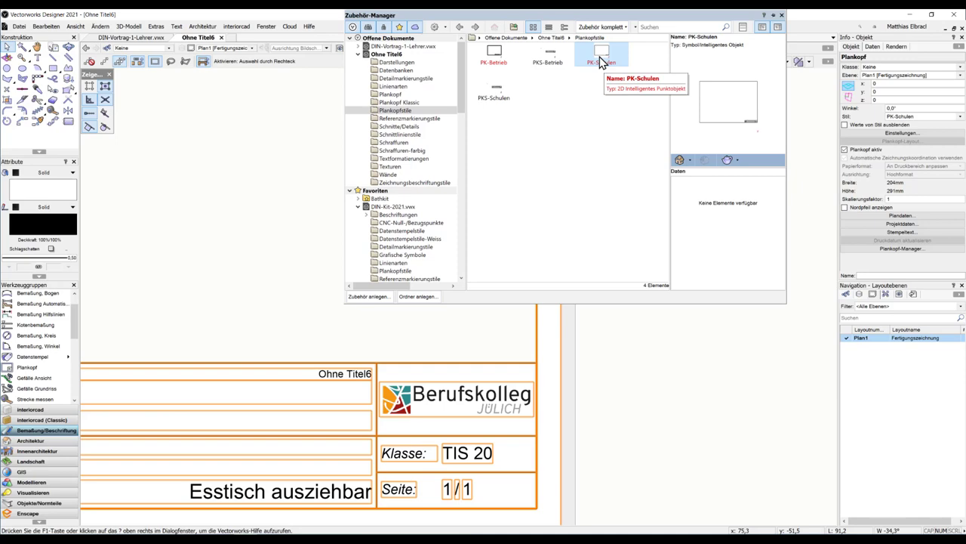
right_click(602, 62)
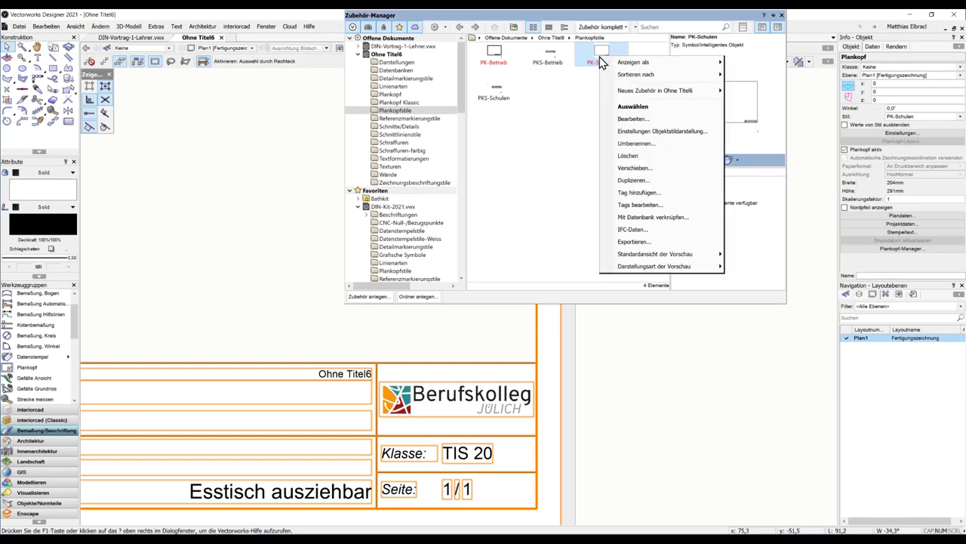
click(624, 119)
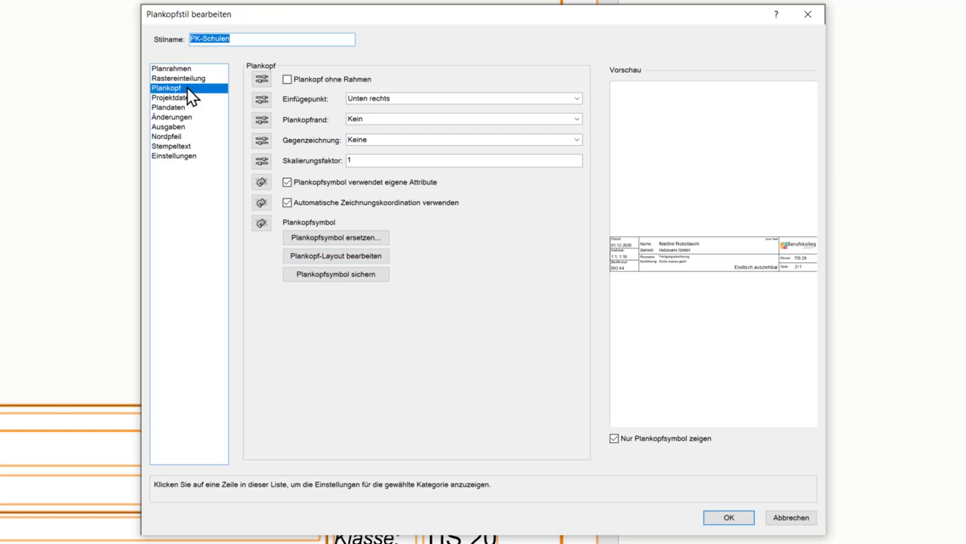
Step: In the Plankopf layout, delete the Berufskolleg Jülich logo and paste the Ketteler logo into the logo cell
click(312, 257)
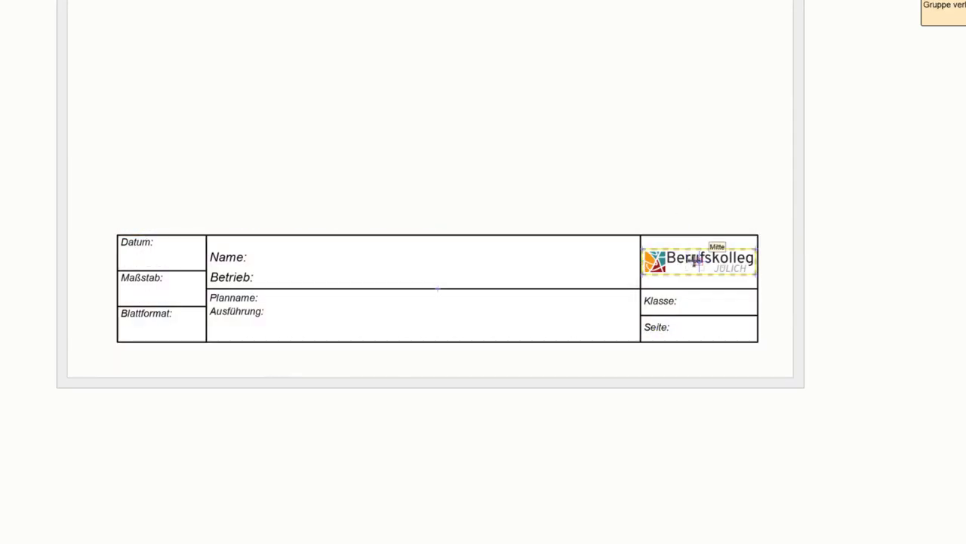
click(696, 260)
key(Delete)
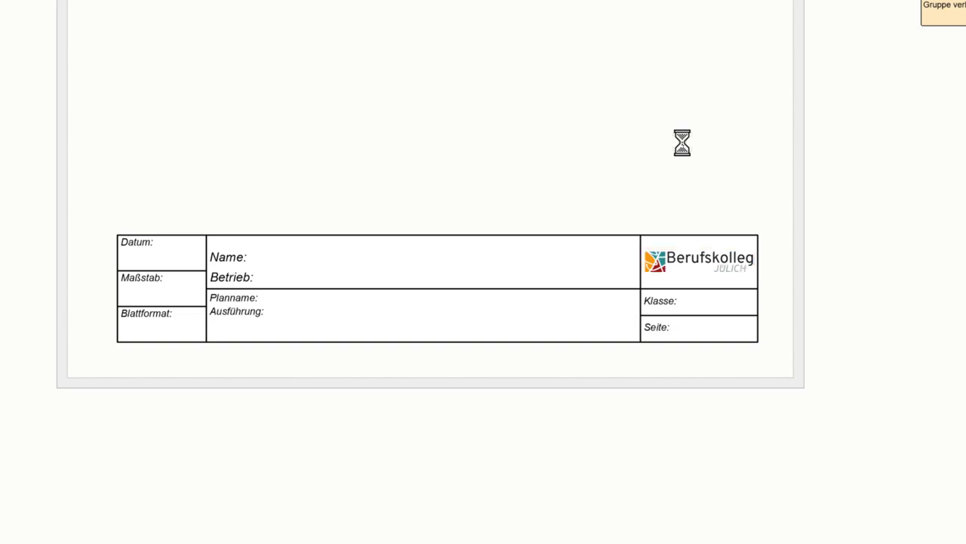
click(583, 133)
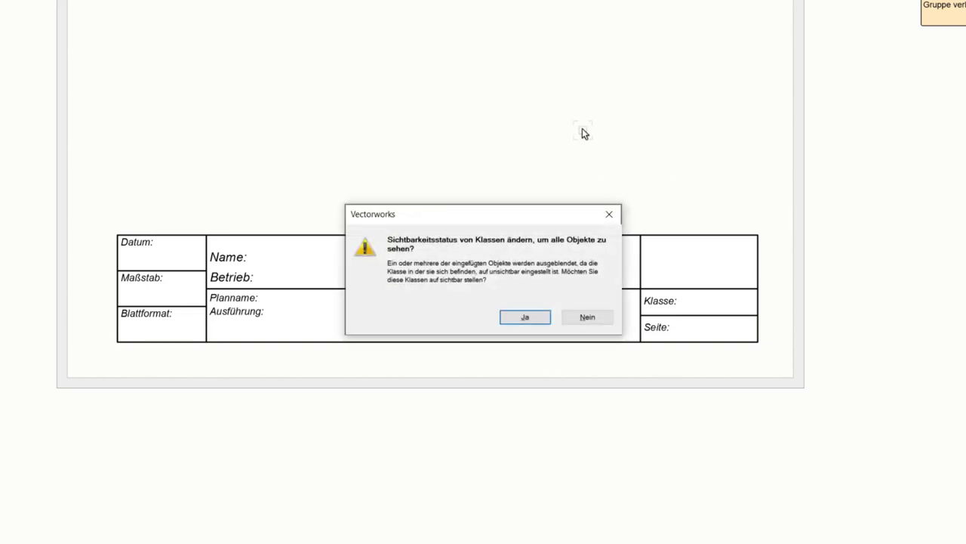
click(526, 317)
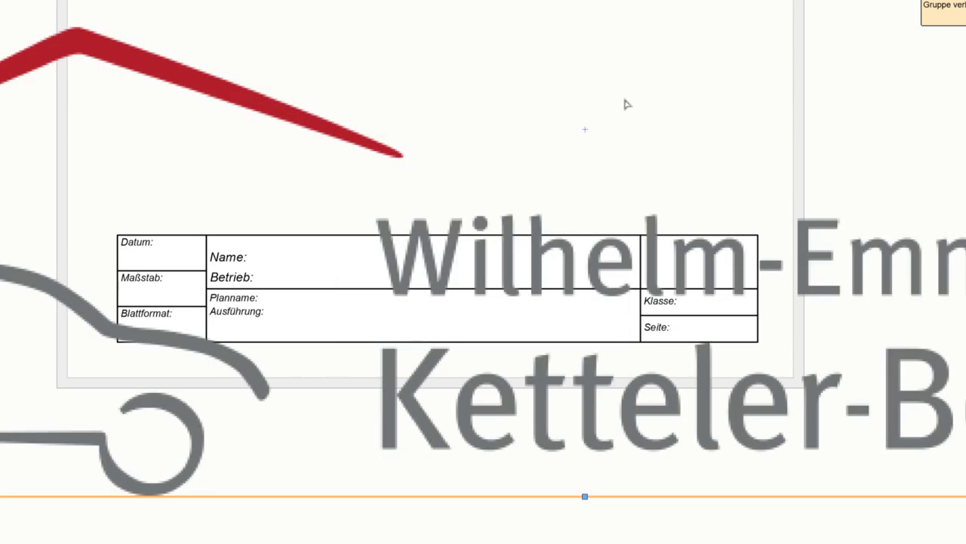
scroll(157, 268, down, 3)
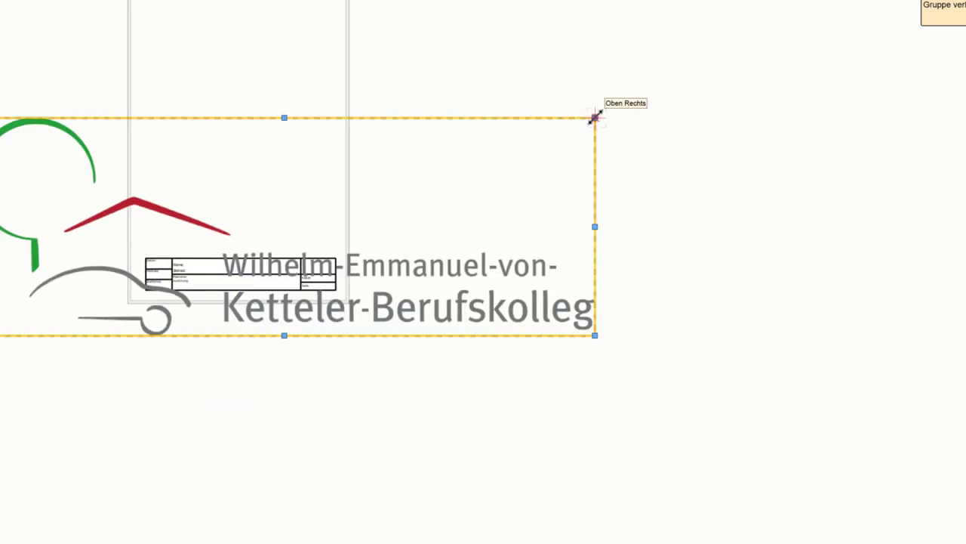
mouse_move(595, 118)
mouse_down()
mouse_move(11, 321)
mouse_move(333, 276)
mouse_up()
Step: Align and scale the Ketteler logo to fit inside its cell, then exit layout editing
scroll(322, 283, up, 4)
scroll(324, 275, up, 3)
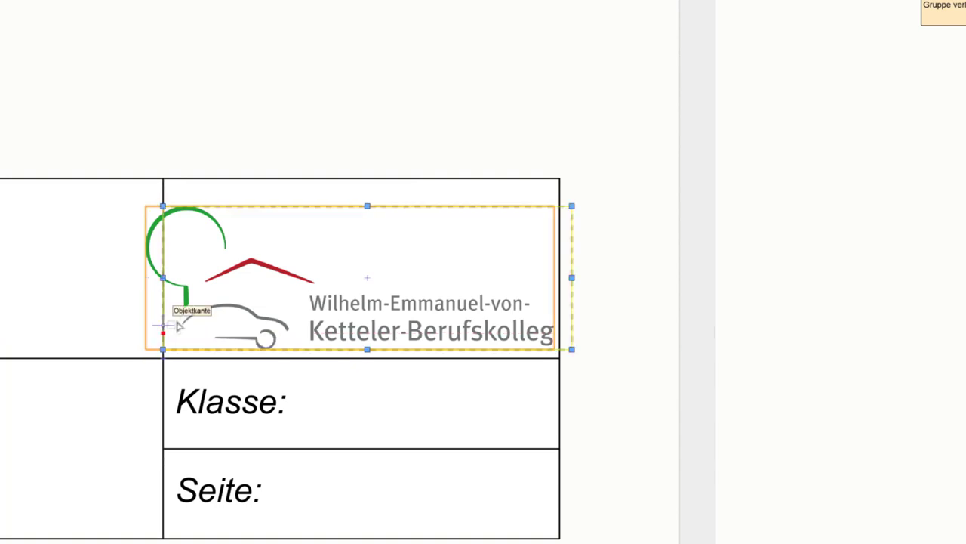
drag(181, 325, 163, 332)
drag(572, 205, 540, 217)
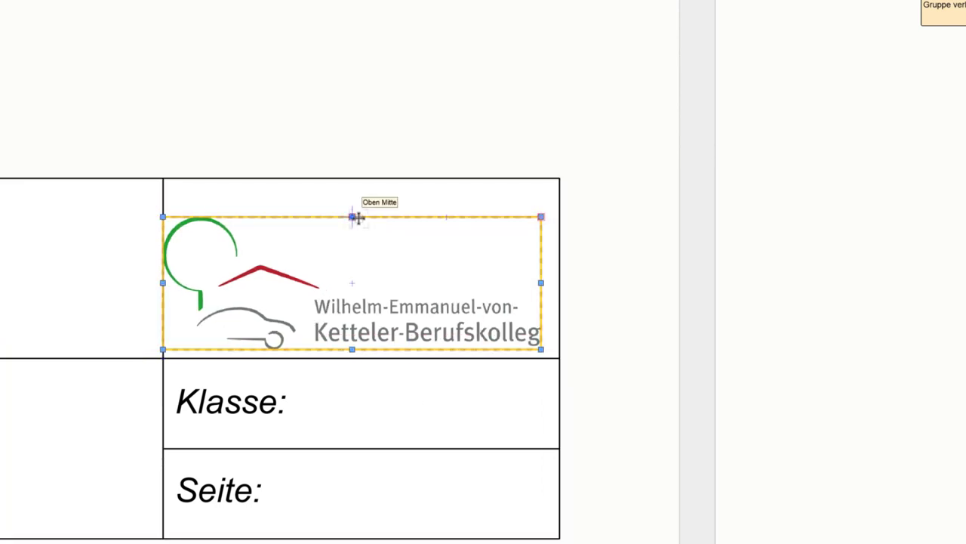
mouse_move(352, 216)
mouse_down()
mouse_move(398, 189)
mouse_move(168, 183)
mouse_up()
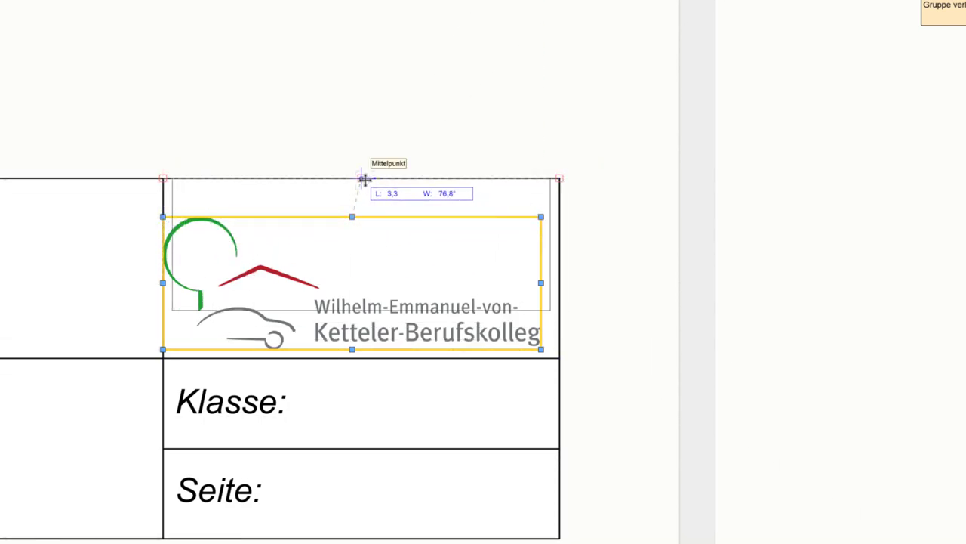
drag(168, 183, 361, 178)
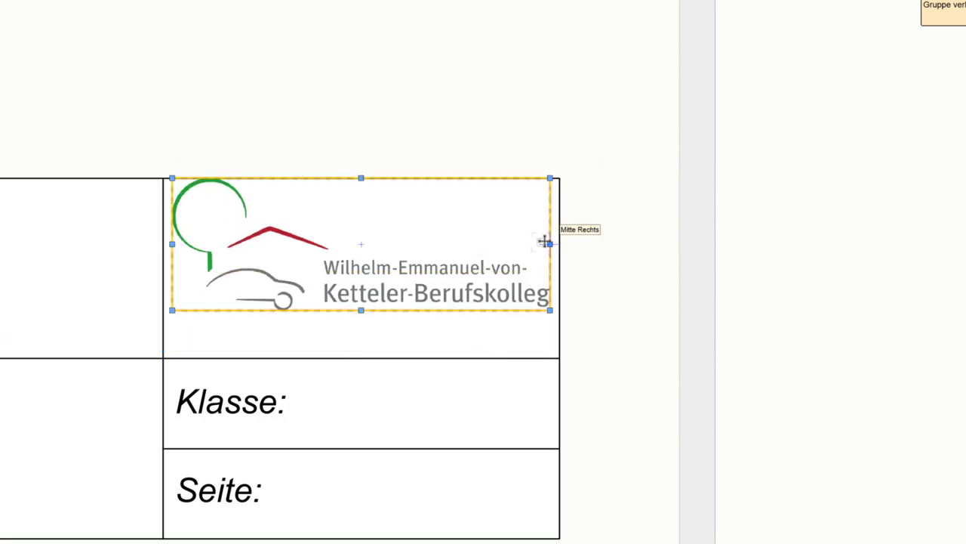
mouse_move(548, 242)
mouse_down()
mouse_move(524, 345)
mouse_move(557, 369)
mouse_move(544, 210)
mouse_move(552, 182)
mouse_move(556, 271)
mouse_up()
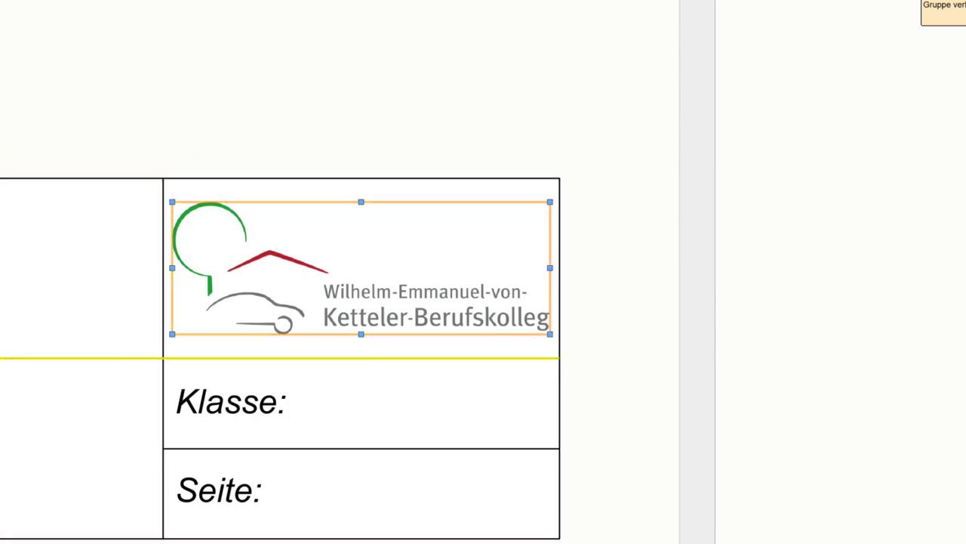
click(944, 5)
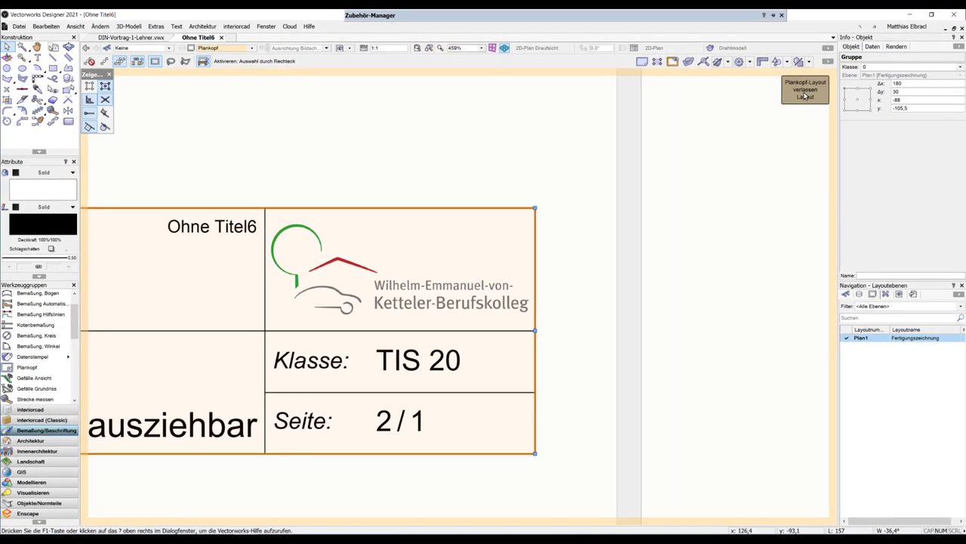
Step: Return to the sheet and confirm the updated PK-Schulen title block style
click(805, 96)
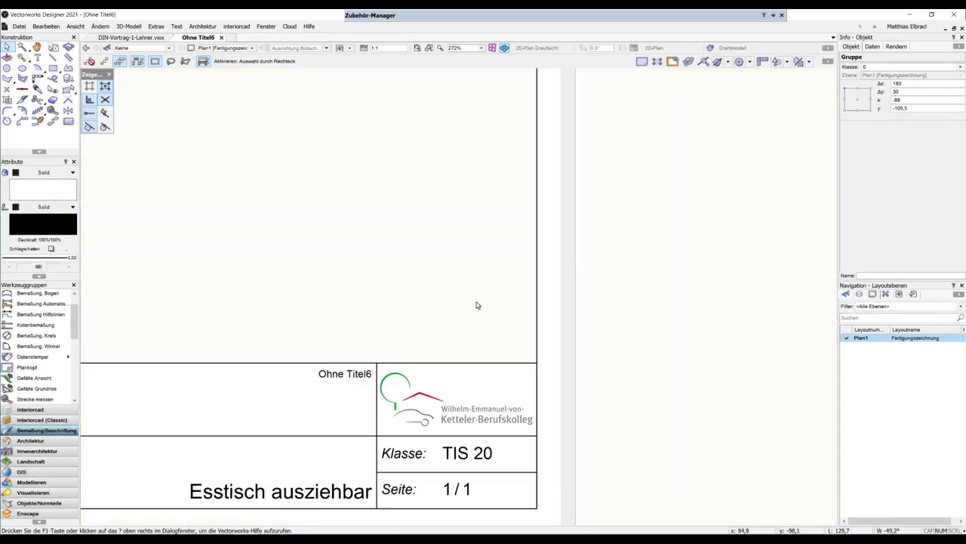
click(476, 270)
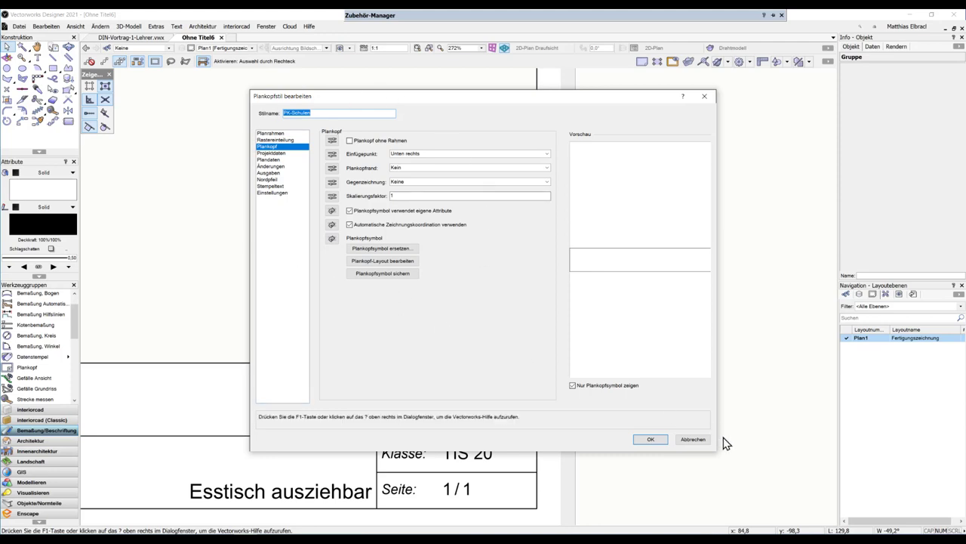
click(653, 442)
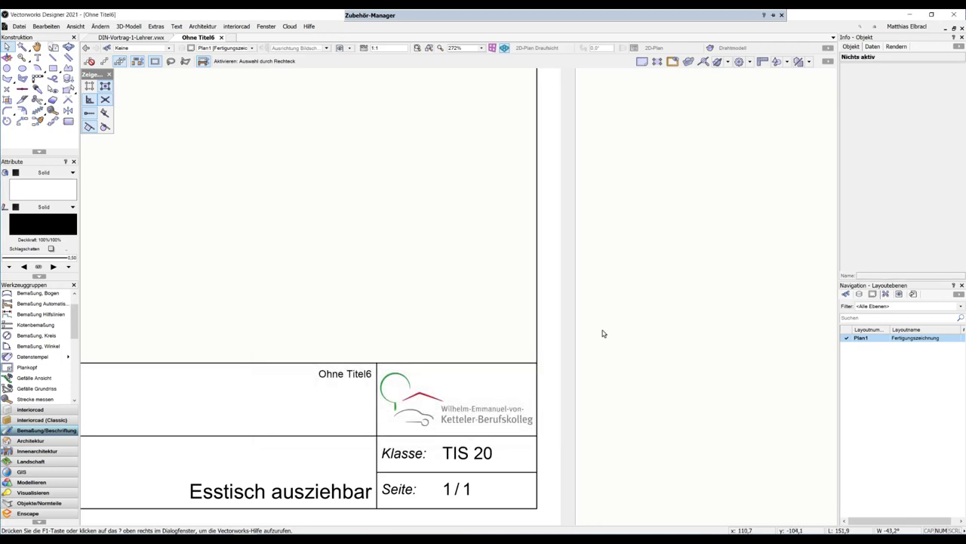
Step: Activate the Zeichenebene design layer and fit the whole page in the window
scroll(577, 345, down, 4)
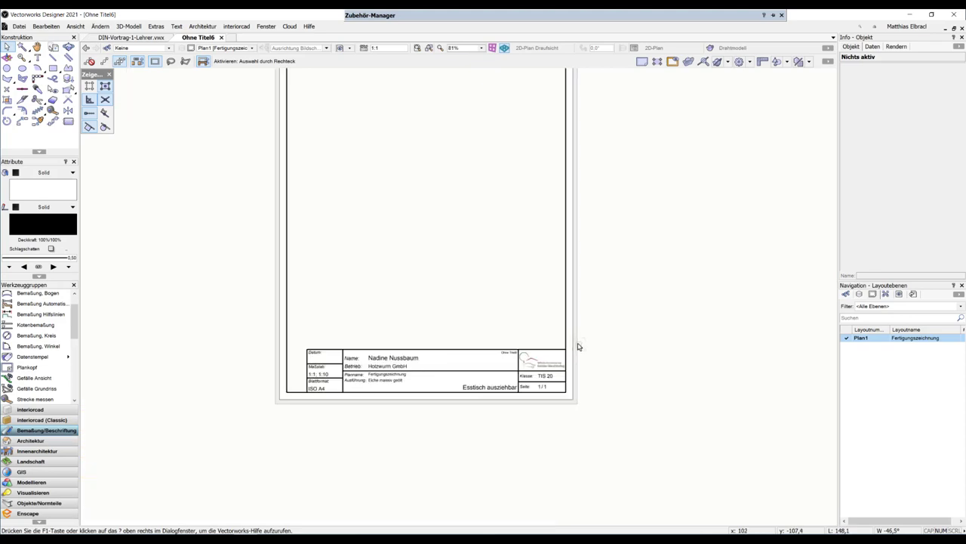
scroll(578, 339, up, 1)
scroll(601, 374, down, 2)
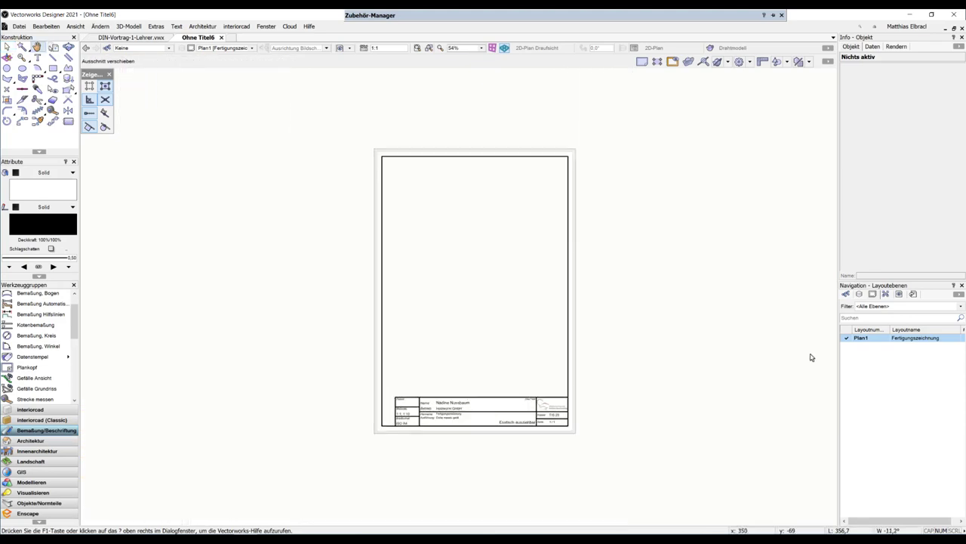
click(861, 294)
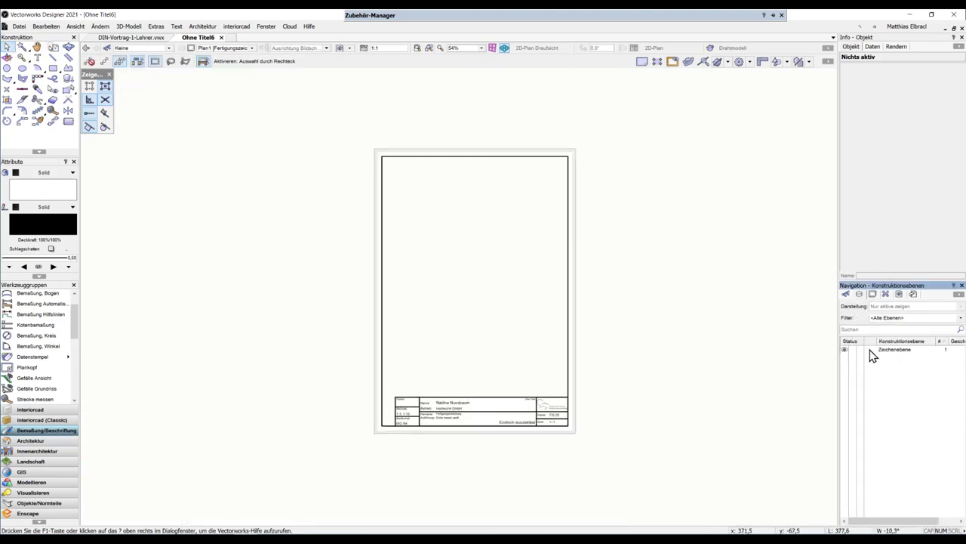
click(870, 350)
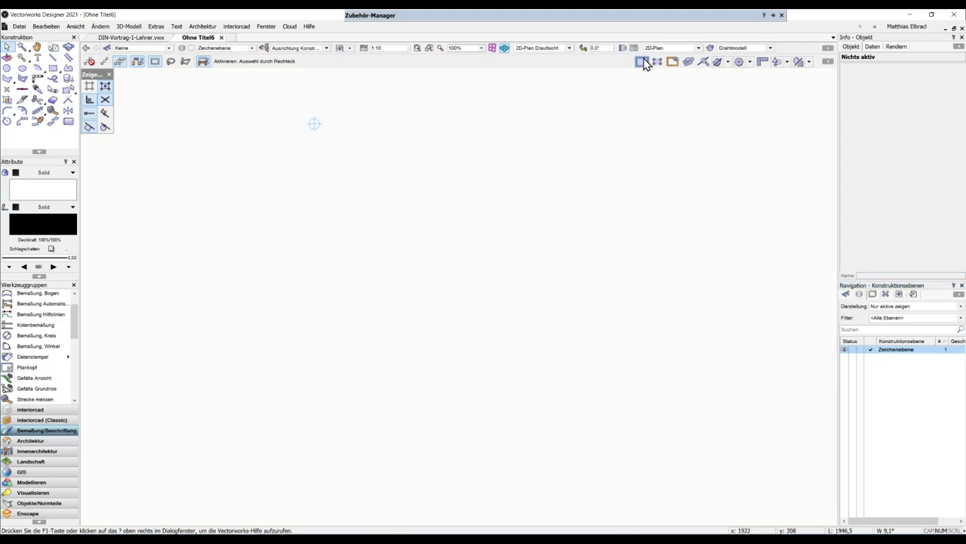
scroll(514, 272, down, 2)
scroll(479, 237, down, 1)
middle_drag(479, 237, 499, 327)
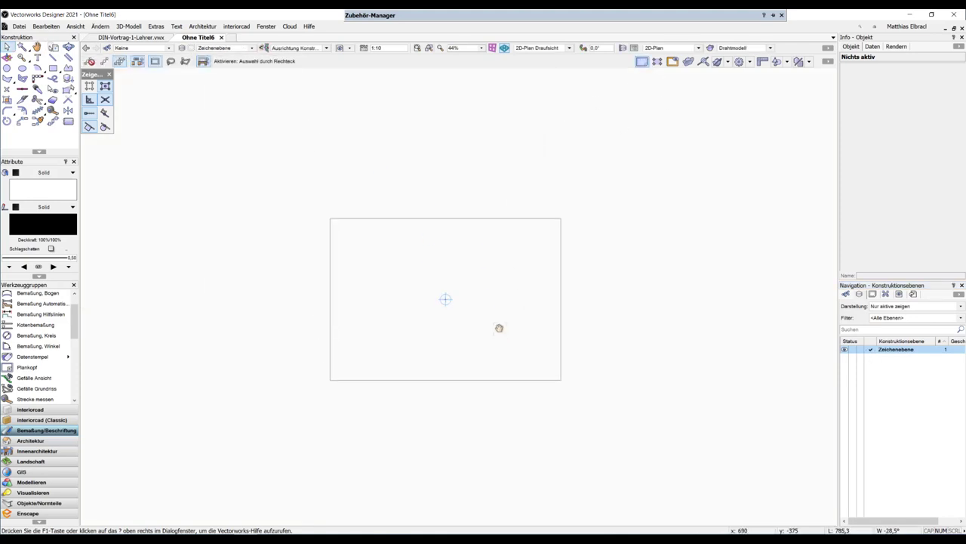
key(ctrl+6)
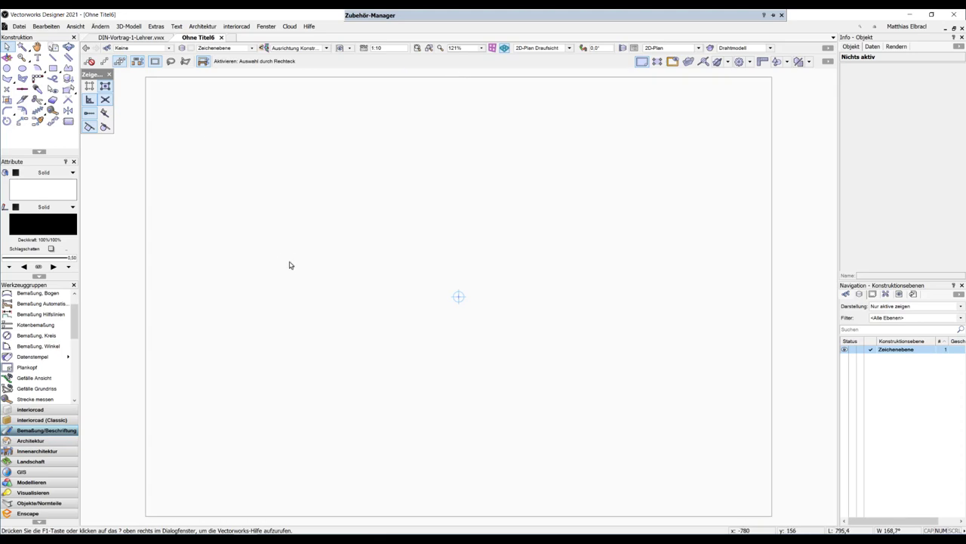
Step: Save the A4 drawing as a template file in the Vorgabedokumente folder
click(19, 27)
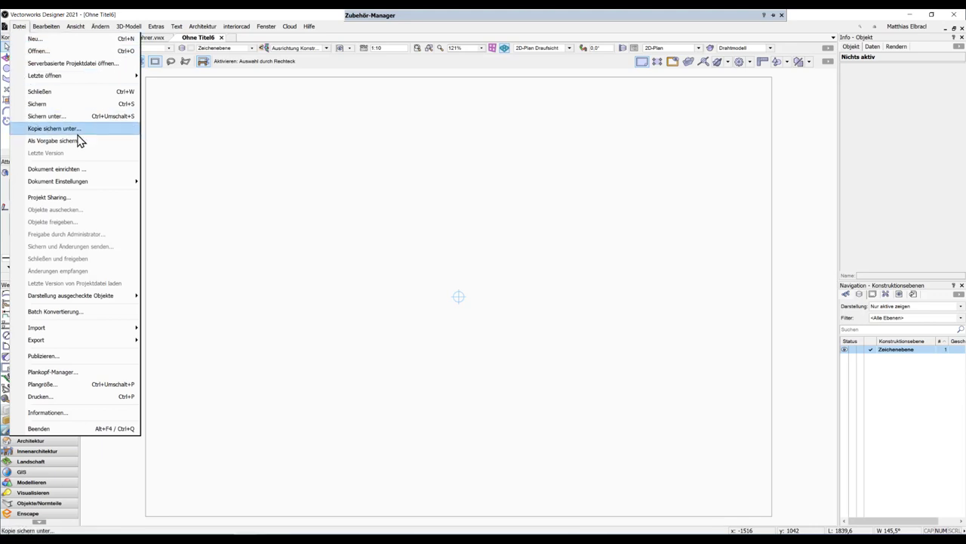
click(80, 141)
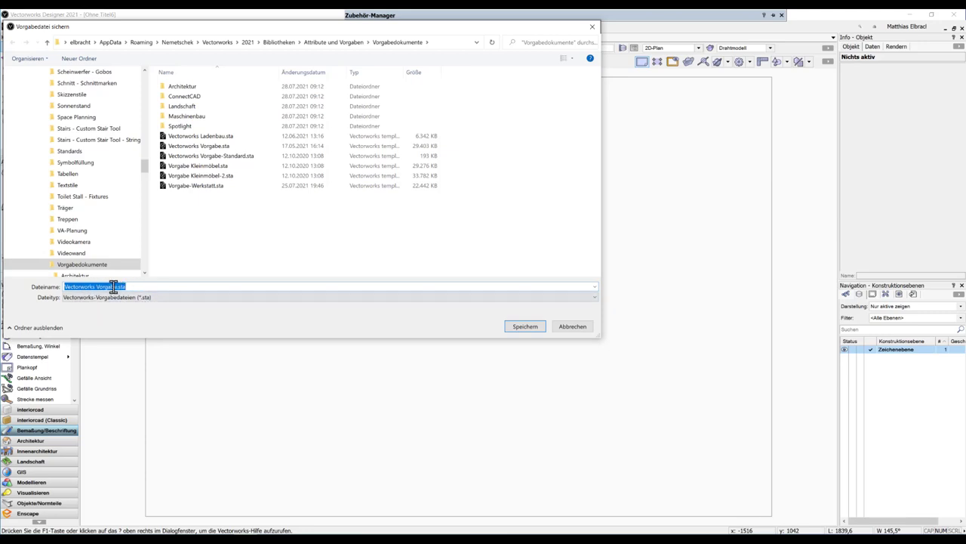
click(572, 328)
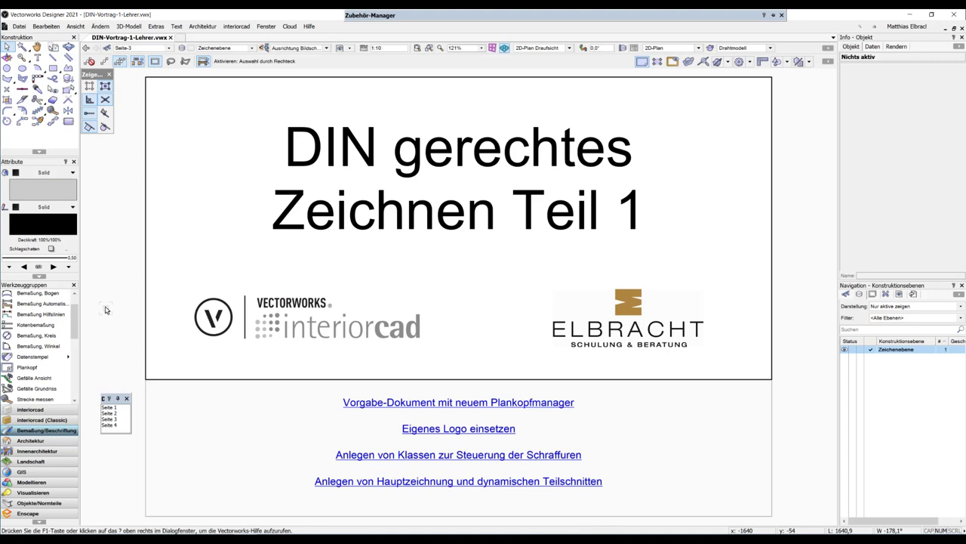
Step: Follow the slide link to open DIN-Vortrag-1-Lehrer-Kiste and activate its plan pane
click(476, 453)
double_click(476, 451)
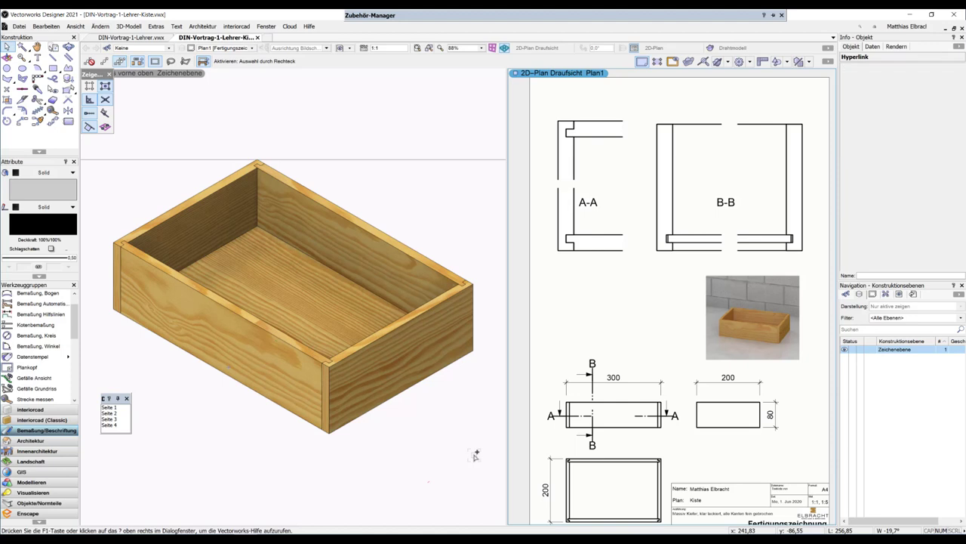
click(512, 71)
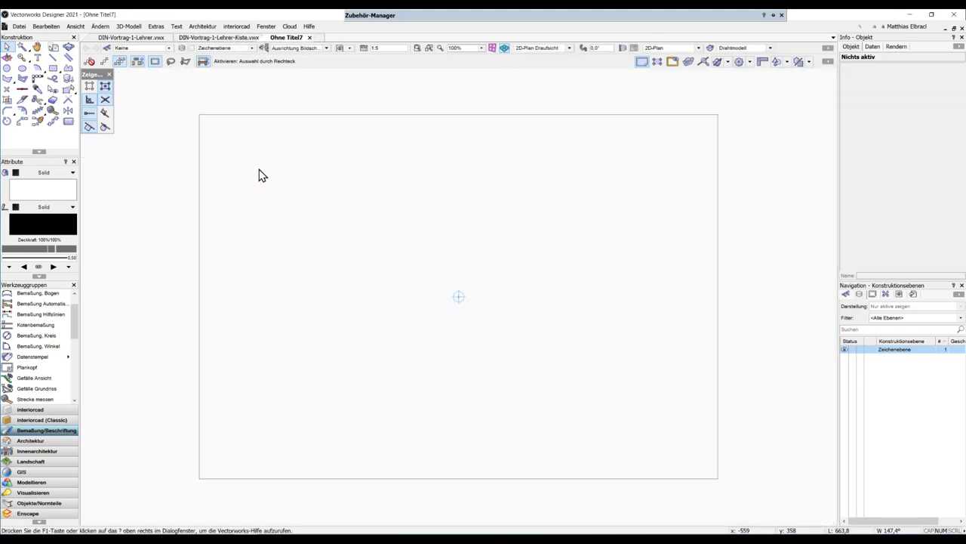
Step: Split Ohne Titel7 into multiple view panes, then close the lower-right and front panes
click(634, 48)
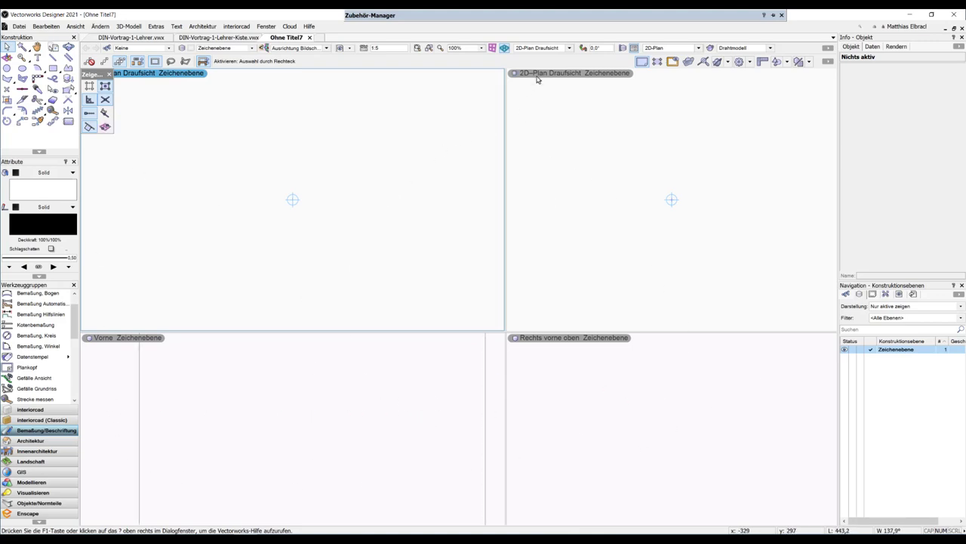
click(552, 338)
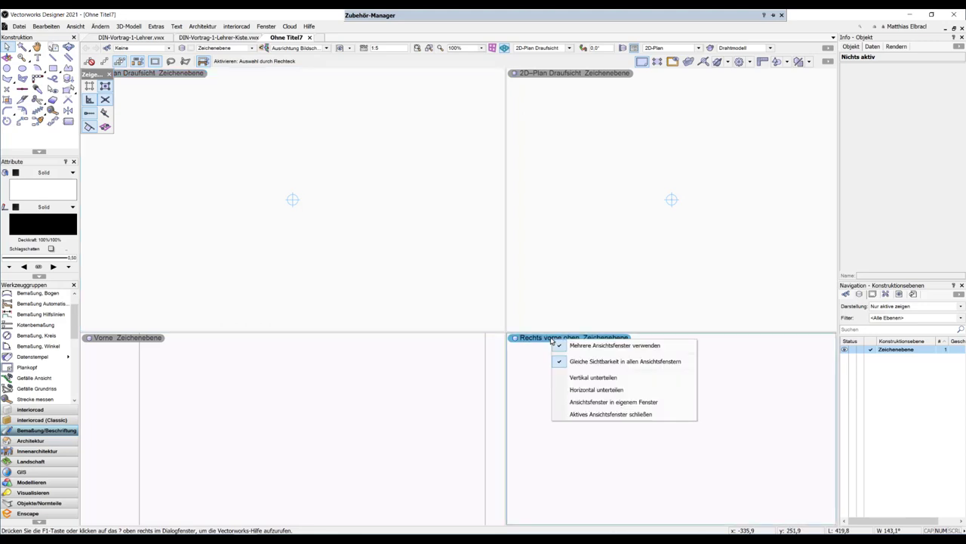
click(597, 414)
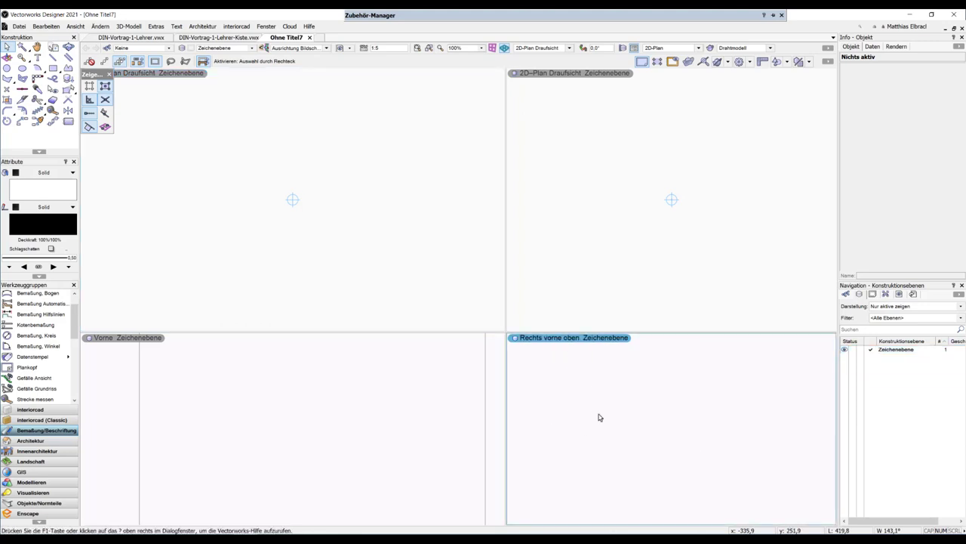
click(147, 343)
click(215, 413)
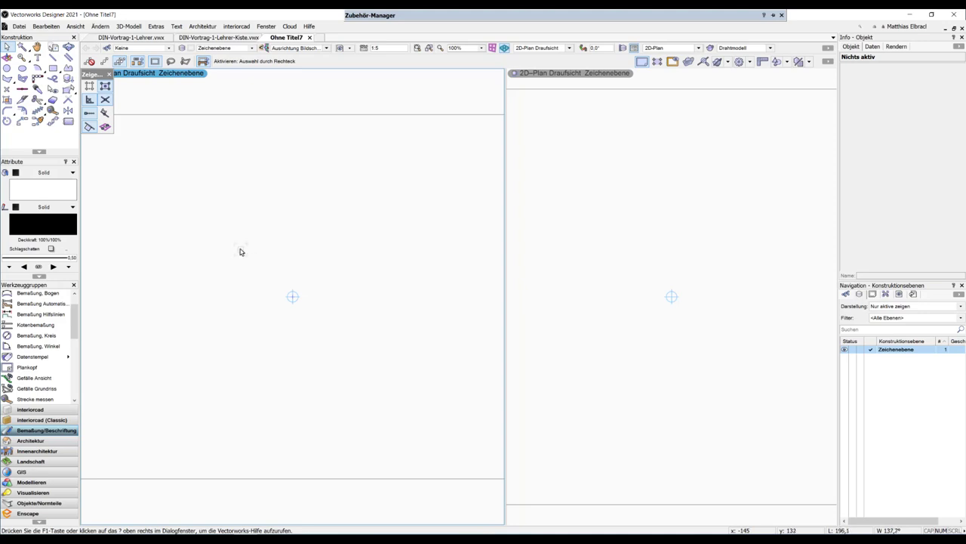
Step: Draw a 348 × 262 rectangle and extrude it 300 high into a box
key(4)
click(199, 333)
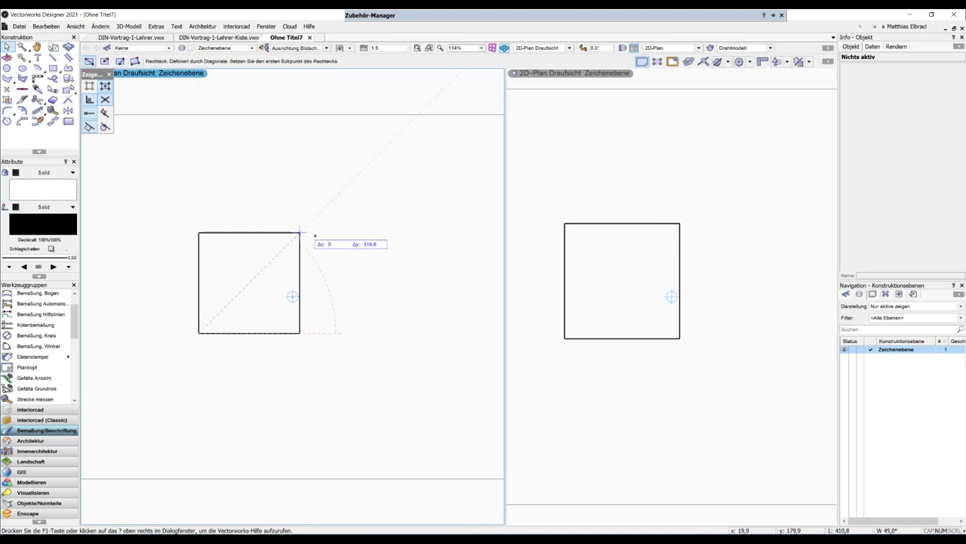
click(323, 240)
key(ctrl+e)
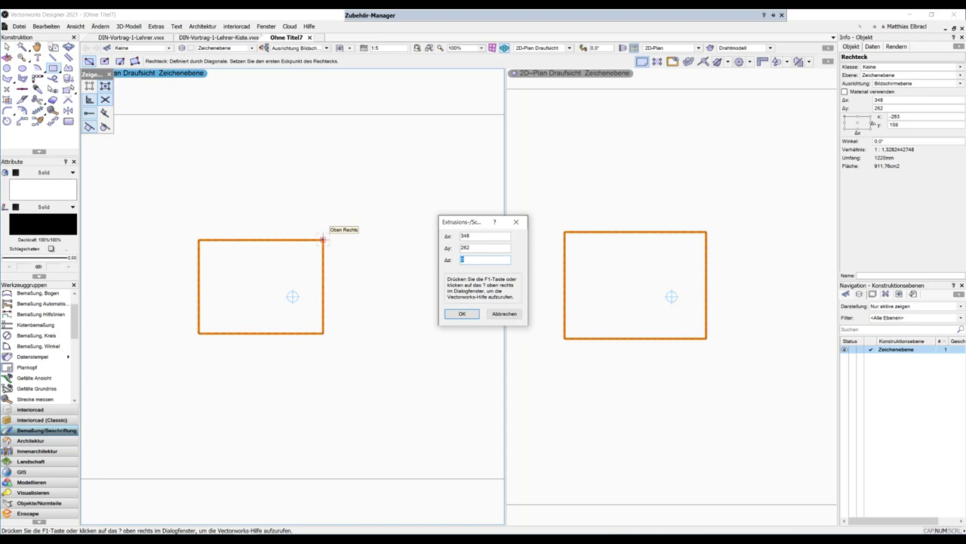
text(3)
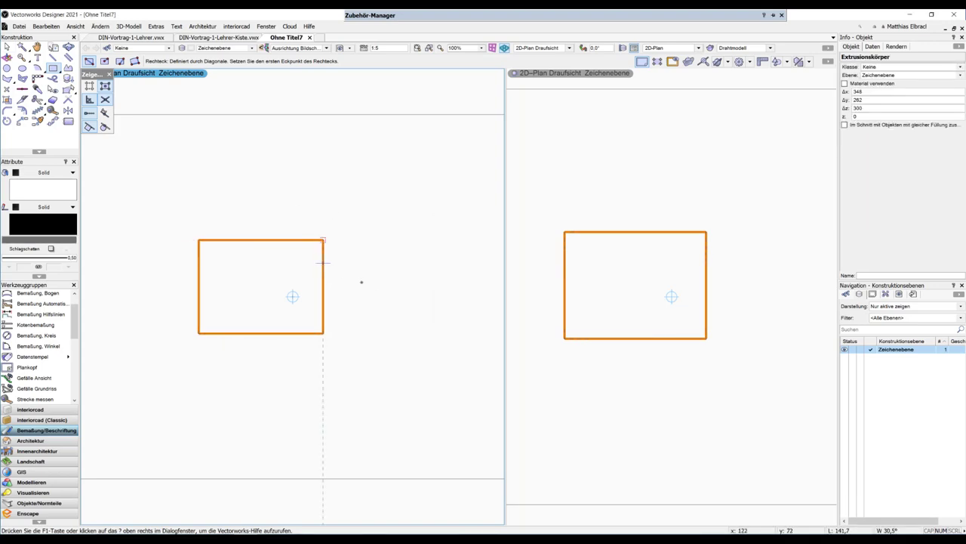
Step: Orbit the left pane to a 3D view and render the box shaded in OpenGL
ctrl+shift+middle_drag(382, 330, 336, 250)
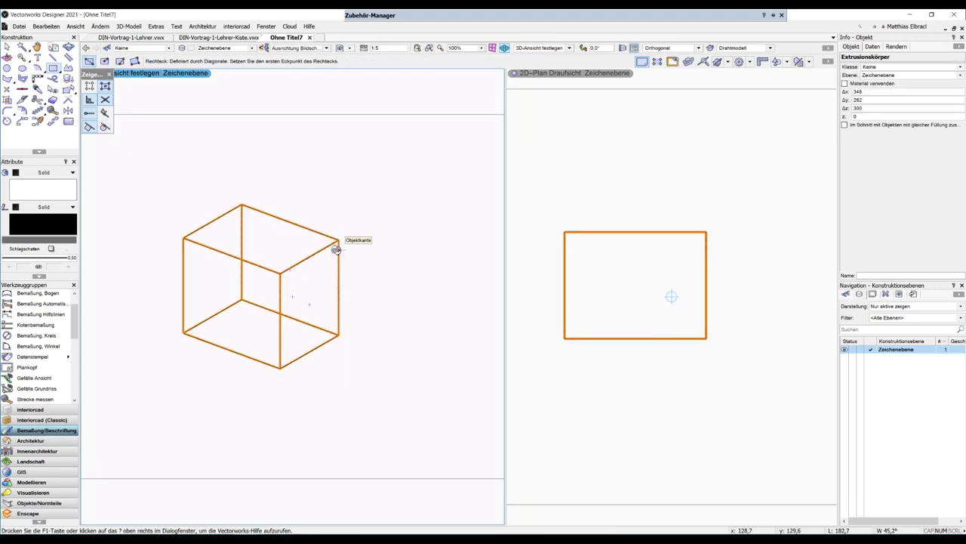
key(x)
key(ctrl+shift+g)
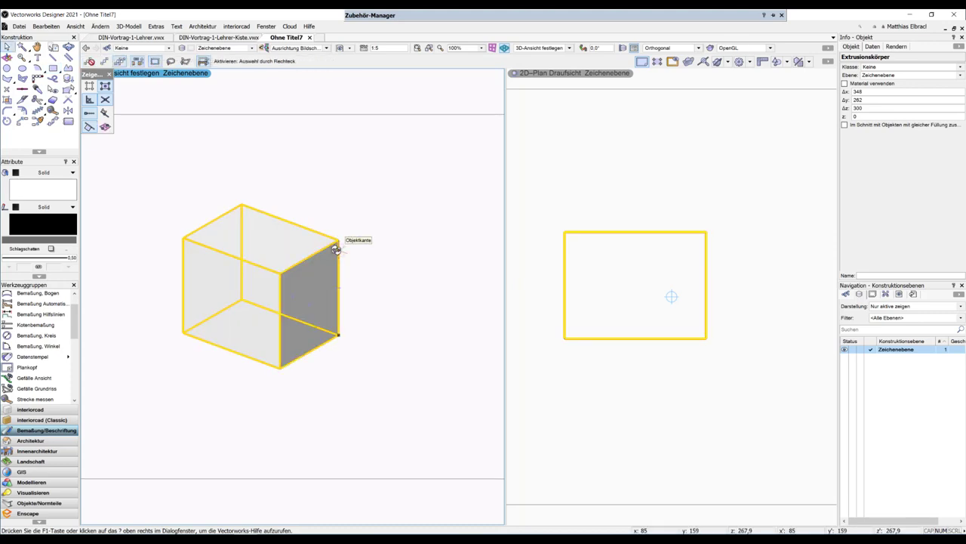
click(336, 249)
Step: Orbit the right pane, then display the Plan1 layout sheet there
mouse_move(640, 127)
ctrl+shift+middle_down()
mouse_move(772, 300)
mouse_move(715, 328)
mouse_move(635, 231)
mouse_move(662, 295)
mouse_move(830, 333)
ctrl+shift+middle_up()
click(873, 293)
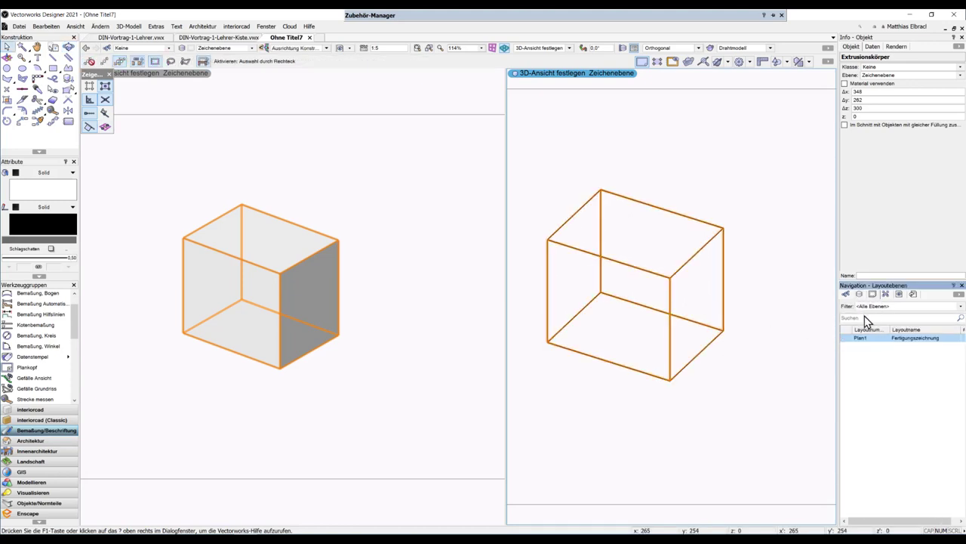
double_click(848, 339)
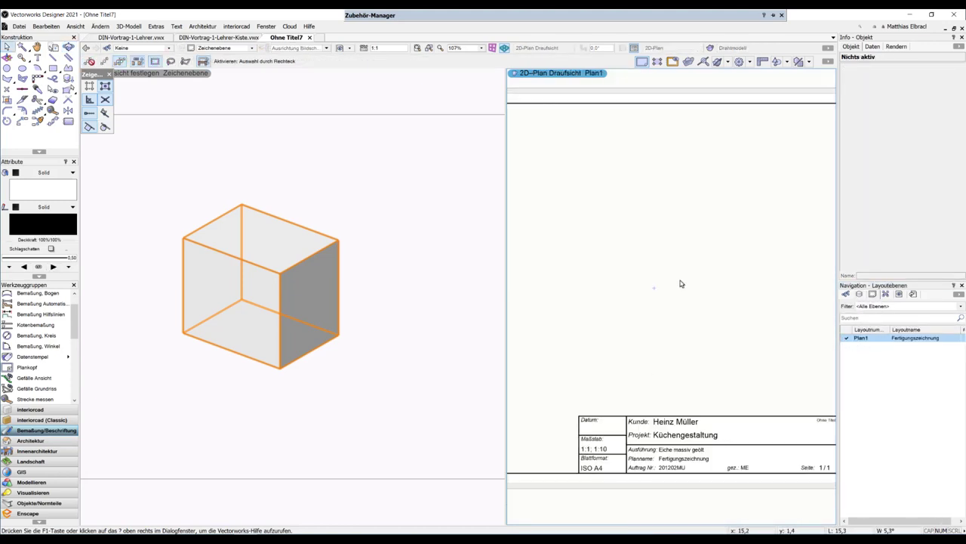
Step: Detach the Plan1 layout pane into its own floating window
key(x)
scroll(649, 288, up, 5)
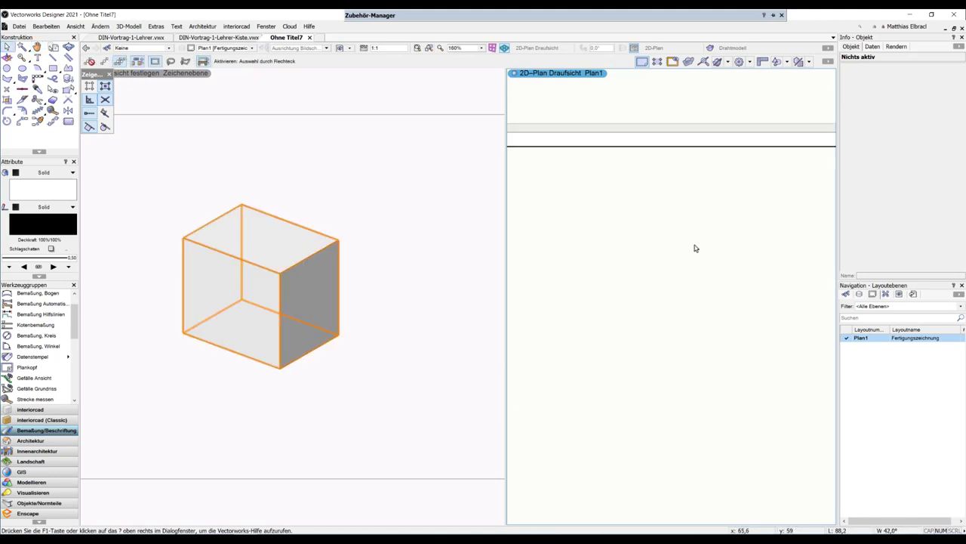
scroll(627, 254, down, 3)
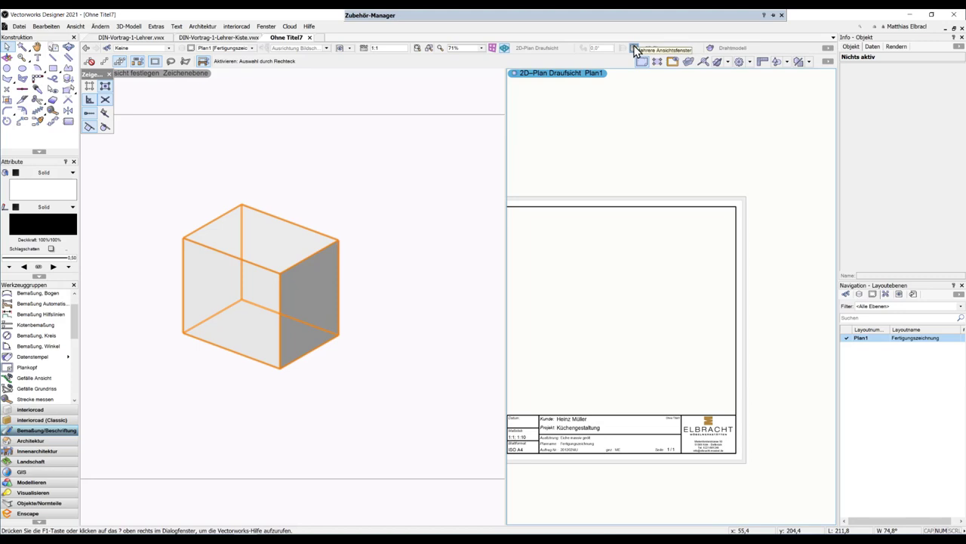
right_click(571, 76)
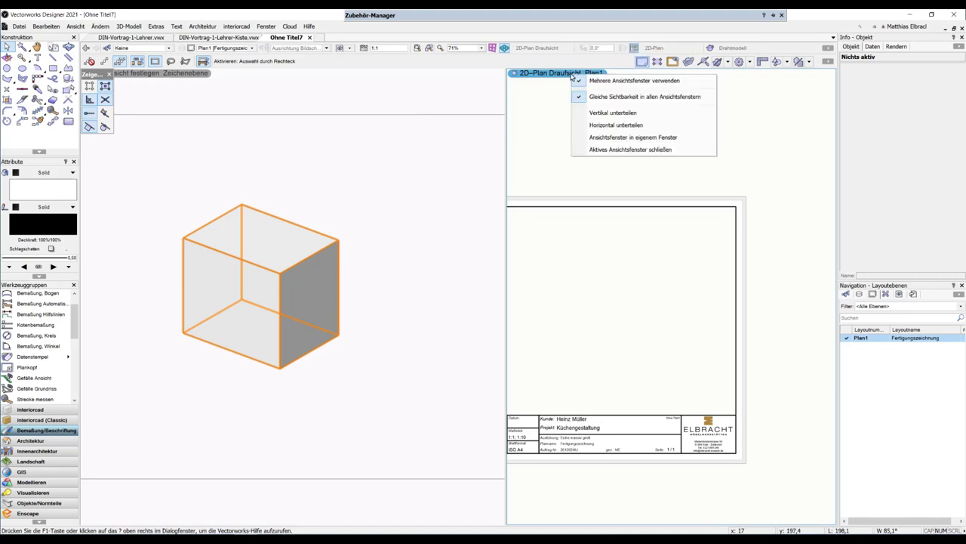
click(627, 137)
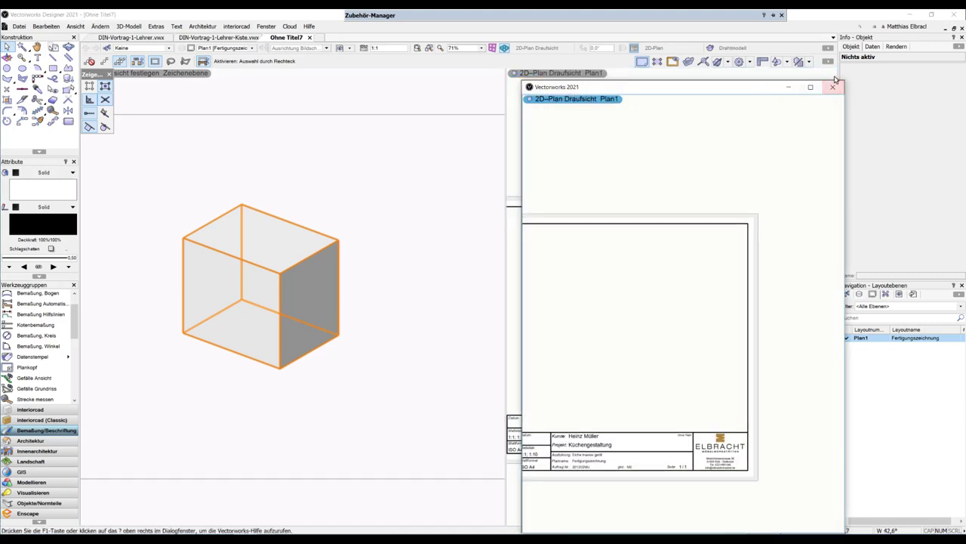
Step: Move and shrink the floating Plan1 window so the whole sheet fits
drag(744, 88, 623, 87)
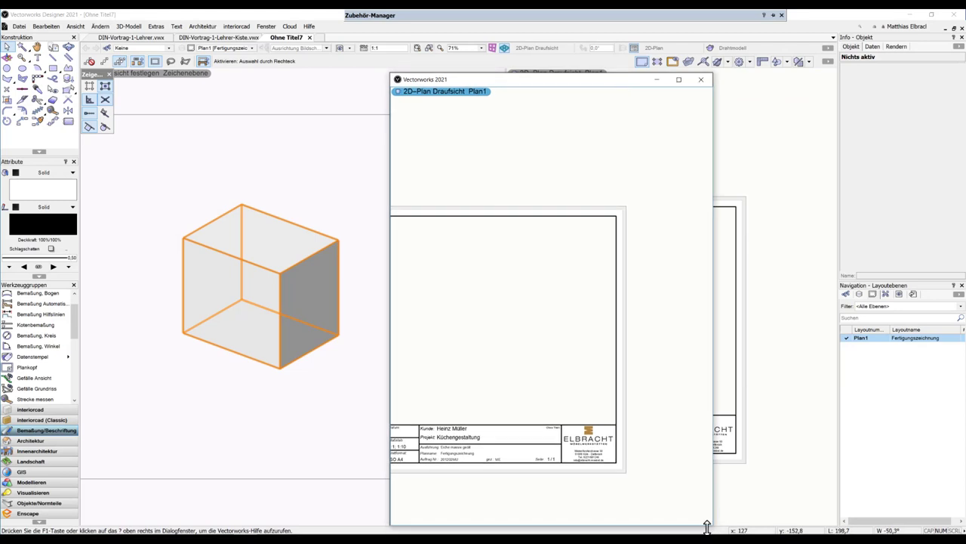
mouse_move(706, 526)
mouse_down()
mouse_move(647, 339)
mouse_move(639, 226)
mouse_up()
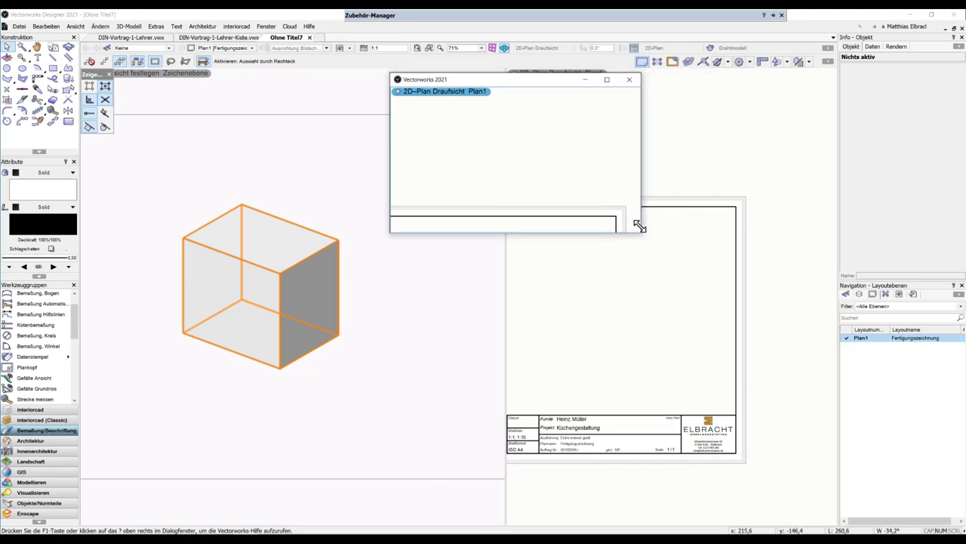
drag(517, 86, 753, 122)
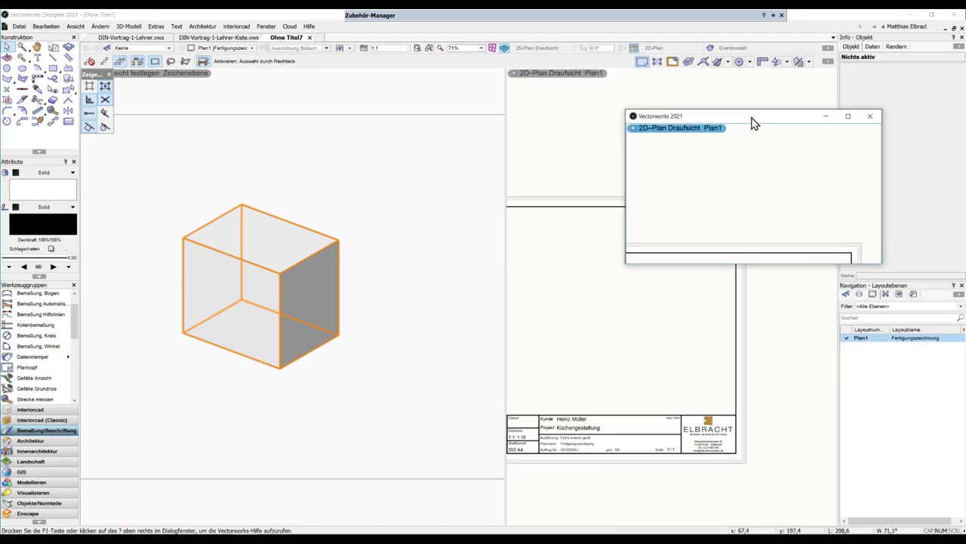
scroll(751, 230, up, 2)
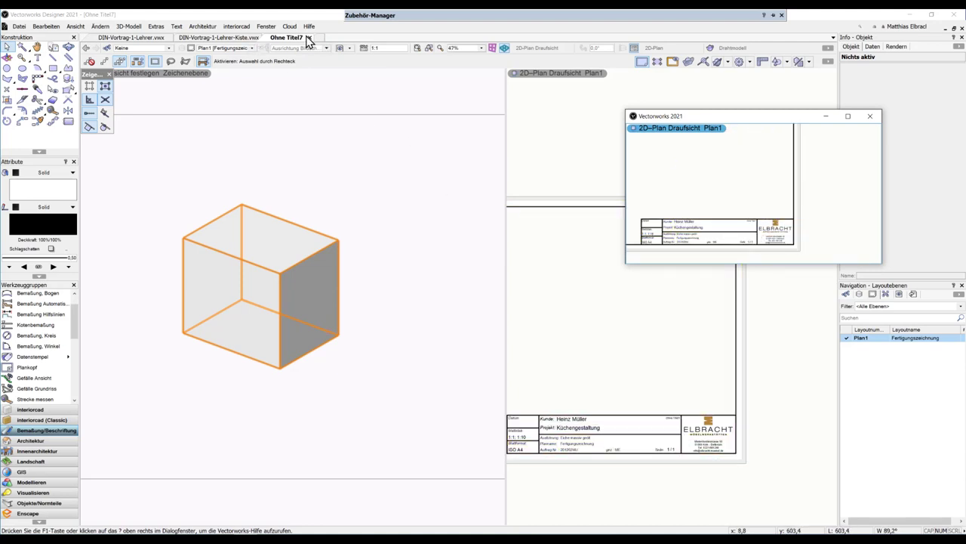
click(308, 38)
Step: Close Ohne Titel7 without saving and select the box's back panel in the Kiste drawing
click(493, 299)
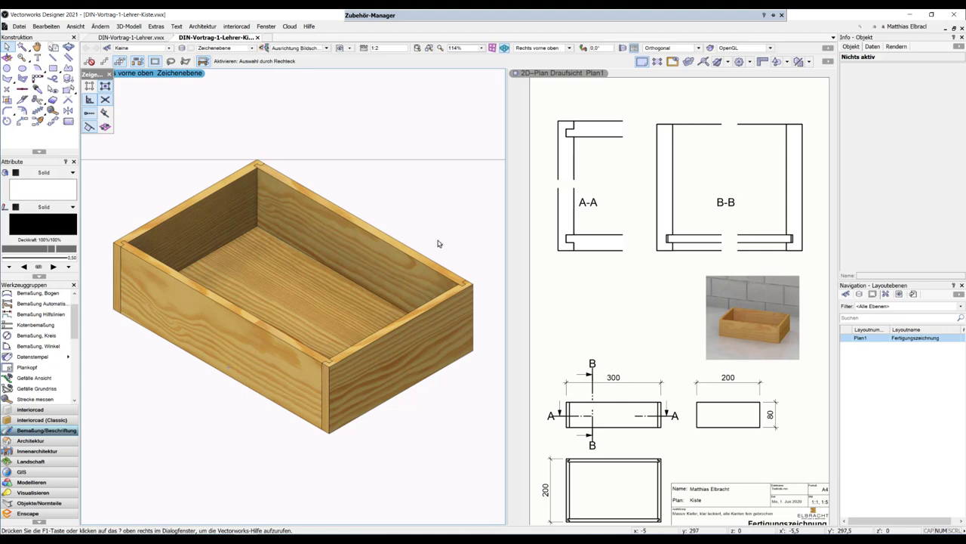
click(343, 216)
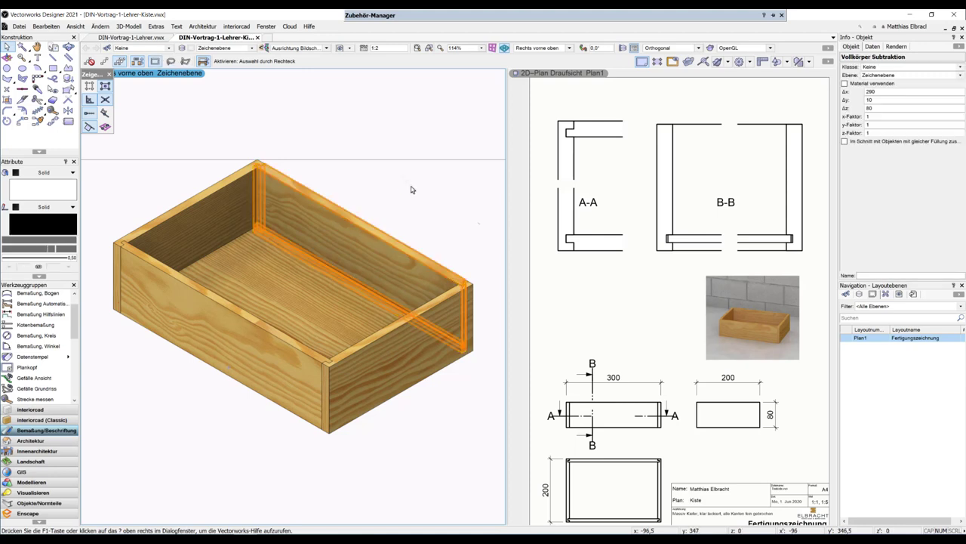
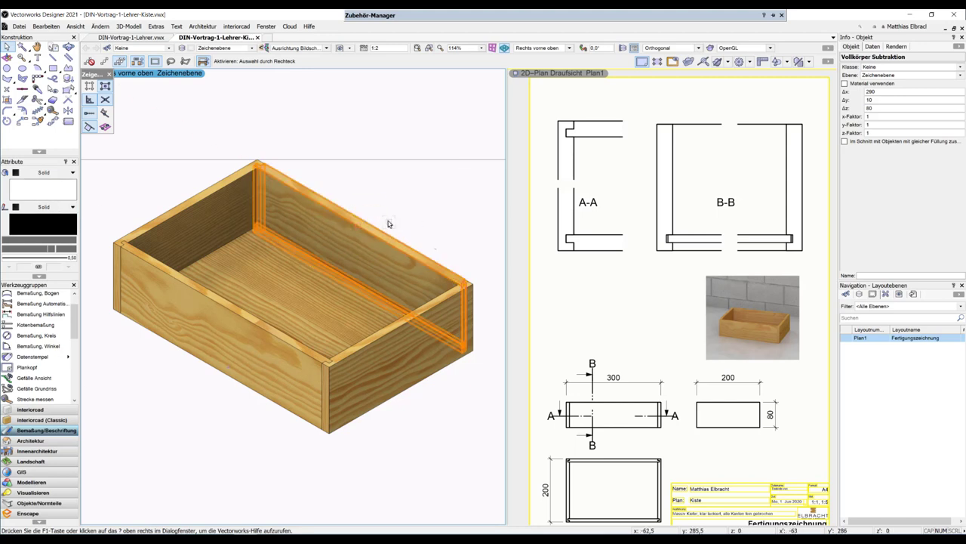
Step: Create class 1-Seite-lang, visible in saved views and viewports, set to edit after creation
click(400, 198)
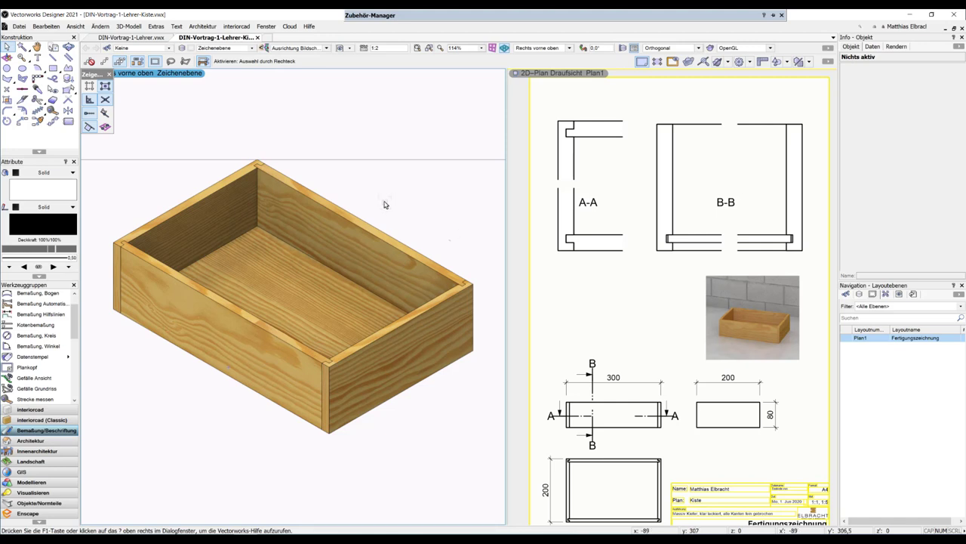
right_click(320, 111)
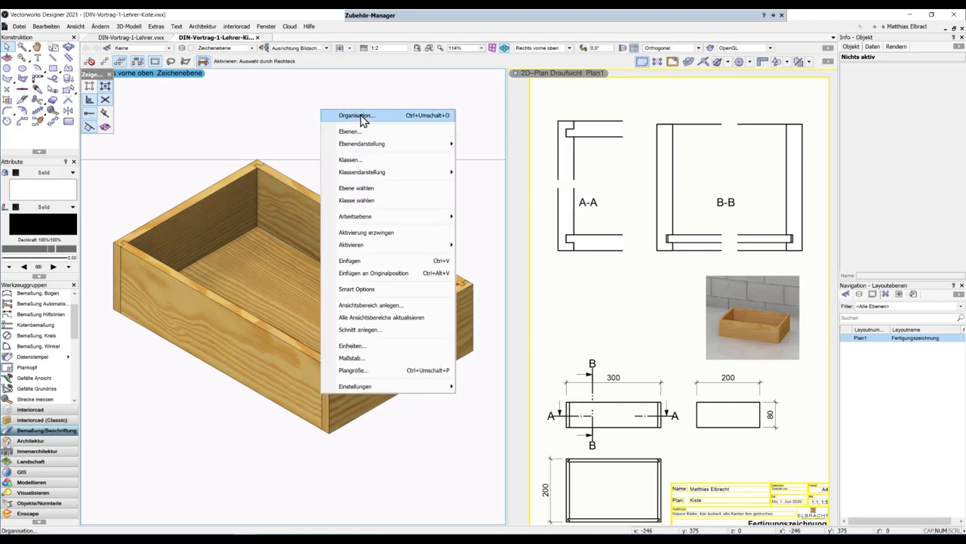
click(359, 115)
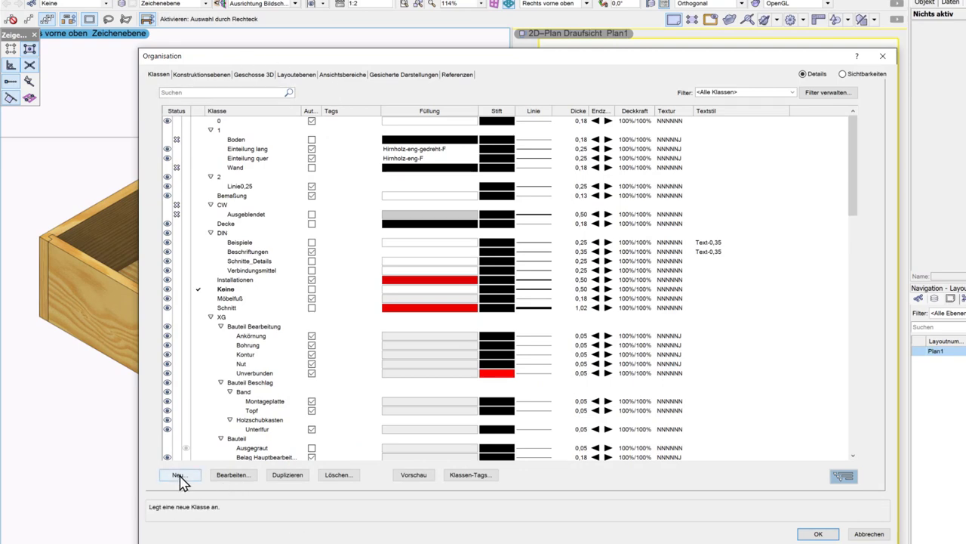
click(178, 475)
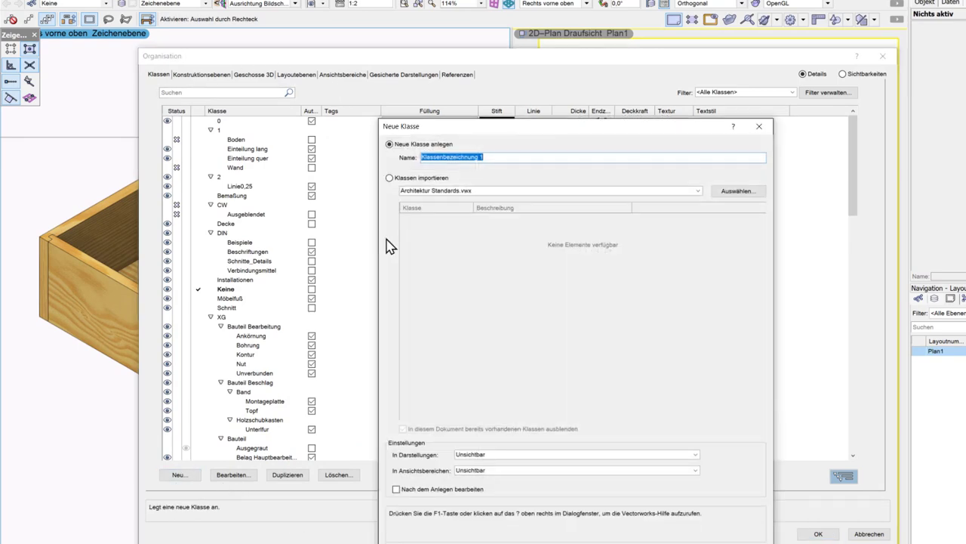
text(1-Seite-lang)
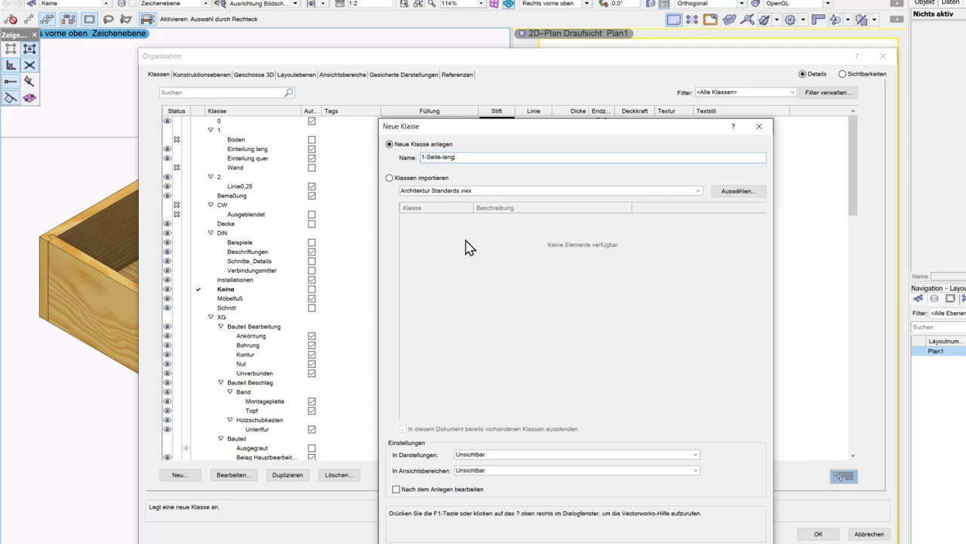
click(483, 456)
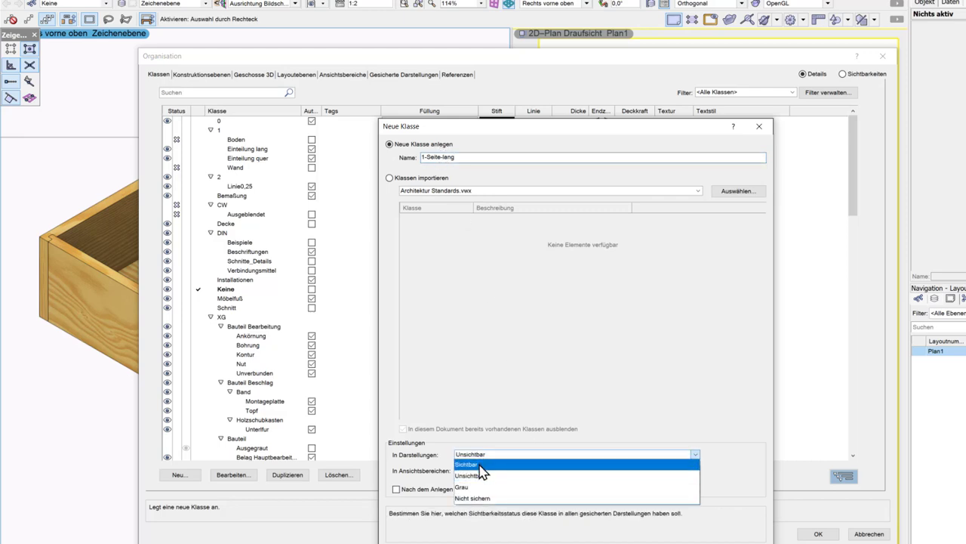
click(483, 464)
click(484, 471)
click(481, 481)
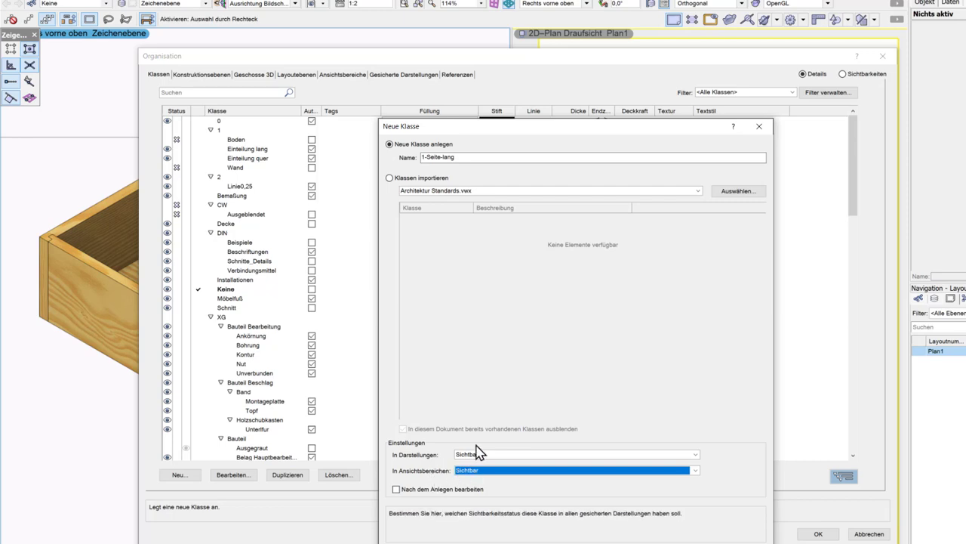
click(397, 490)
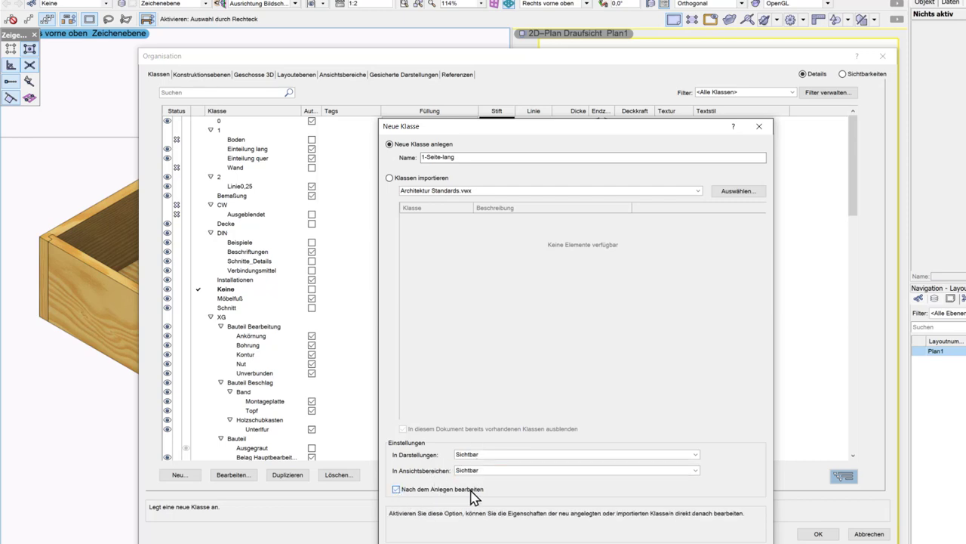
key(Return)
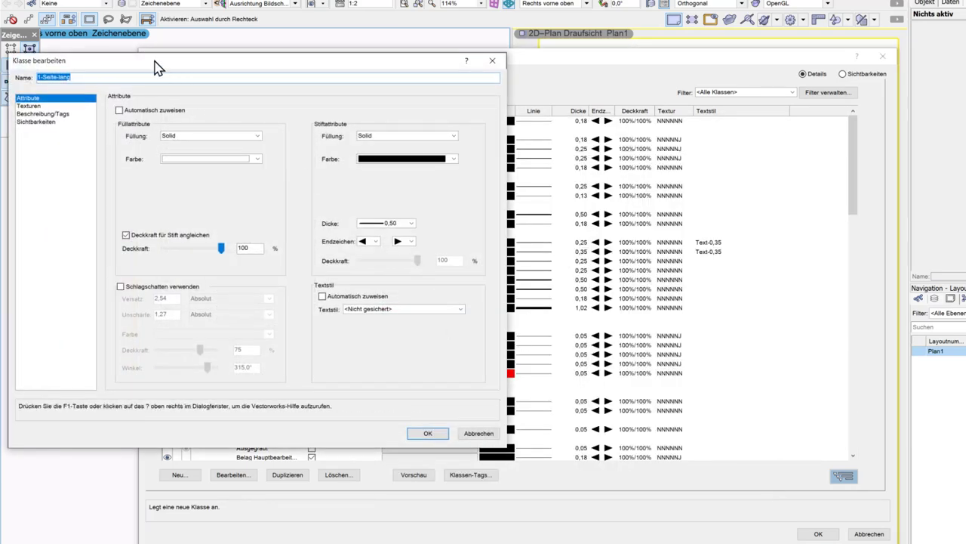
Step: Give class 1-Seite-lang an automatically assigned Hirnholz-eng-F hatch fill and confirm
drag(172, 62, 361, 98)
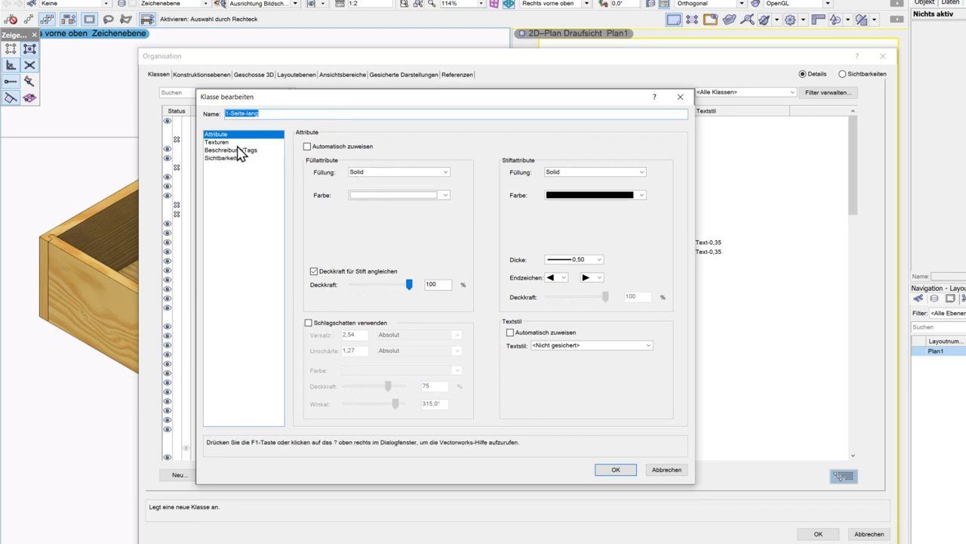
click(307, 147)
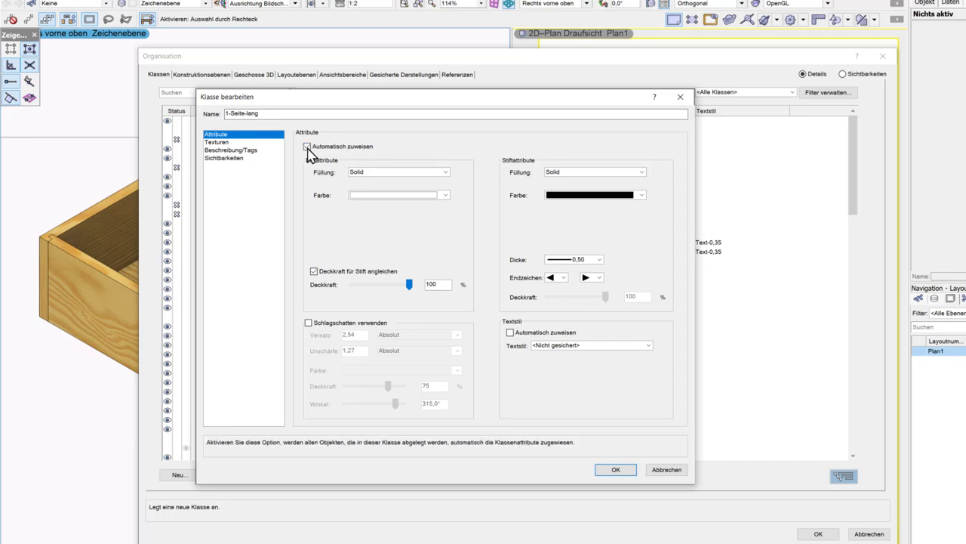
click(369, 174)
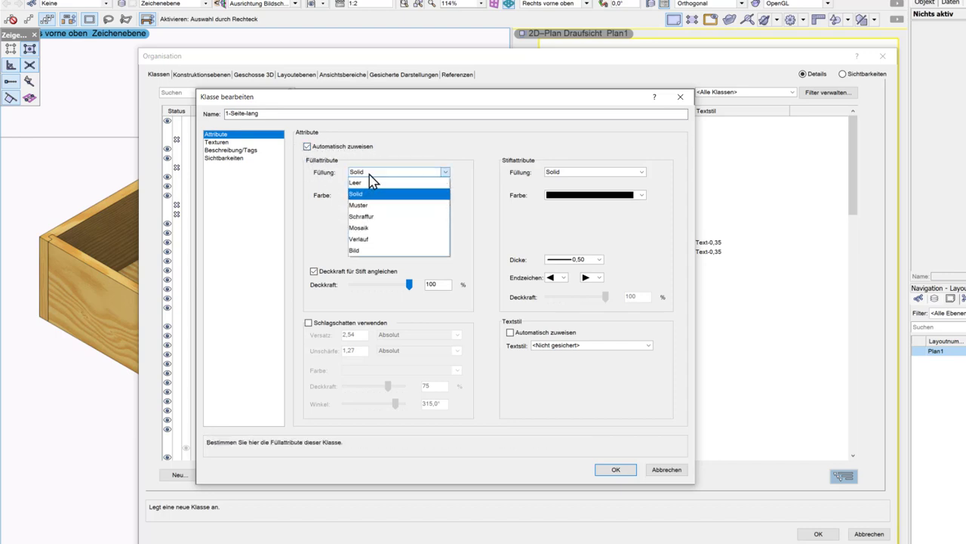
click(375, 219)
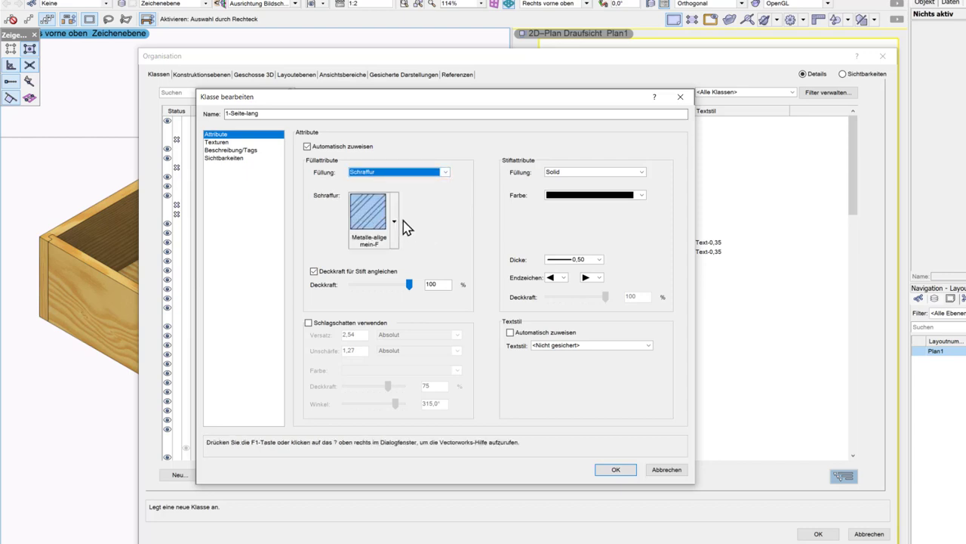
click(394, 221)
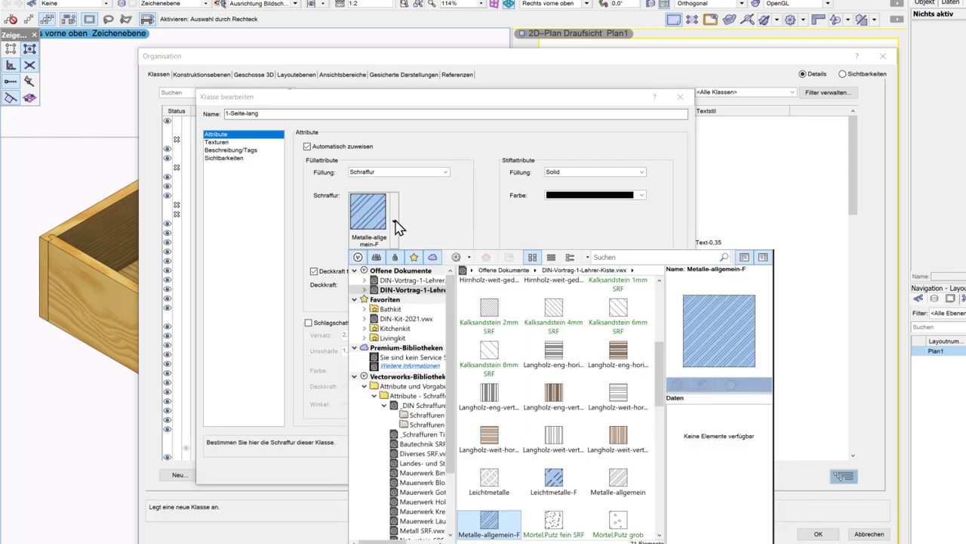
click(562, 364)
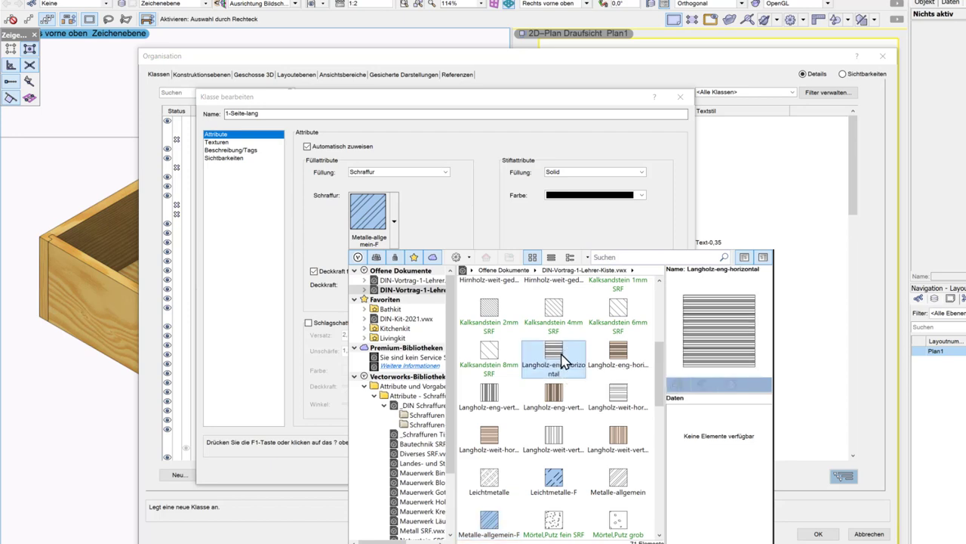
key(h)
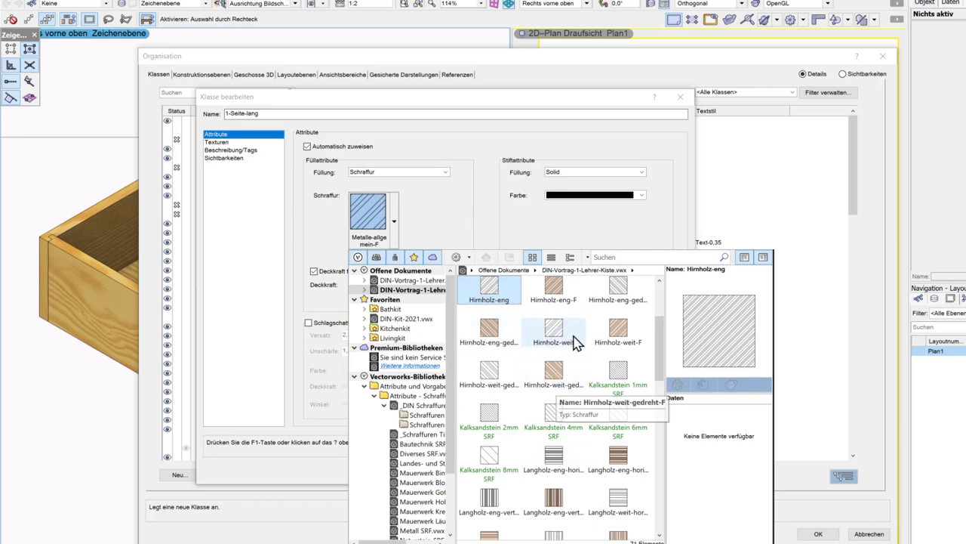
double_click(557, 293)
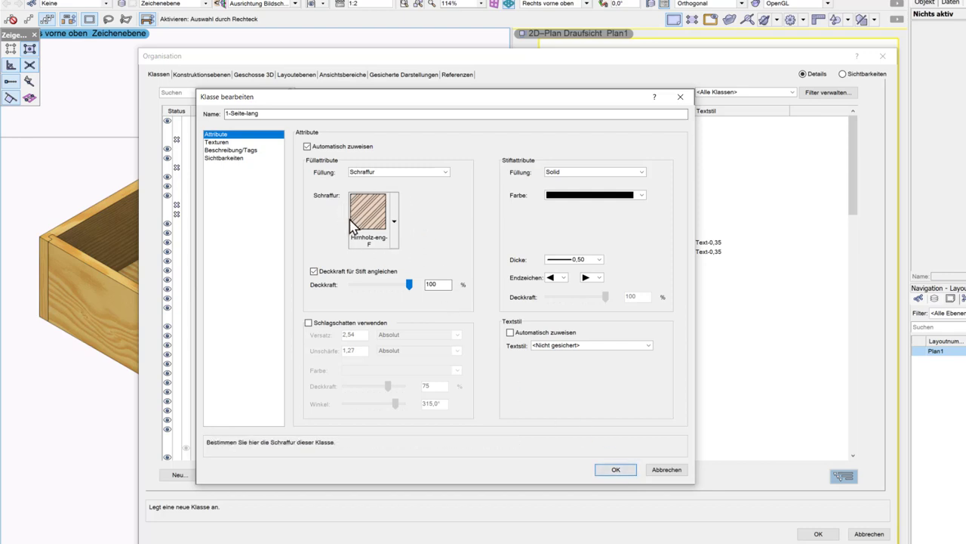
click(612, 471)
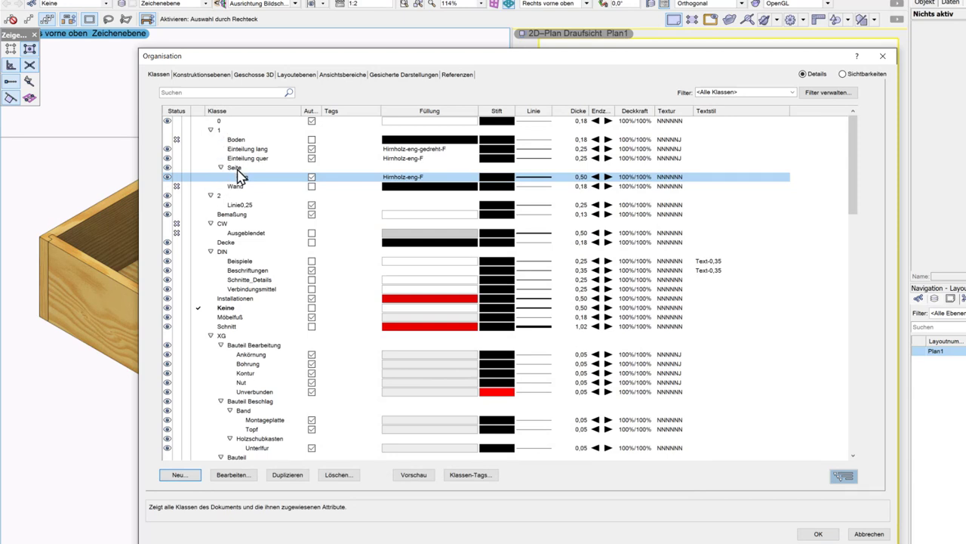
Step: Duplicate class 1-Seite-lang and rename the copy to 1-Seite-kurz
click(293, 476)
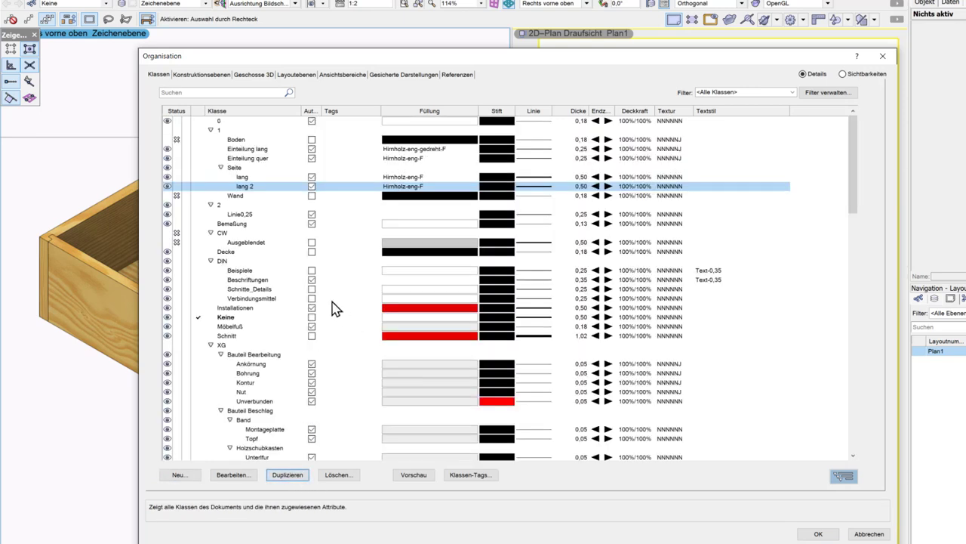
click(235, 474)
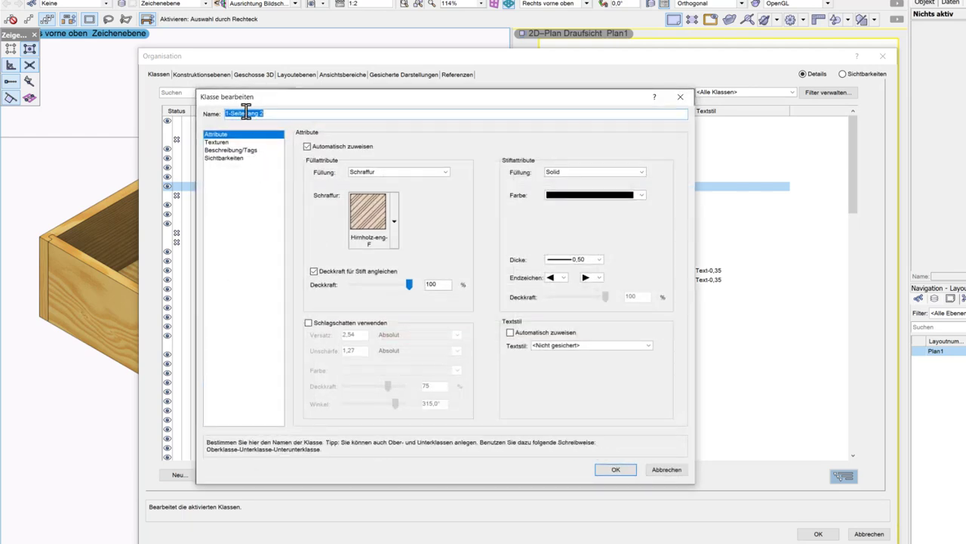
click(247, 113)
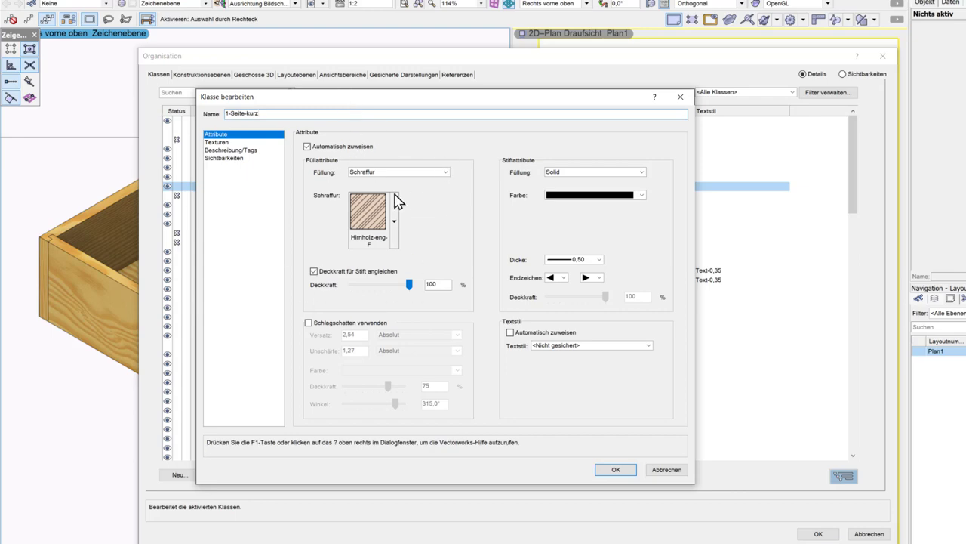
click(620, 471)
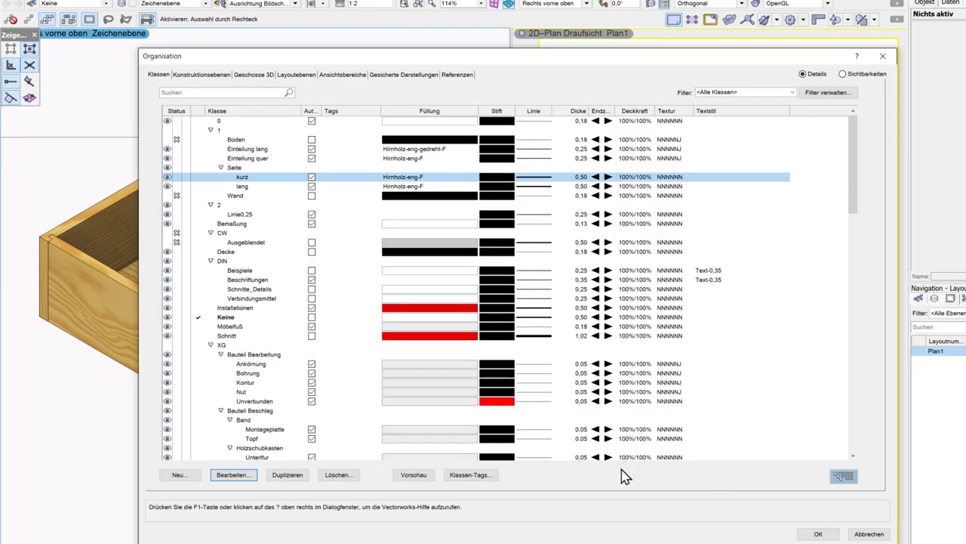
Step: Assign the back and front boards to class 1-Seite-lang and apply its attributes
click(817, 533)
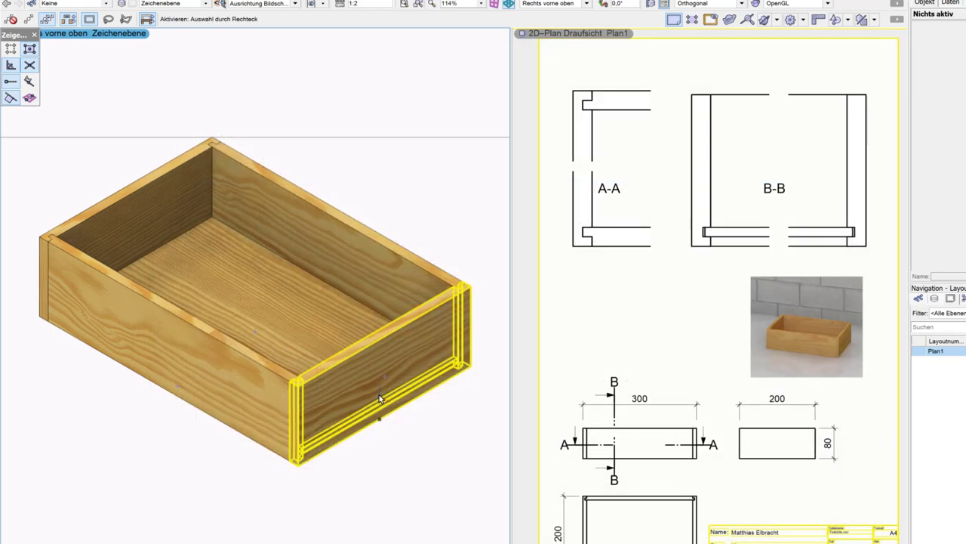
click(332, 196)
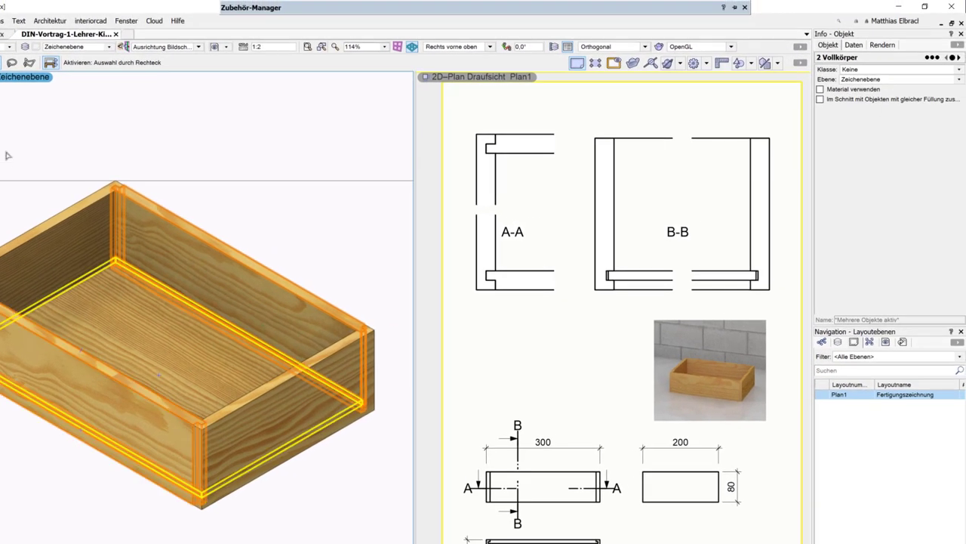
shift+click(113, 301)
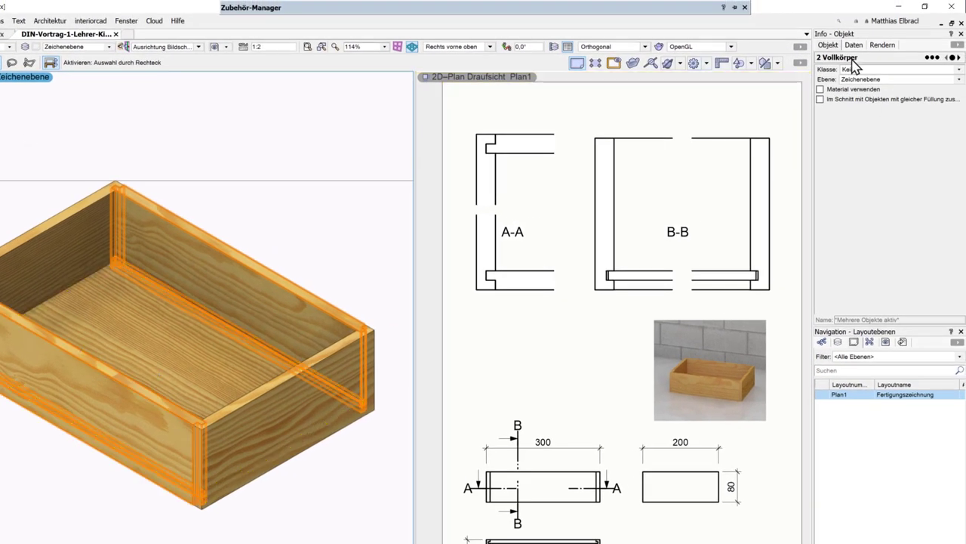
click(861, 70)
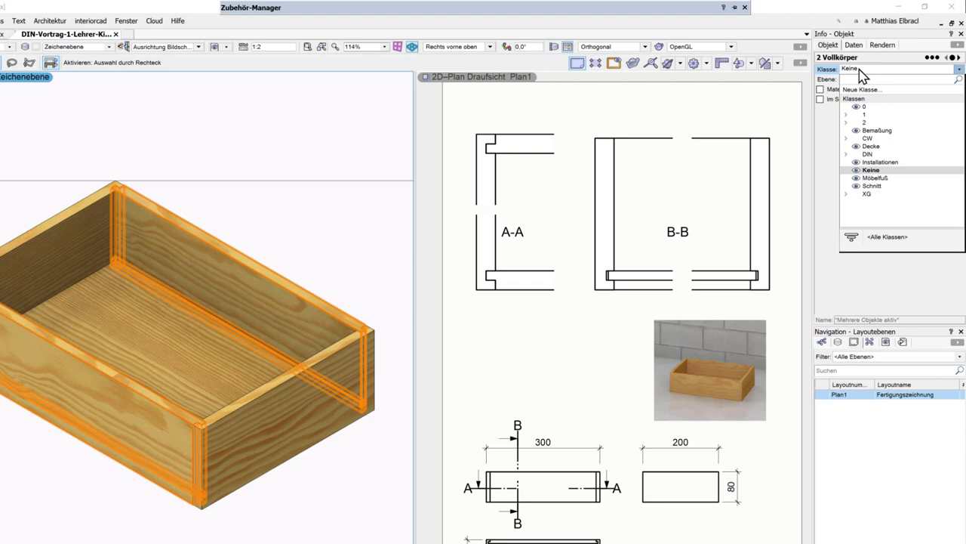
click(846, 115)
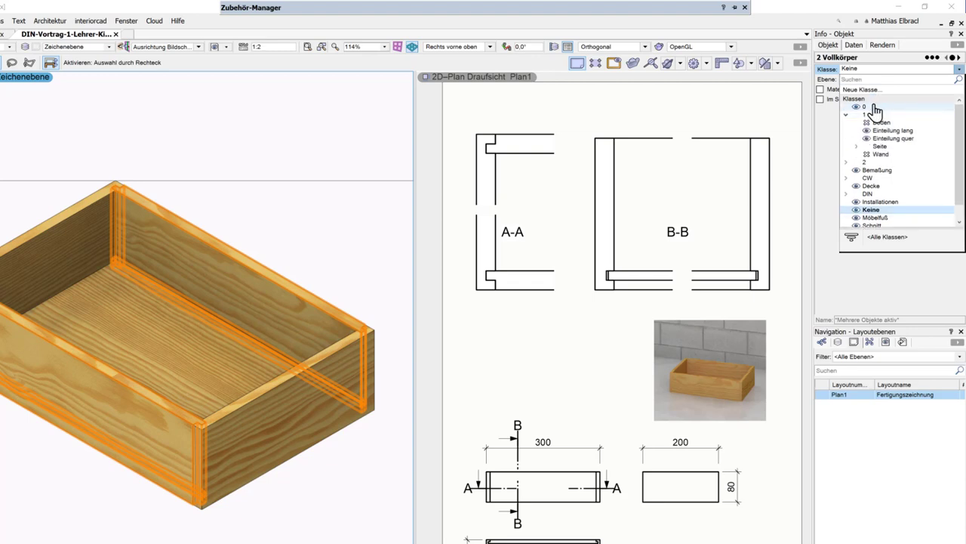
click(856, 146)
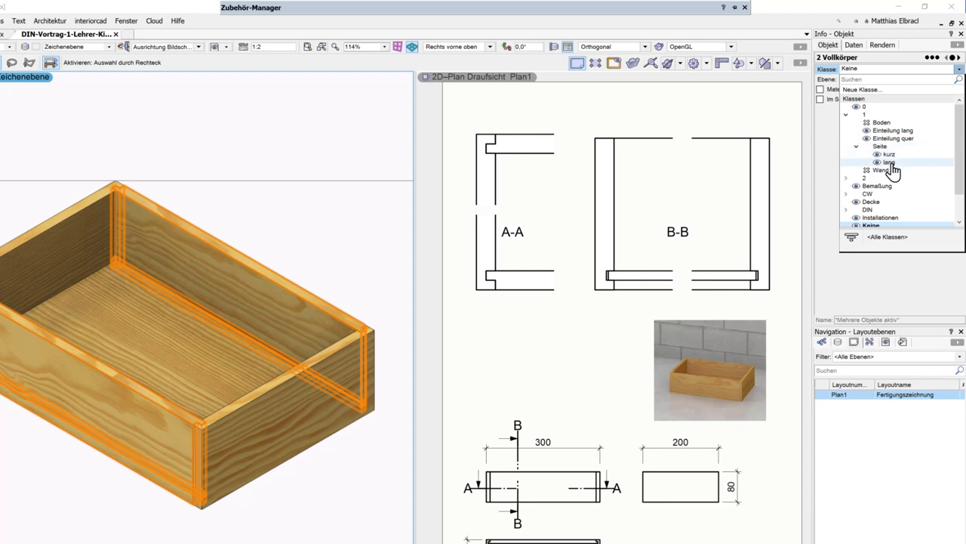
click(889, 163)
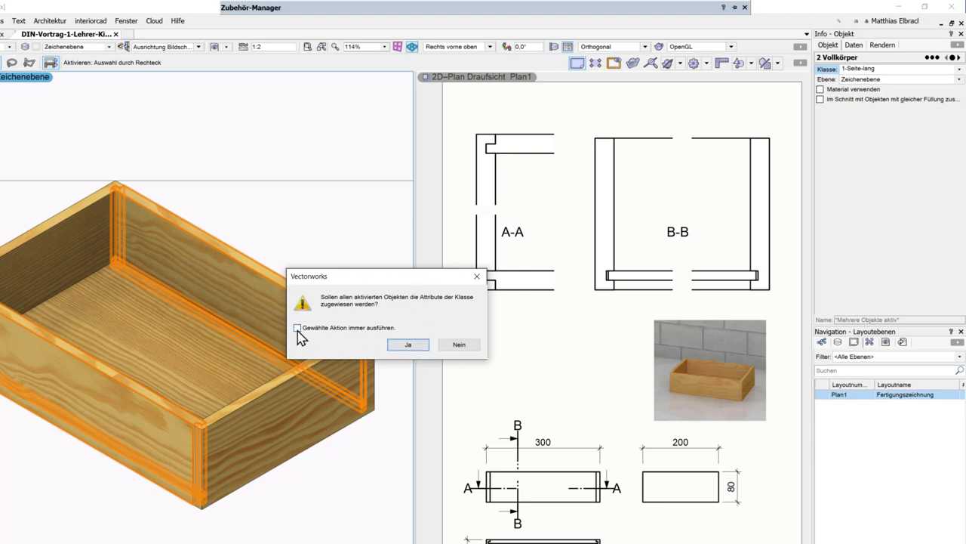
click(408, 344)
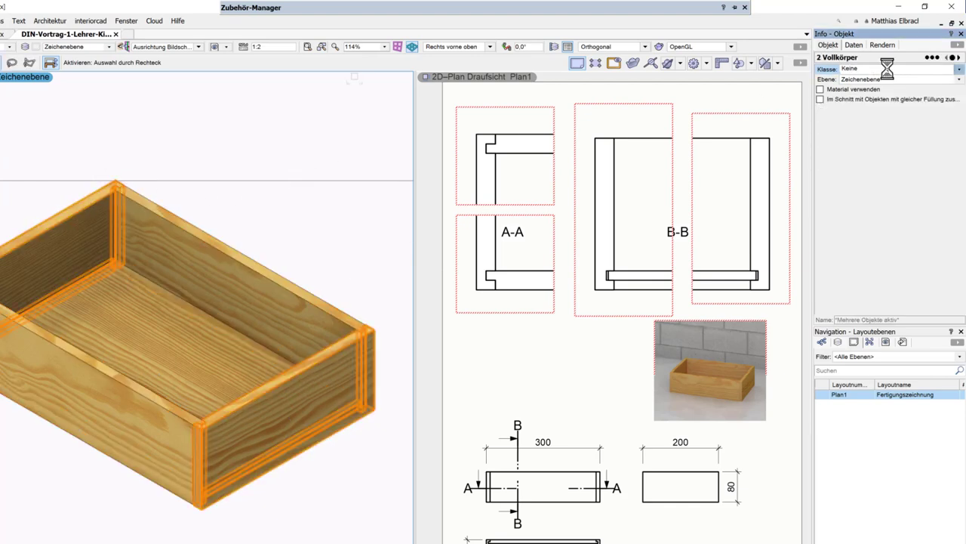
Step: Reassign the selected boards to class 1-Seite-kurz with its attributes, then select the bottom board
click(912, 66)
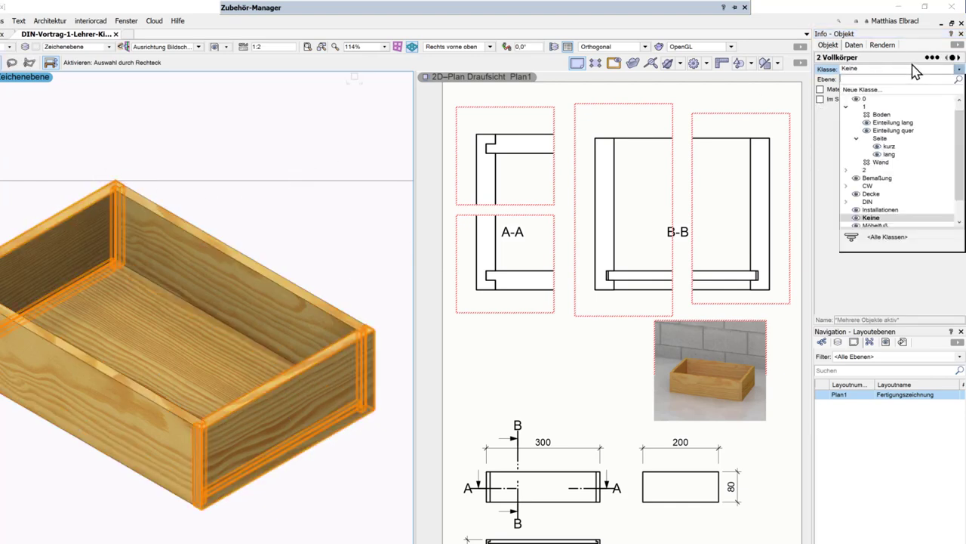
click(889, 146)
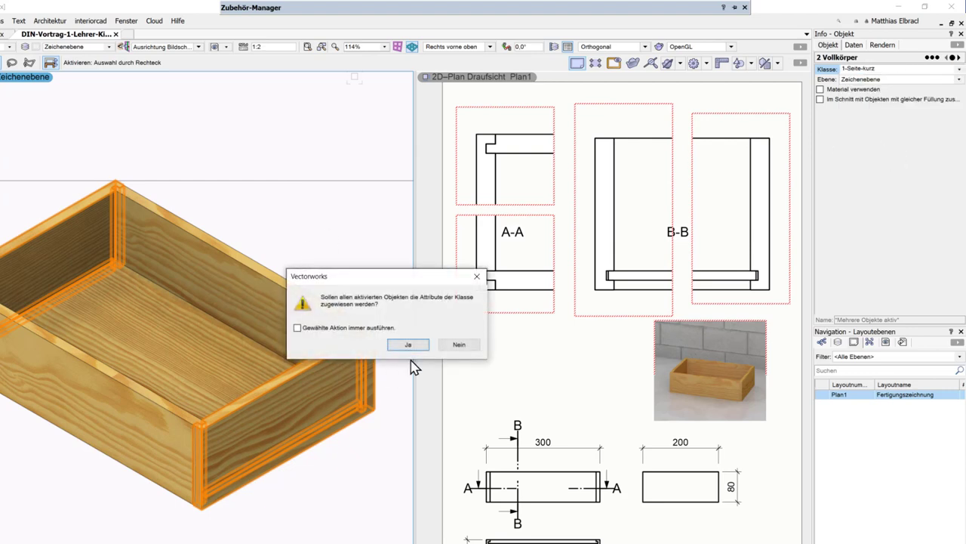
click(408, 345)
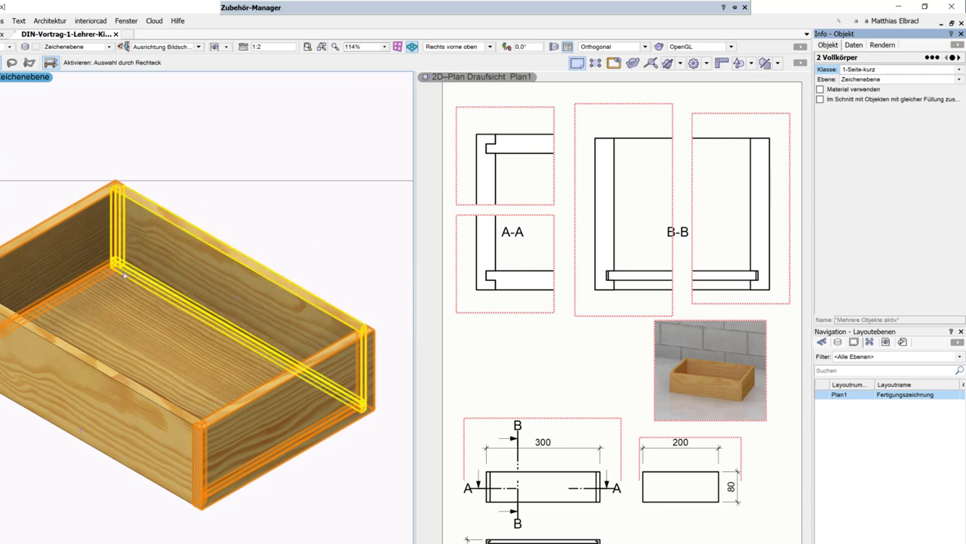
click(155, 343)
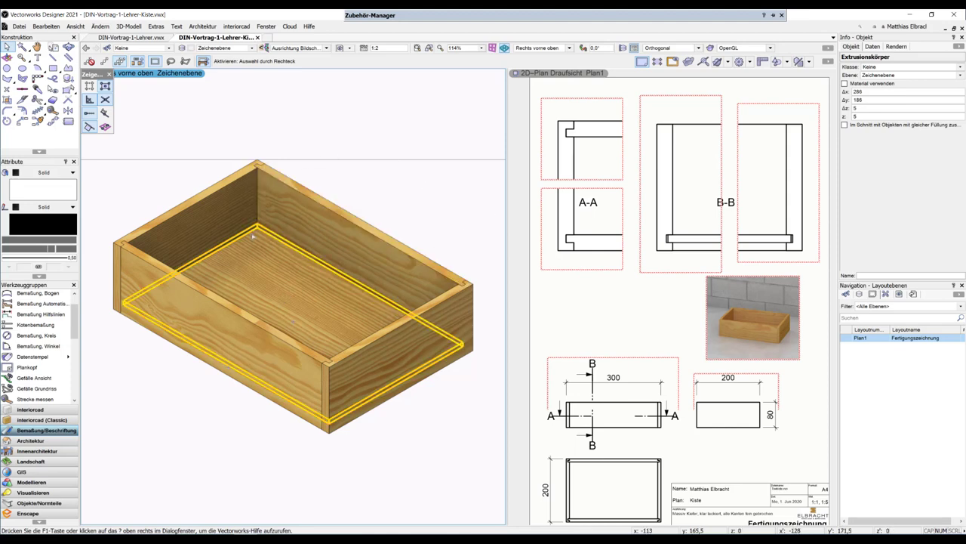
Step: Change the bottom board's fill from solid to the Platten-04horizontal-F hatch
click(53, 178)
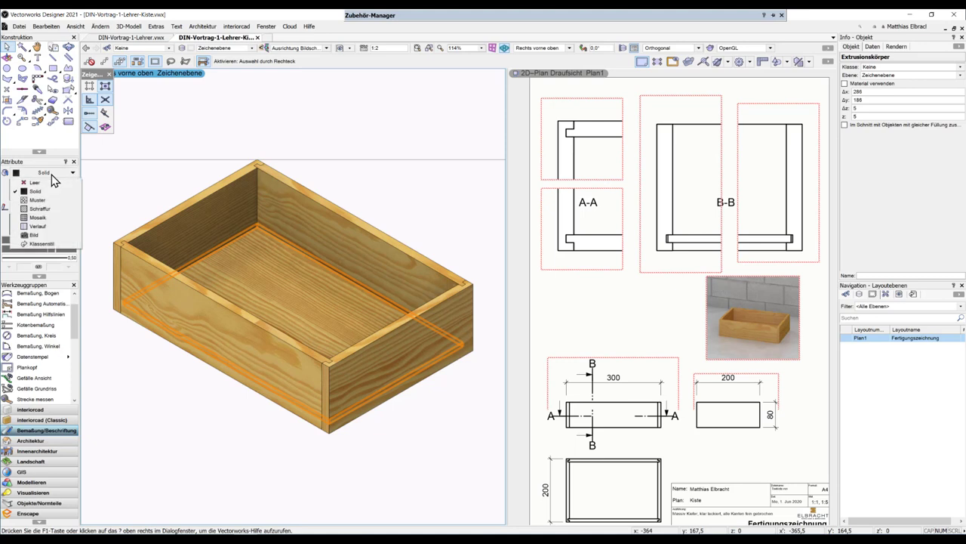
click(55, 213)
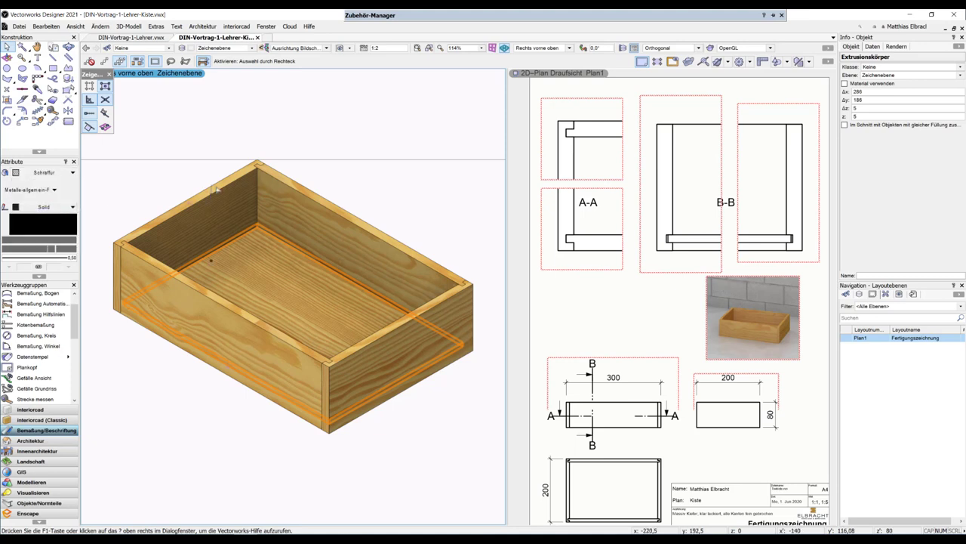
click(38, 191)
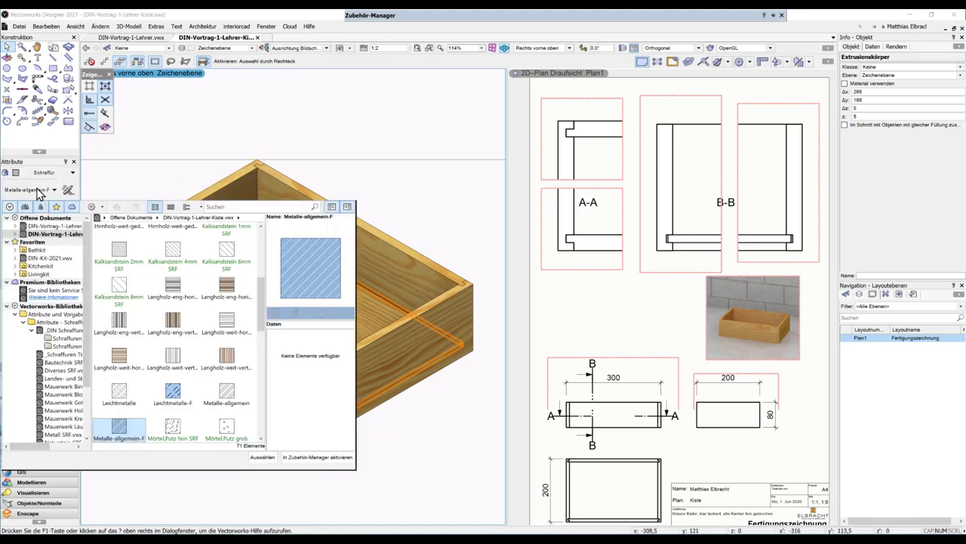
click(173, 249)
key(p)
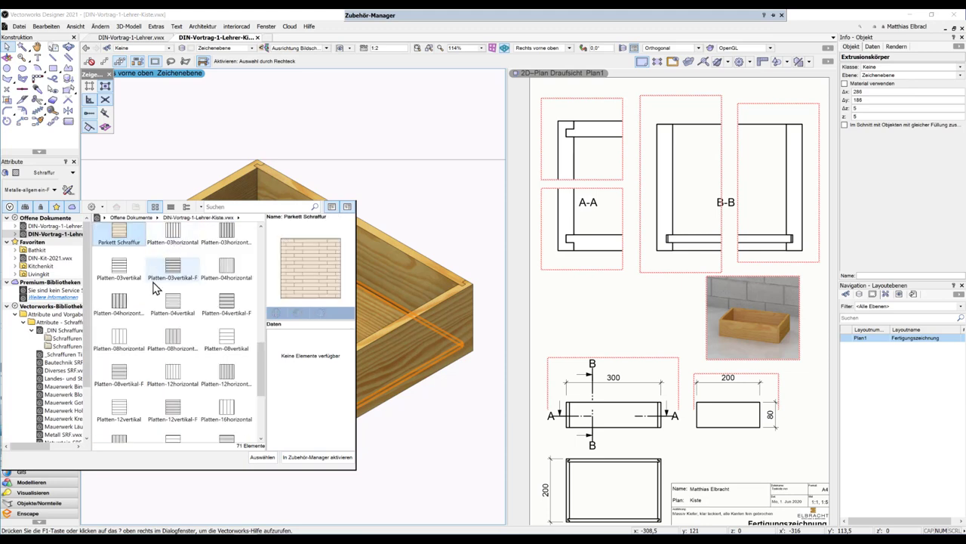
click(121, 308)
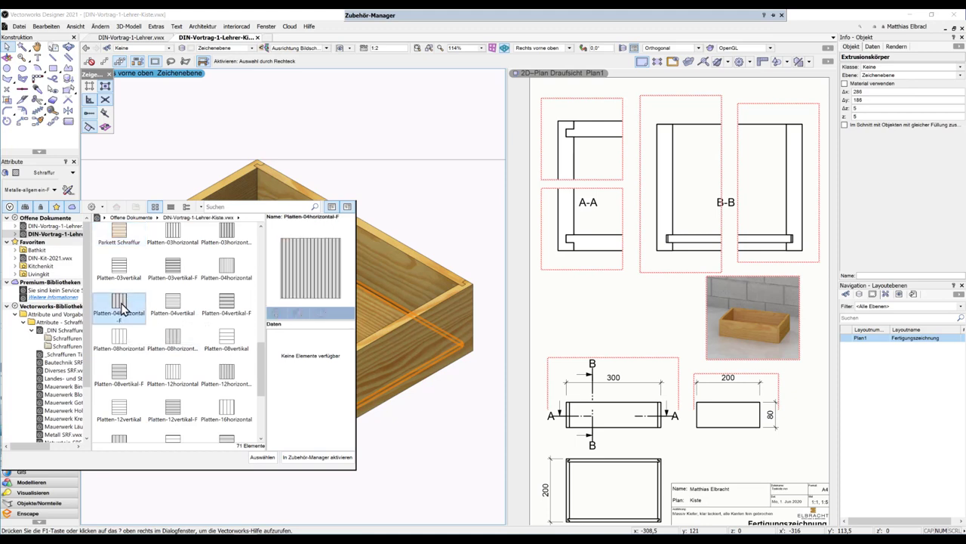
click(262, 457)
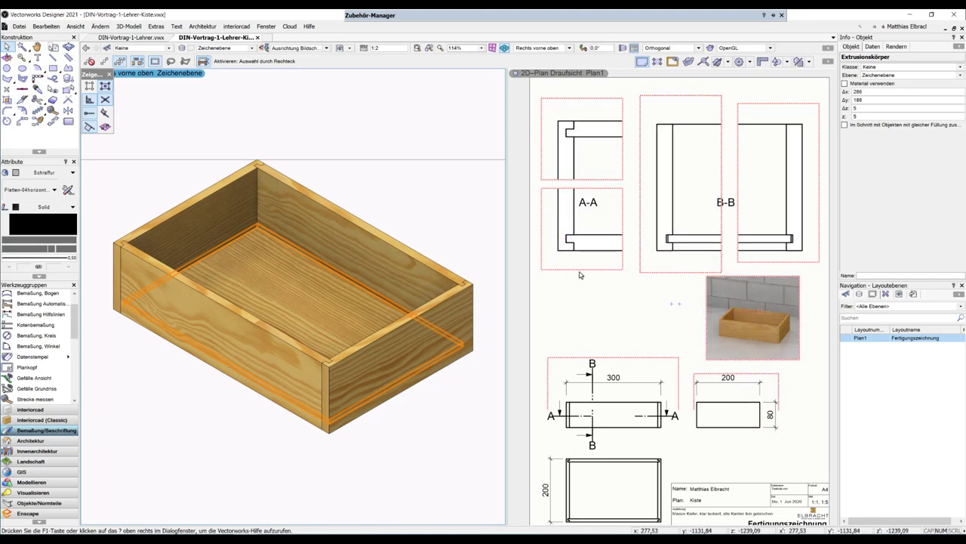
Step: Update all section viewports on the layout sheet so they show hatching
right_click(559, 313)
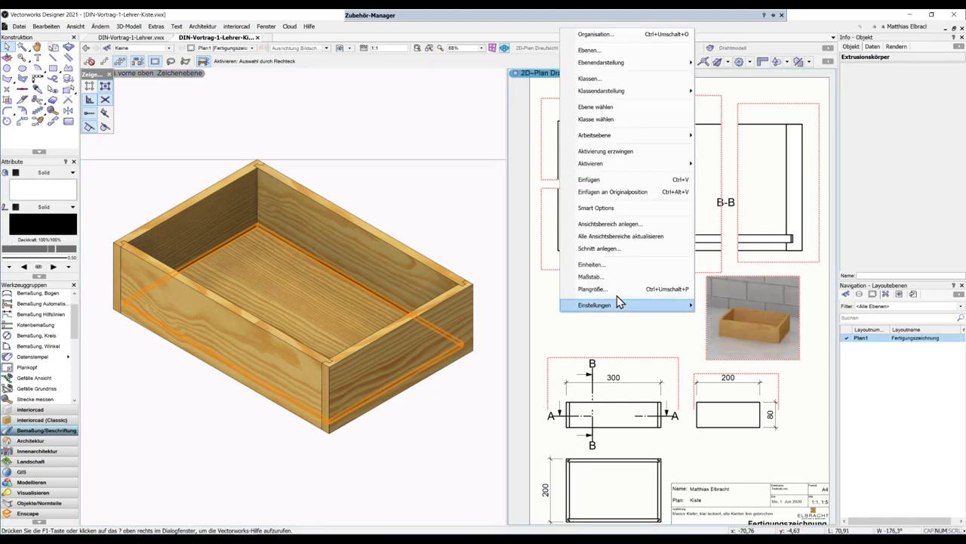
click(624, 237)
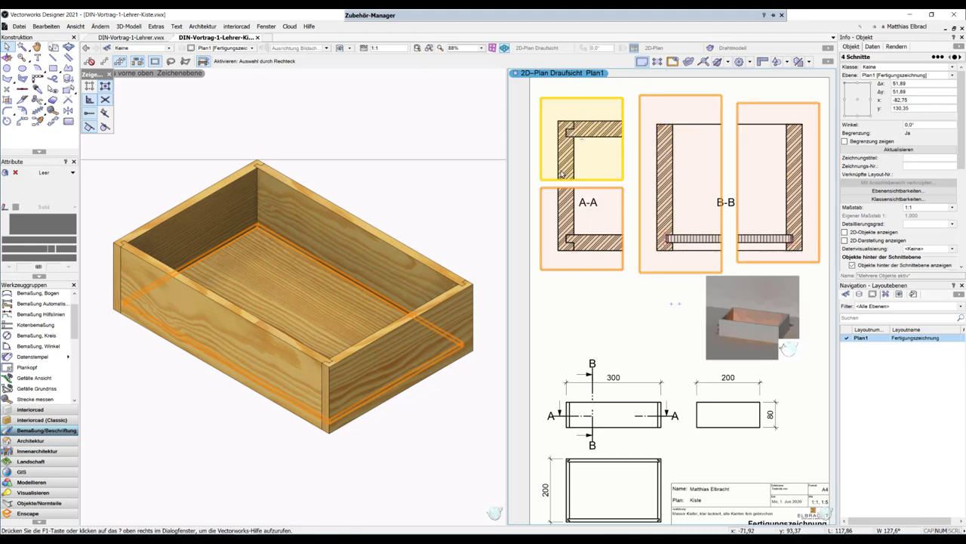
click(602, 298)
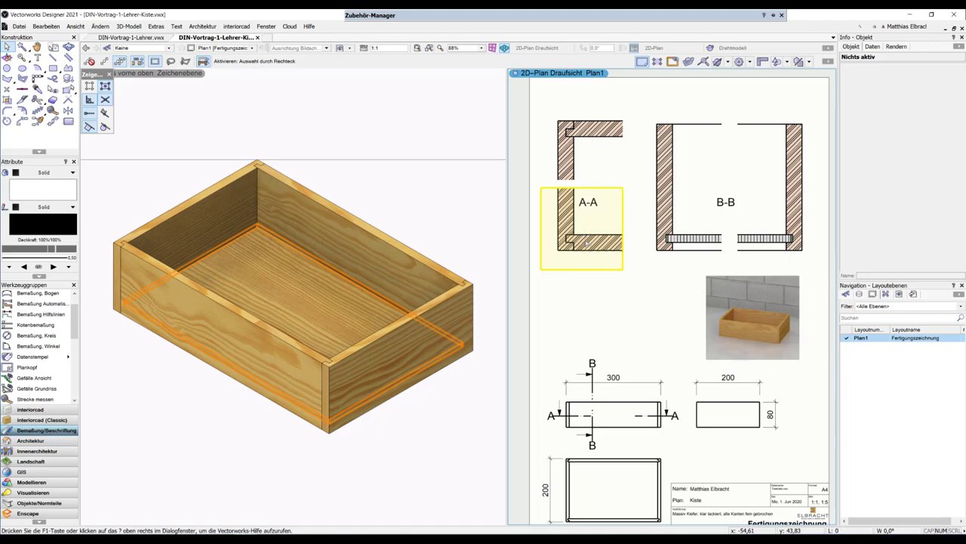
Step: Override class 1-Seite-kurz in section A-A with the Langholz-eng-vertikal hatch
click(583, 228)
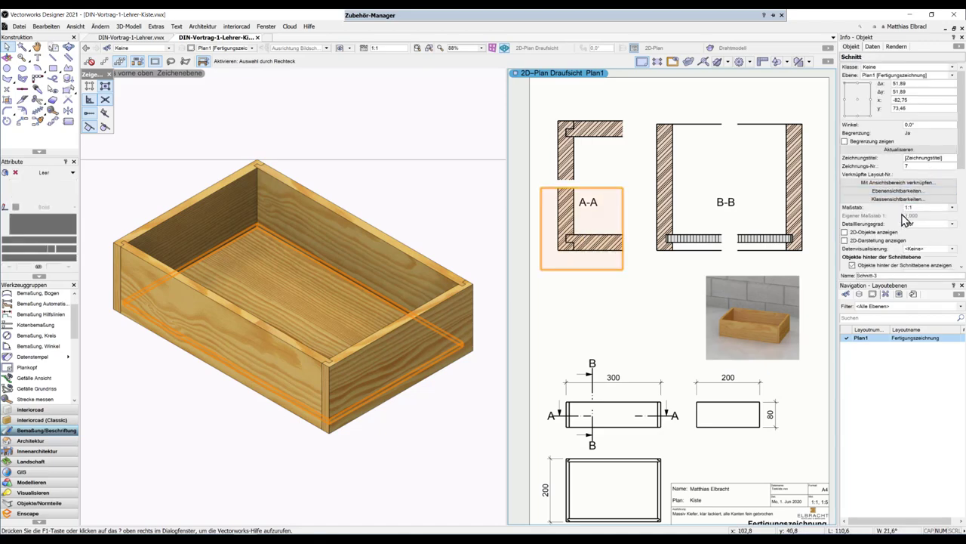
click(902, 199)
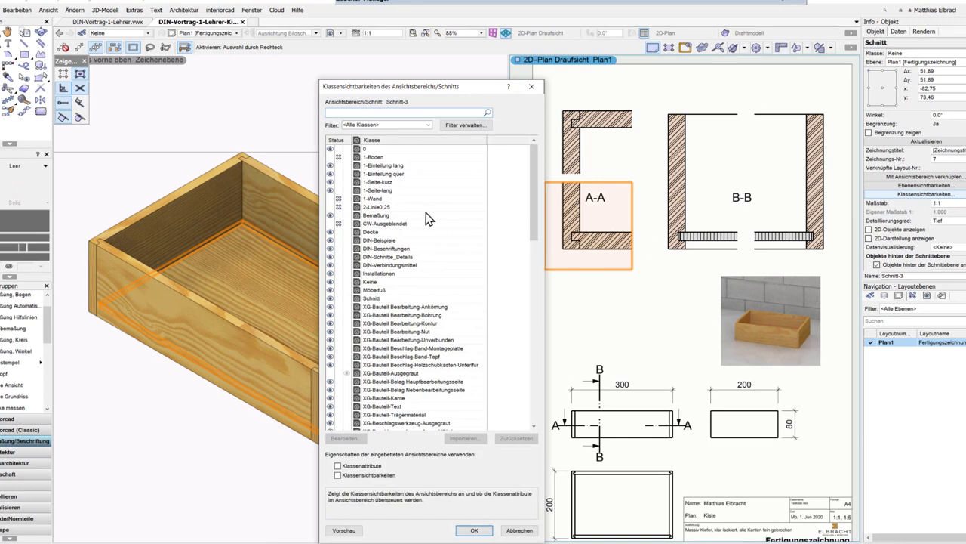
click(381, 183)
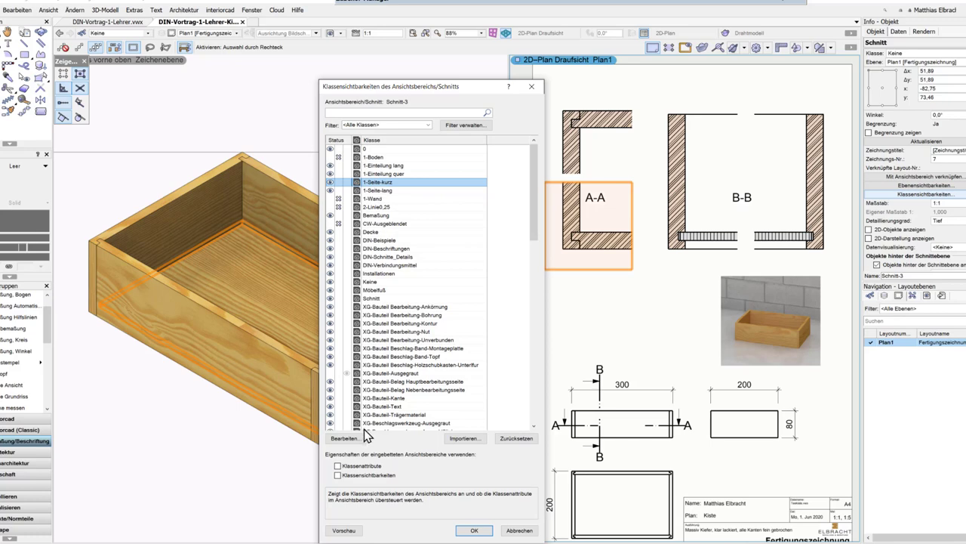
click(360, 440)
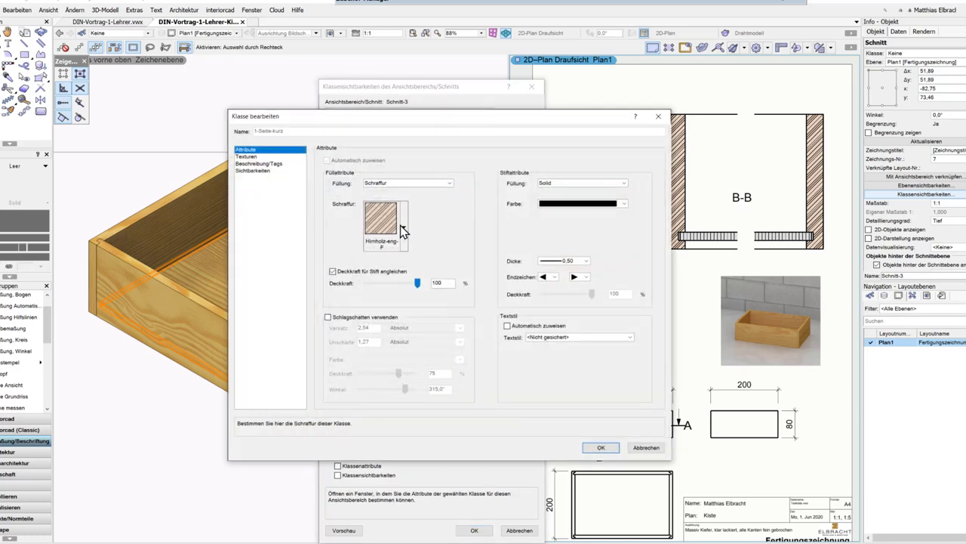
click(404, 230)
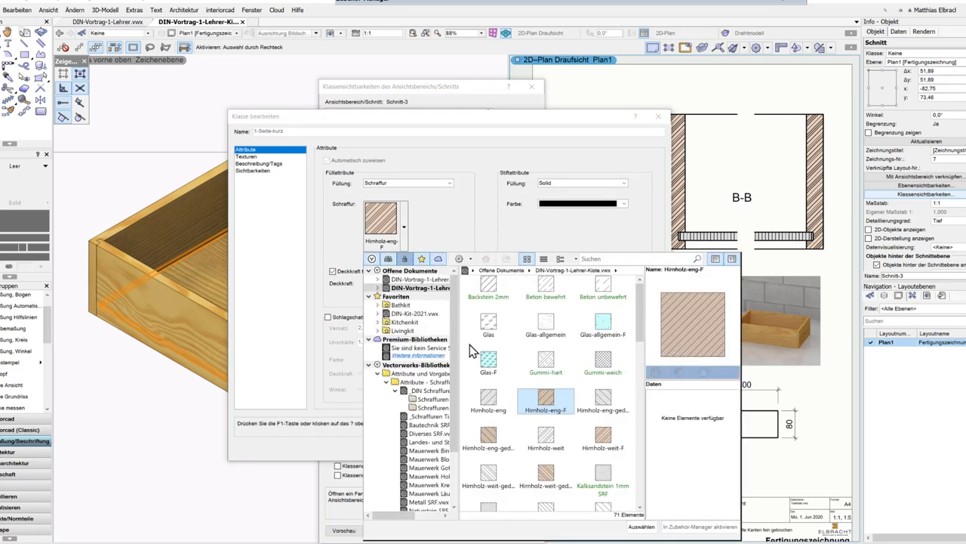
click(491, 331)
key(l)
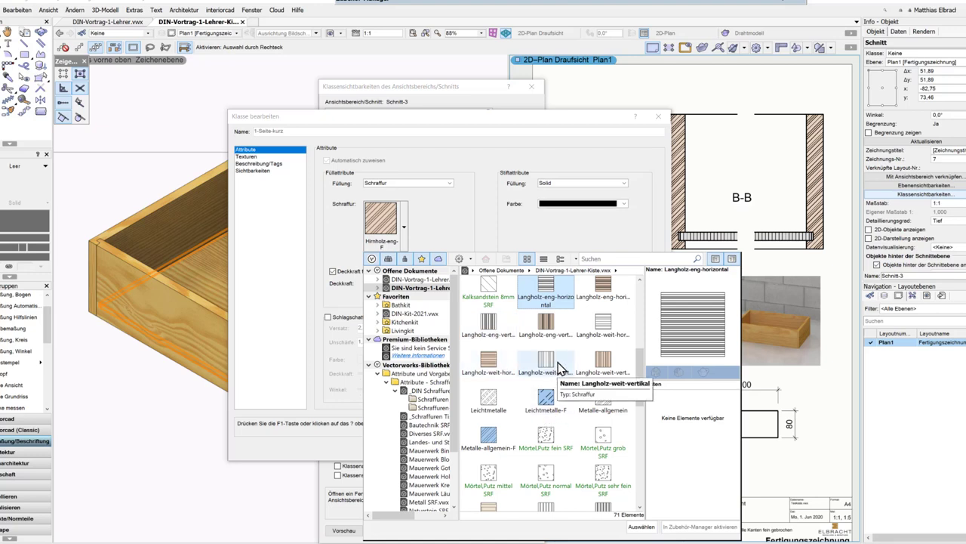
double_click(555, 332)
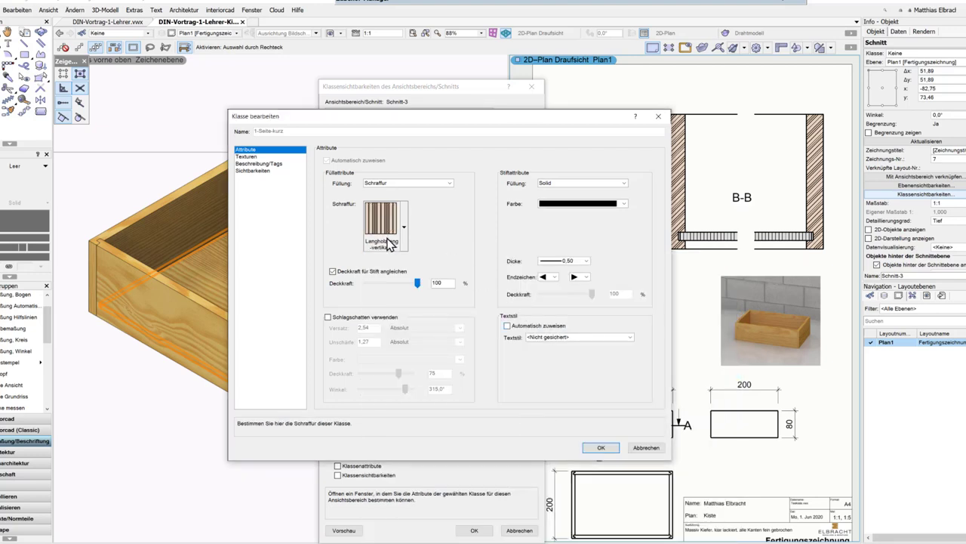
click(601, 448)
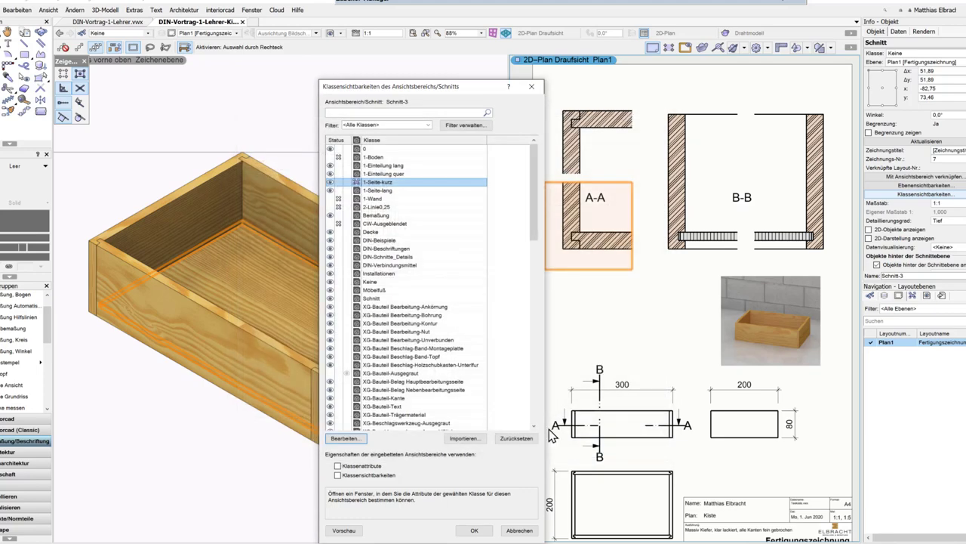
Step: Override class 1-Seite-lang in section A-A with the Langholz-eng-horizontal-F hatch
click(374, 190)
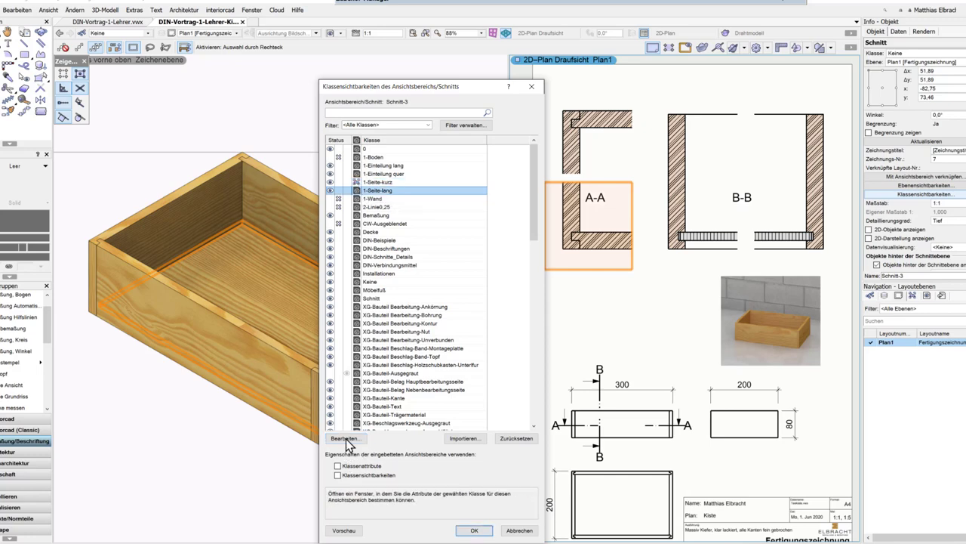
click(351, 437)
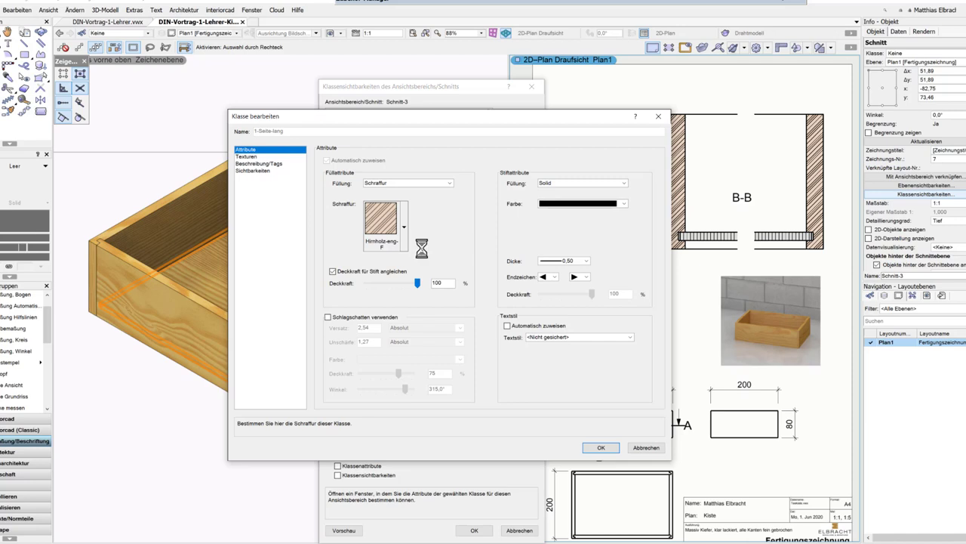
click(404, 227)
scroll(513, 295, down, 5)
click(546, 287)
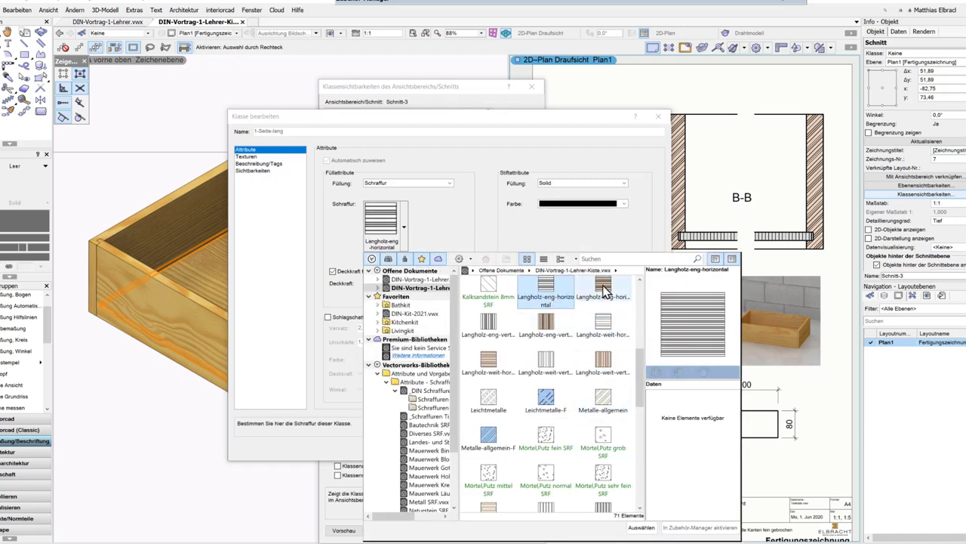
double_click(603, 288)
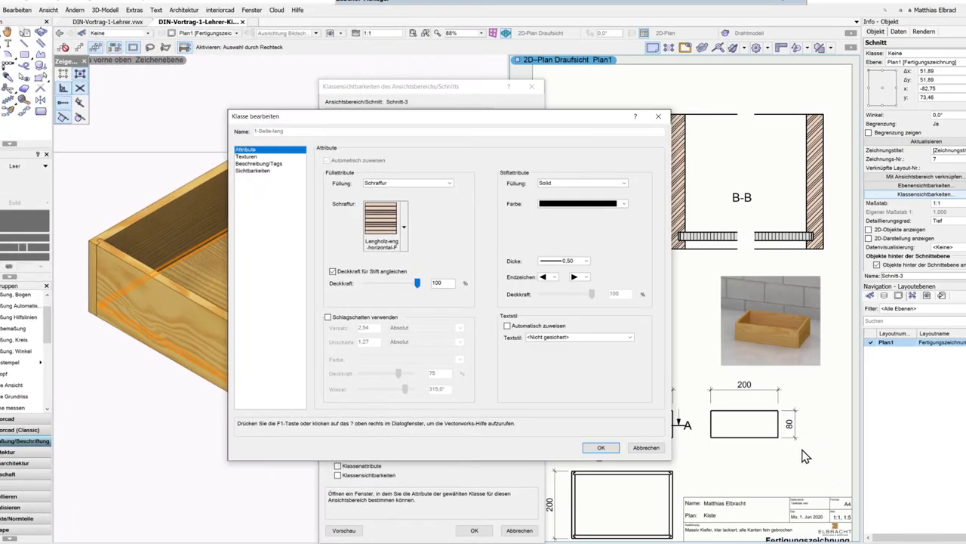
click(602, 447)
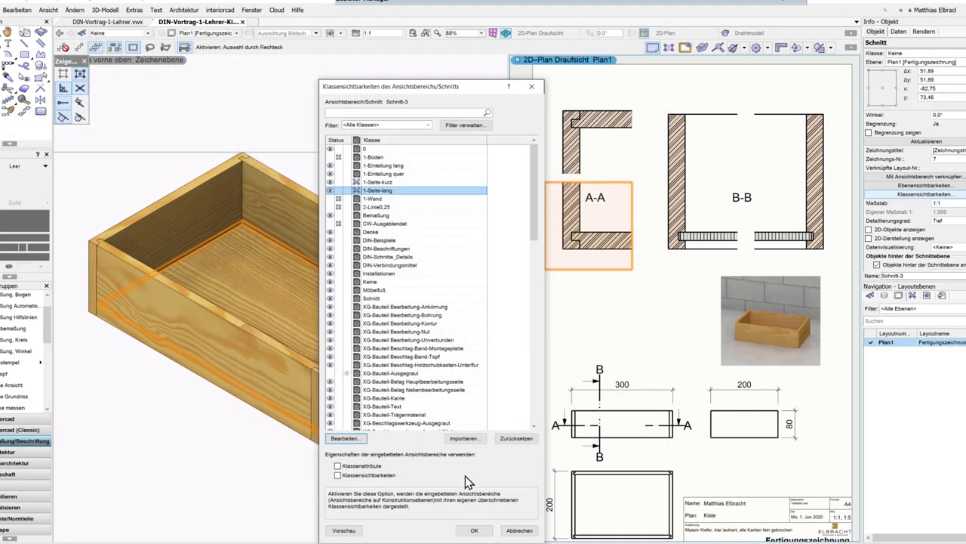
click(476, 531)
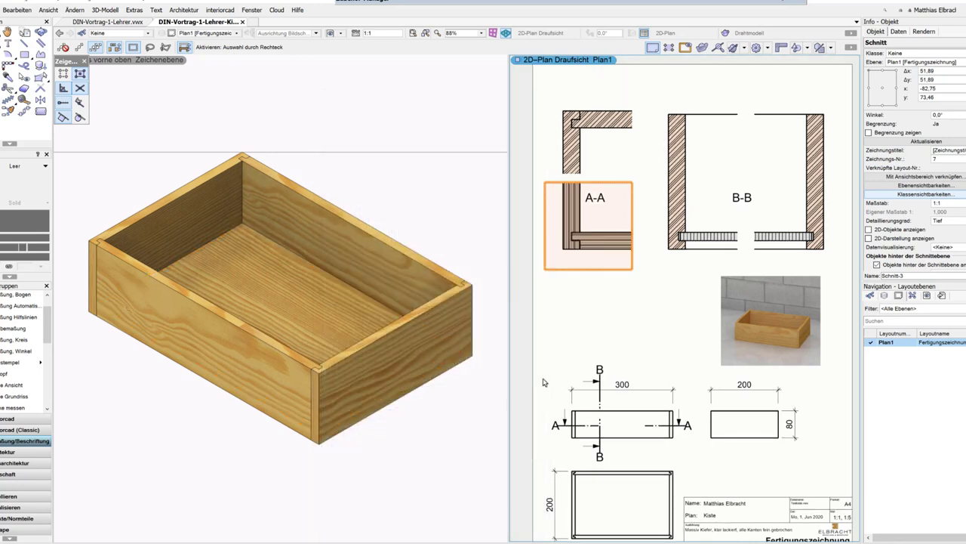
Step: Override class 1-Seite-kurz in the top-left section with the Langholz-eng-vertikal-F hatch
click(613, 126)
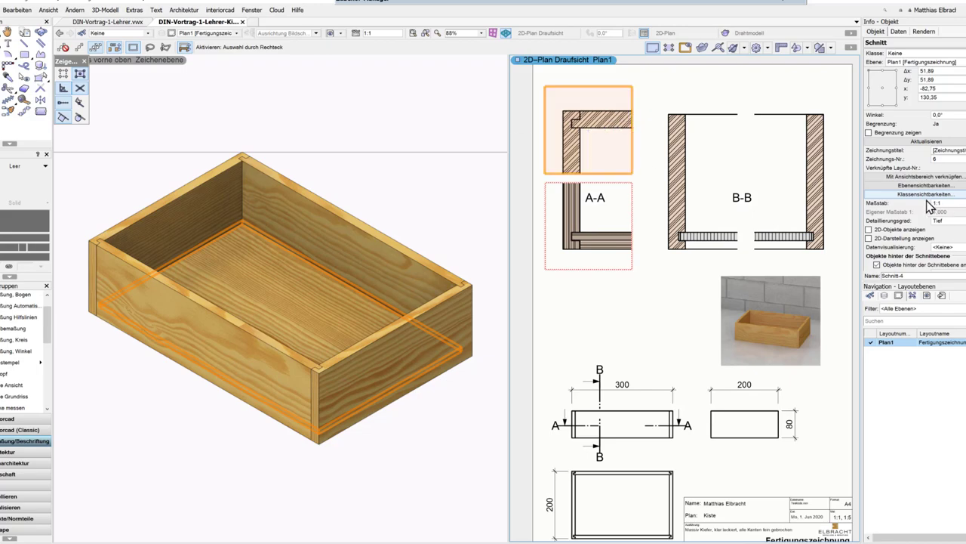
click(920, 195)
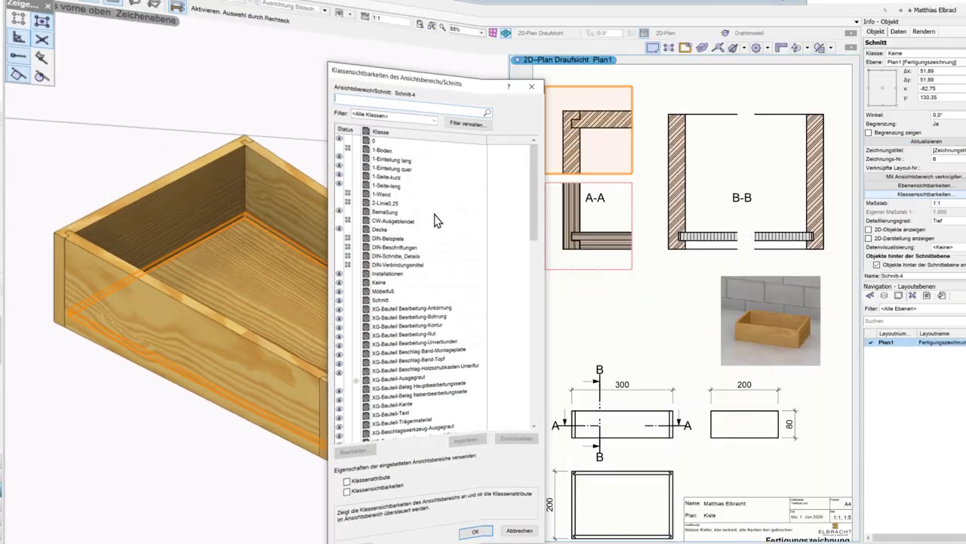
click(345, 438)
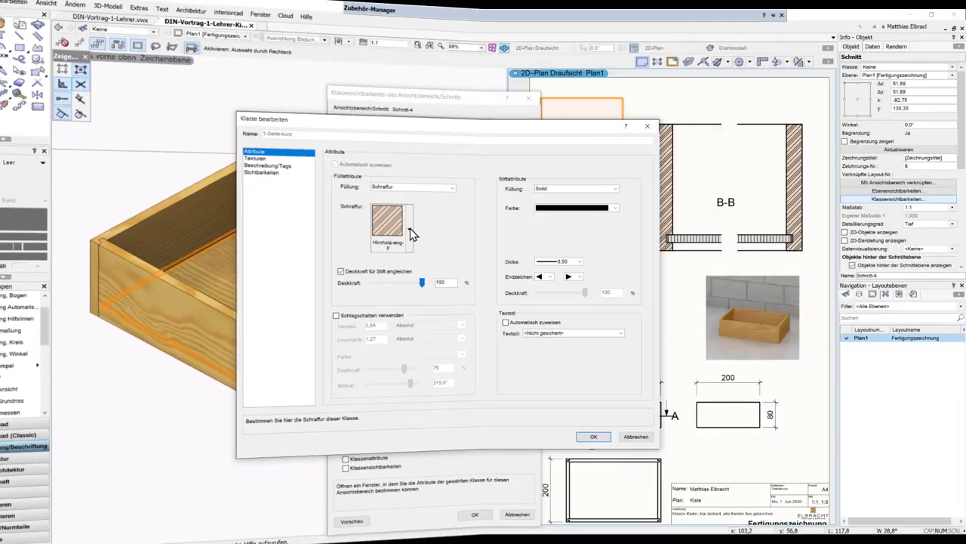
click(410, 230)
scroll(498, 319, down, 5)
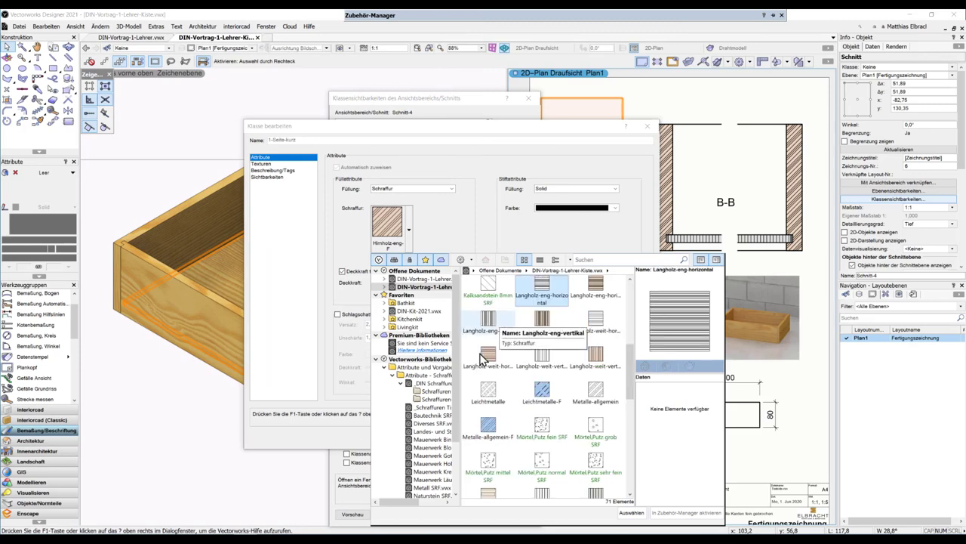
double_click(542, 319)
click(595, 438)
Step: Override class 1-Seite-lang in that section with the Langholz-eng-horizontal-F hatch
click(381, 195)
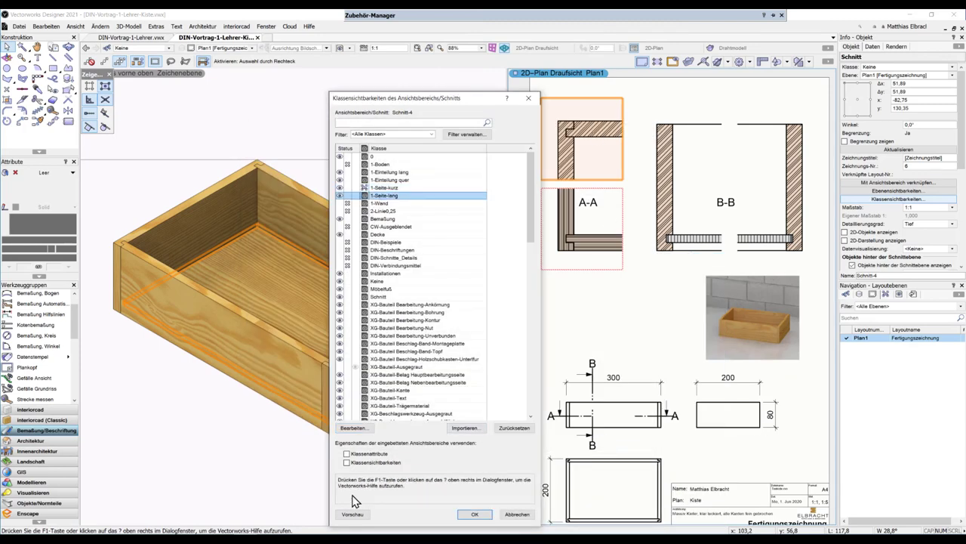
click(353, 427)
click(408, 230)
scroll(483, 339, down, 3)
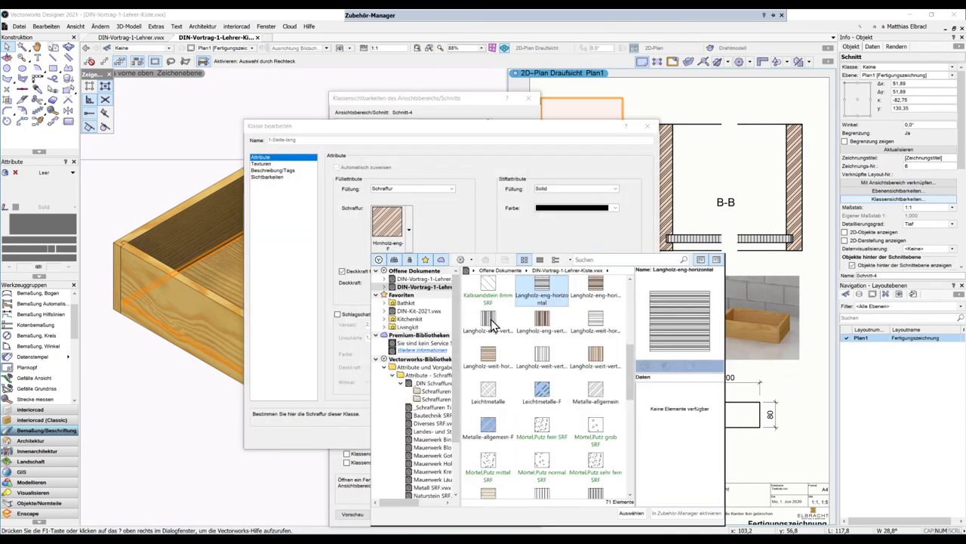
double_click(596, 285)
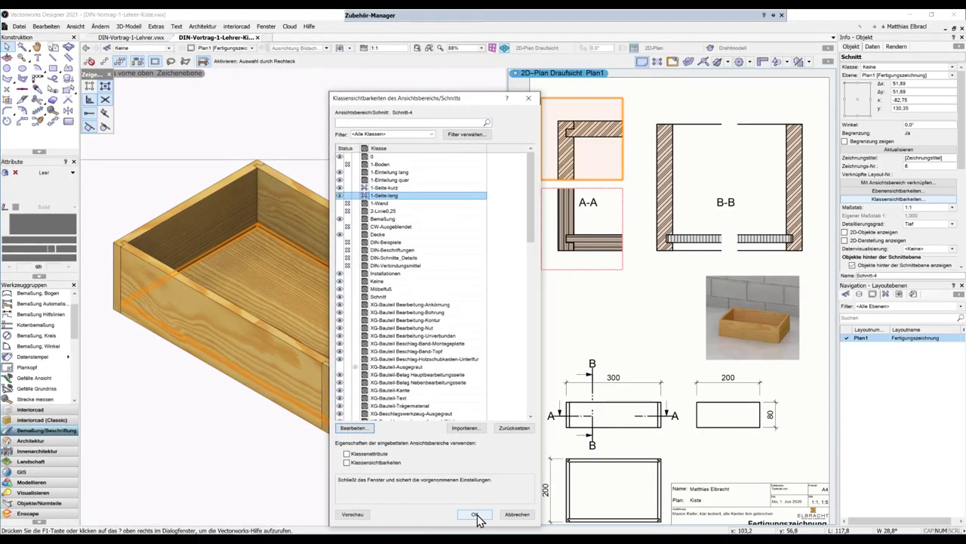
click(476, 516)
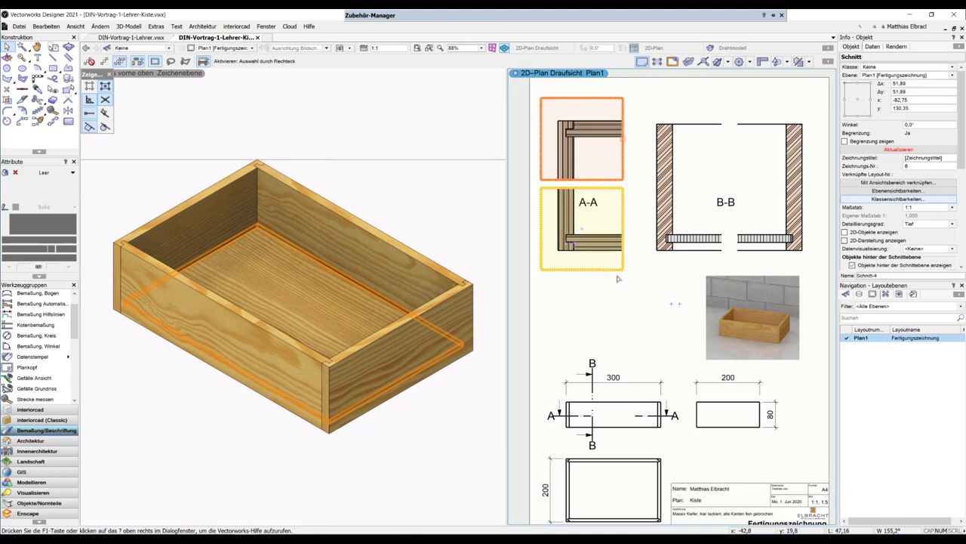
Step: Refresh the top-left and A-A section viewports to show the new hatches
click(589, 150)
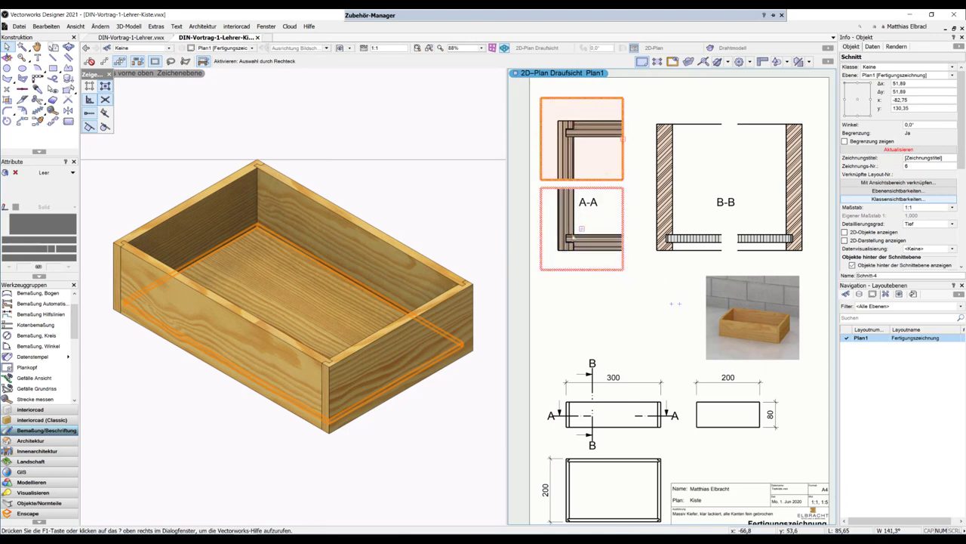
click(613, 279)
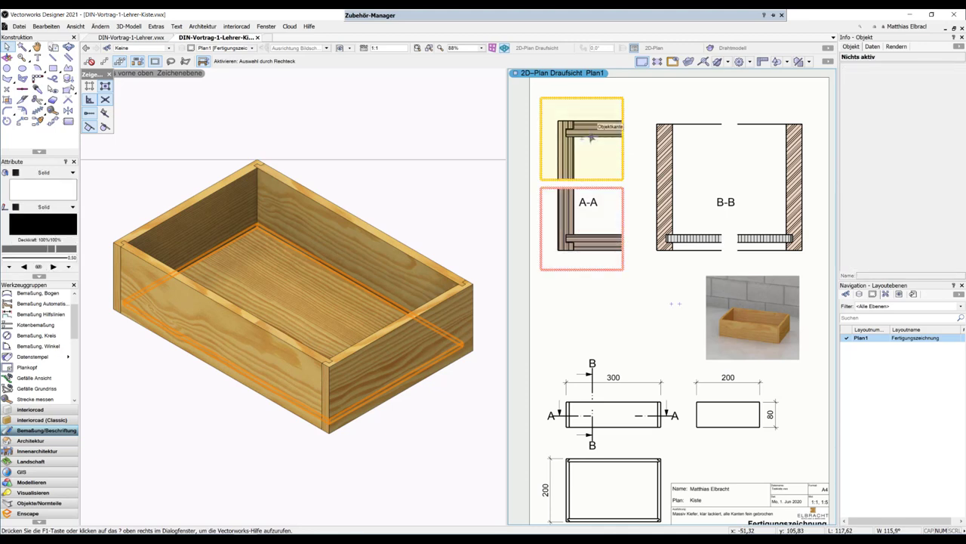
click(593, 138)
click(880, 148)
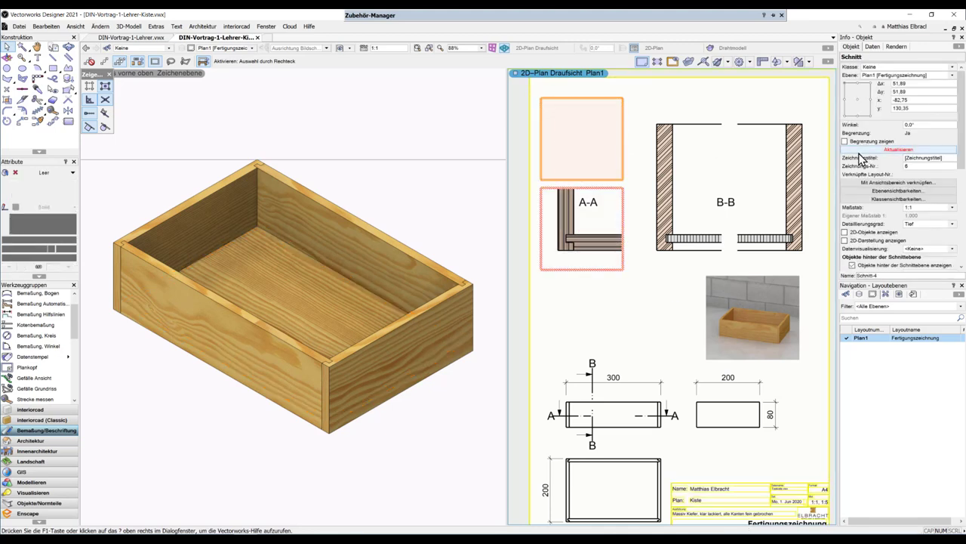
click(586, 313)
click(593, 240)
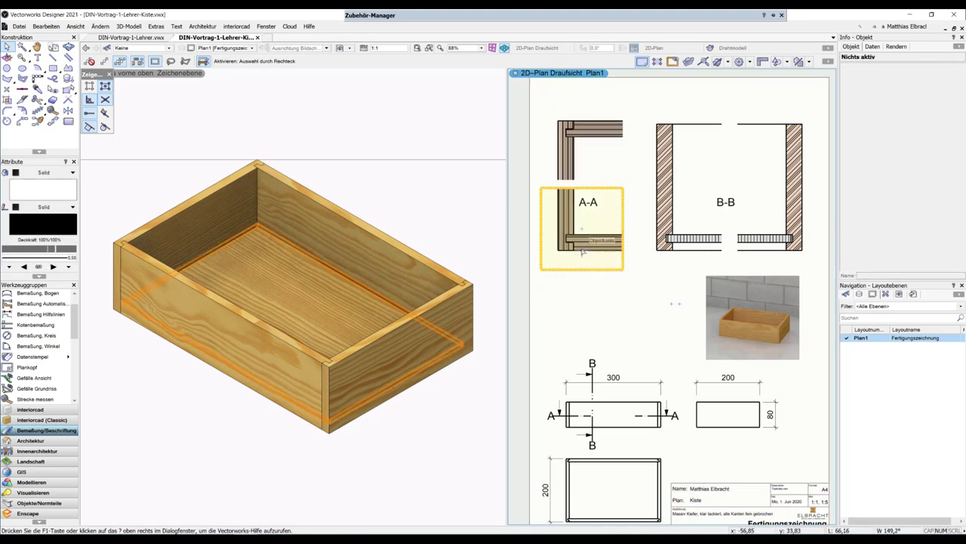
click(879, 148)
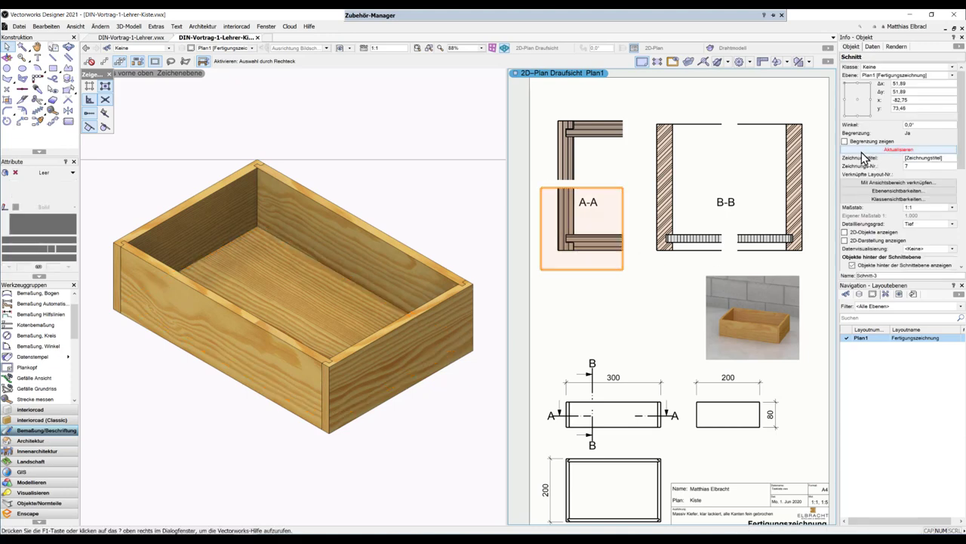
click(617, 335)
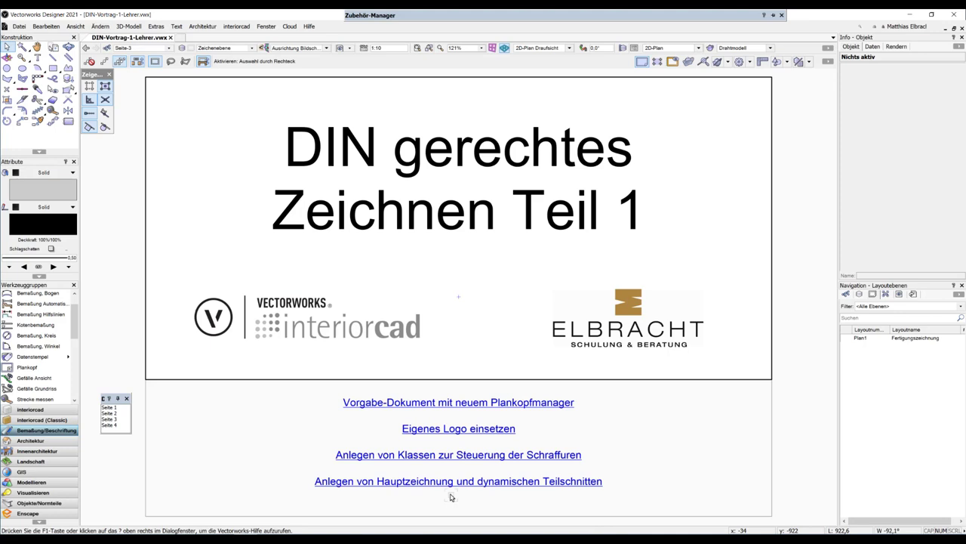
Step: Open the DIN-Vortrag-1-Lehrer-Eichetisch example file from the title page link
double_click(450, 487)
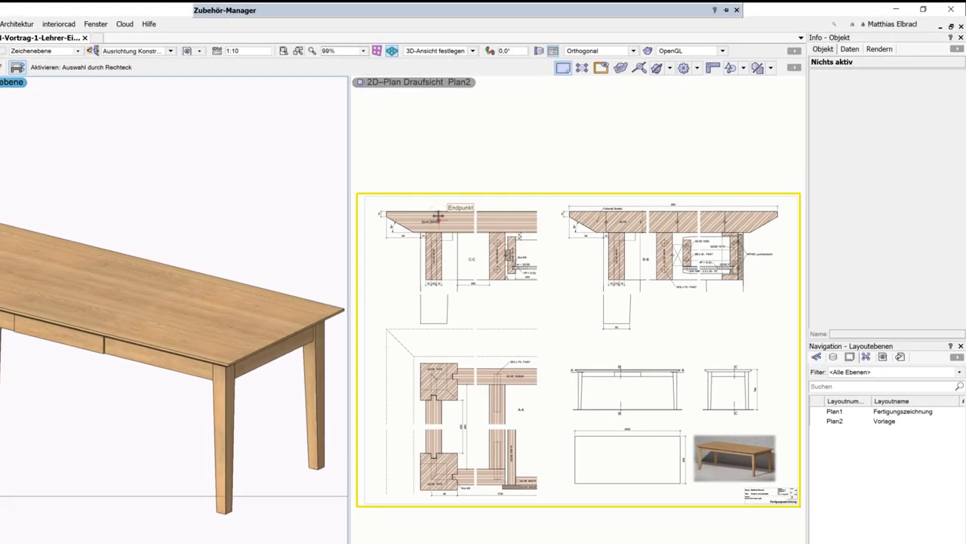
click(628, 200)
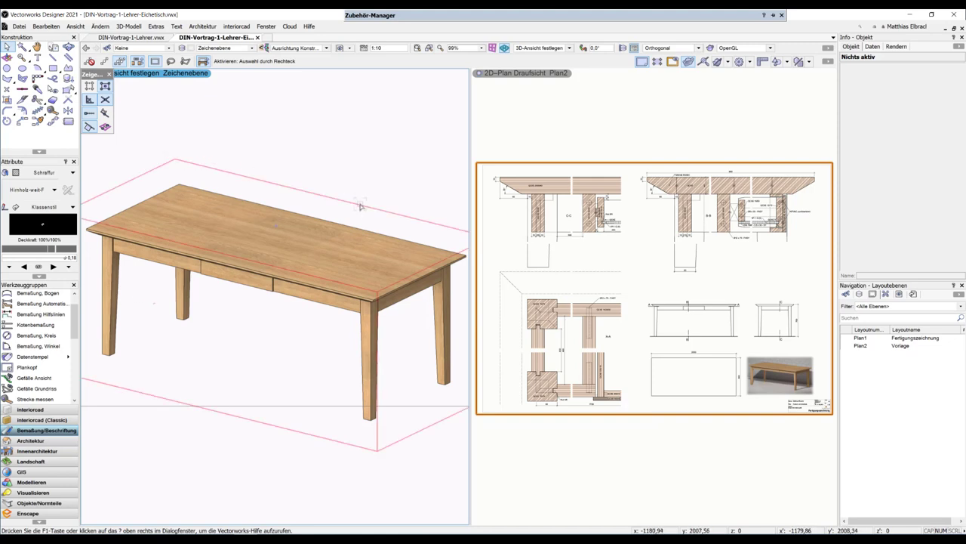
shift+middle_drag(360, 206, 409, 154)
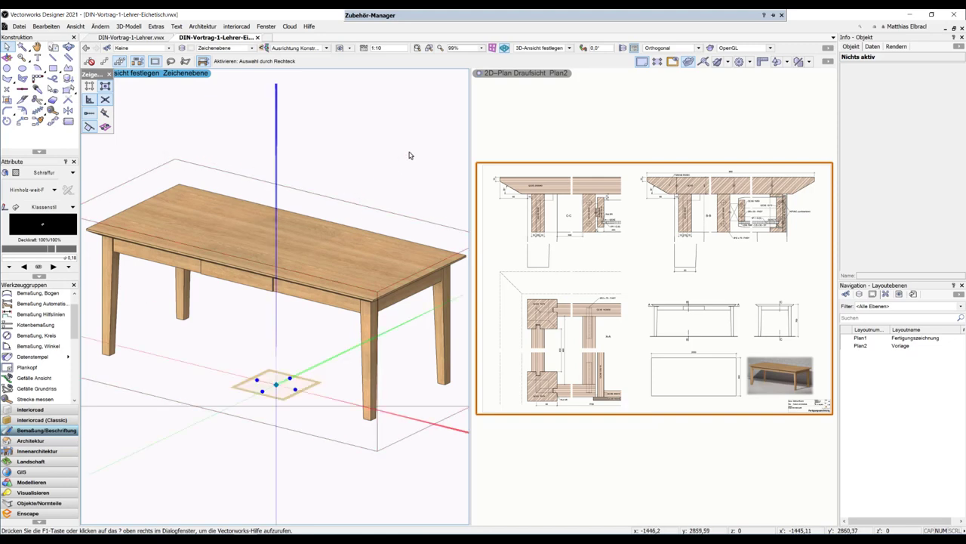
click(427, 338)
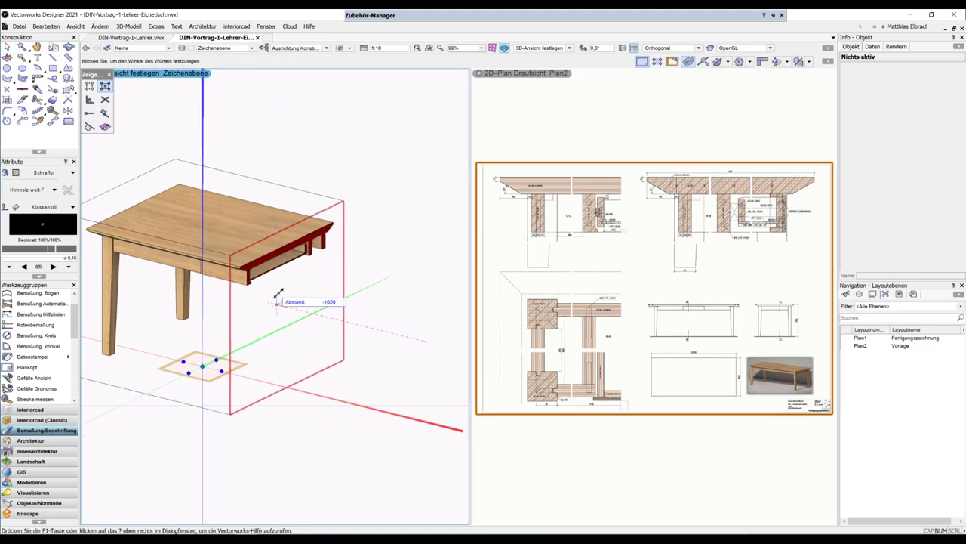
click(278, 297)
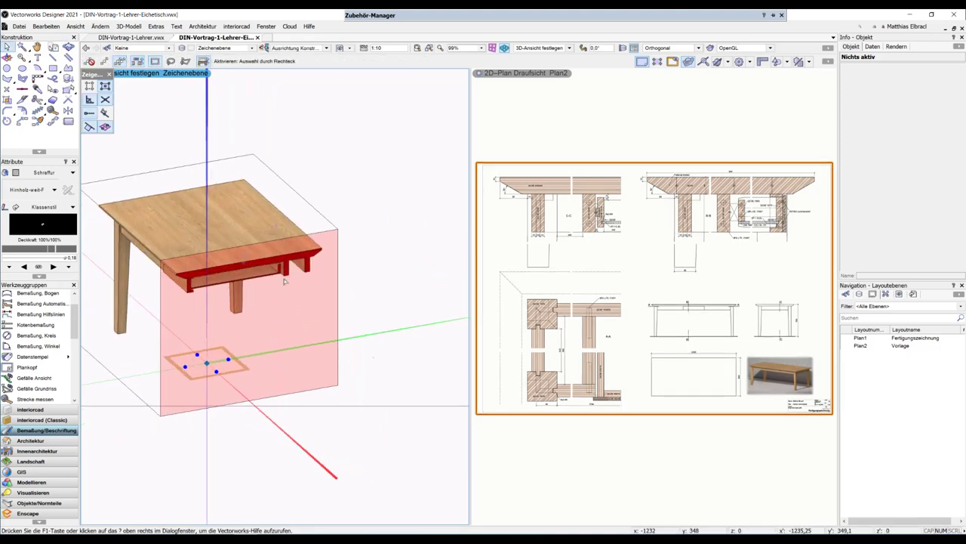
scroll(283, 281, up, 3)
shift+middle_drag(232, 354, 291, 320)
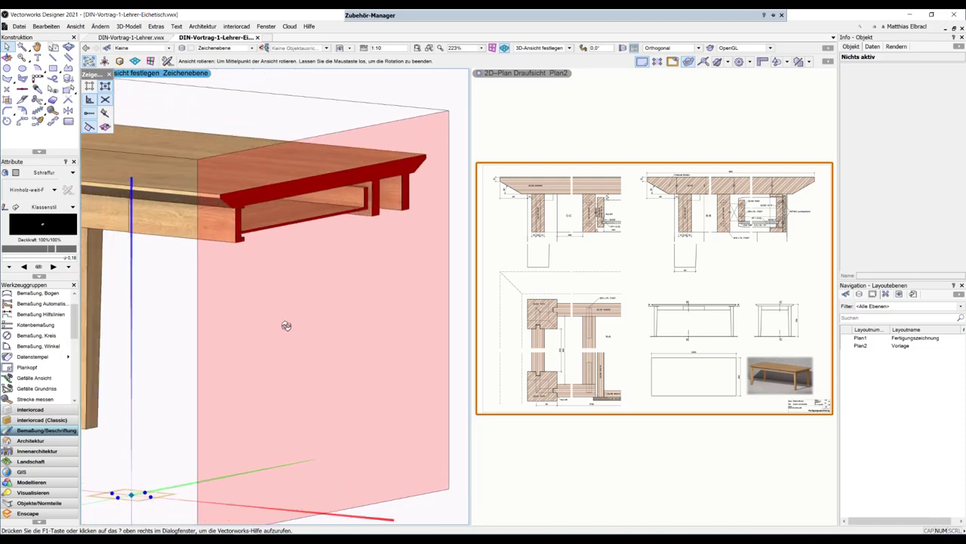
key(ctrl+z)
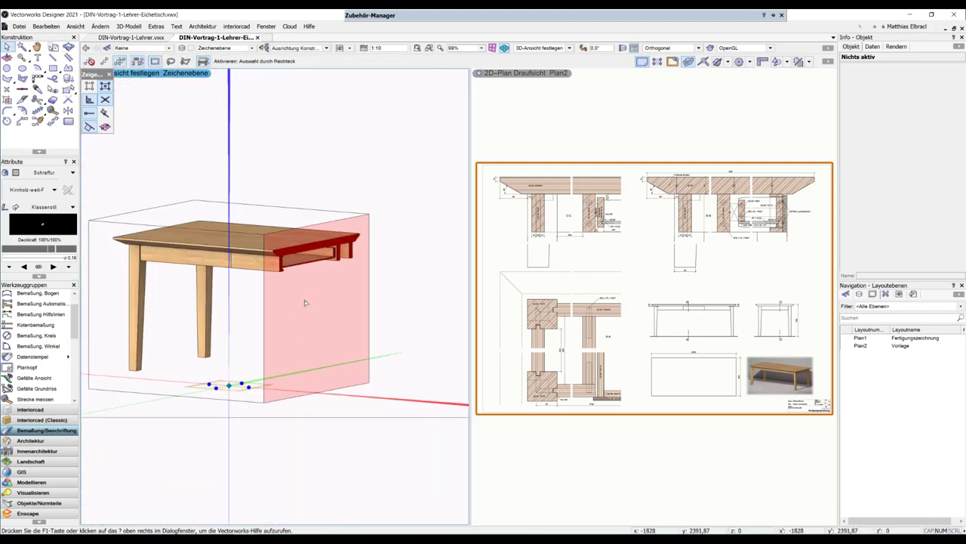
key(ctrl+z)
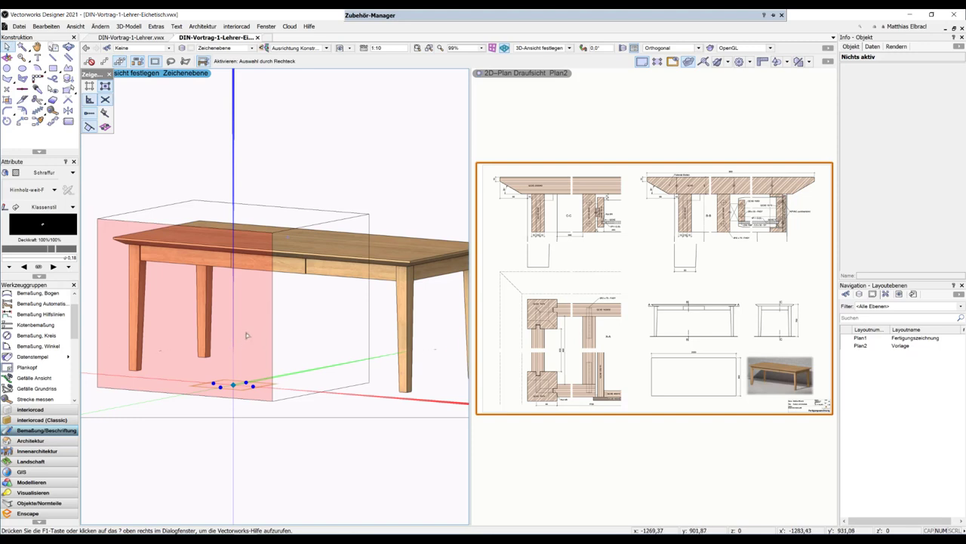
scroll(242, 330, down, 1)
key(ctrl+y)
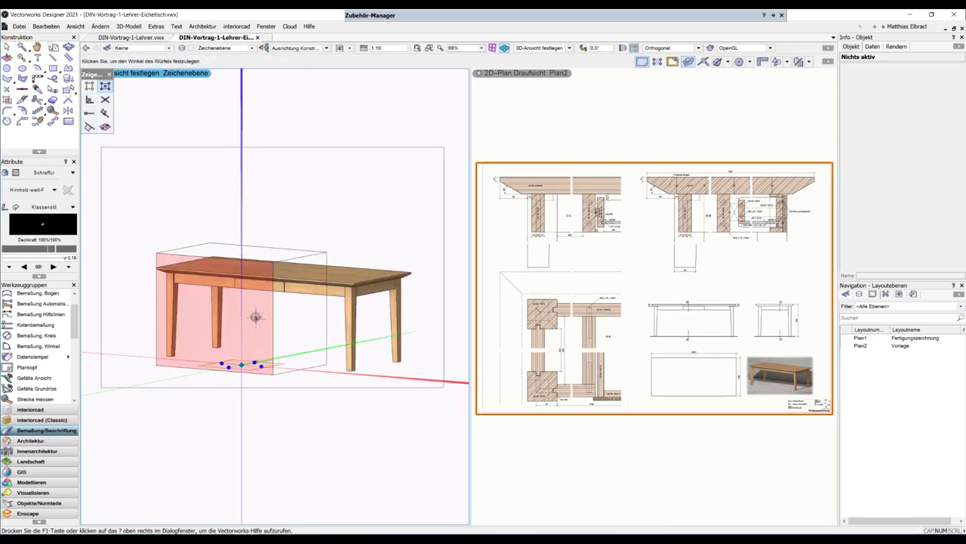
shift+middle_drag(256, 317, 322, 417)
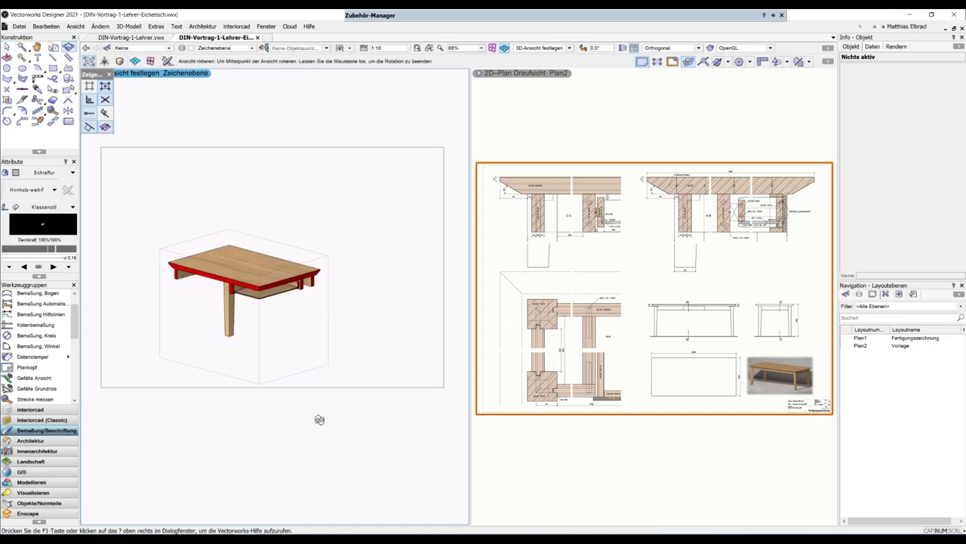
key(x)
scroll(276, 363, up, 3)
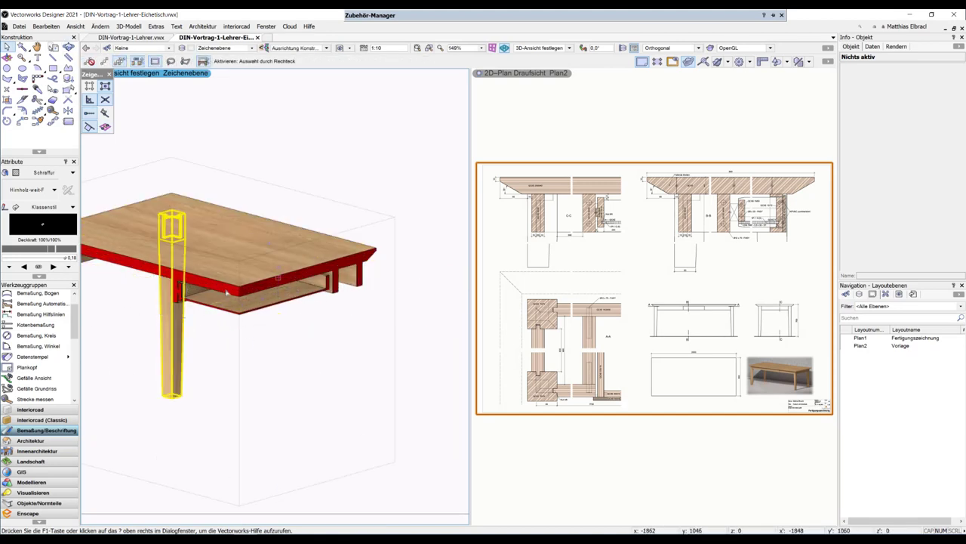
scroll(264, 335, down, 2)
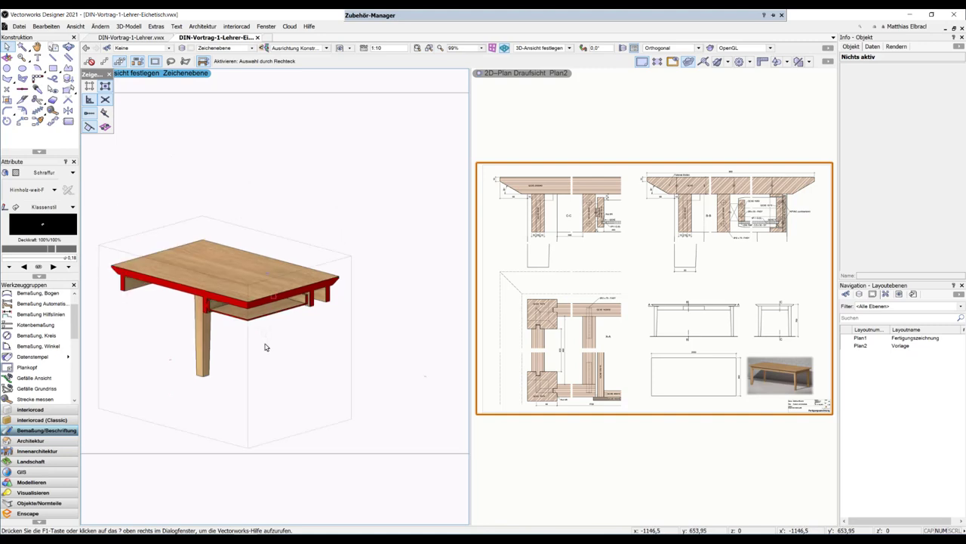
click(329, 218)
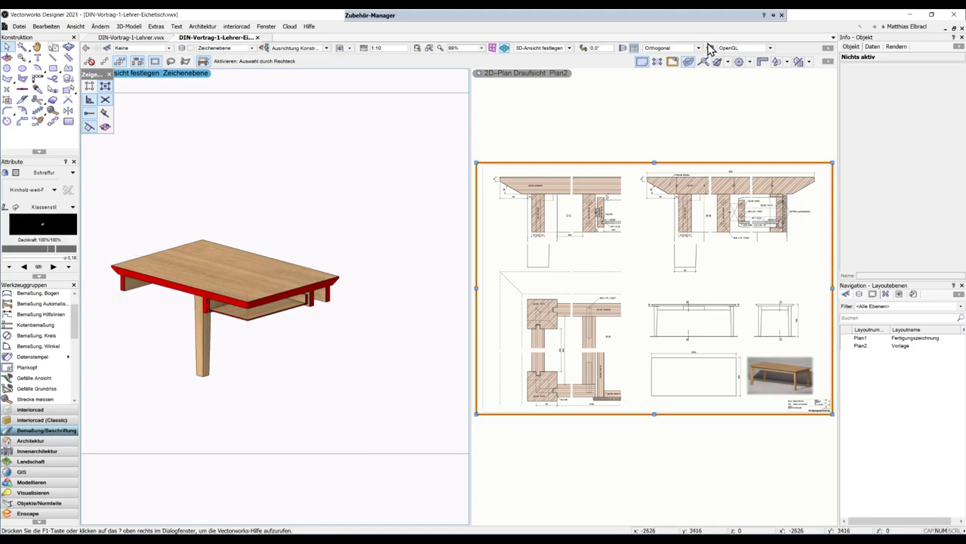
click(696, 62)
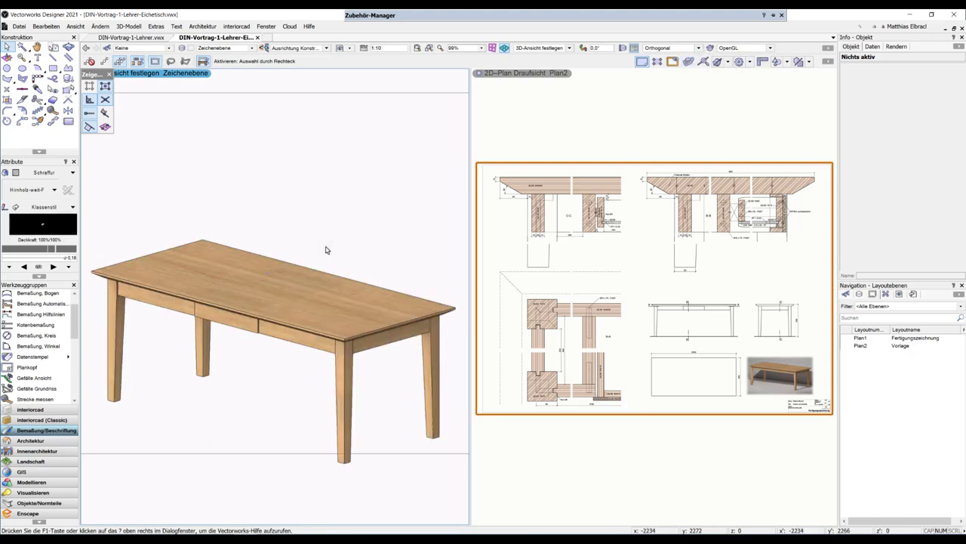
Step: Create a top-view viewport of the table rendered with visible edges only
key(ctrl+5)
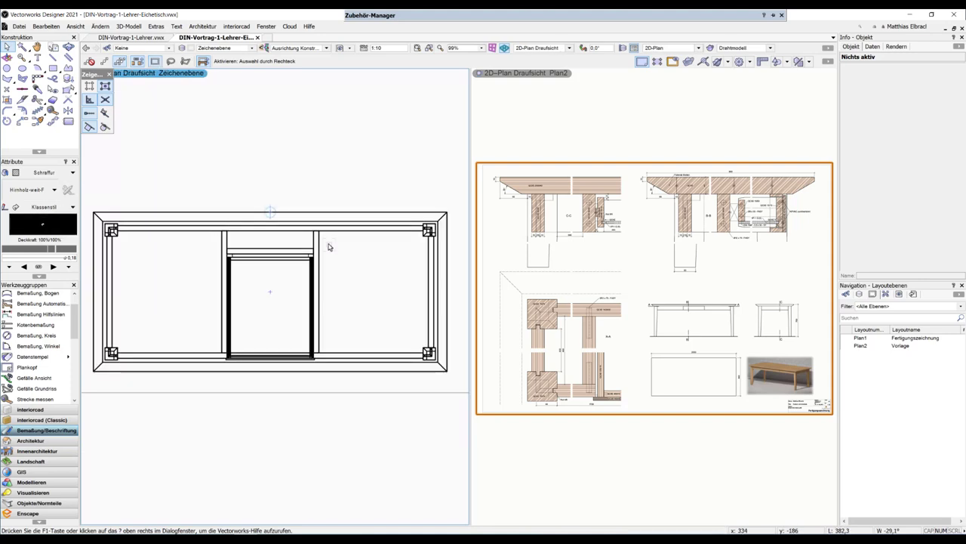
scroll(328, 247, down, 1)
scroll(328, 247, down, 2)
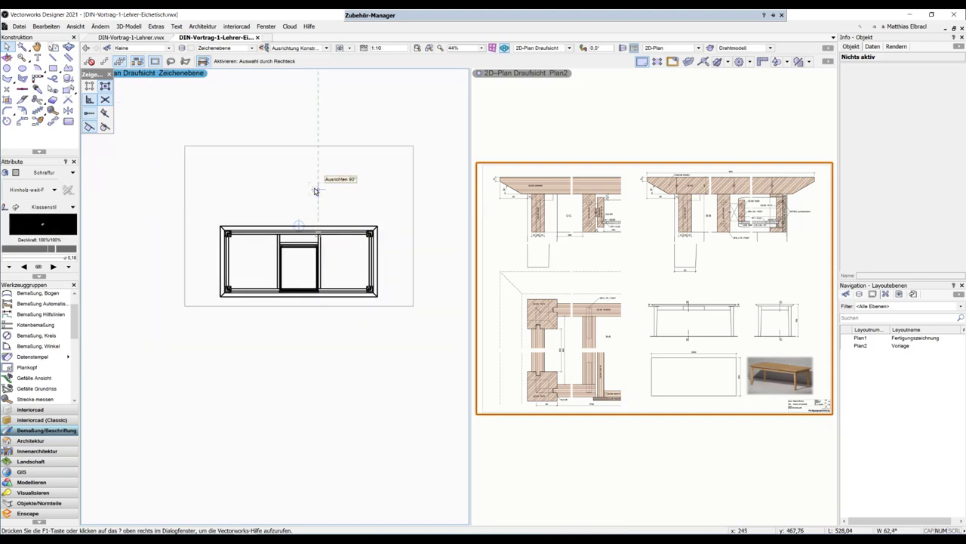
right_click(316, 191)
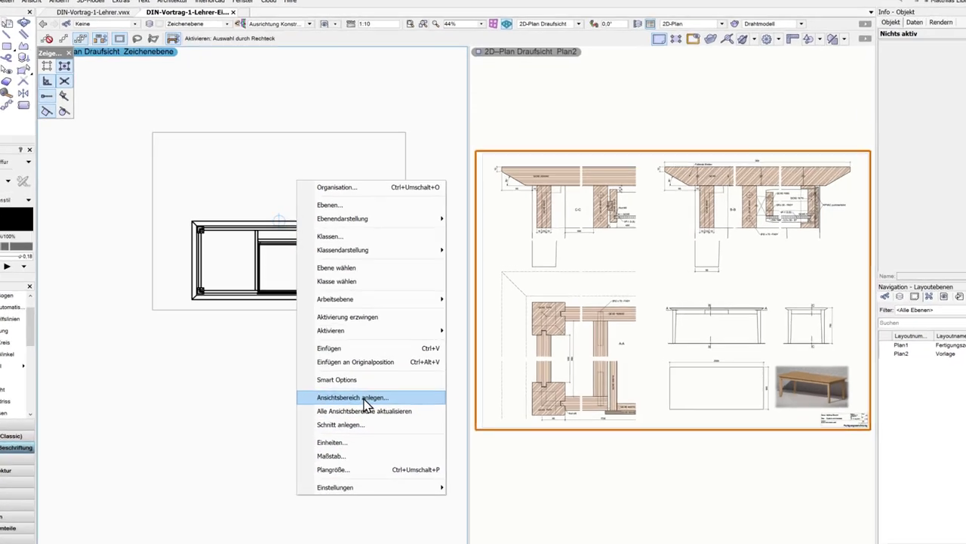
click(368, 385)
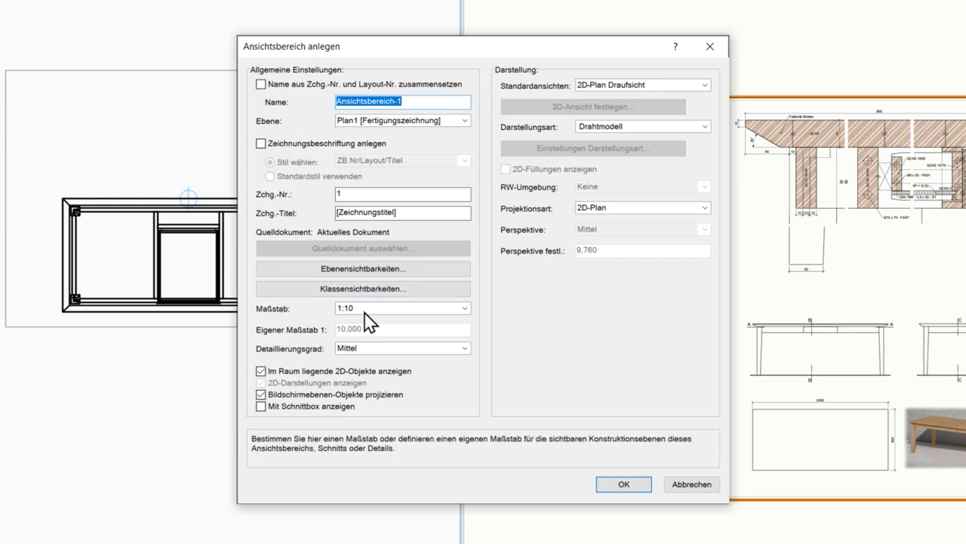
click(600, 126)
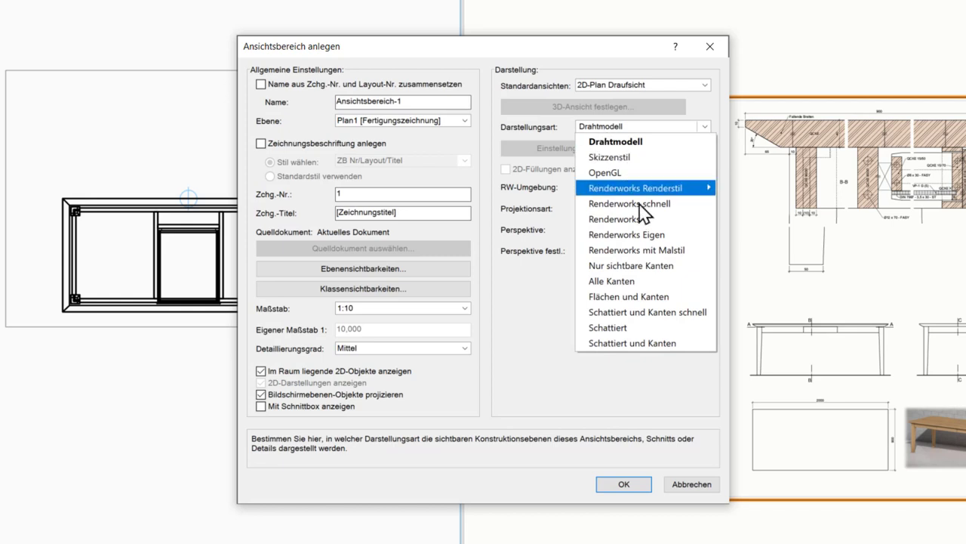
click(649, 265)
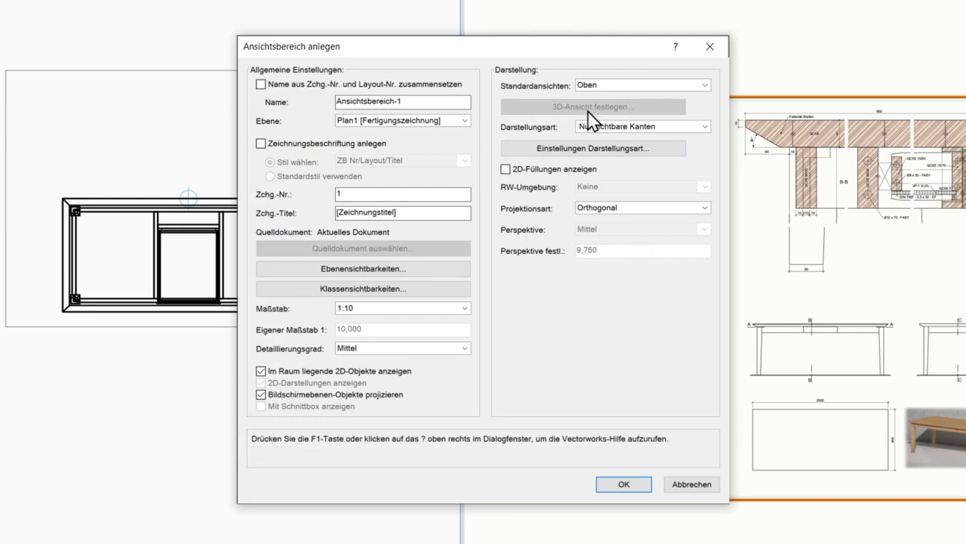
click(625, 482)
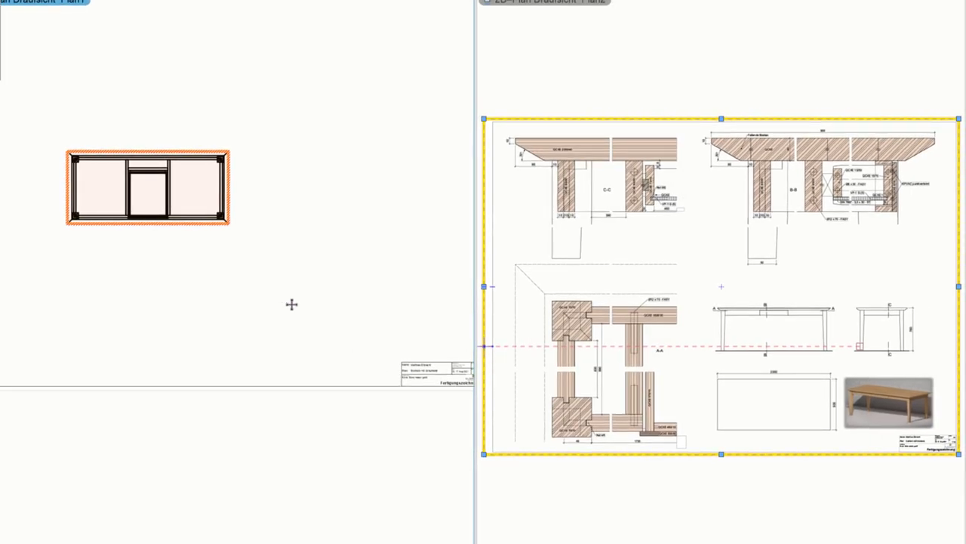
Step: Move the top-view viewport lower left on the sheet and place a copy above it
scroll(204, 250, down, 2)
scroll(234, 275, down, 2)
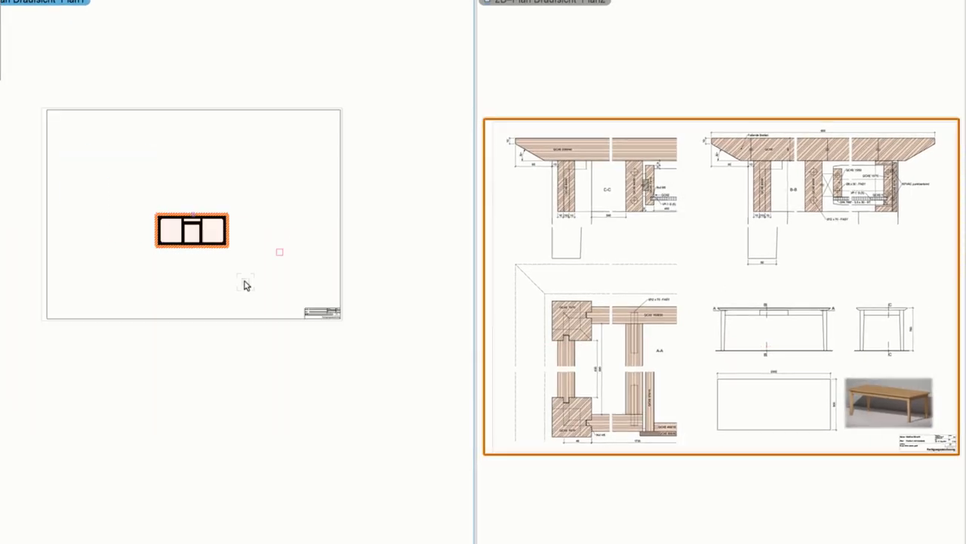
middle_drag(274, 295, 188, 313)
scroll(191, 319, up, 2)
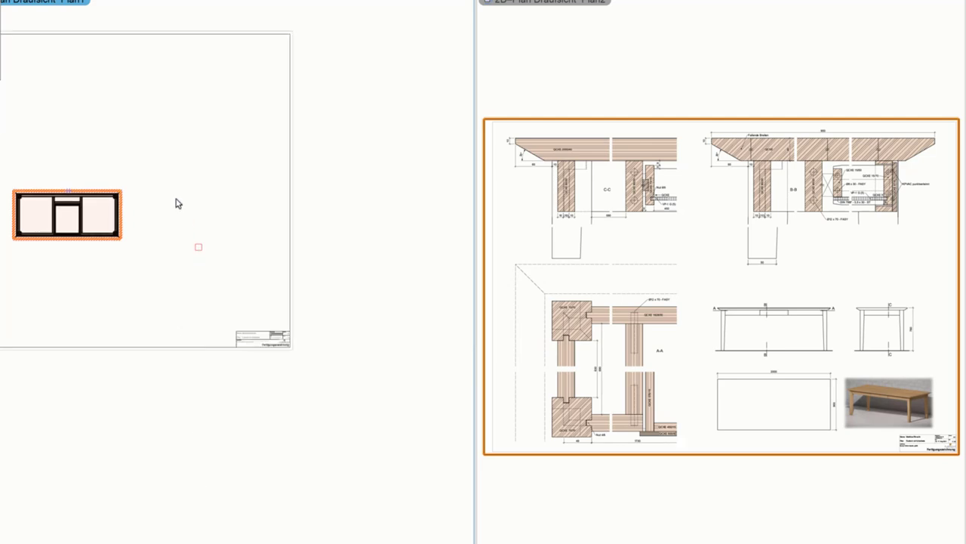
mouse_move(119, 214)
mouse_down()
mouse_move(229, 279)
mouse_move(219, 304)
mouse_up()
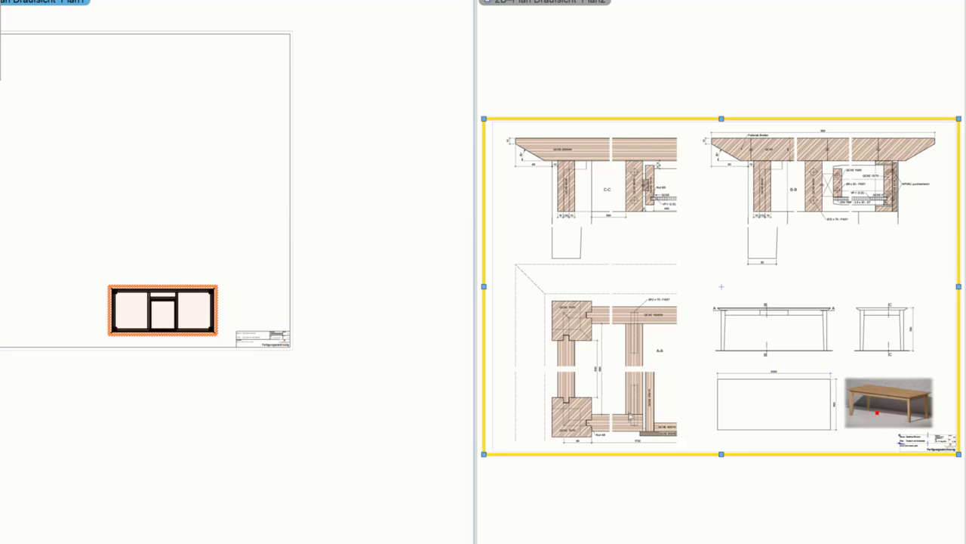
middle_drag(261, 376, 380, 393)
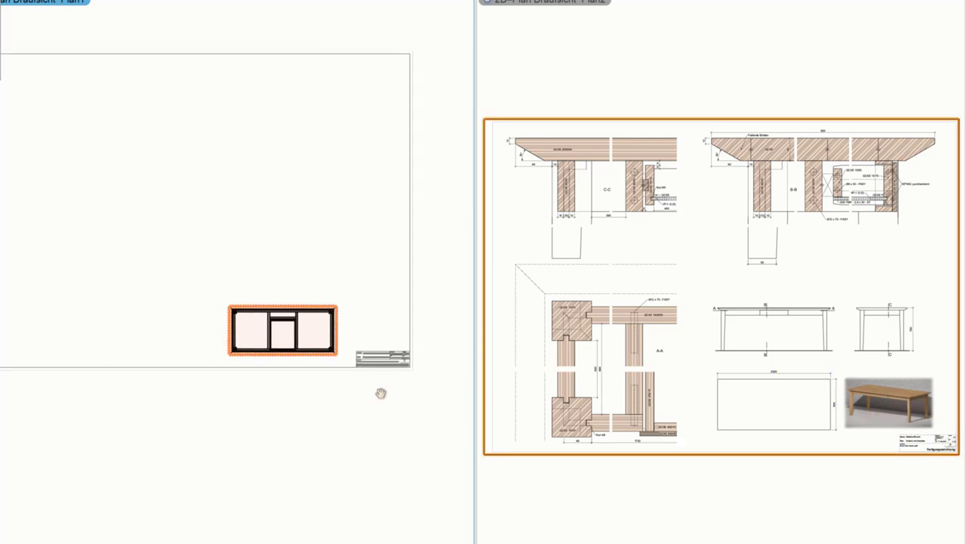
click(334, 330)
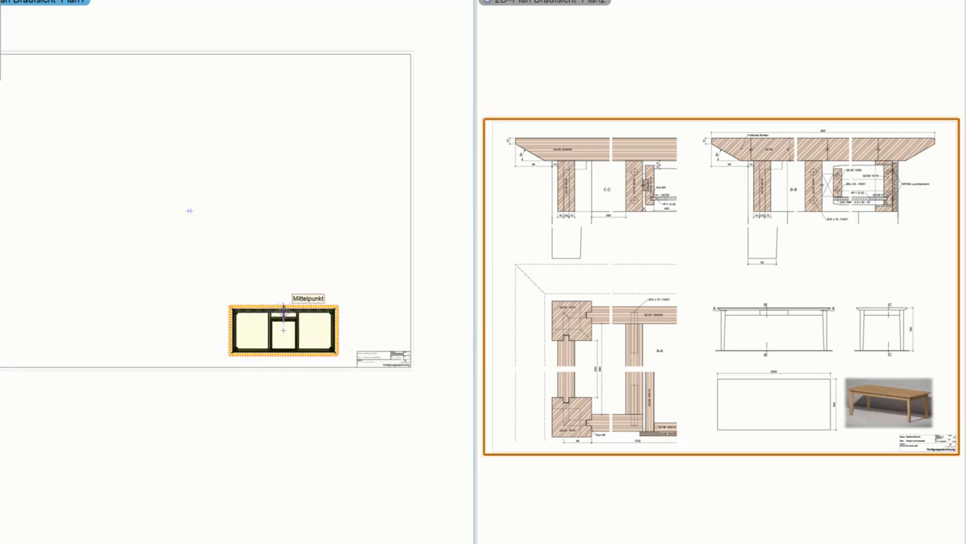
drag(284, 310, 234, 302)
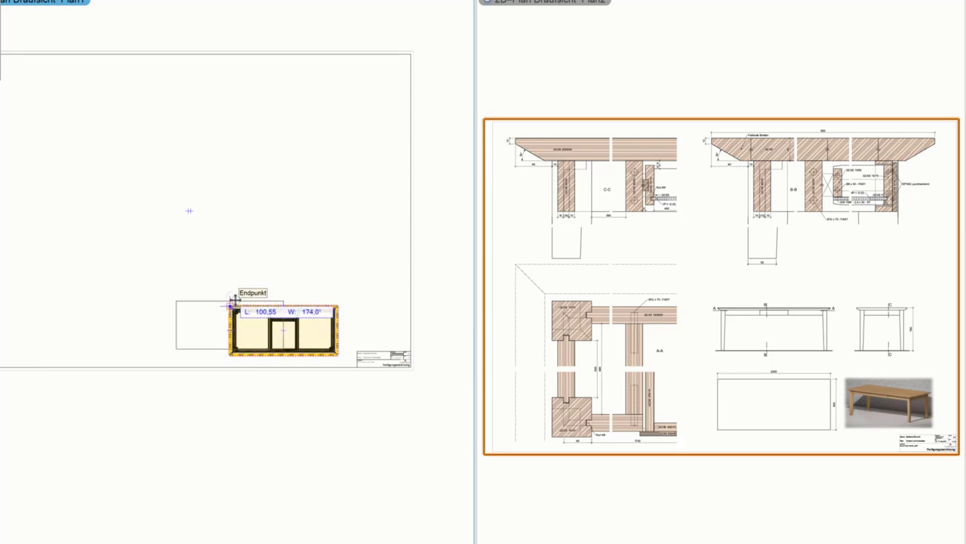
click(234, 302)
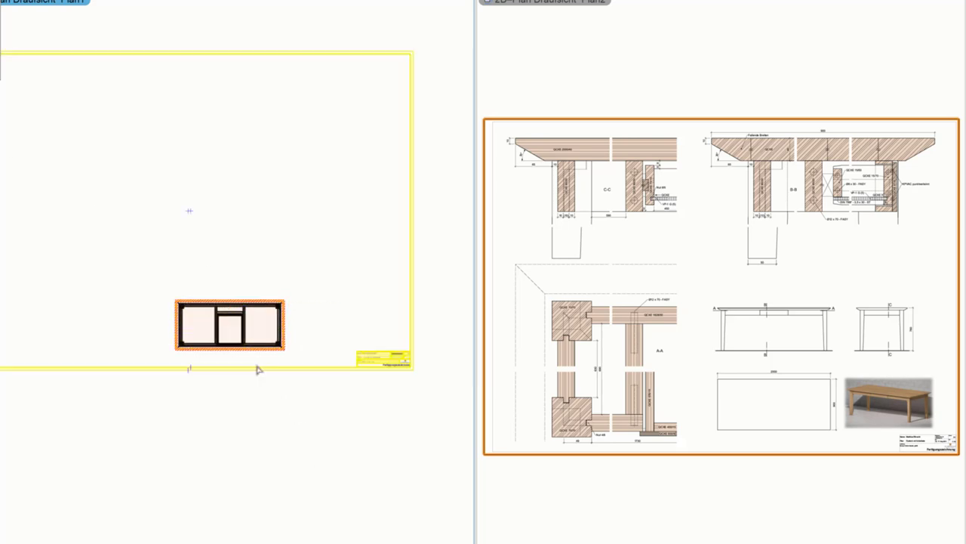
text(150)
click(264, 266)
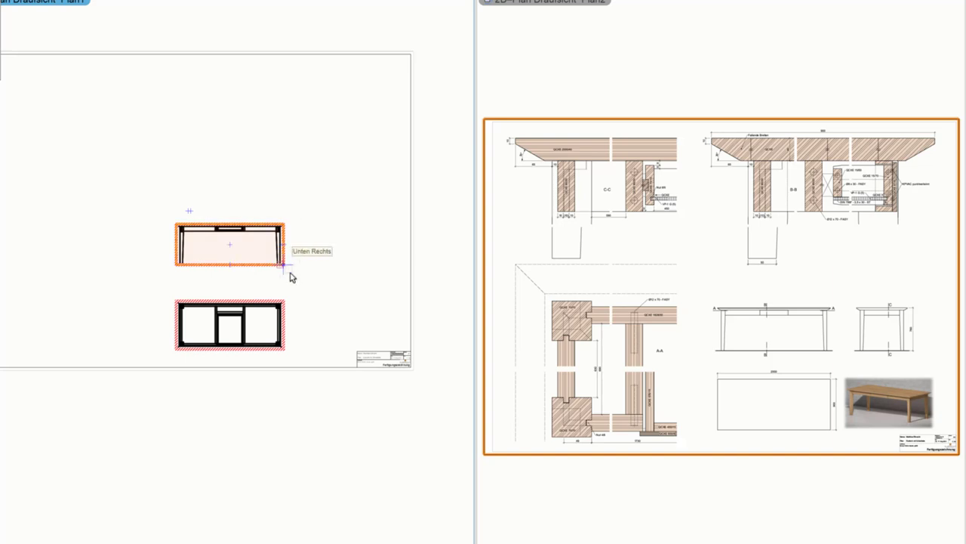
Step: Copy the front-view viewport to its right for the side view
drag(245, 225, 356, 227)
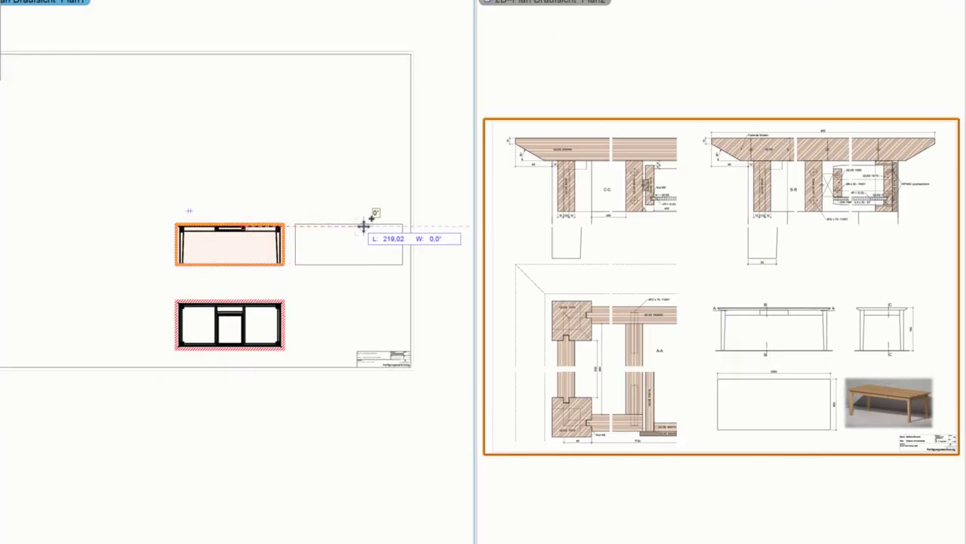
drag(356, 227, 365, 229)
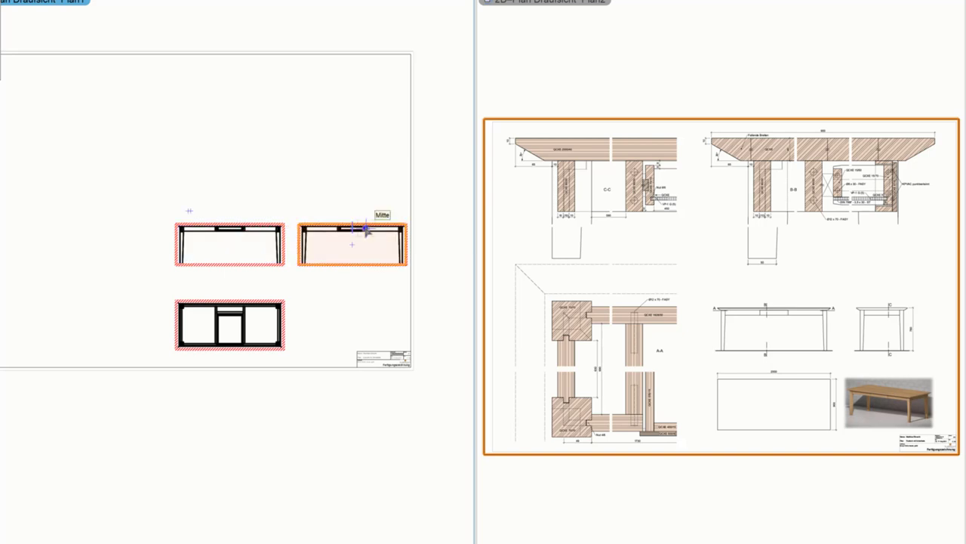
click(369, 231)
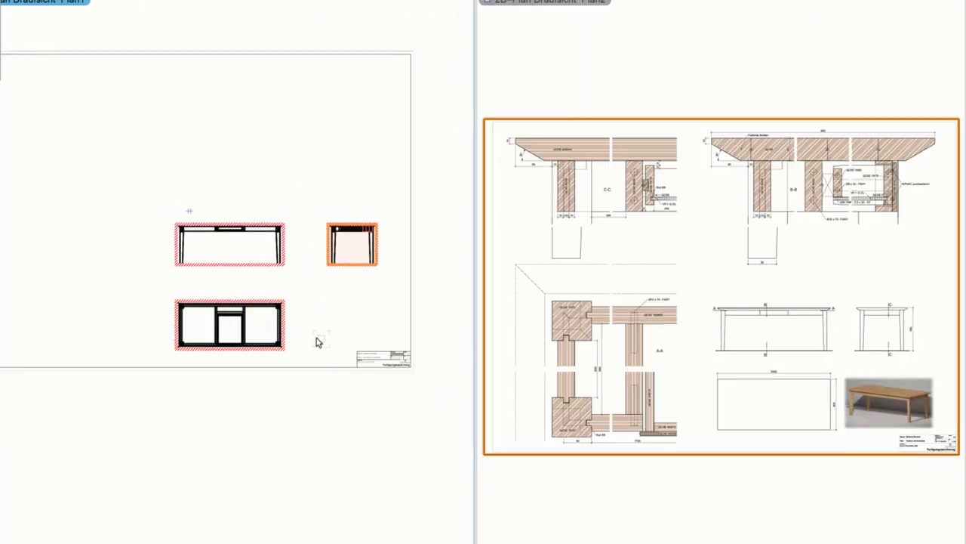
click(520, 361)
click(445, 383)
Step: Move the front and side view viewports slightly upward
drag(145, 188, 410, 367)
scroll(270, 283, up, 2)
scroll(269, 282, up, 2)
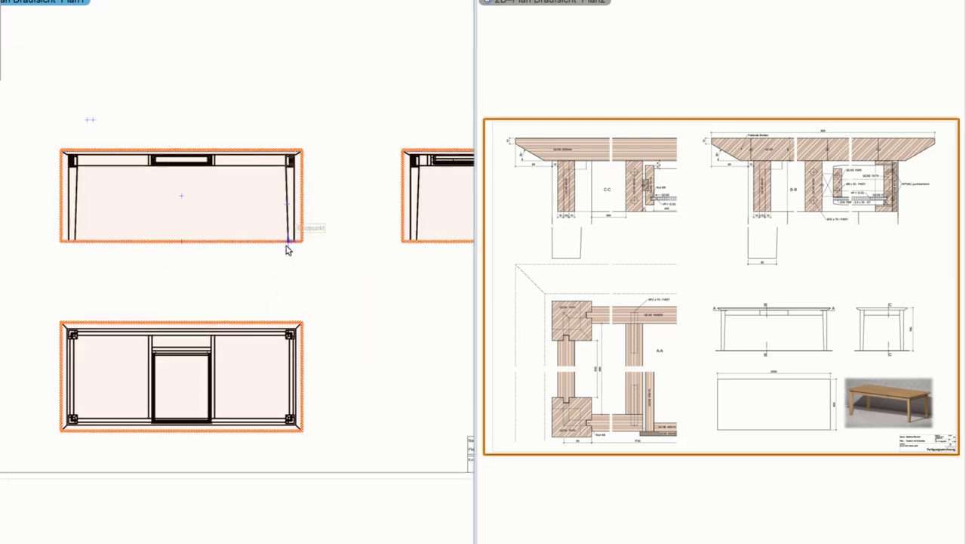
drag(287, 247, 289, 201)
Step: Update all viewports on the sheet and center the table views
right_click(354, 239)
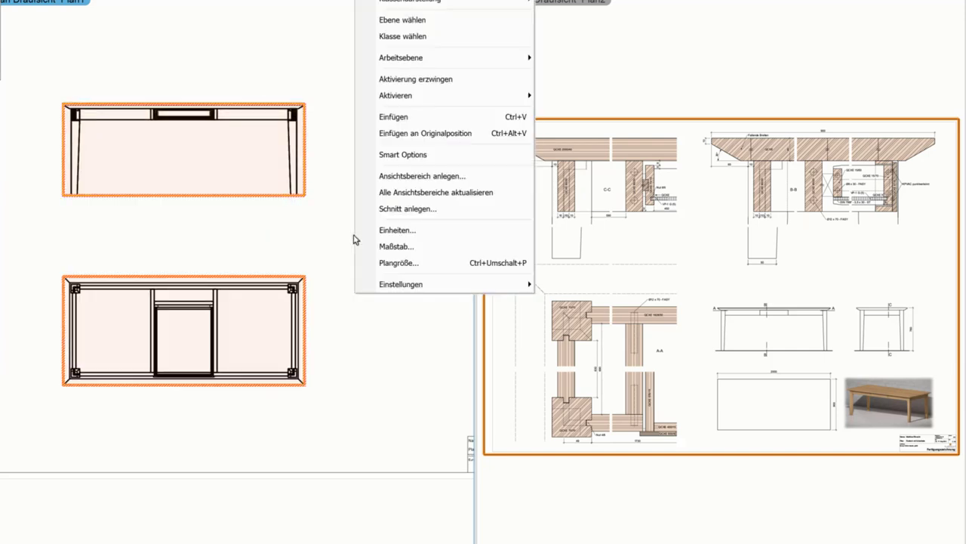
click(430, 194)
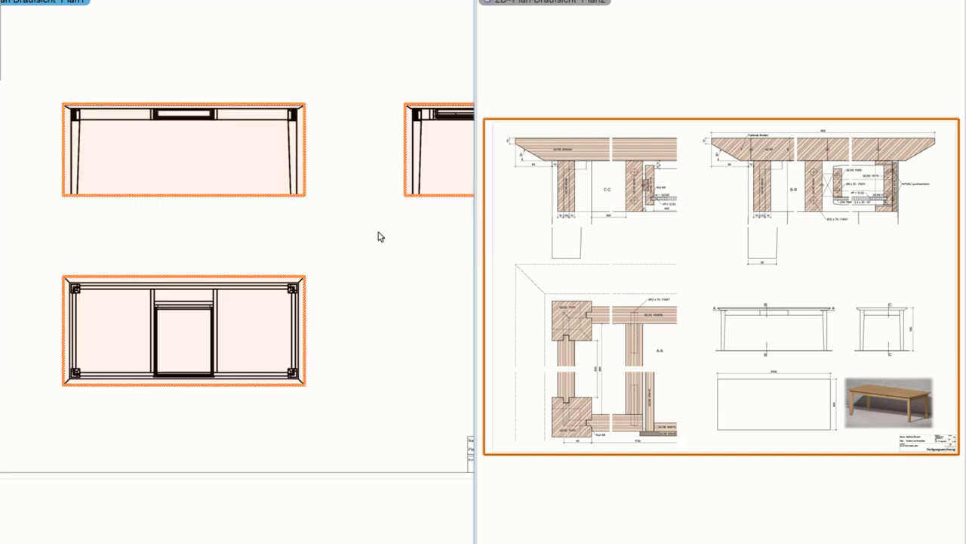
scroll(341, 244, down, 2)
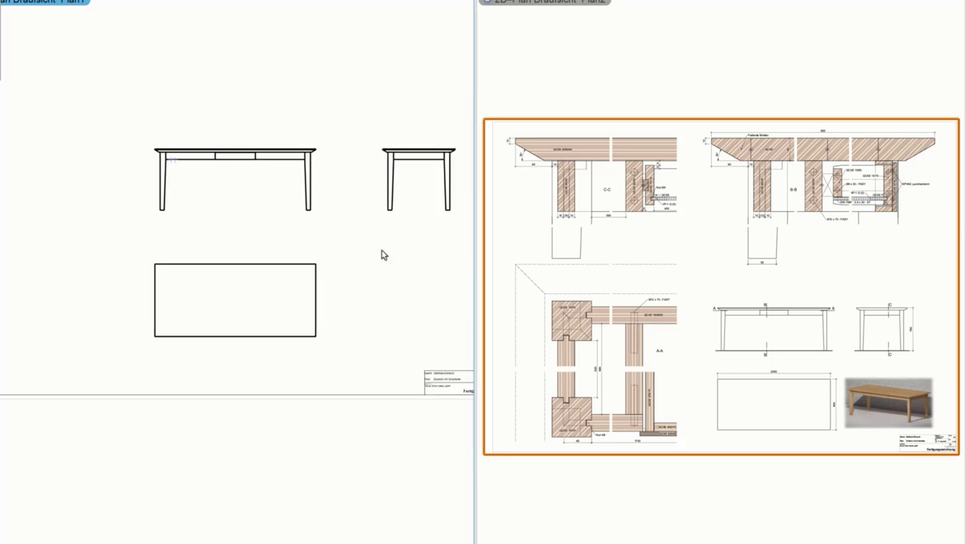
middle_drag(371, 275, 356, 352)
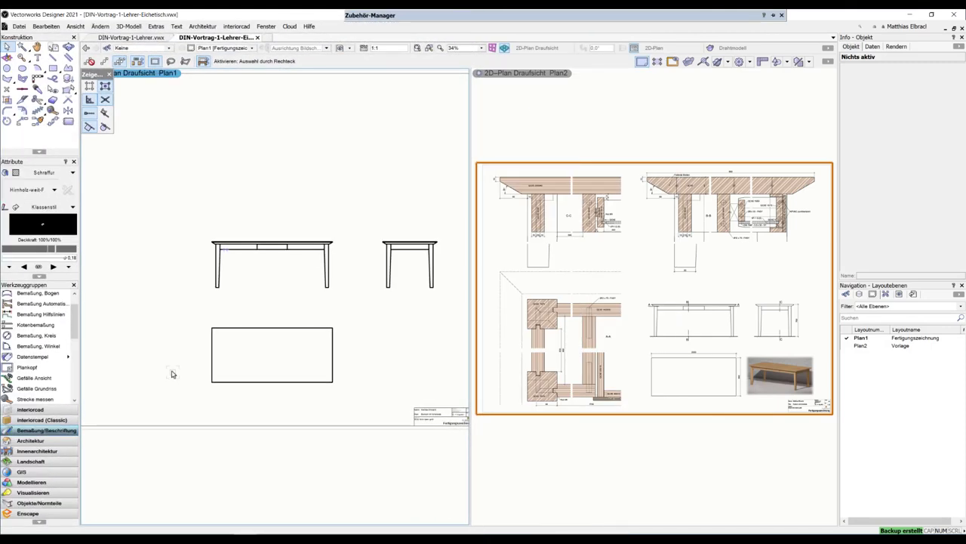
click(622, 349)
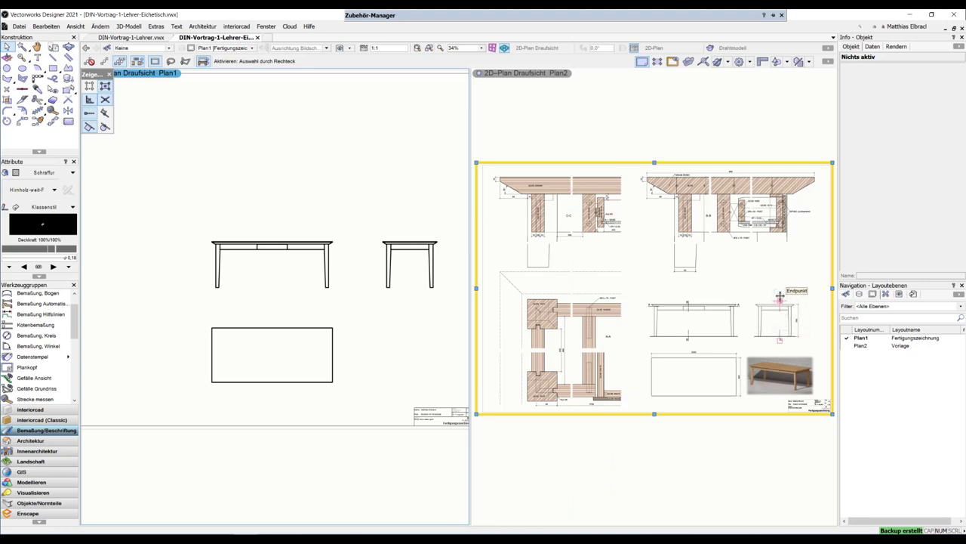
Step: Zoom in on the front and side elevations and pick the Schnittlinie tool with DIN Schnitt style
click(419, 350)
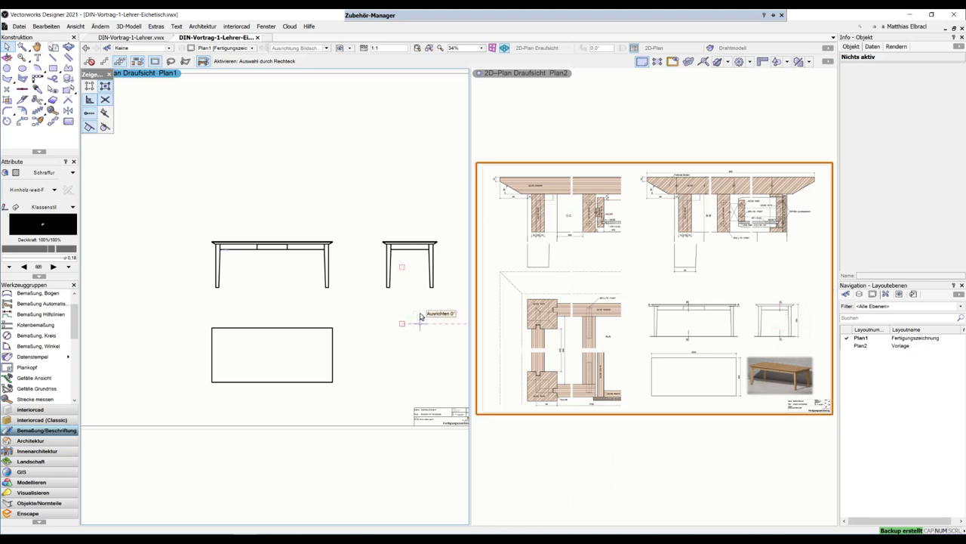
scroll(392, 325, up, 1)
scroll(355, 325, up, 1)
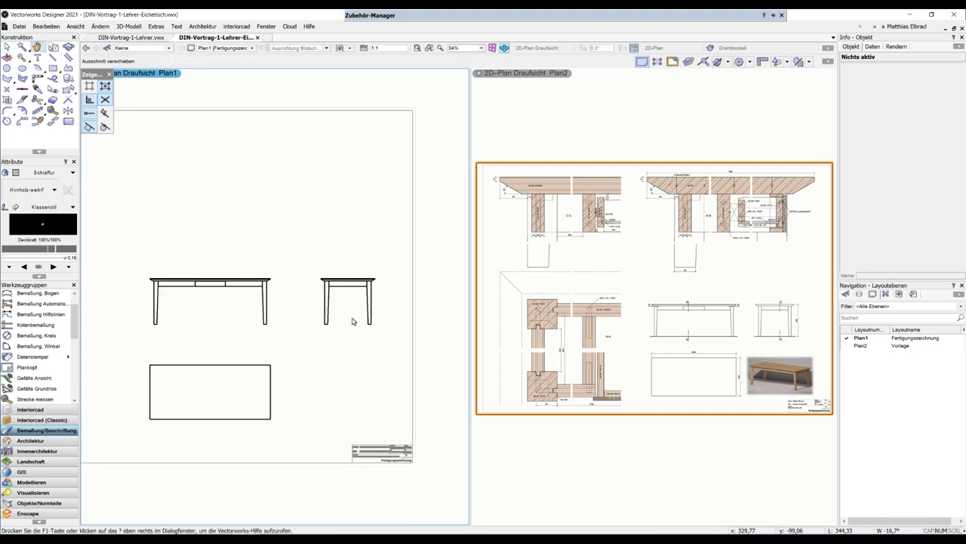
scroll(352, 305, up, 1)
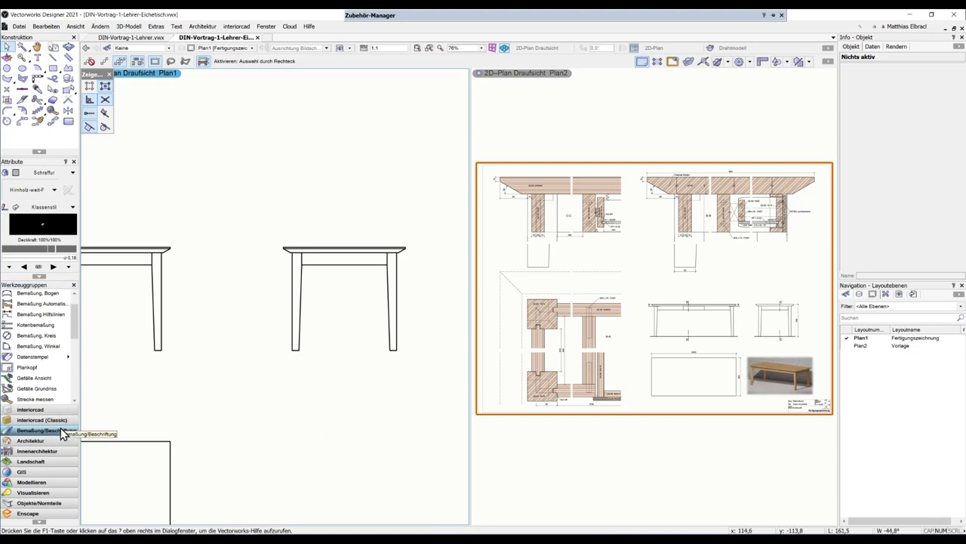
drag(76, 319, 74, 355)
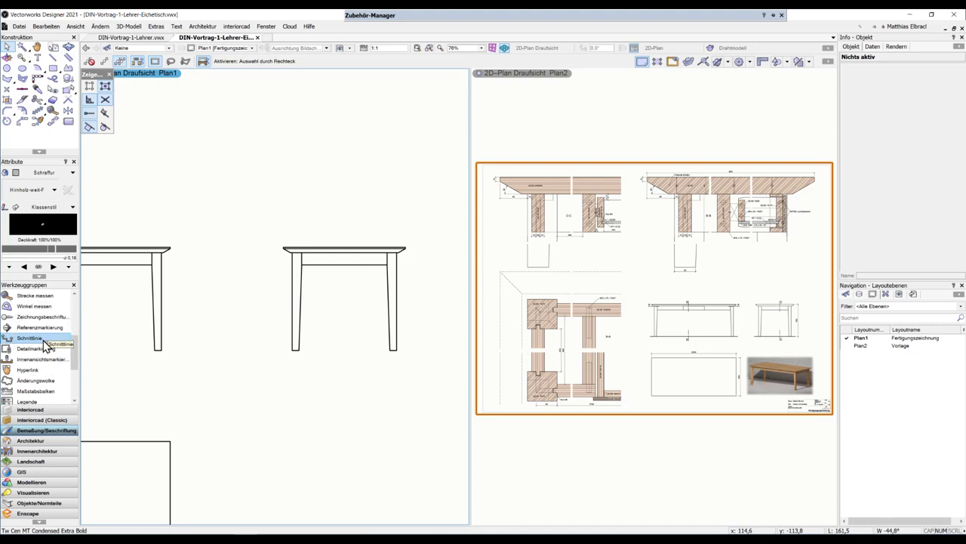
click(43, 341)
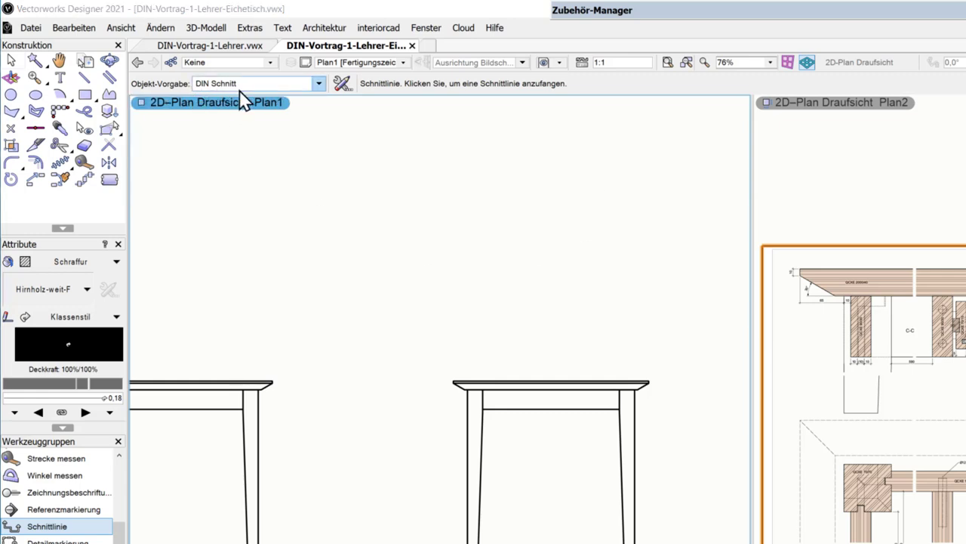
click(318, 83)
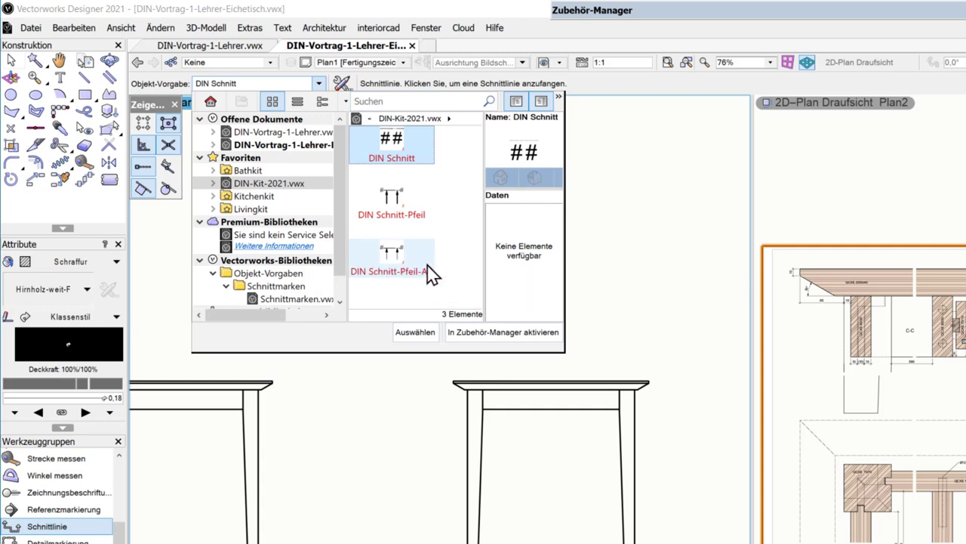
double_click(404, 151)
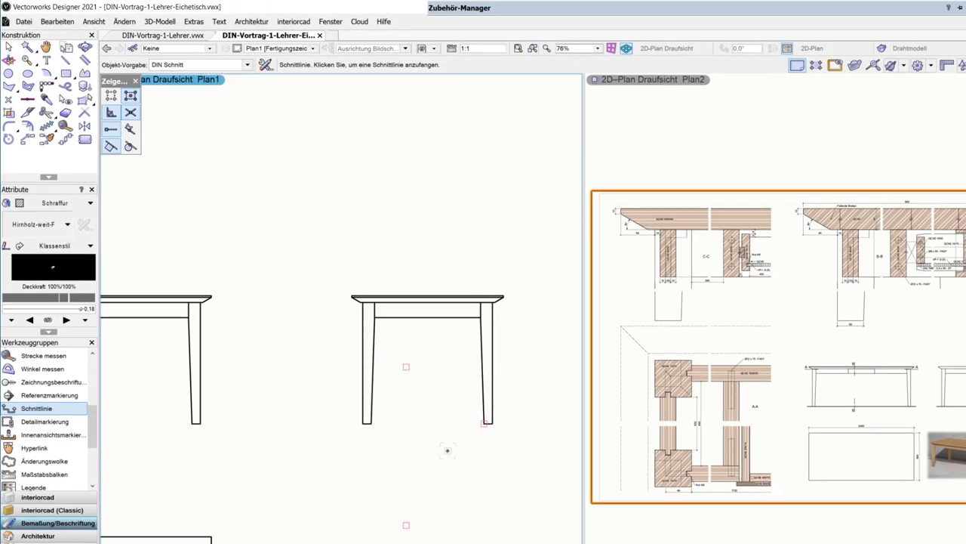
Step: Draw a vertical section line from above to below the side view and set its viewing direction
click(447, 450)
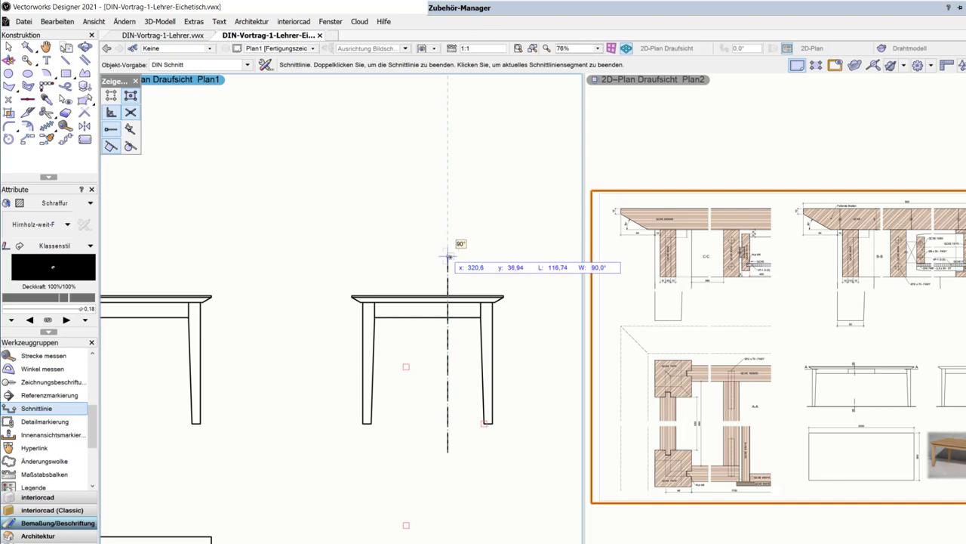
double_click(448, 258)
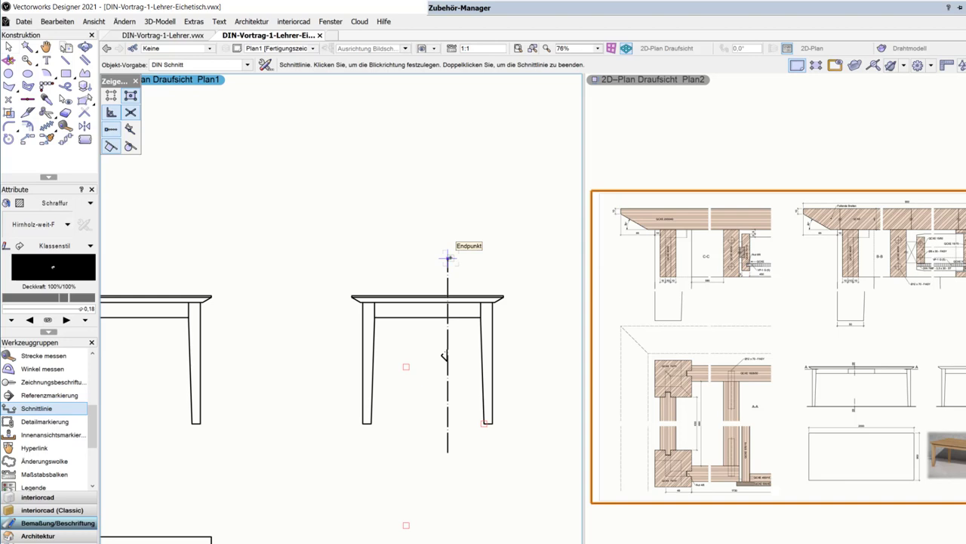
click(402, 256)
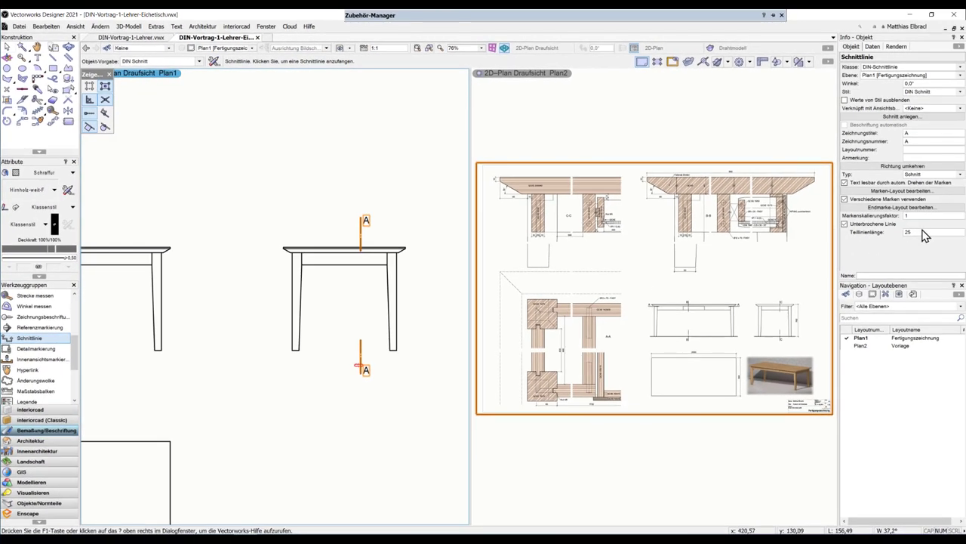
Step: Relabel the section line's markers as C
click(910, 142)
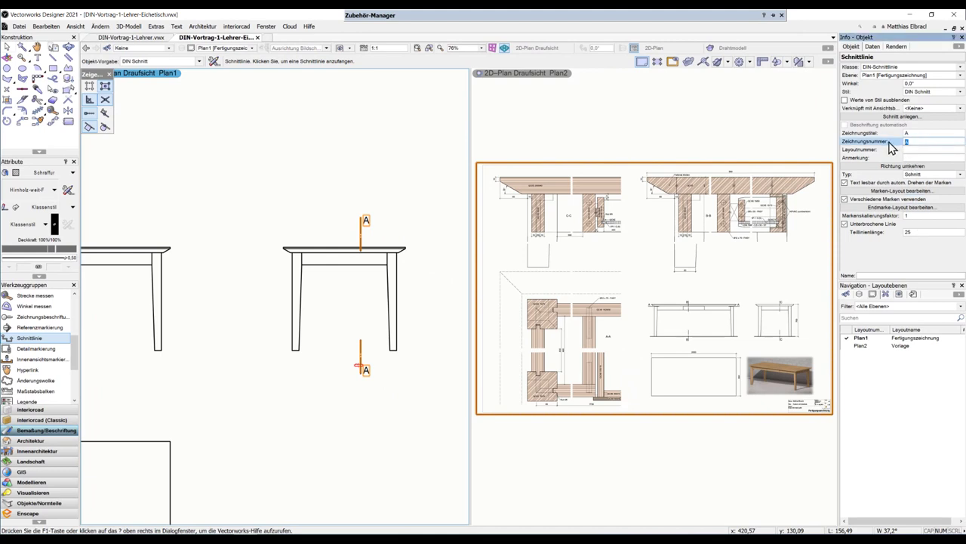
click(912, 133)
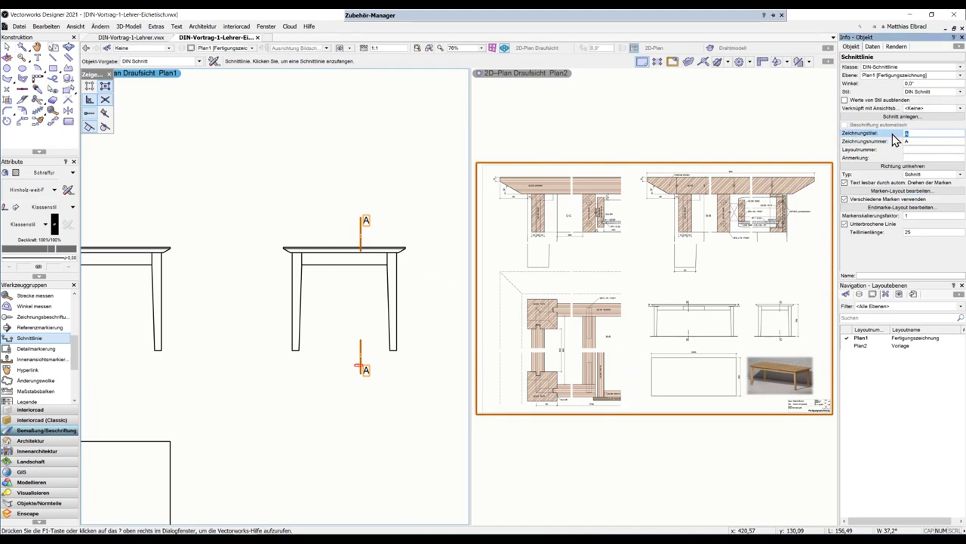
text(C)
key(Tab)
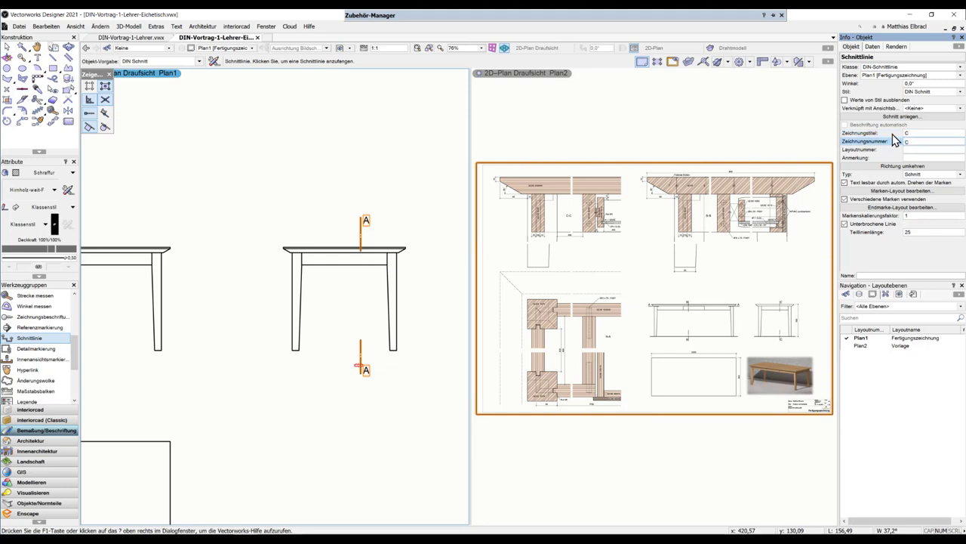
key(Tab)
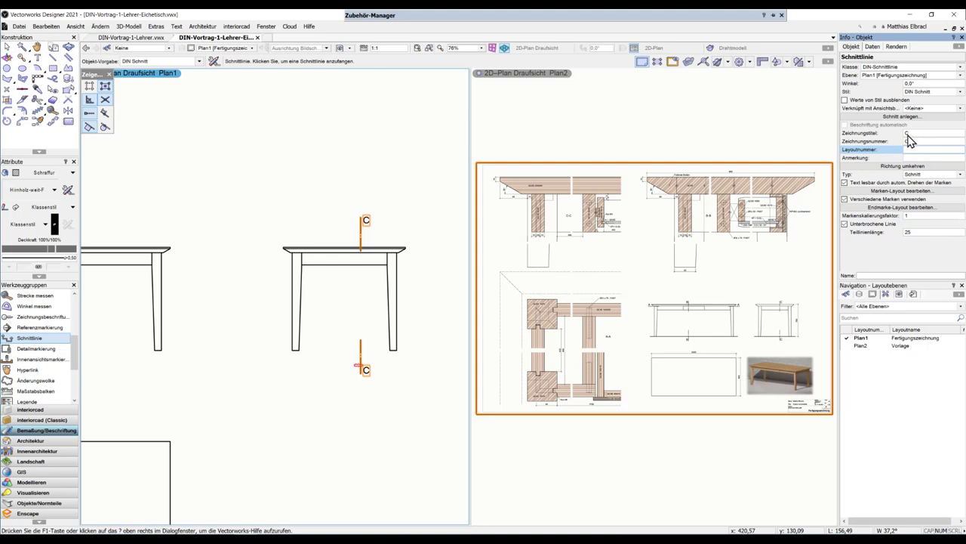
Step: Select the table front-view viewport together with section line C
scroll(368, 321, up, 2)
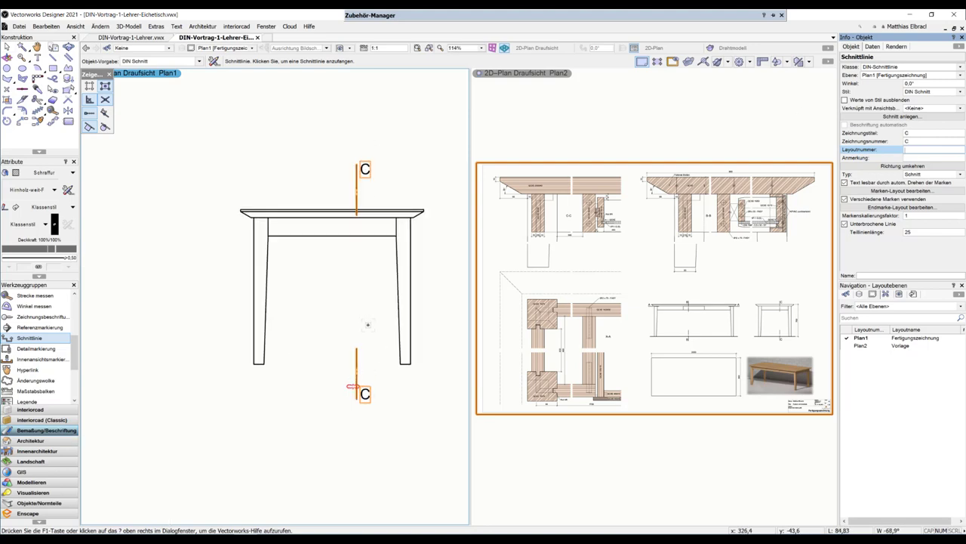
scroll(352, 387, up, 8)
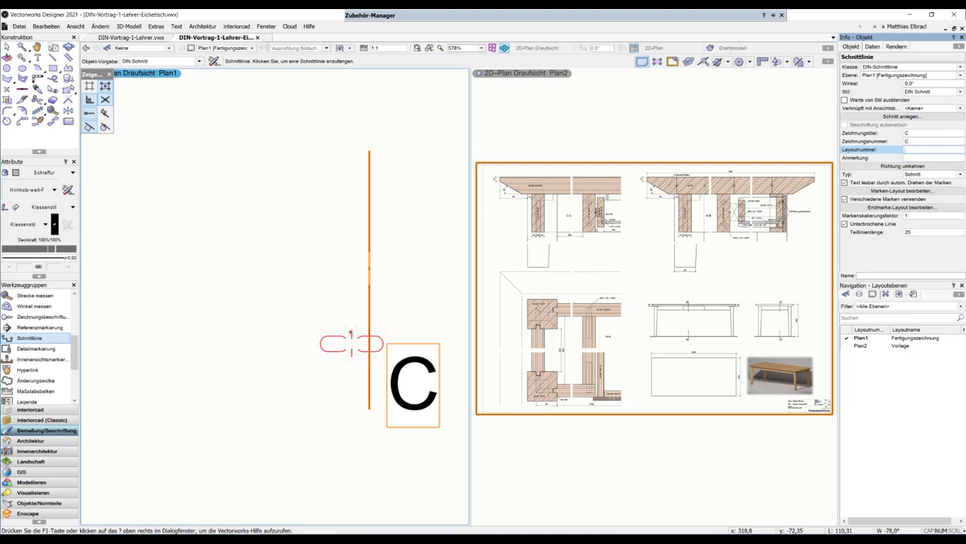
scroll(355, 346, down, 9)
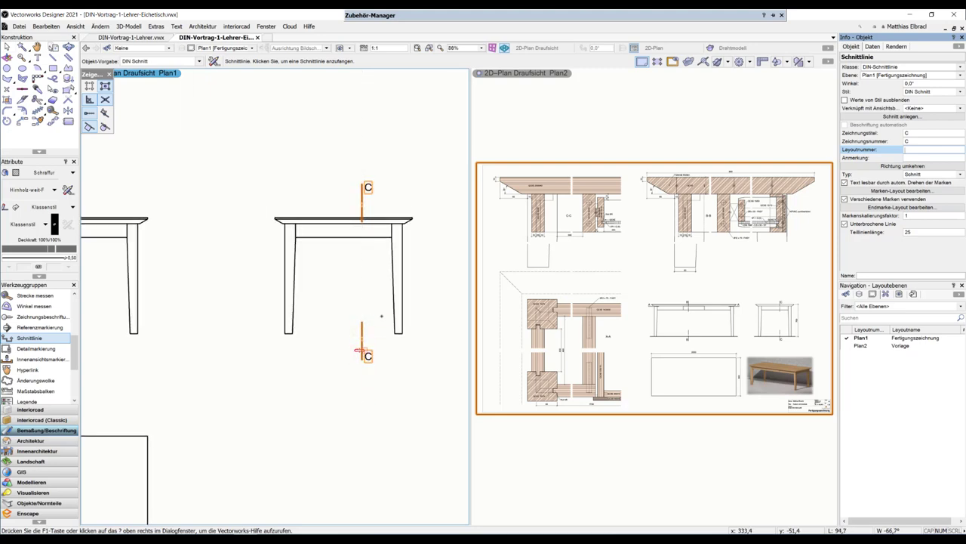
middle_drag(383, 320, 401, 348)
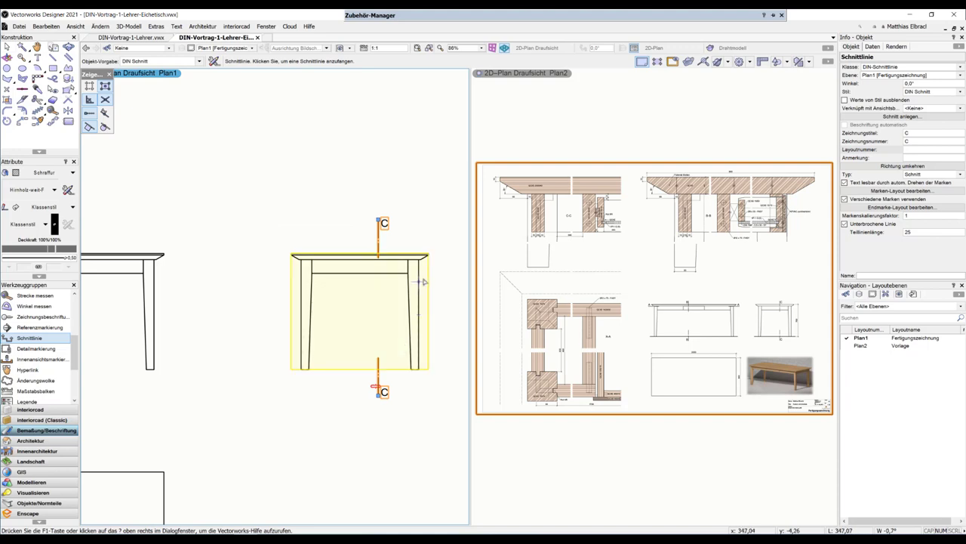
key(x)
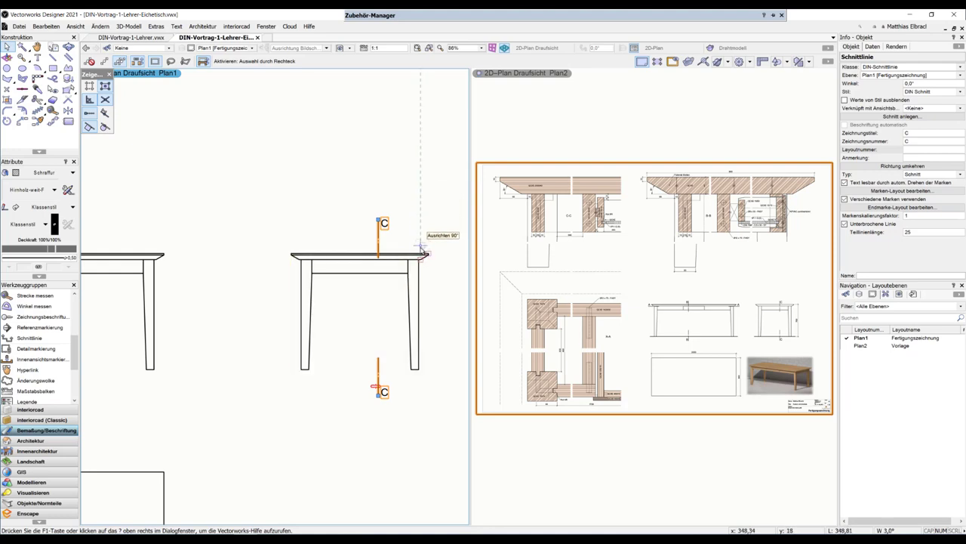
click(421, 254)
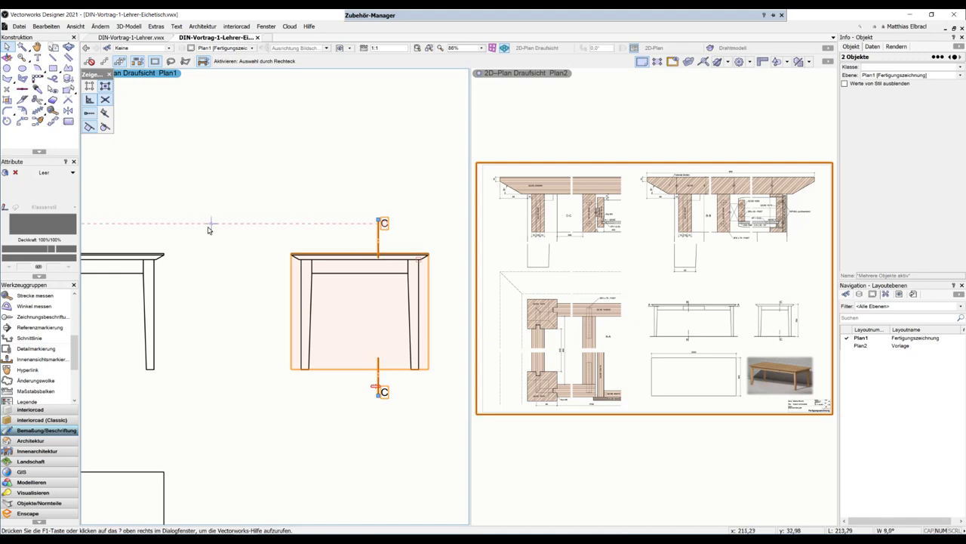
Step: Start Schnitt anlegen at scale 1:1, auto labelling off, drawing number C instead of 6
click(76, 26)
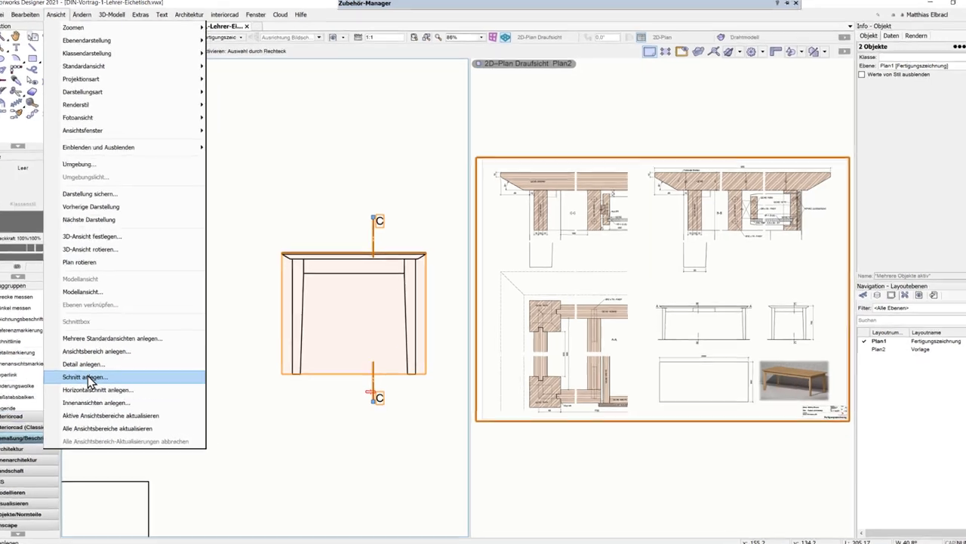
click(106, 371)
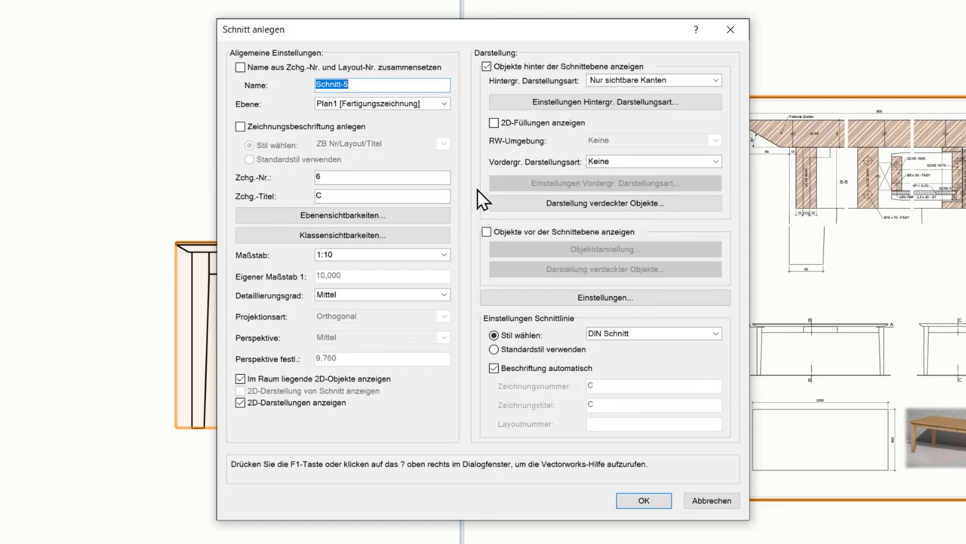
click(438, 255)
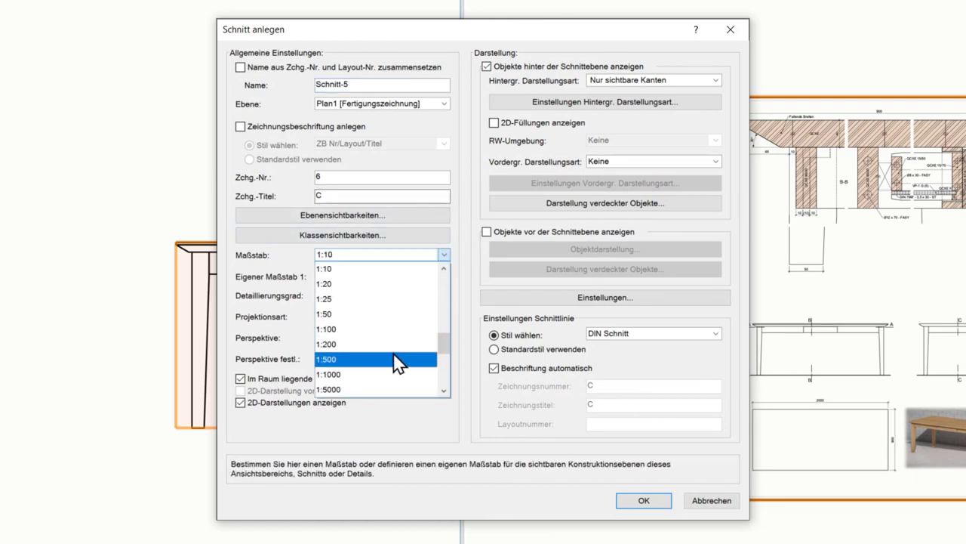
scroll(399, 363, up, 3)
scroll(396, 351, up, 2)
click(344, 284)
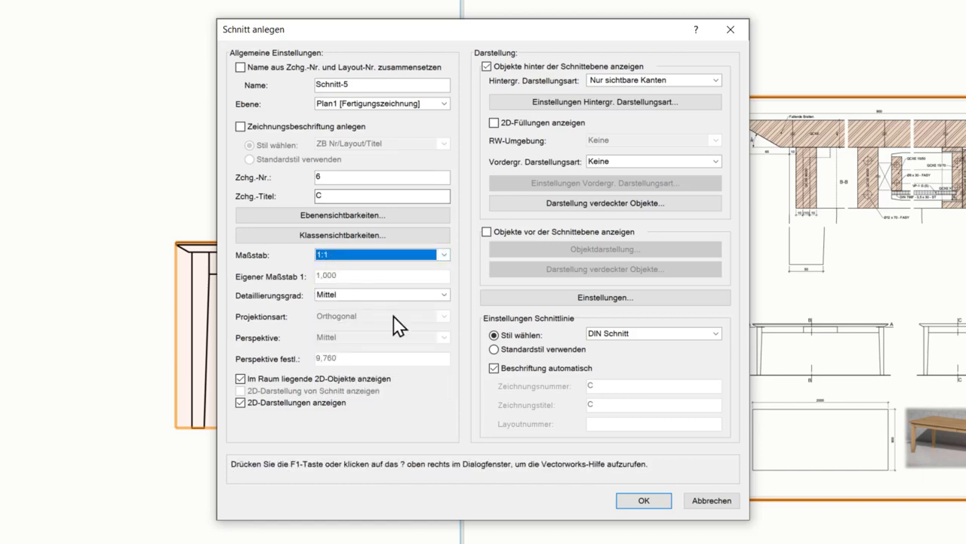
click(497, 370)
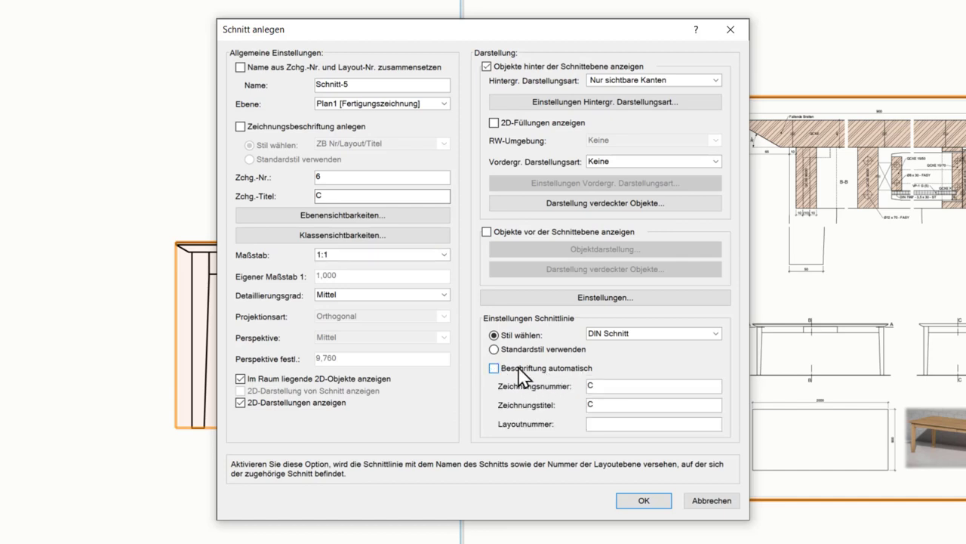
click(331, 176)
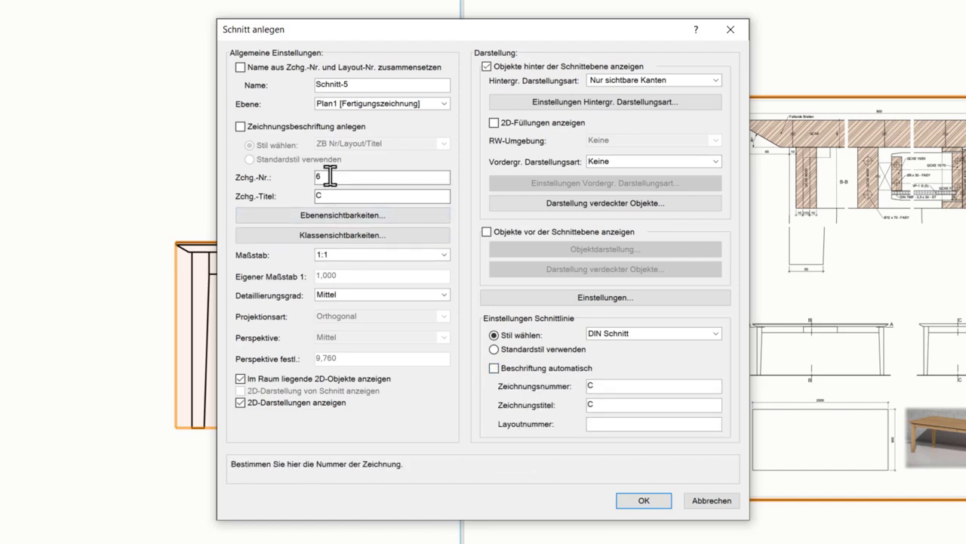
double_click(330, 176)
text(C)
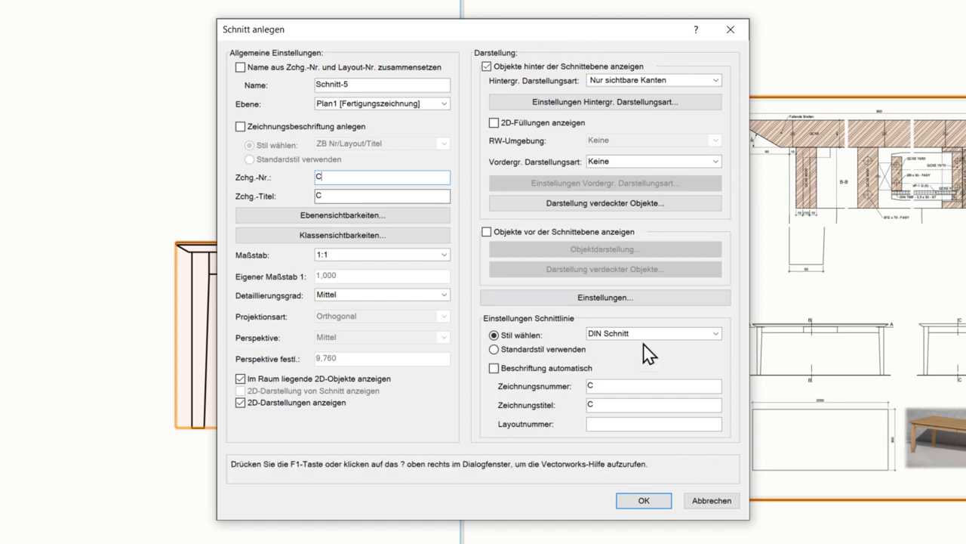
Step: Set 3D circle resolution to Sehr hoch and cut faces to Originalattribute
click(612, 297)
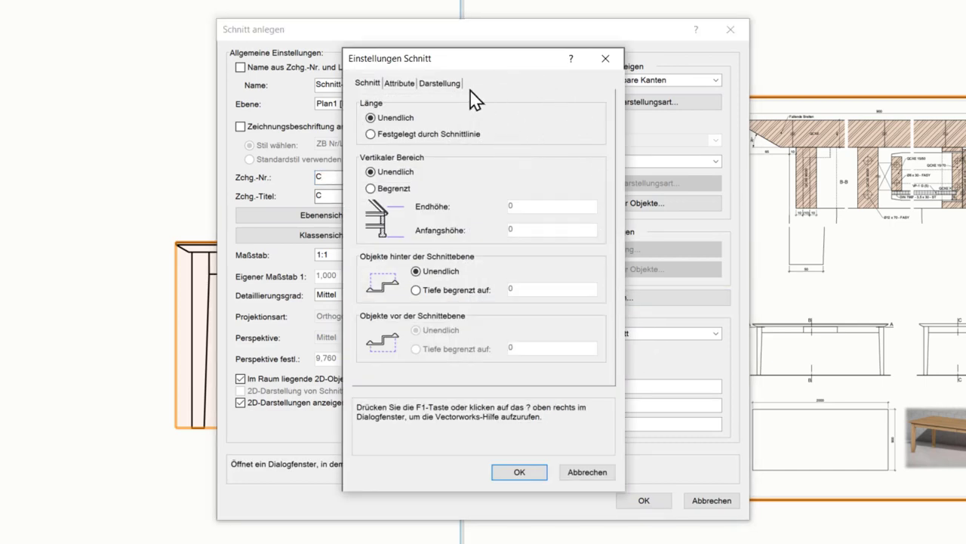
click(432, 89)
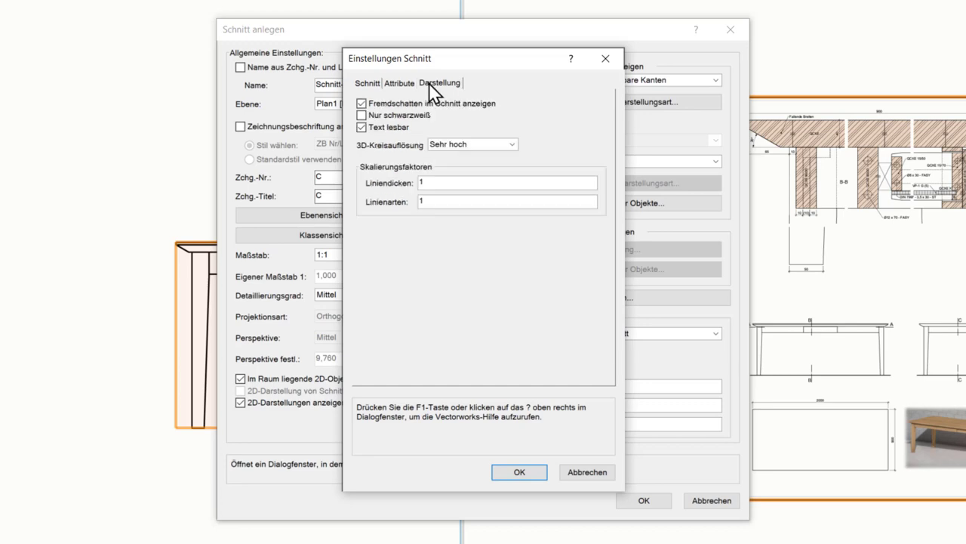
click(454, 144)
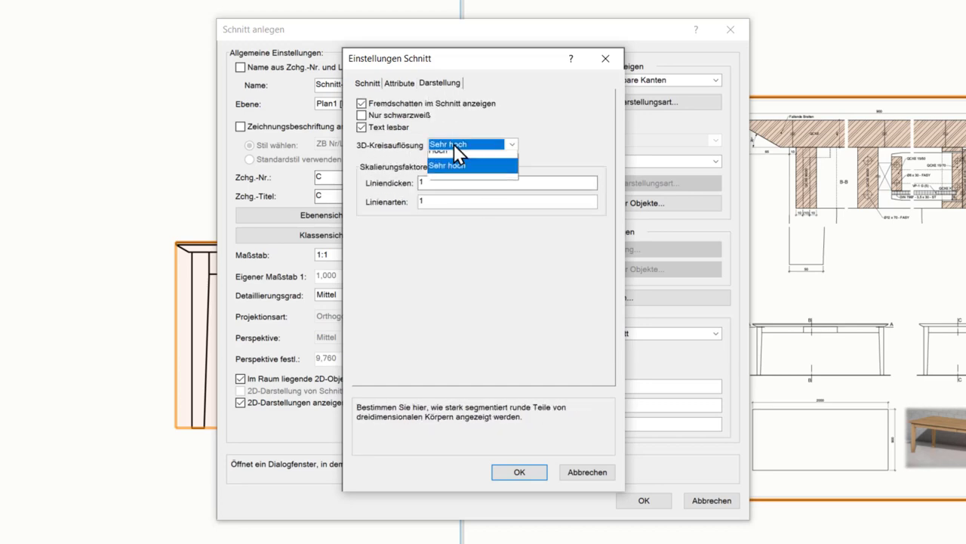
click(453, 188)
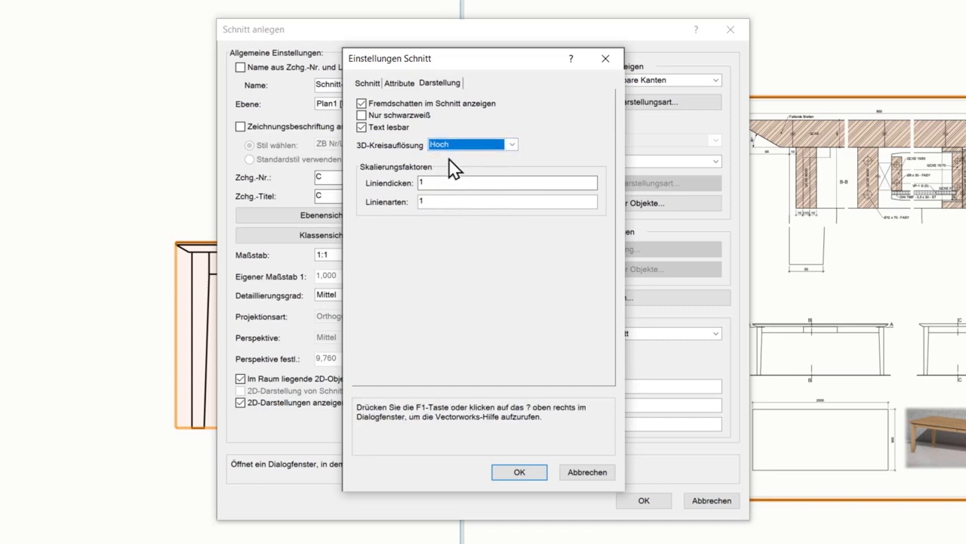
click(465, 144)
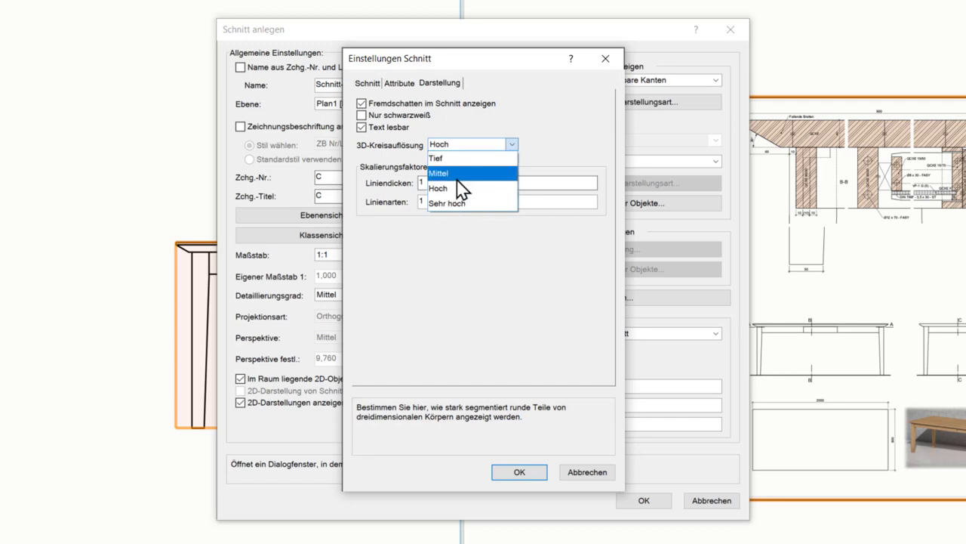
click(453, 203)
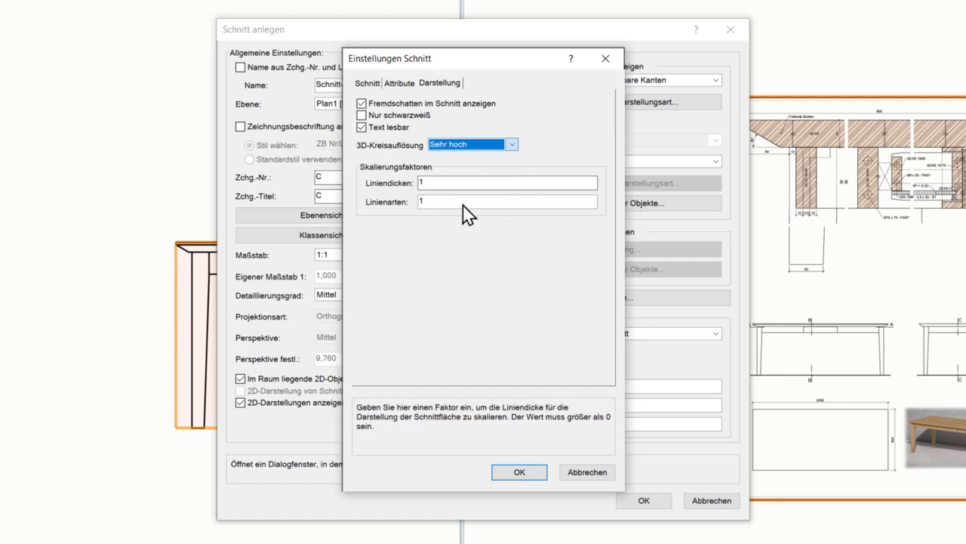
click(400, 83)
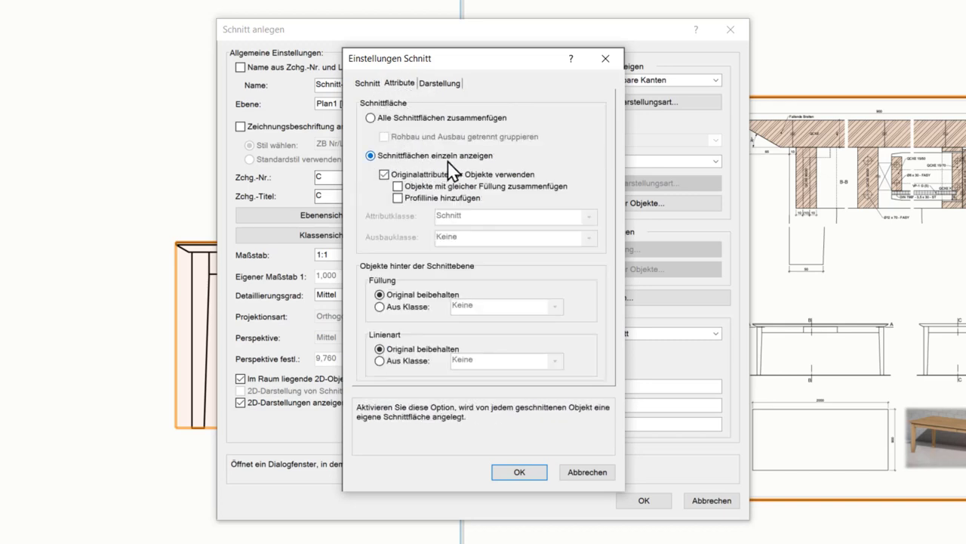
click(384, 176)
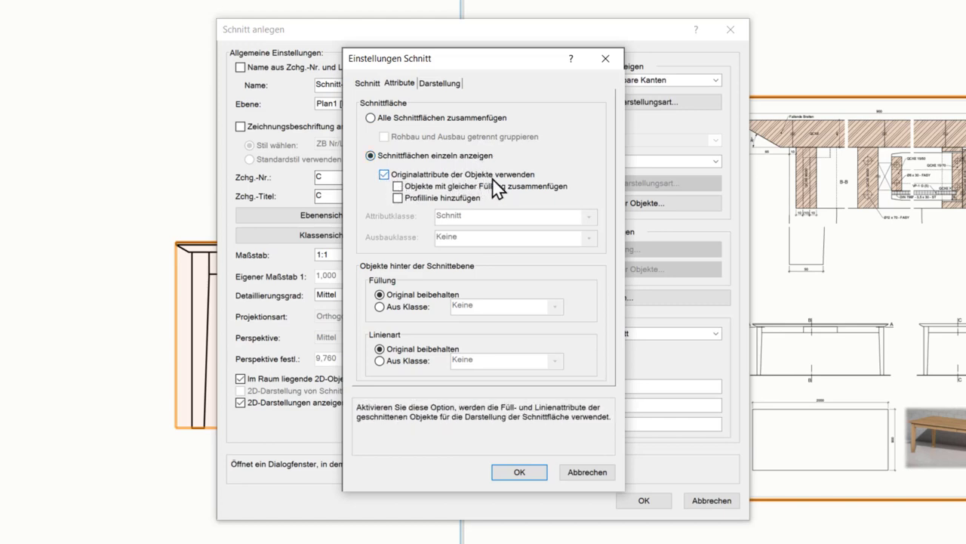
click(383, 175)
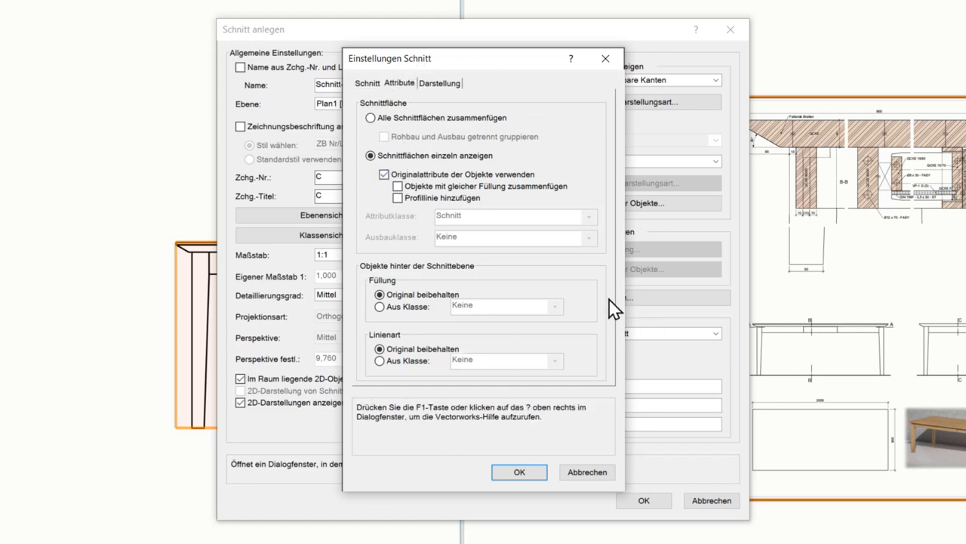
click(526, 472)
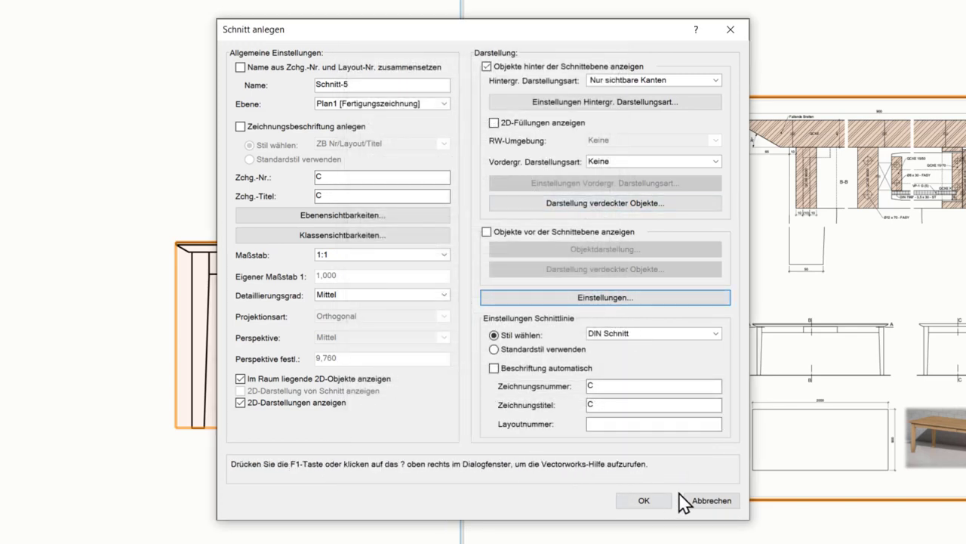
Step: Create the section viewport and drag it into place on the sheet
click(647, 502)
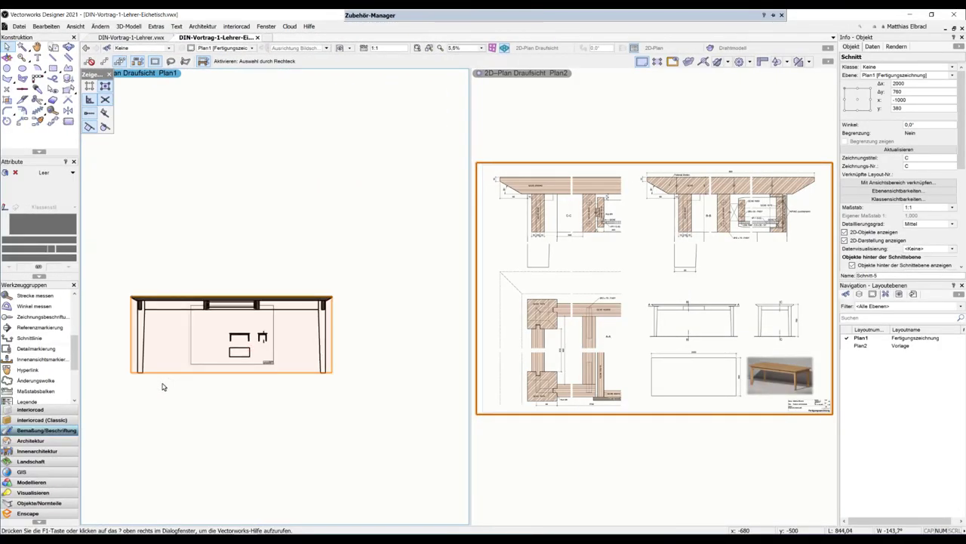
drag(161, 386, 230, 364)
click(332, 254)
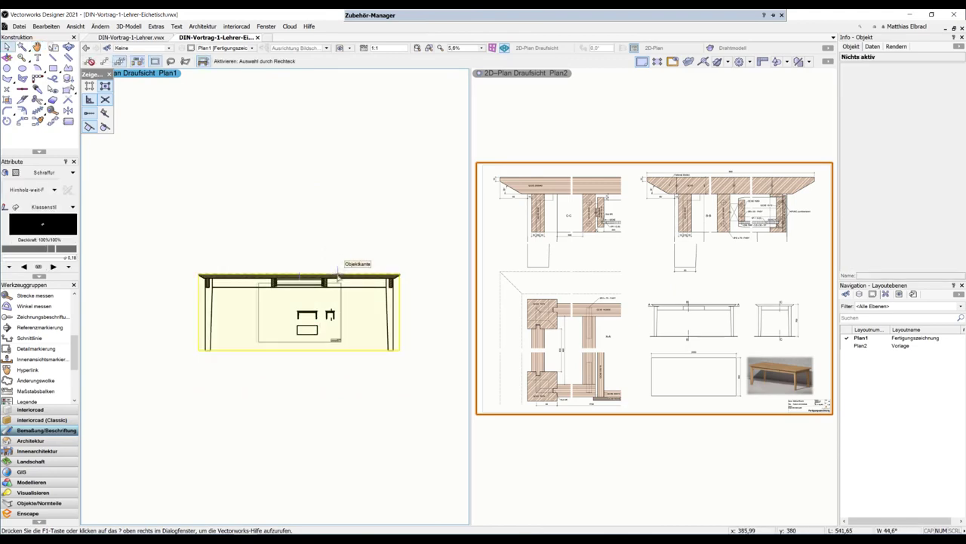
drag(337, 275, 97, 275)
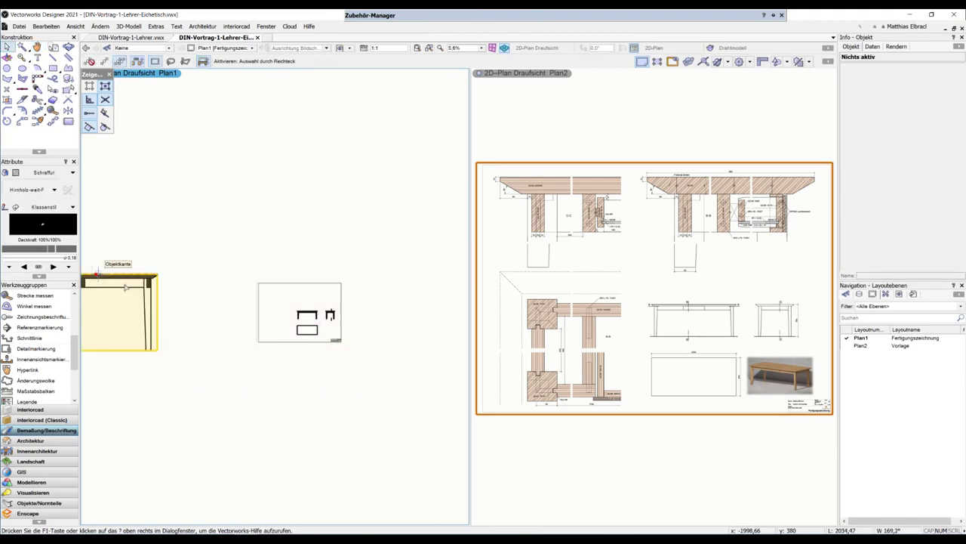
middle_drag(188, 302, 294, 297)
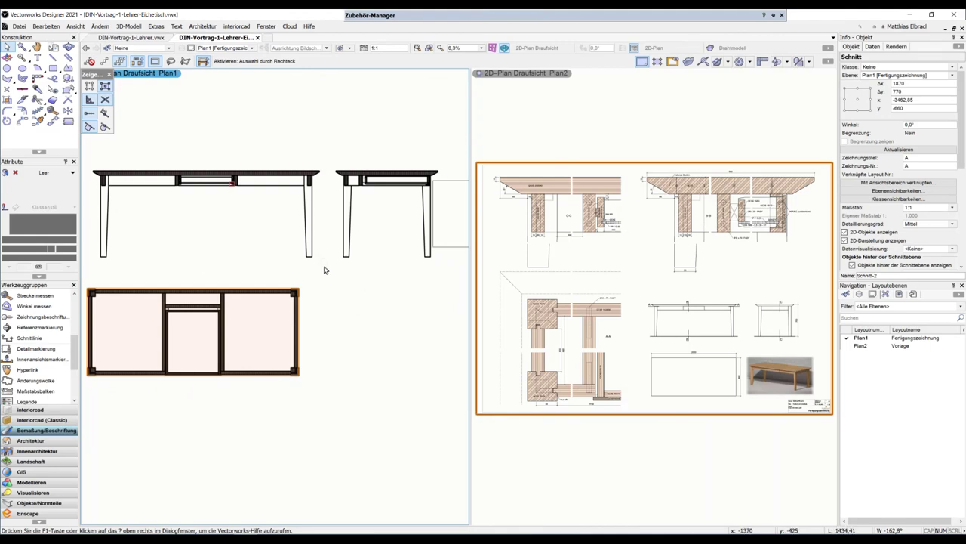
middle_drag(326, 285, 374, 277)
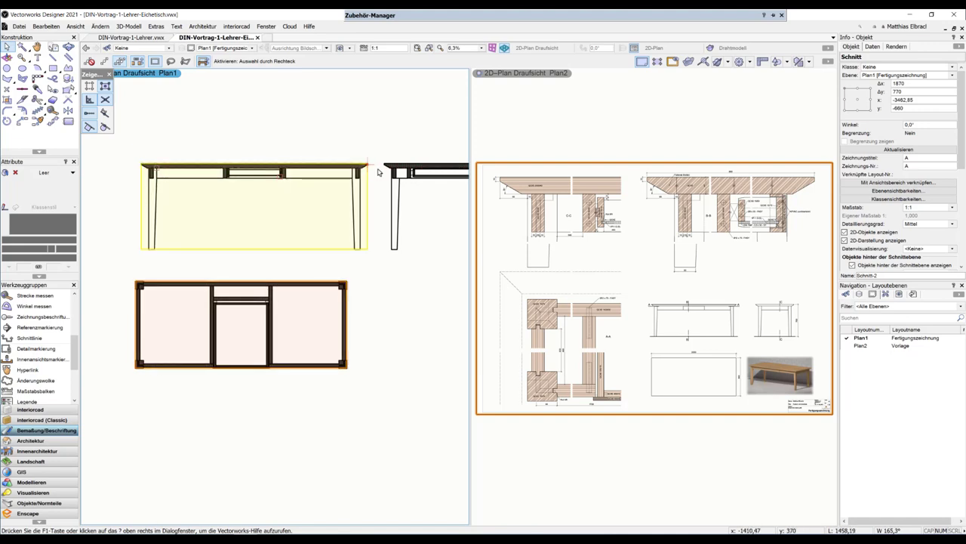
Step: Align the hatched side section view with the front elevation from its corner point
scroll(406, 166, up, 5)
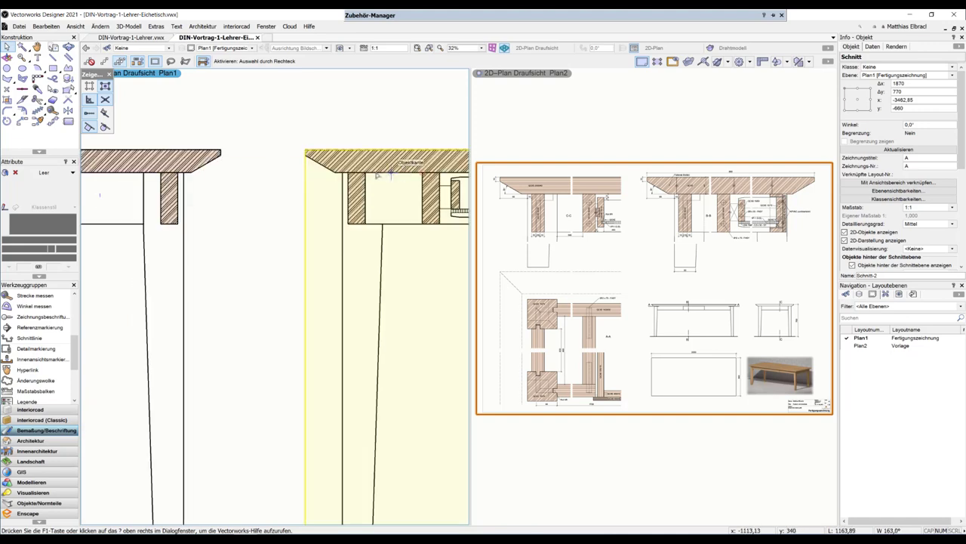
click(305, 150)
scroll(296, 155, down, 1)
scroll(299, 162, down, 2)
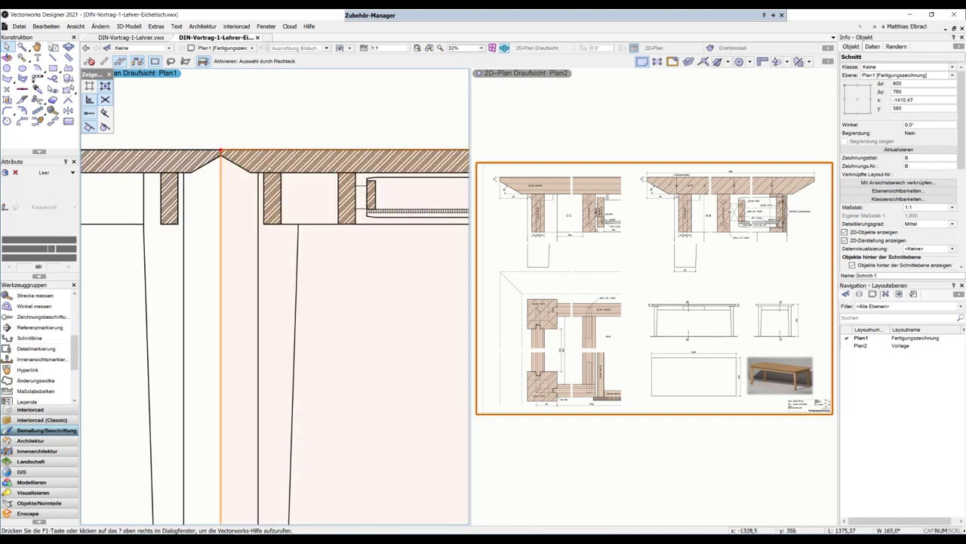
scroll(304, 172, down, 3)
scroll(304, 173, up, 4)
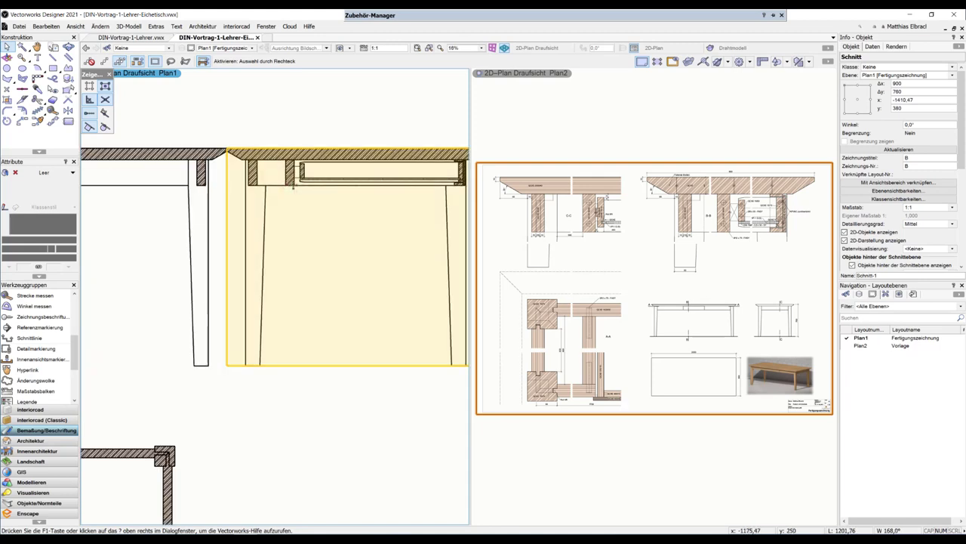
click(331, 186)
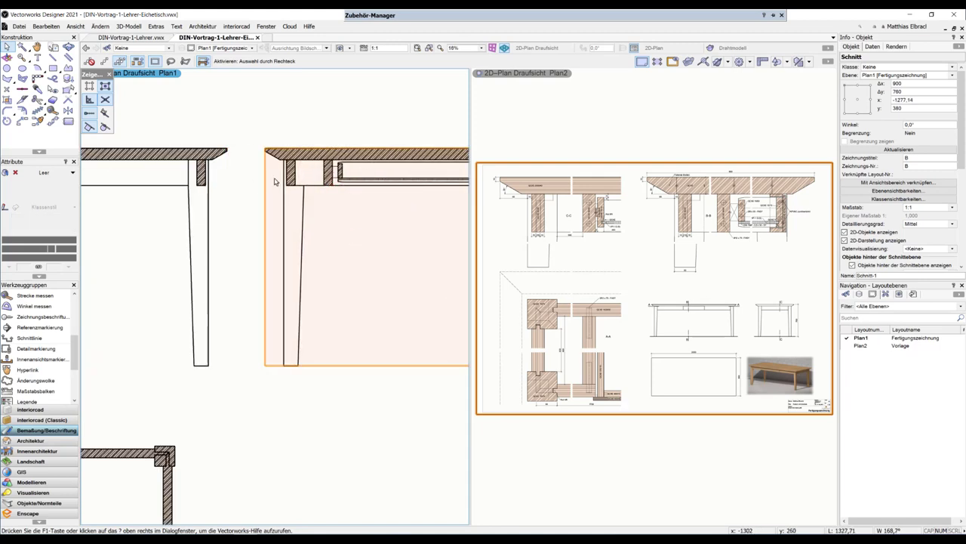
scroll(244, 322, down, 1)
scroll(242, 313, down, 1)
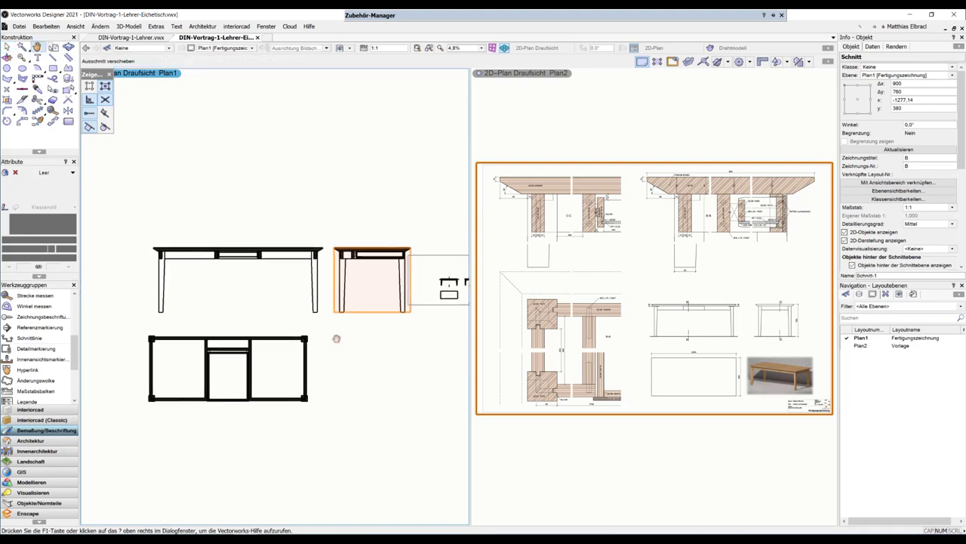
scroll(242, 306, down, 1)
scroll(242, 303, up, 1)
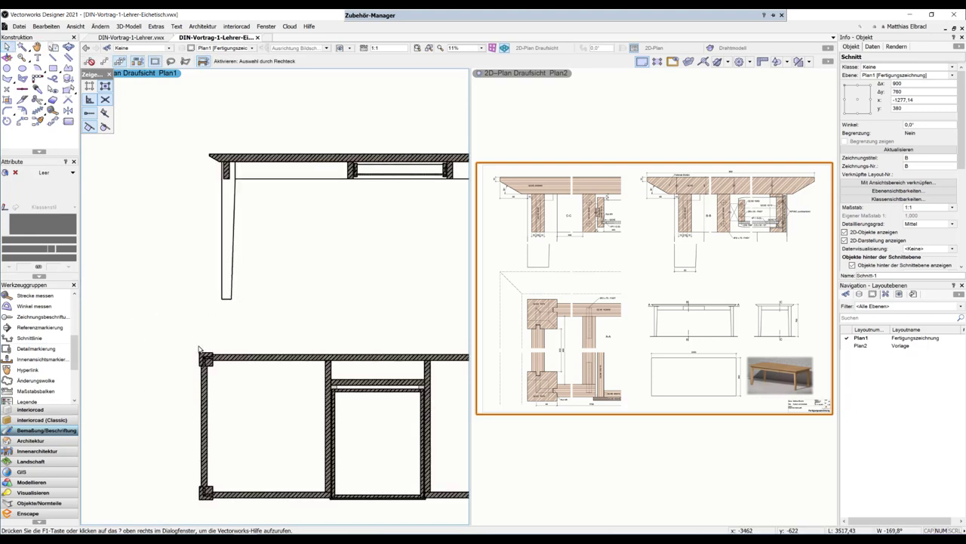
Step: Move the plan section view up so it sits aligned beneath the front elevation
drag(199, 349, 220, 299)
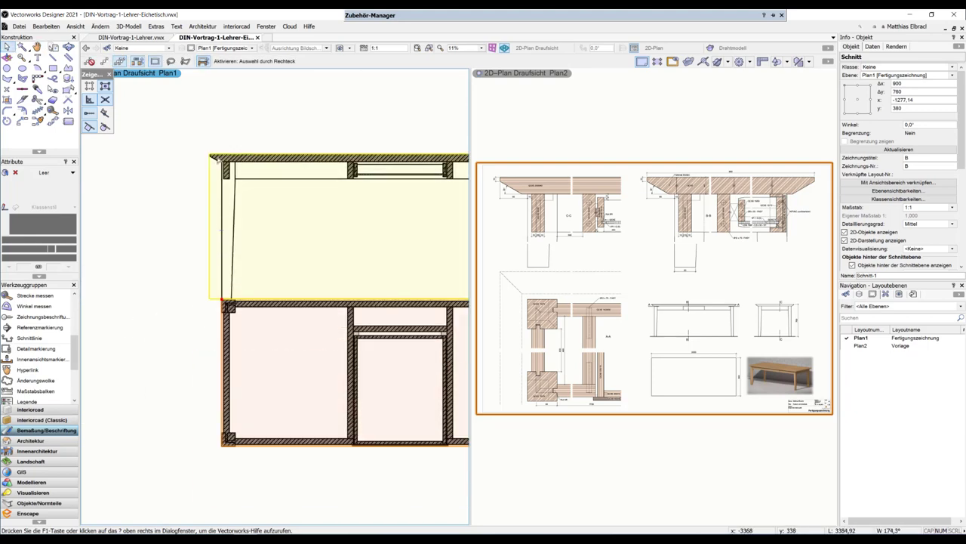
scroll(262, 345, down, 3)
scroll(267, 370, up, 3)
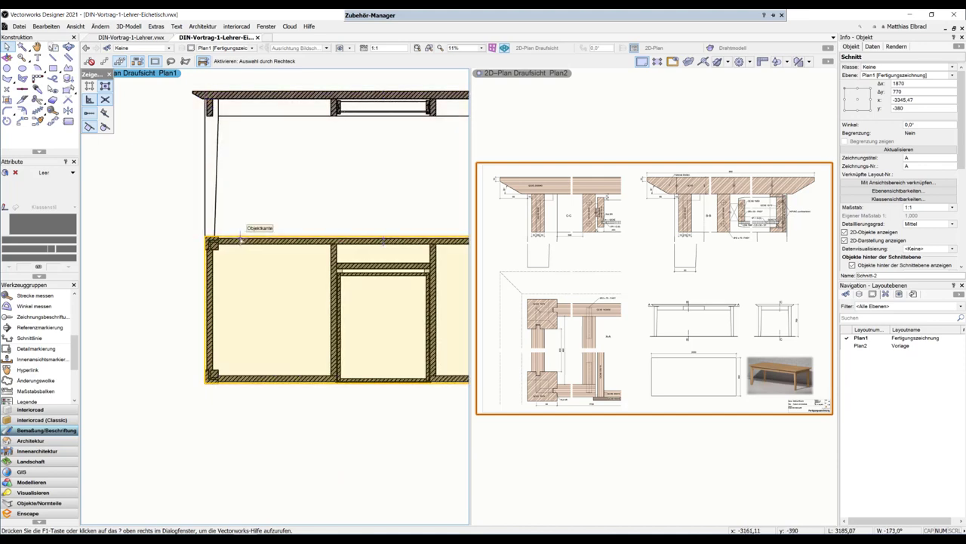
drag(240, 242, 240, 295)
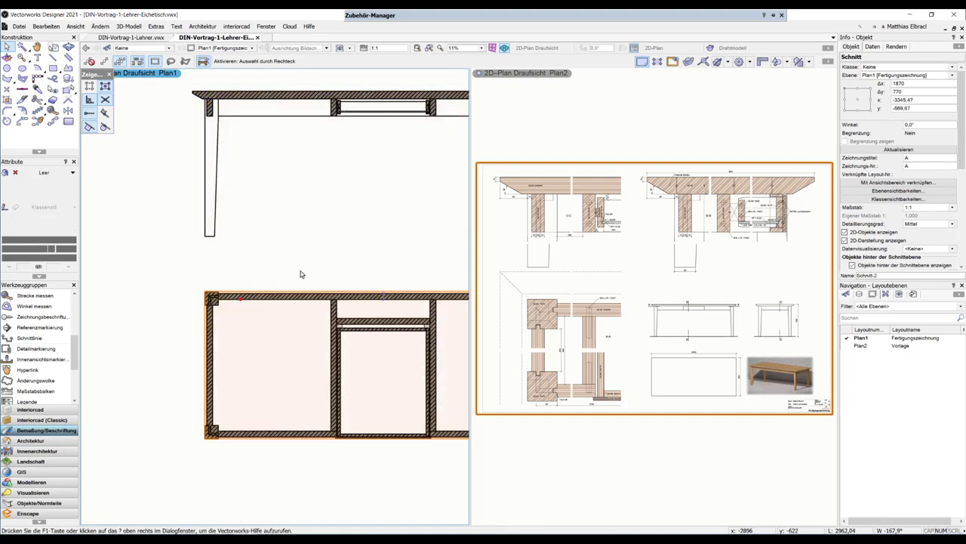
Step: Check both ends of the tabletop, then select the table section viewport
scroll(299, 215, down, 2)
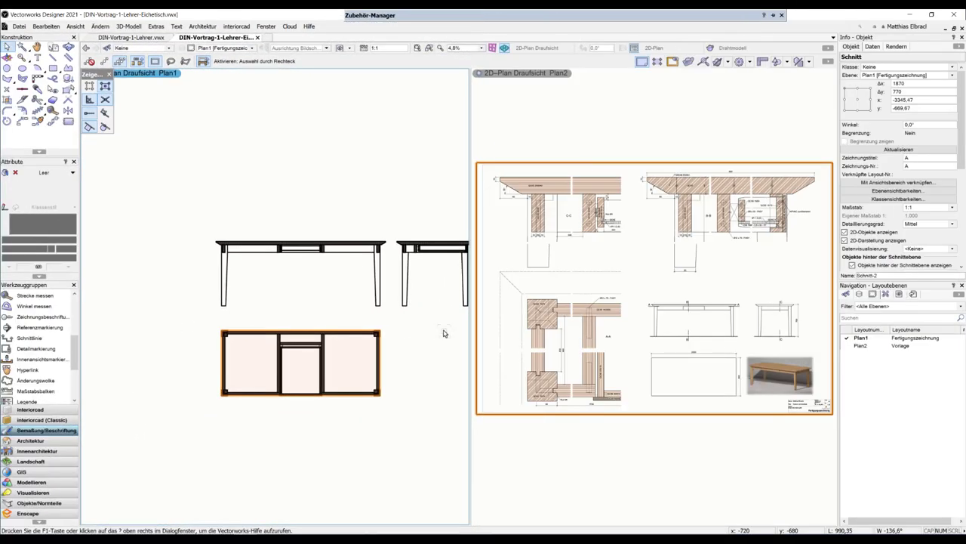
middle_drag(444, 333, 334, 341)
scroll(309, 269, up, 4)
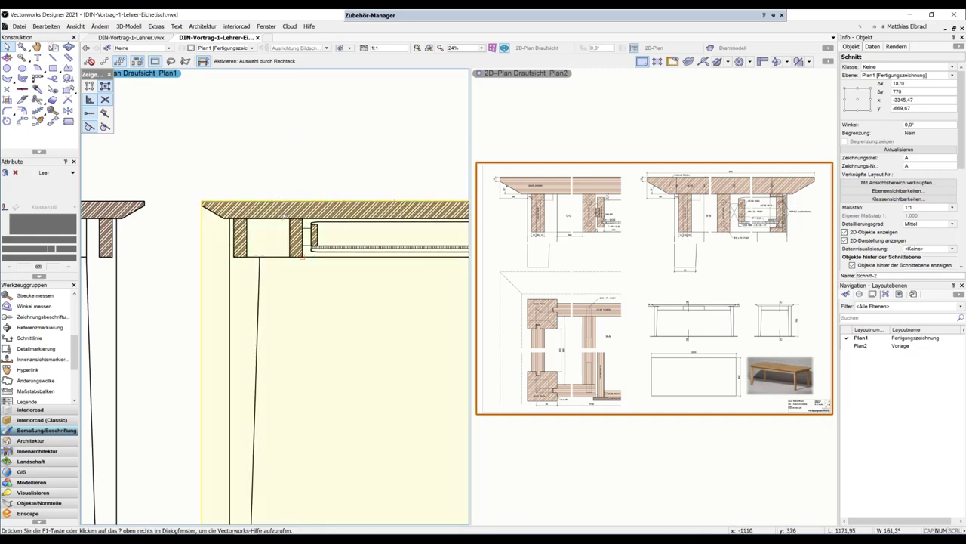
middle_drag(373, 313, 210, 317)
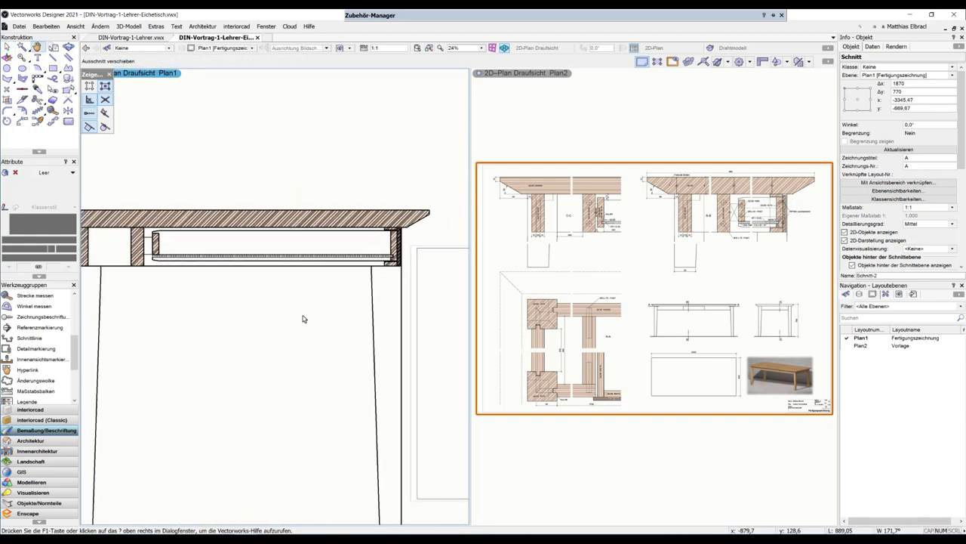
scroll(402, 243, up, 1)
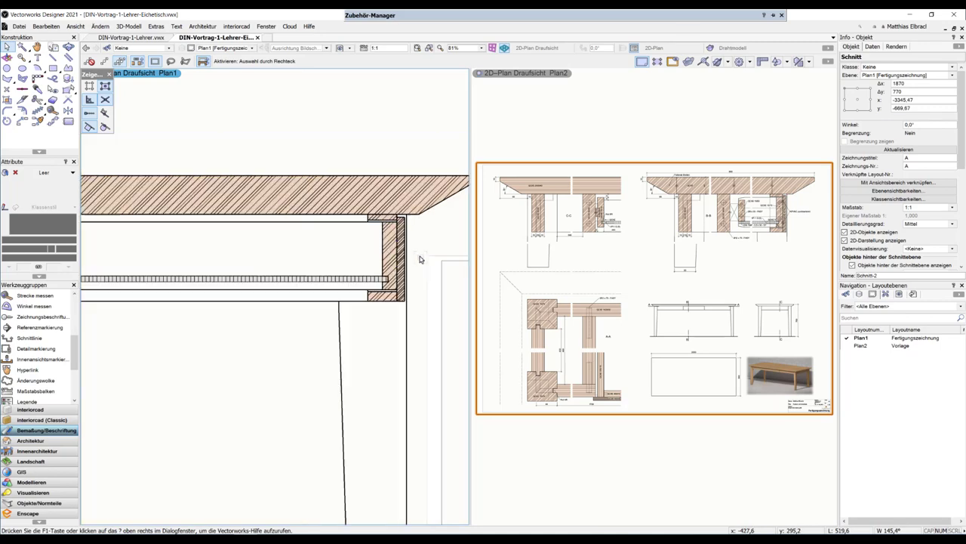
scroll(420, 258, down, 3)
mouse_move(280, 287)
middle_down()
mouse_move(416, 287)
mouse_move(216, 302)
mouse_move(385, 307)
middle_up()
scroll(385, 308, up, 3)
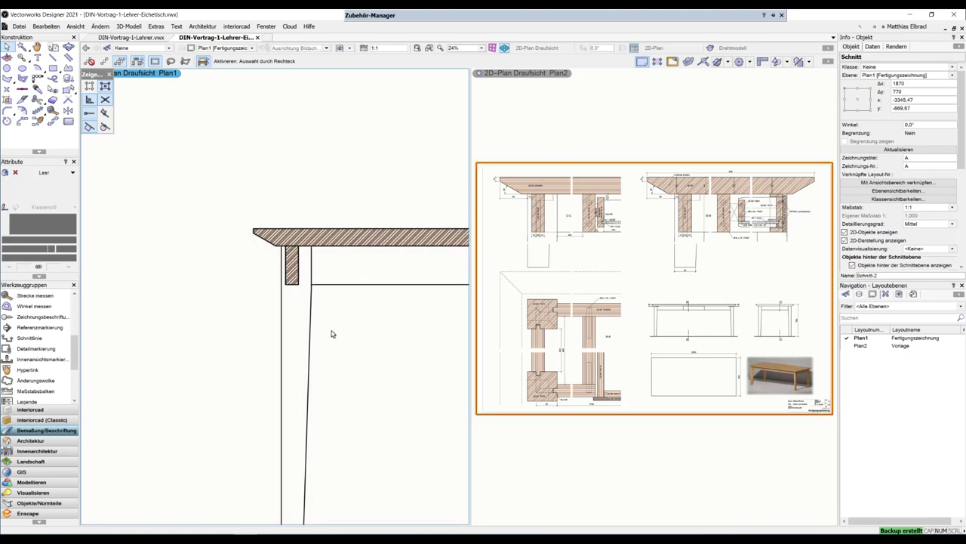
middle_drag(330, 334, 243, 314)
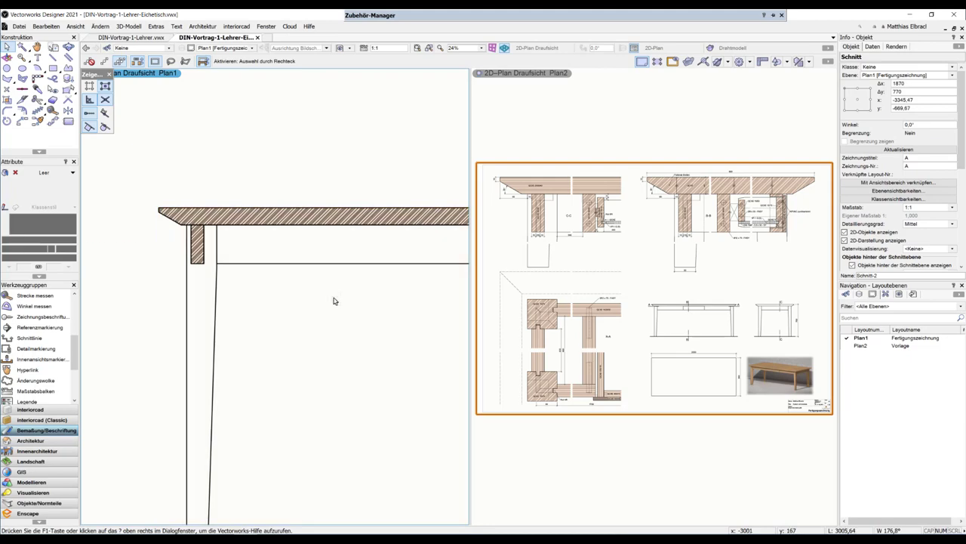
scroll(289, 240, up, 3)
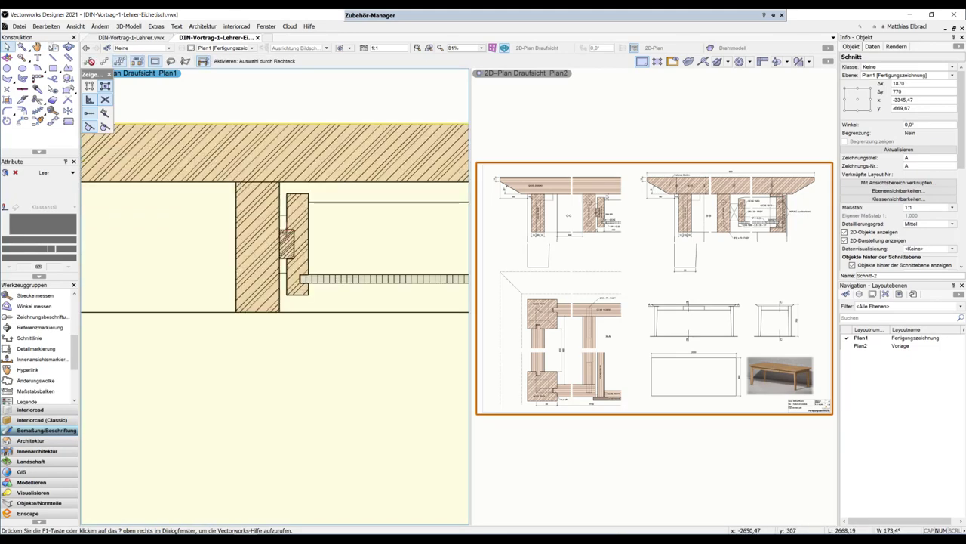
scroll(287, 239, down, 4)
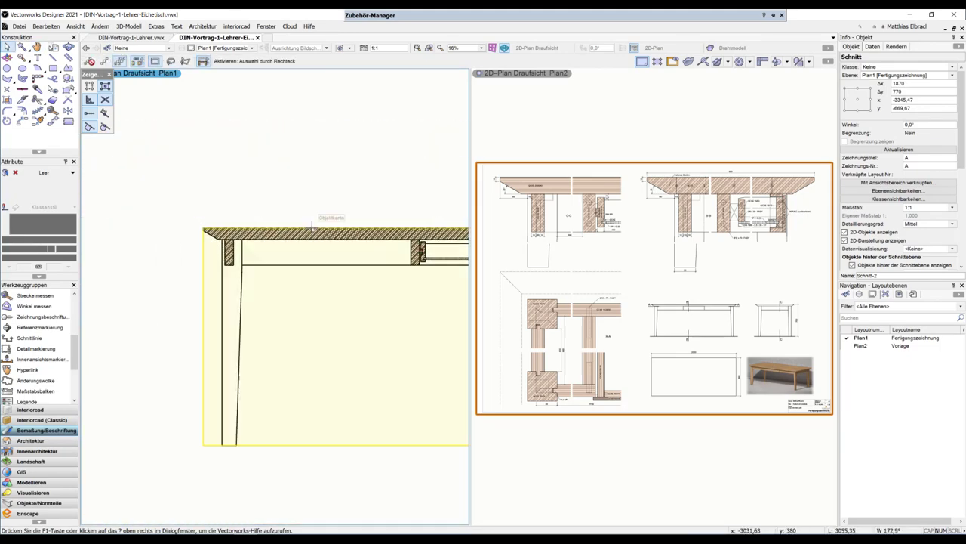
click(311, 228)
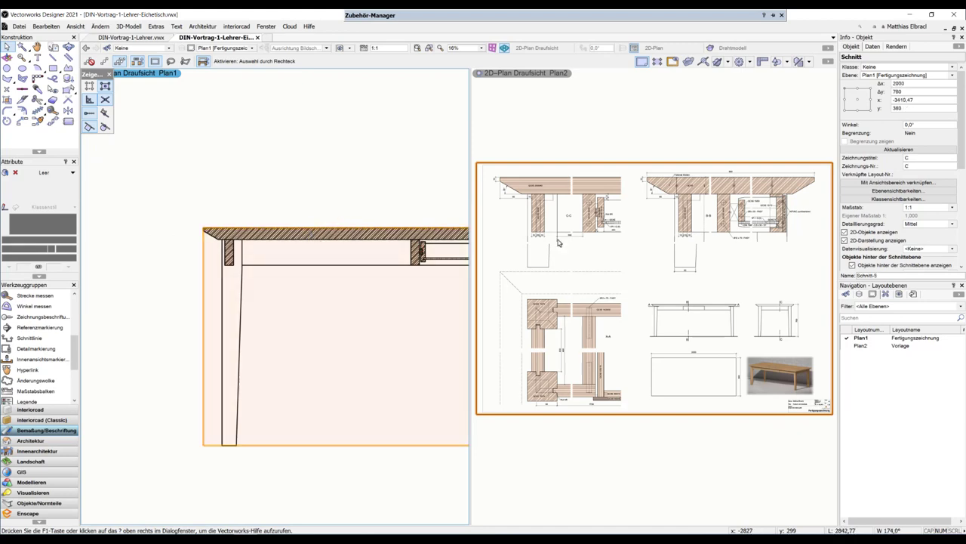
Step: Override class 1-Tischplatte in section C's viewport with the Langholz-weit-horizontal-F hatch
click(886, 199)
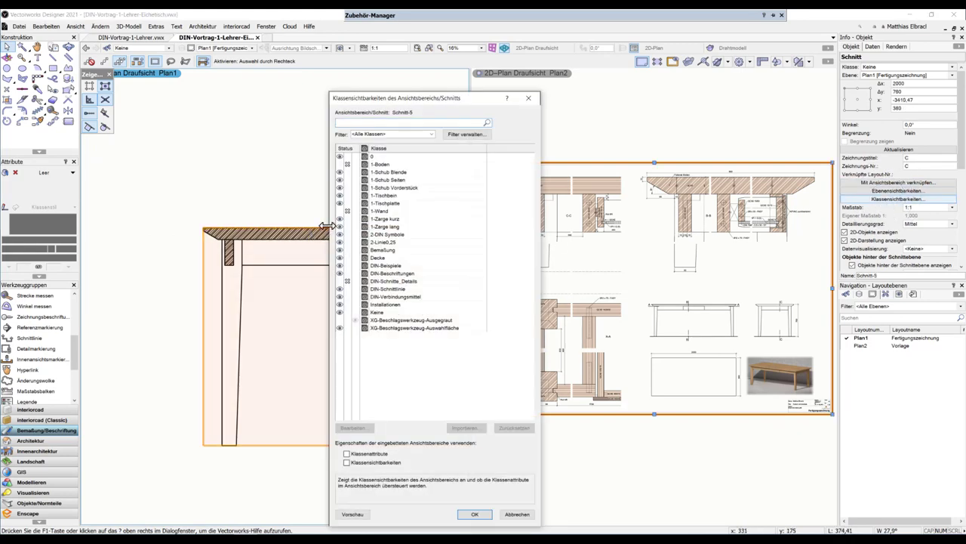
click(387, 204)
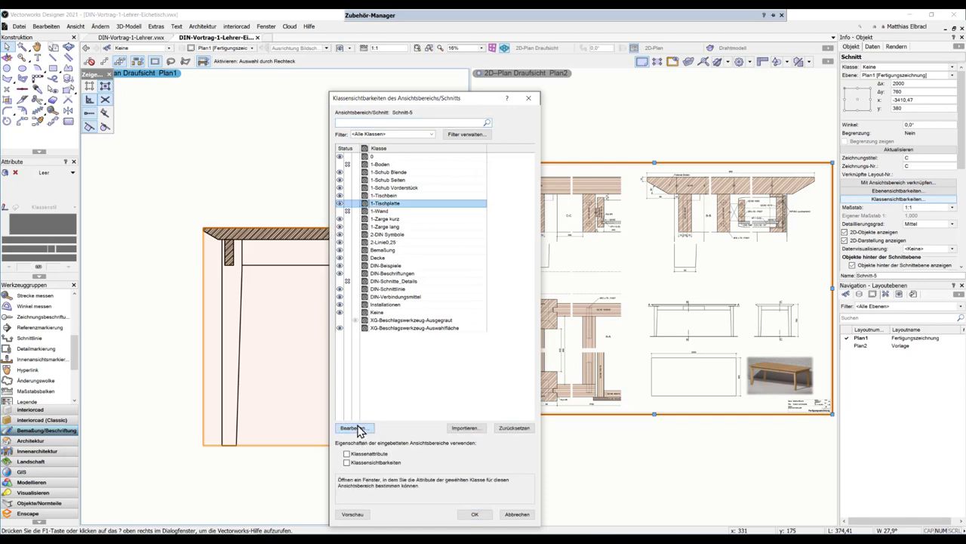
click(354, 428)
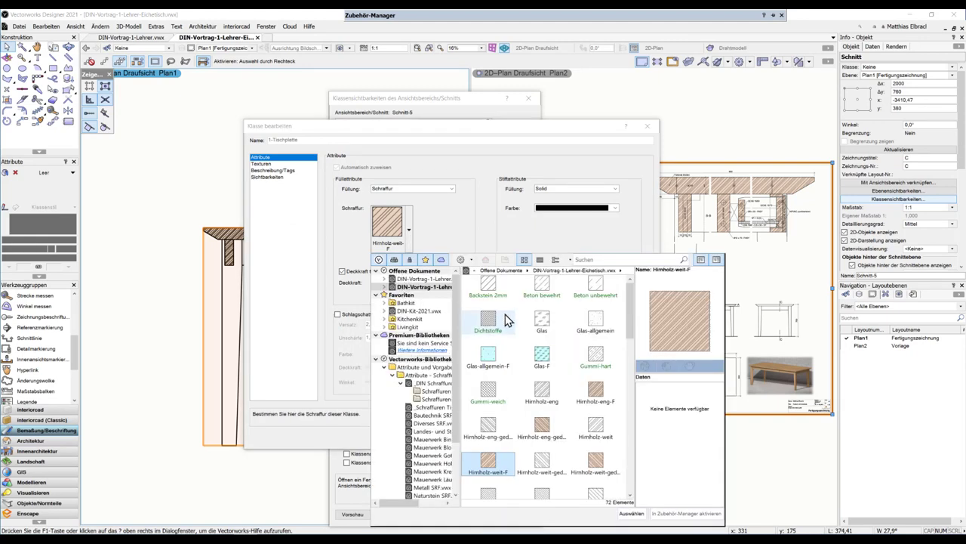
click(493, 321)
key(l)
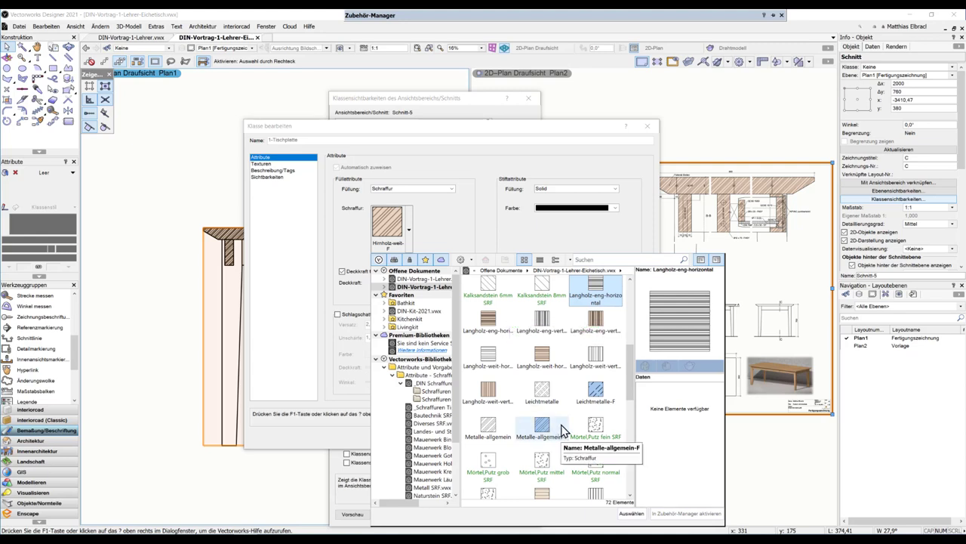
double_click(544, 355)
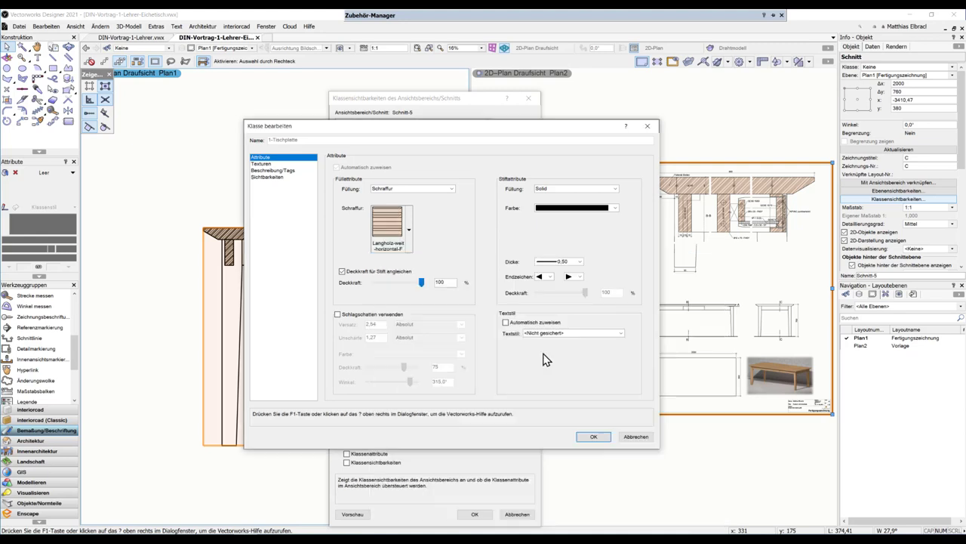
click(594, 438)
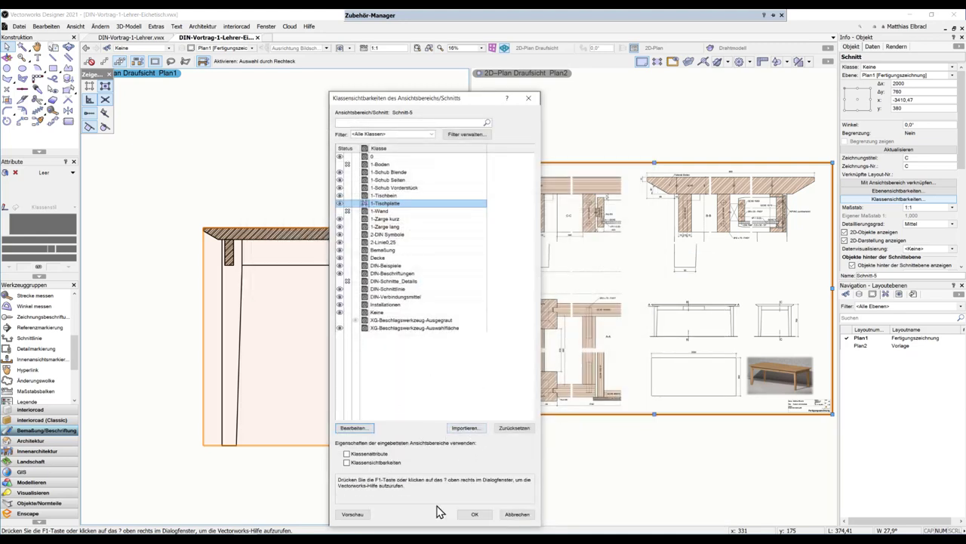
click(473, 513)
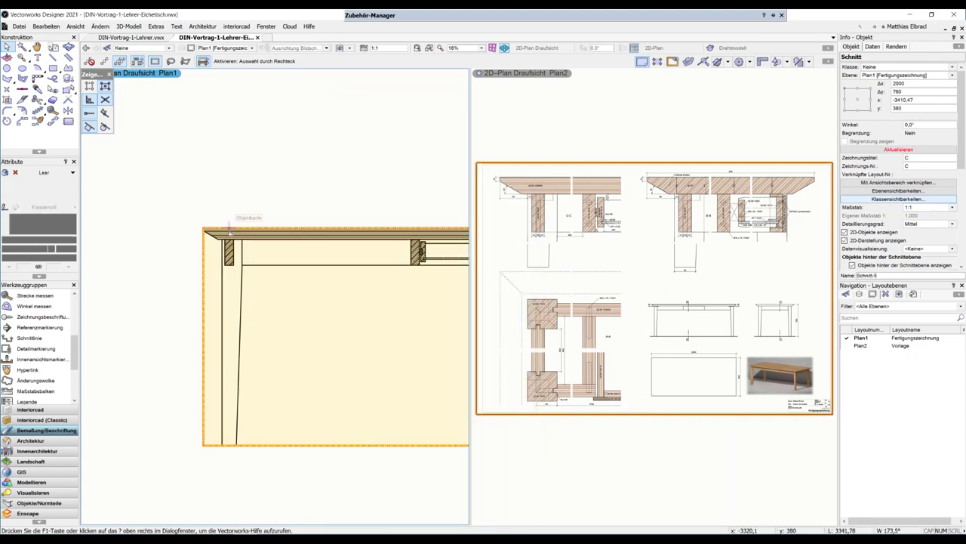
scroll(229, 225, up, 2)
scroll(299, 386, down, 3)
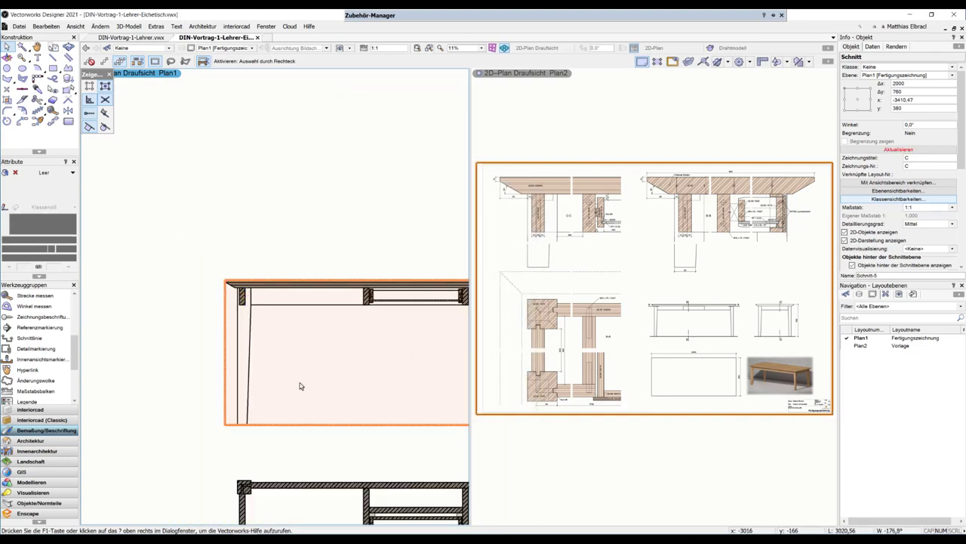
mouse_move(299, 386)
middle_down()
mouse_move(289, 149)
mouse_move(242, 257)
middle_up()
scroll(238, 252, up, 3)
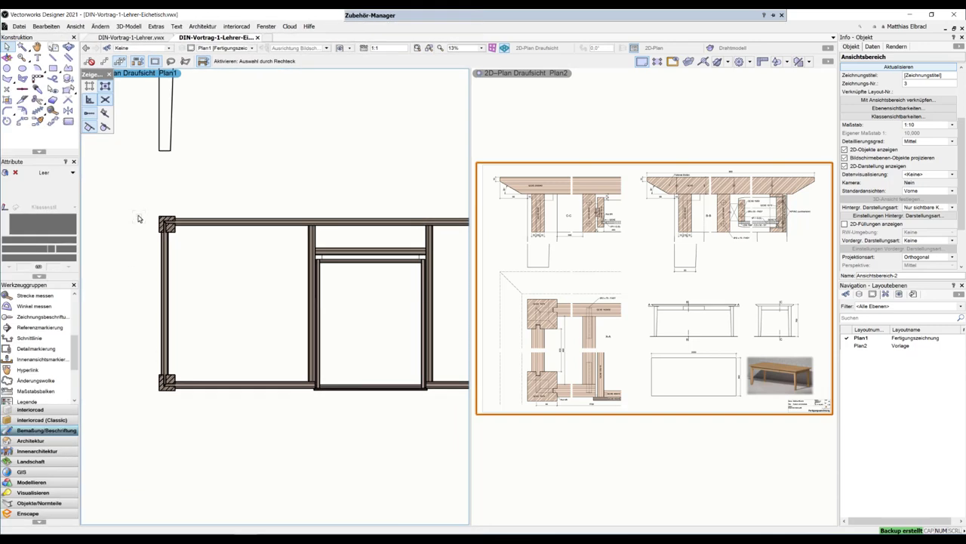
scroll(138, 219, up, 2)
scroll(151, 224, up, 2)
scroll(158, 226, up, 2)
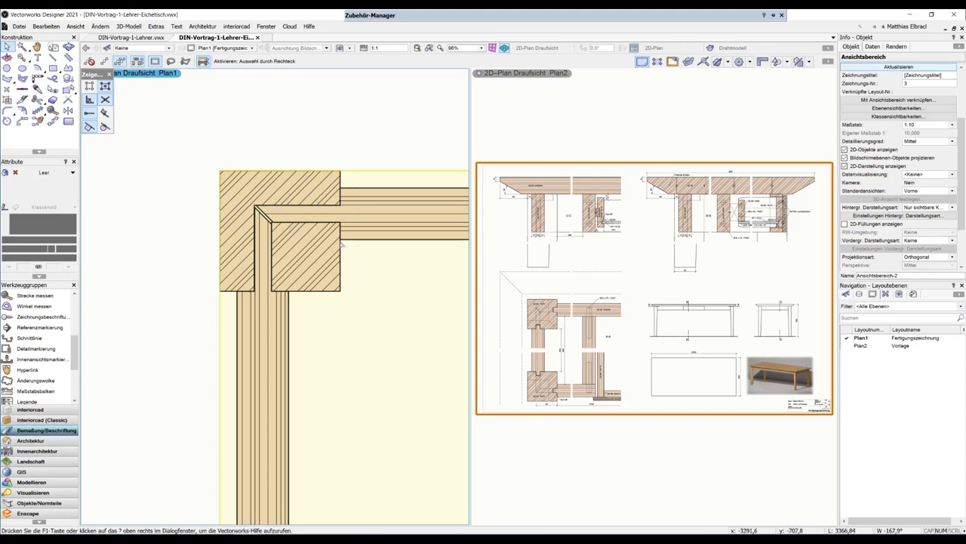
click(561, 322)
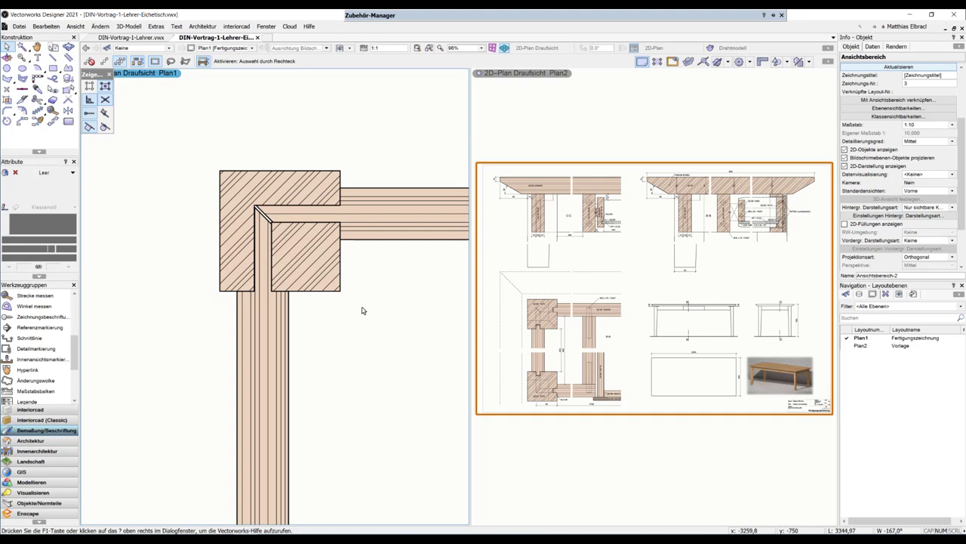
scroll(362, 310, down, 5)
scroll(354, 262, down, 3)
middle_drag(407, 212, 65, 356)
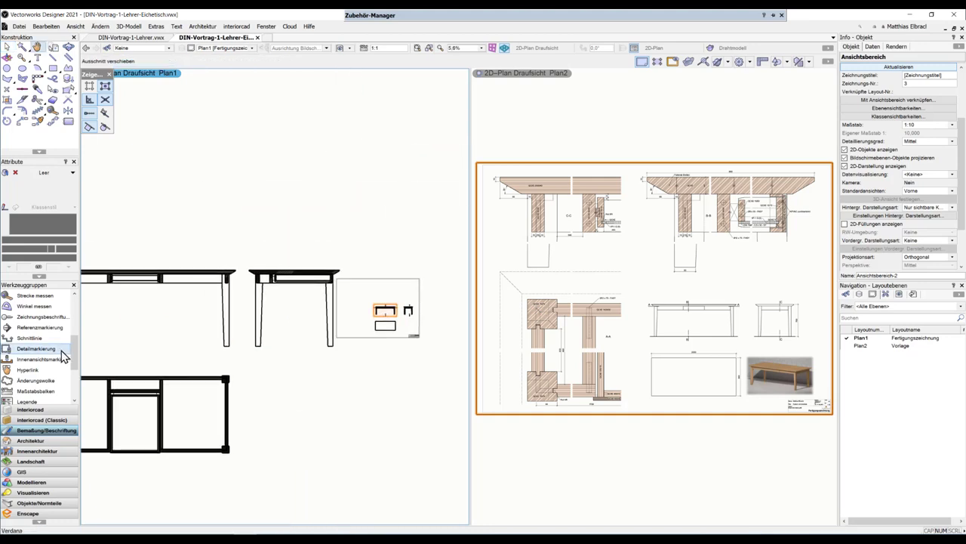
scroll(355, 317, up, 3)
scroll(349, 315, up, 5)
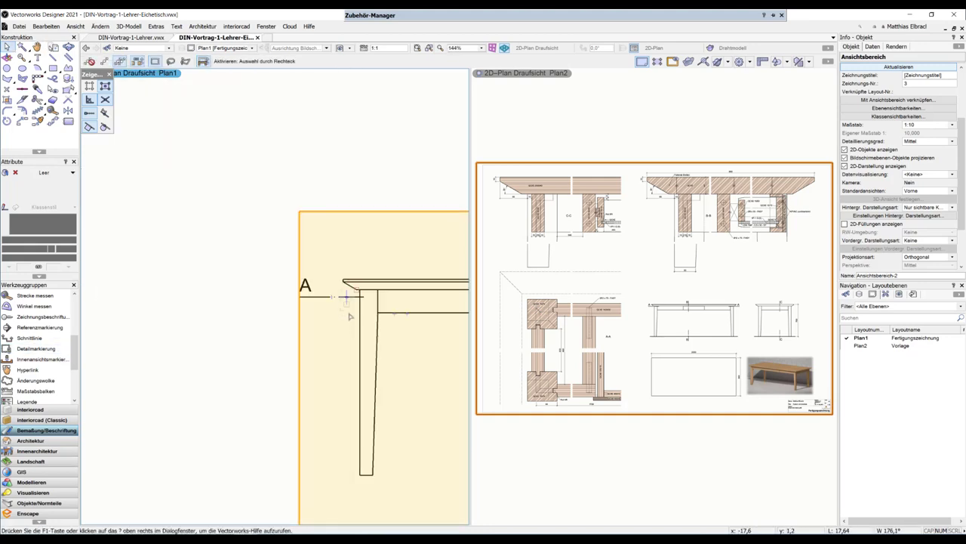
middle_drag(404, 384, 291, 342)
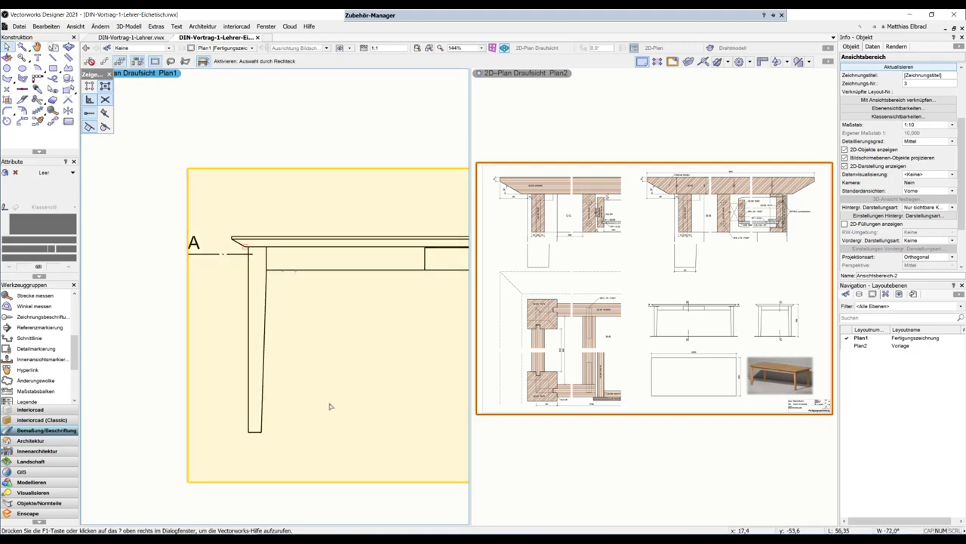
scroll(283, 261, up, 1)
Step: Set the leg viewport's background rendering to Alle Kanten and update it
scroll(257, 262, up, 2)
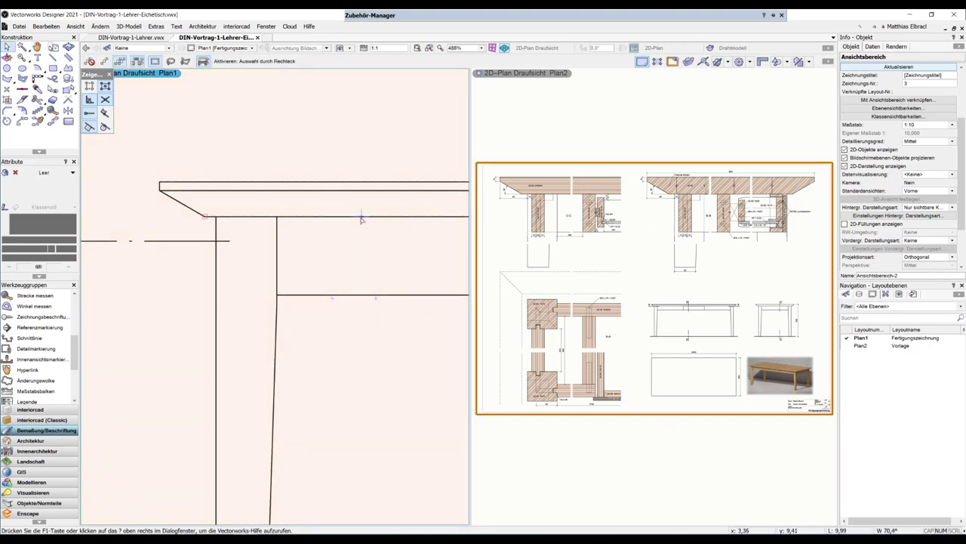
scroll(355, 220, down, 1)
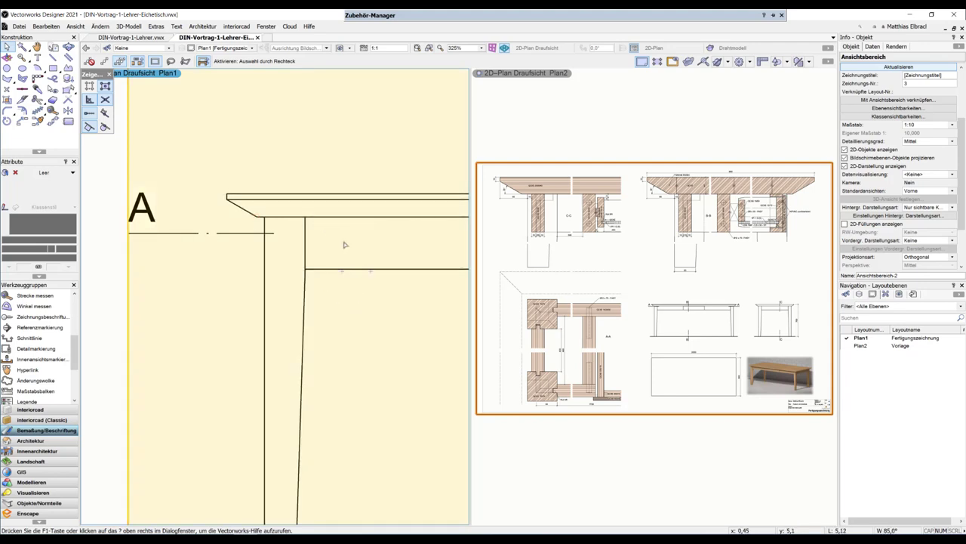
click(952, 207)
click(889, 297)
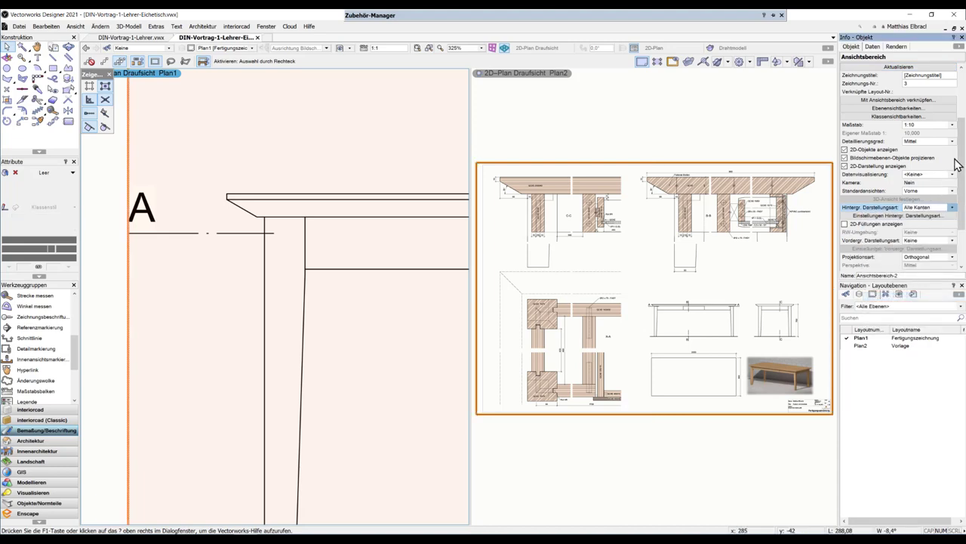
click(932, 68)
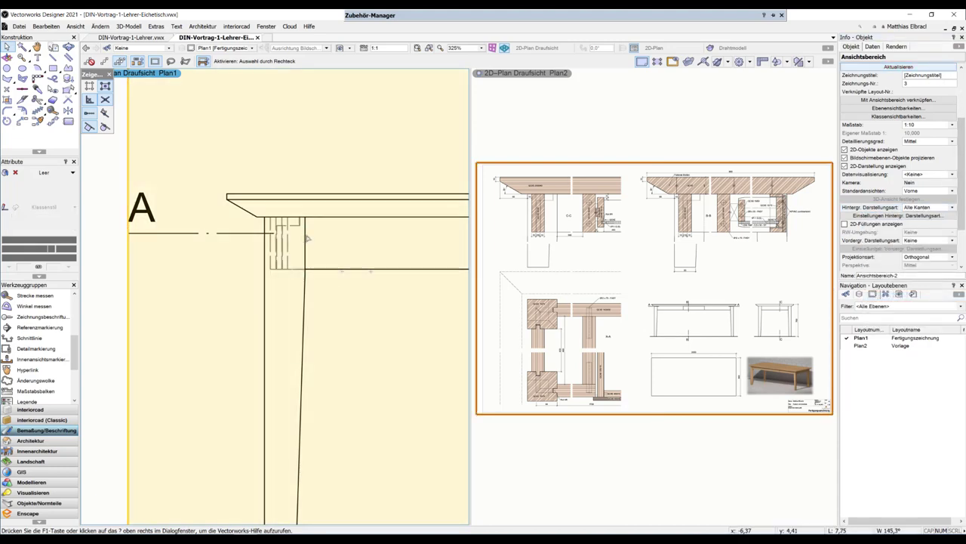
scroll(306, 241, up, 3)
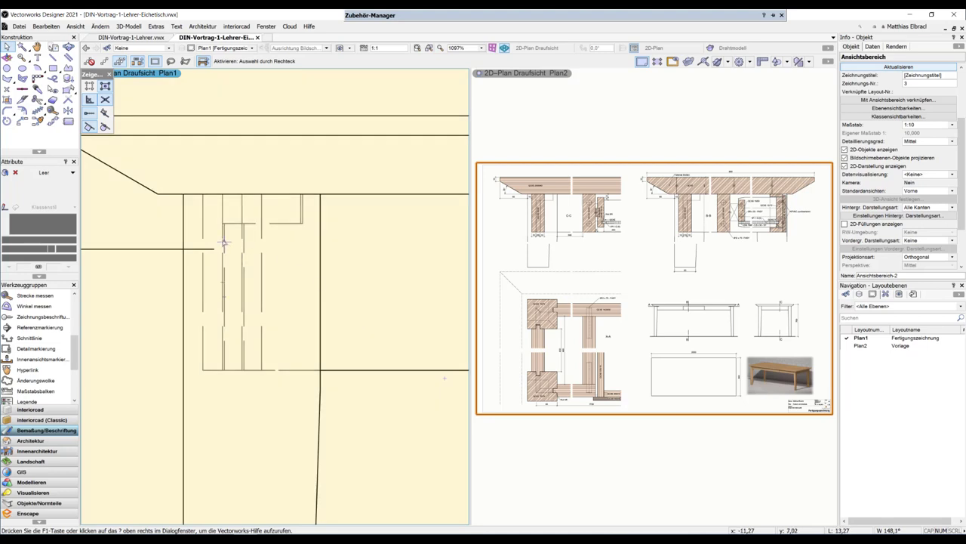
scroll(398, 255, down, 3)
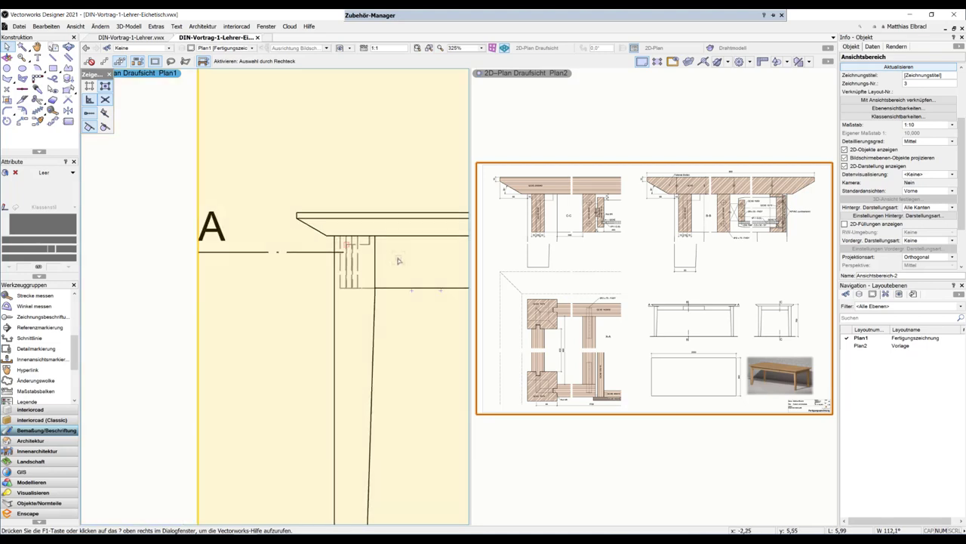
Step: Draw a horizontal section line at the leg top in the viewport's annotations
double_click(398, 254)
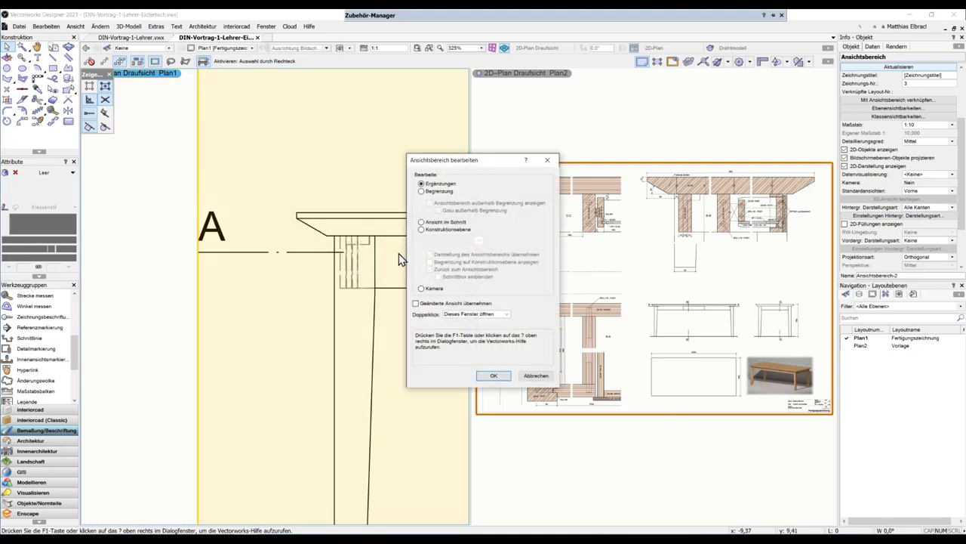
click(494, 375)
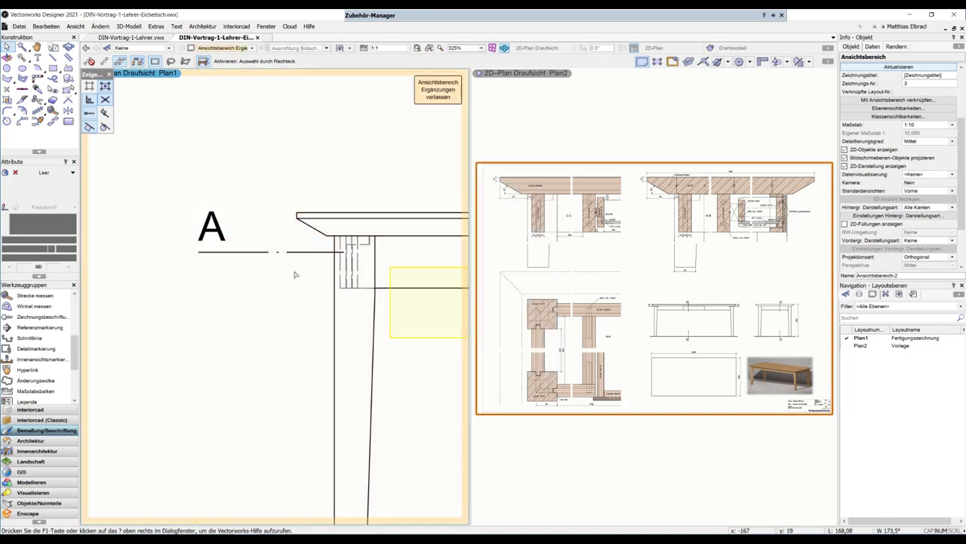
scroll(326, 253, up, 3)
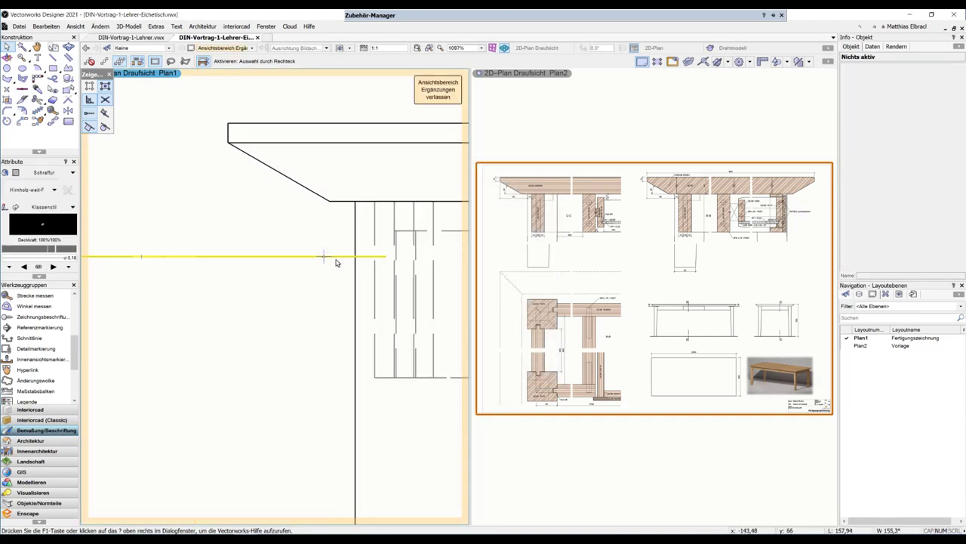
click(337, 257)
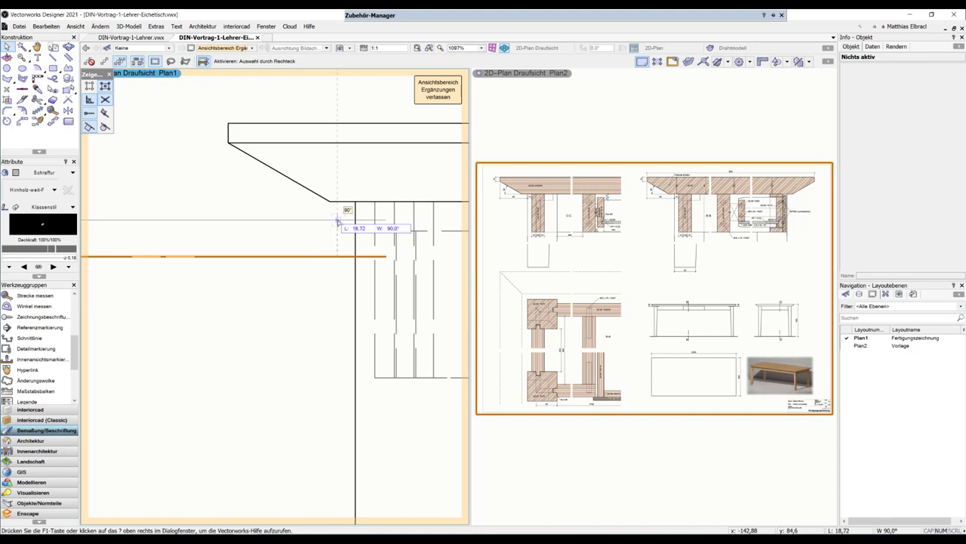
click(337, 221)
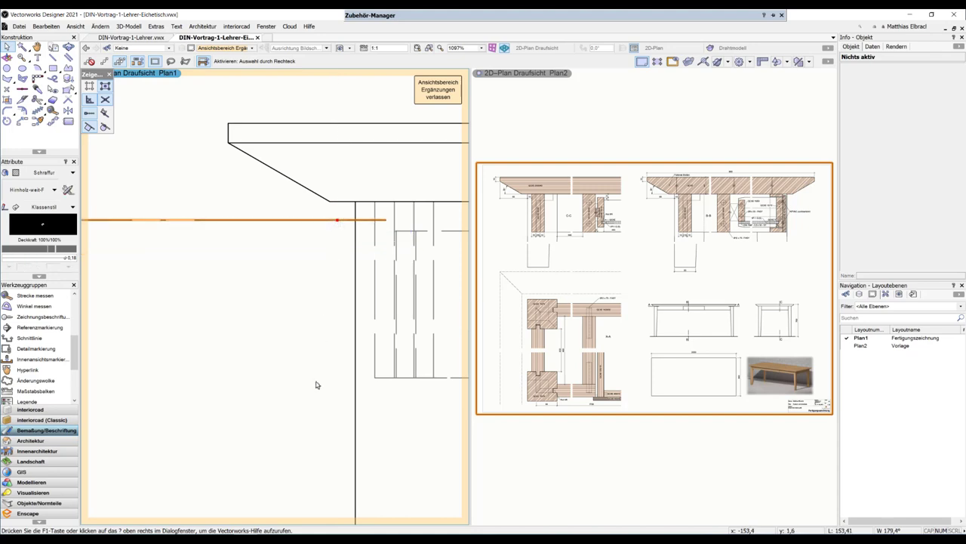
click(435, 89)
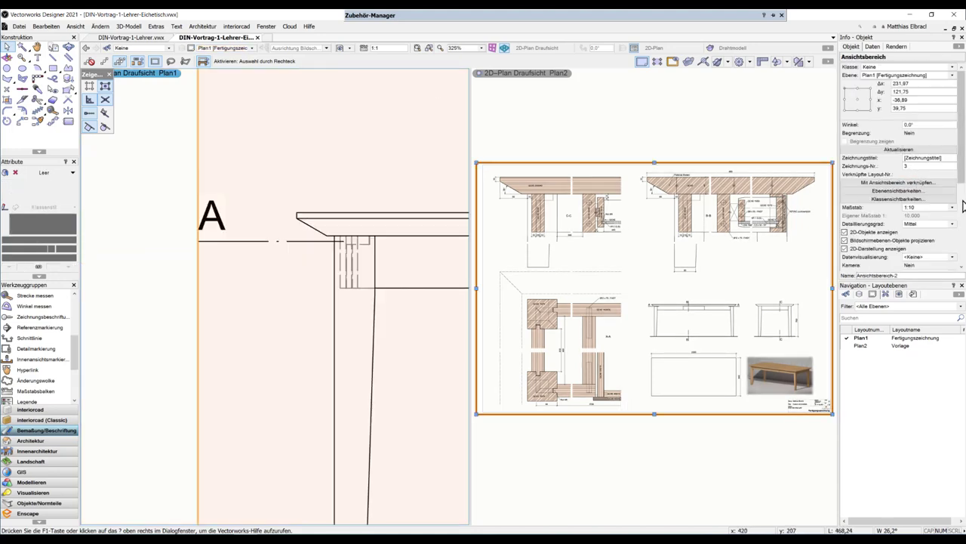
Step: Set background rendering to Nur sichtbare Kanten and update the viewport
scroll(964, 205, down, 2)
scroll(964, 205, down, 1)
scroll(963, 205, down, 1)
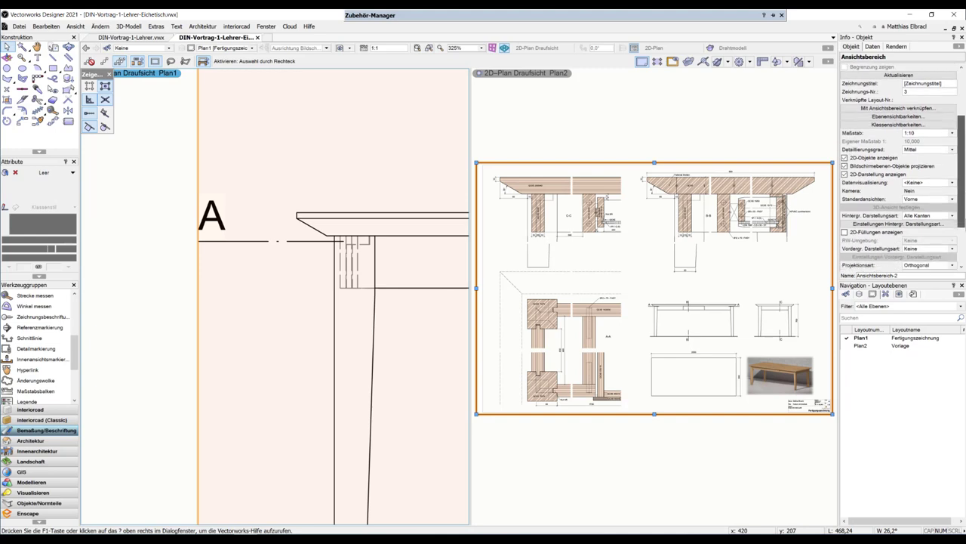
click(953, 216)
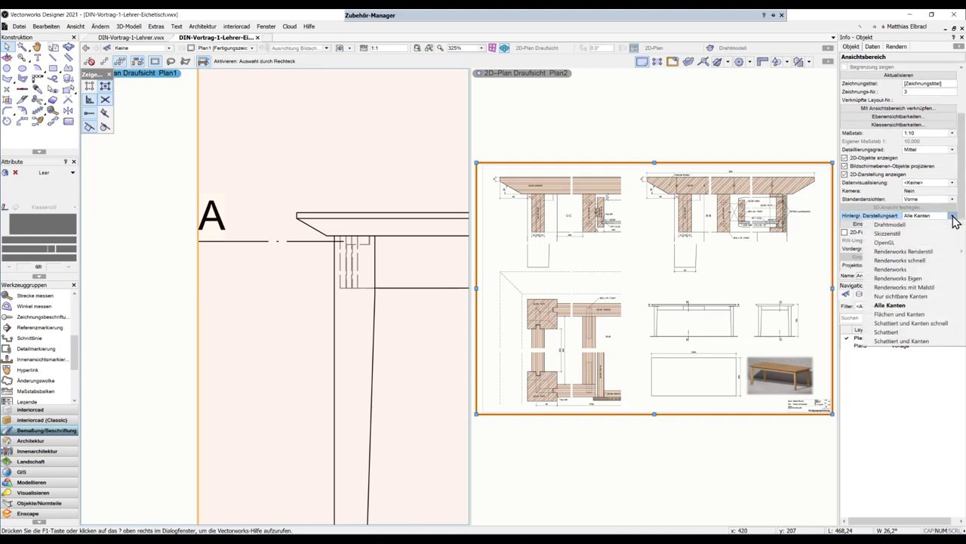
click(902, 296)
click(907, 78)
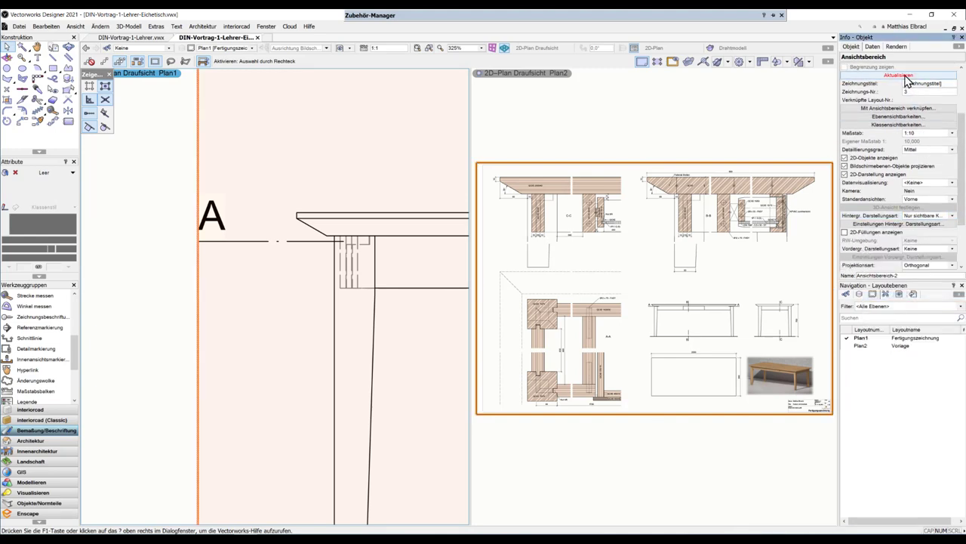
scroll(336, 340, down, 4)
scroll(330, 390, down, 4)
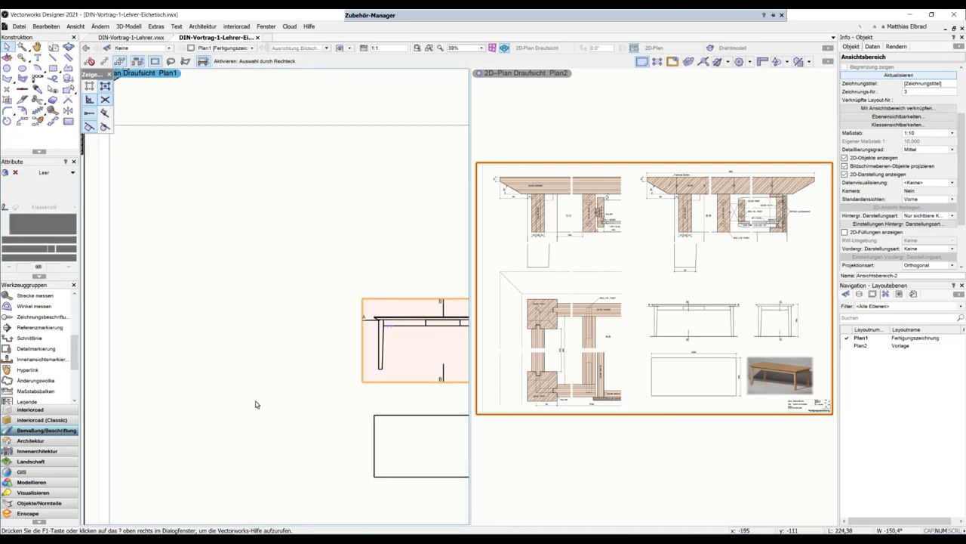
Step: Update the out-of-date table plan section viewport from the Info palette
scroll(407, 255, up, 5)
scroll(388, 270, down, 2)
middle_drag(151, 365, 375, 250)
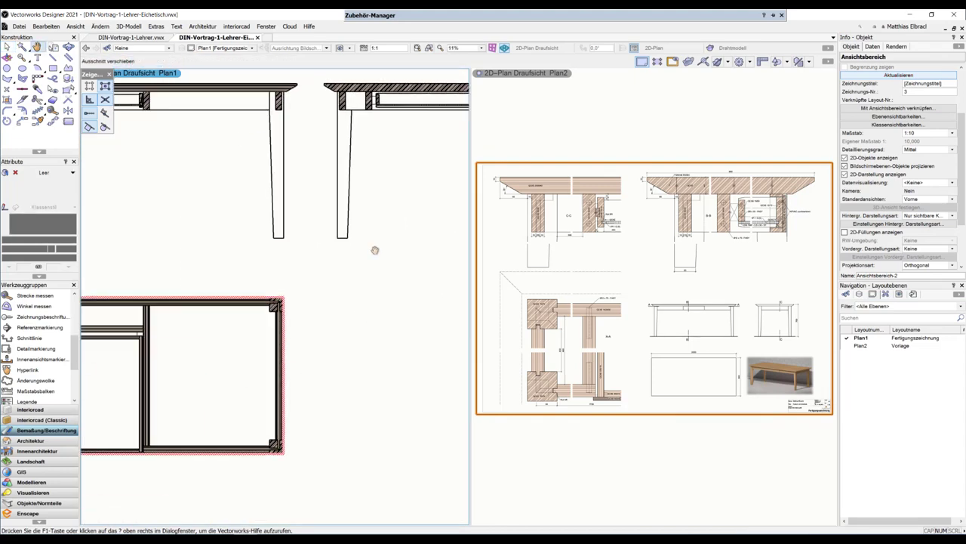
click(327, 260)
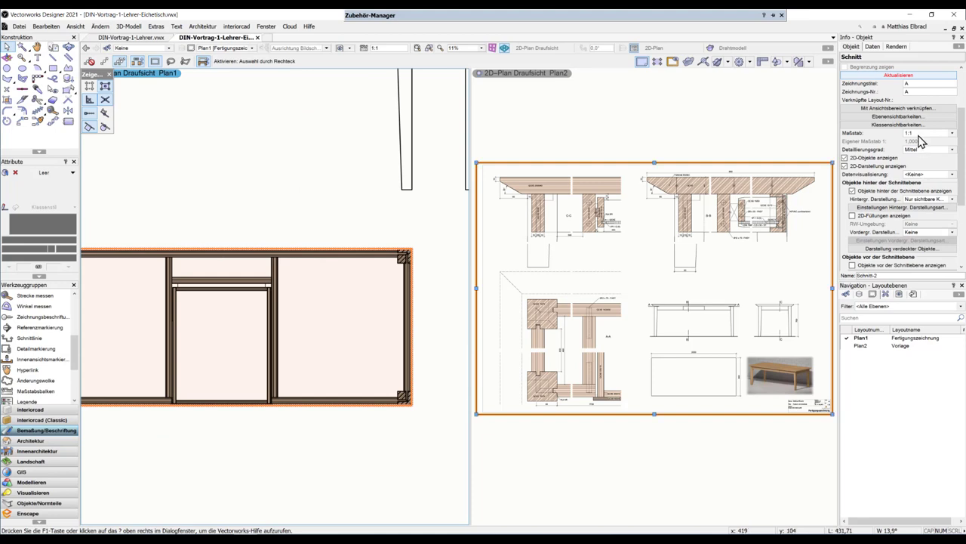
click(914, 81)
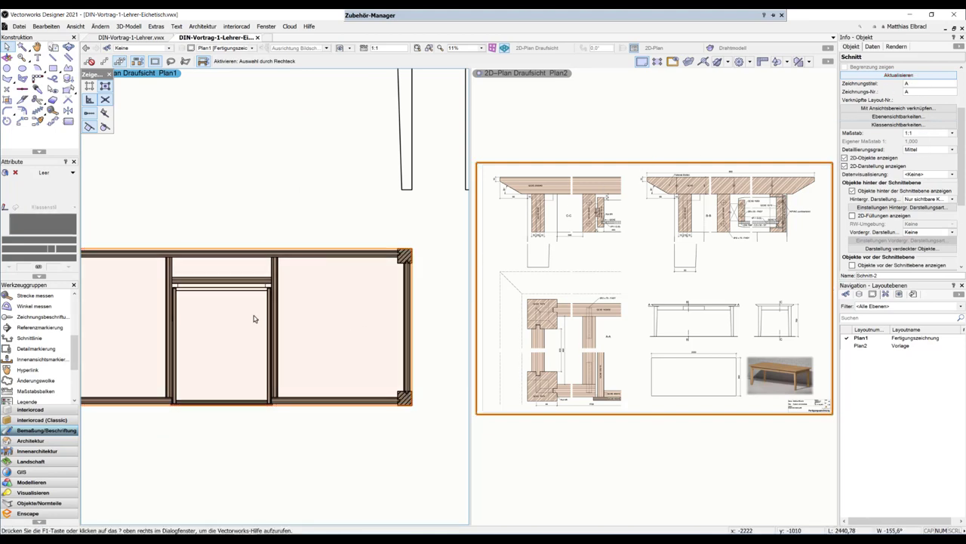
Step: Check the Plan2 sheet, then select the table's front elevation viewport on Plan1
middle_drag(113, 313, 375, 311)
scroll(302, 291, up, 5)
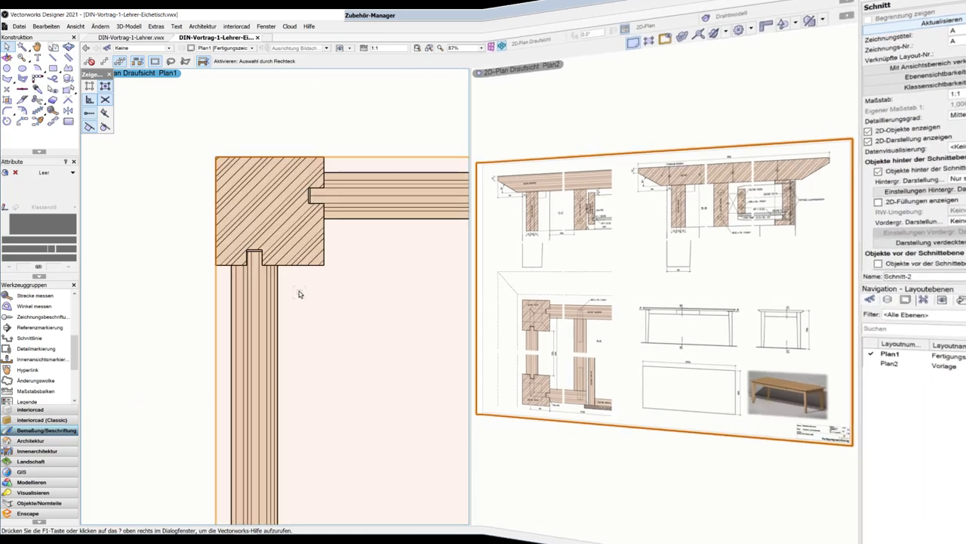
scroll(299, 294, down, 5)
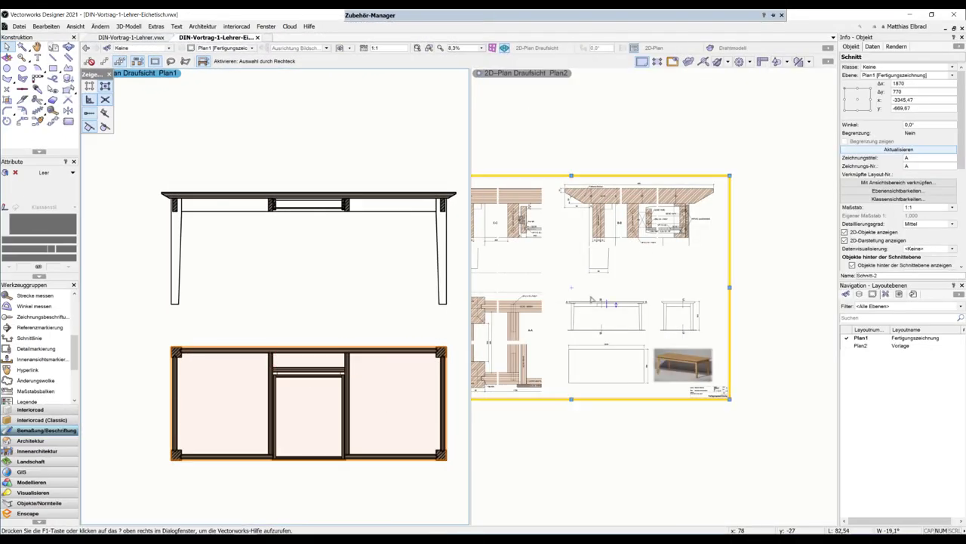
click(563, 291)
middle_drag(562, 292, 636, 274)
click(518, 231)
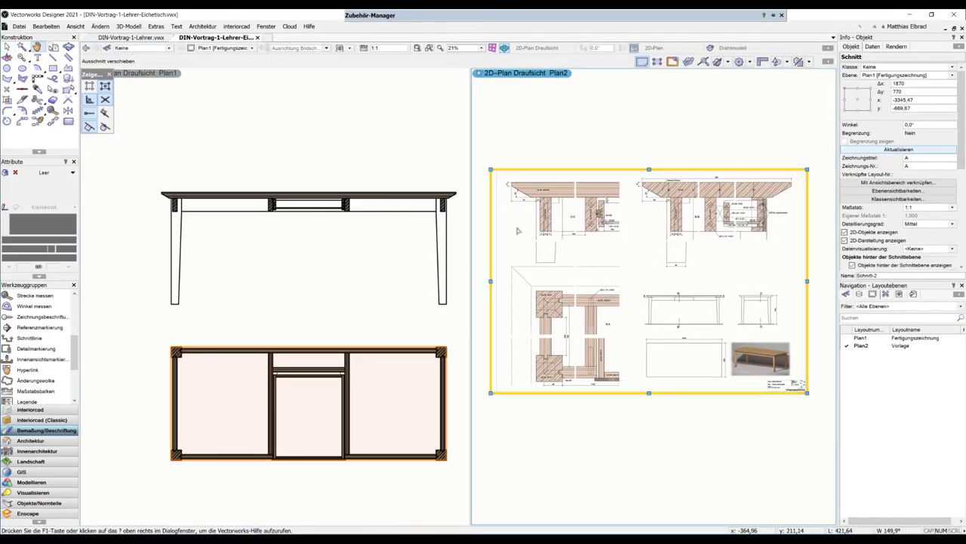
key(Escape)
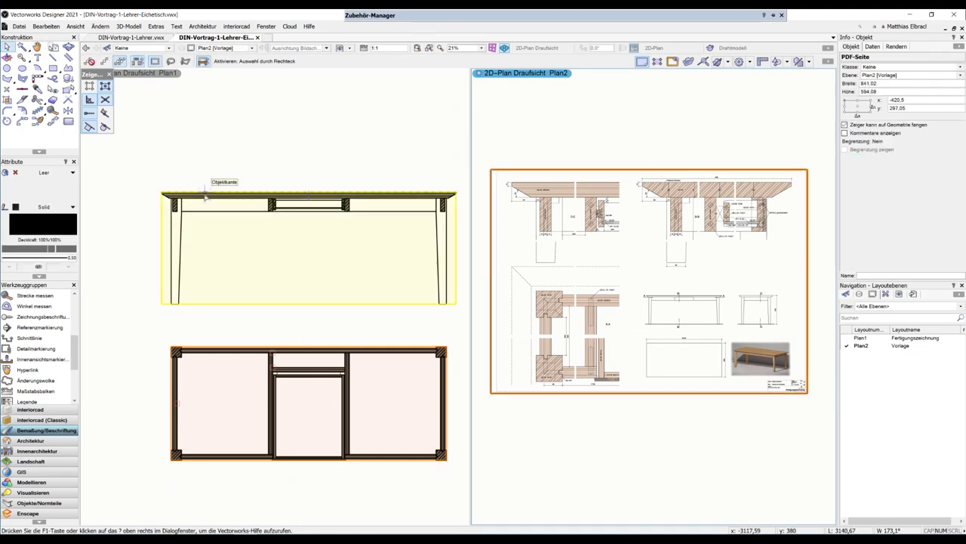
click(223, 215)
click(223, 226)
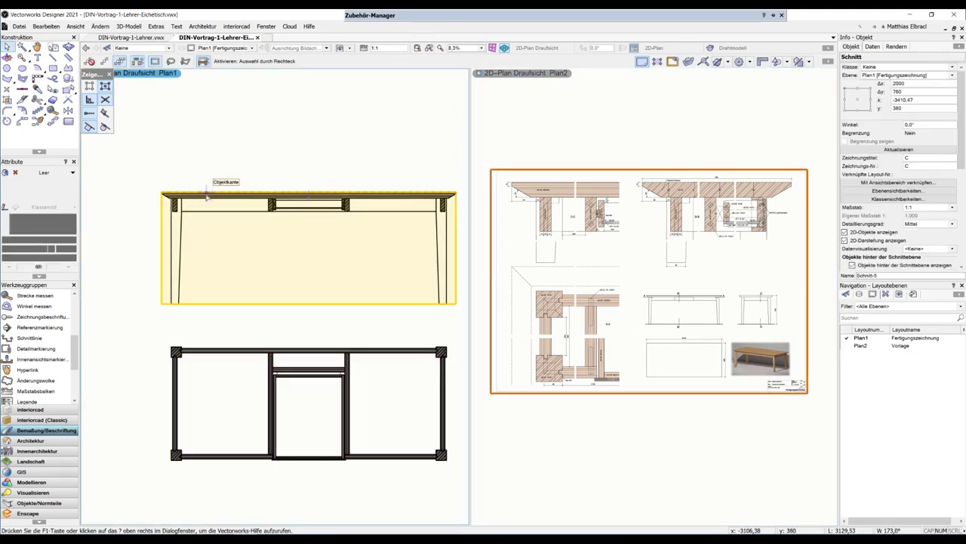
Step: Crop the front elevation viewport with a rectangle around the tabletop-to-leg left corner joint
right_click(207, 197)
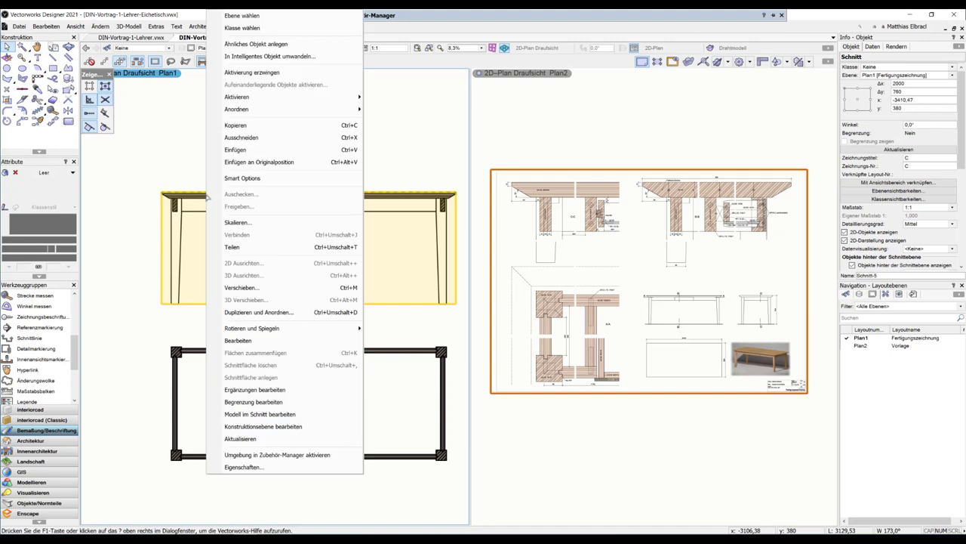
click(240, 402)
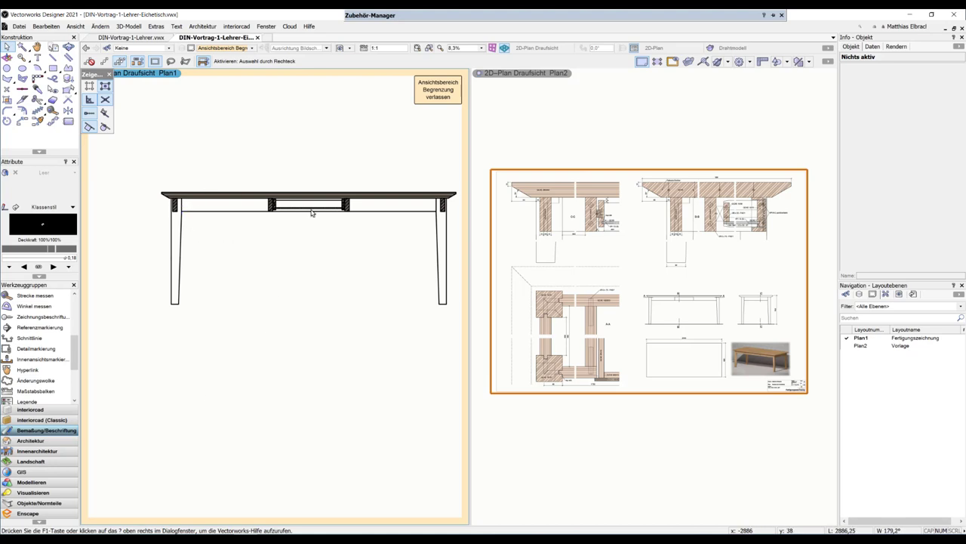
click(672, 63)
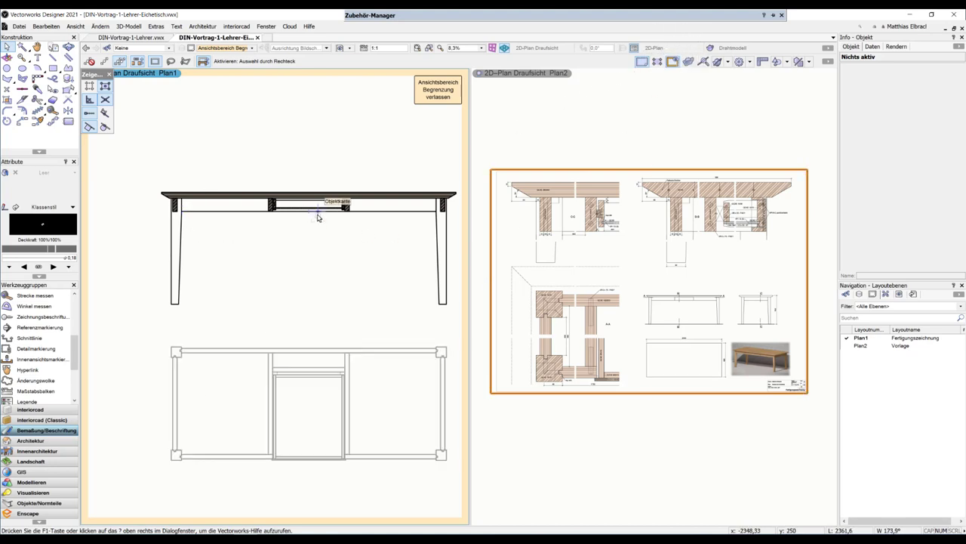
click(688, 61)
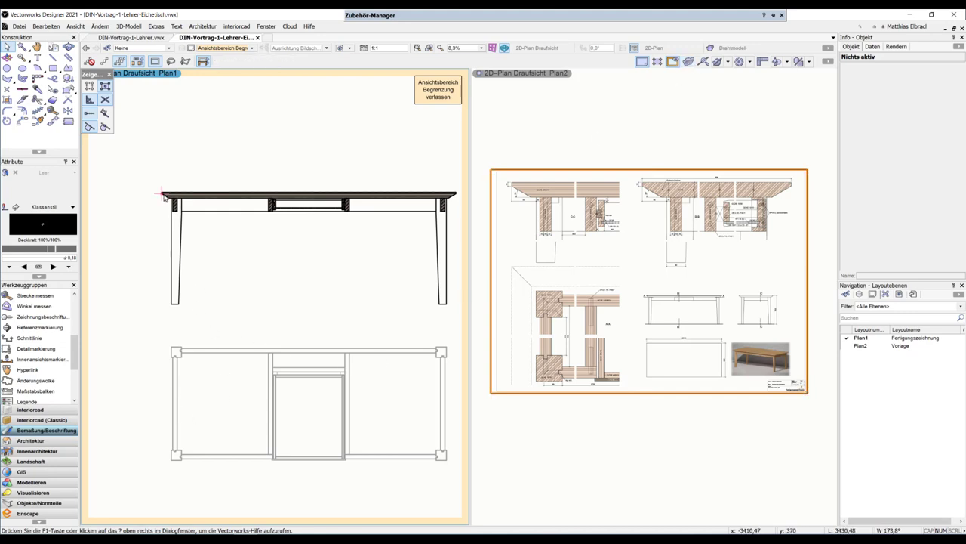
scroll(215, 204, up, 2)
key(4)
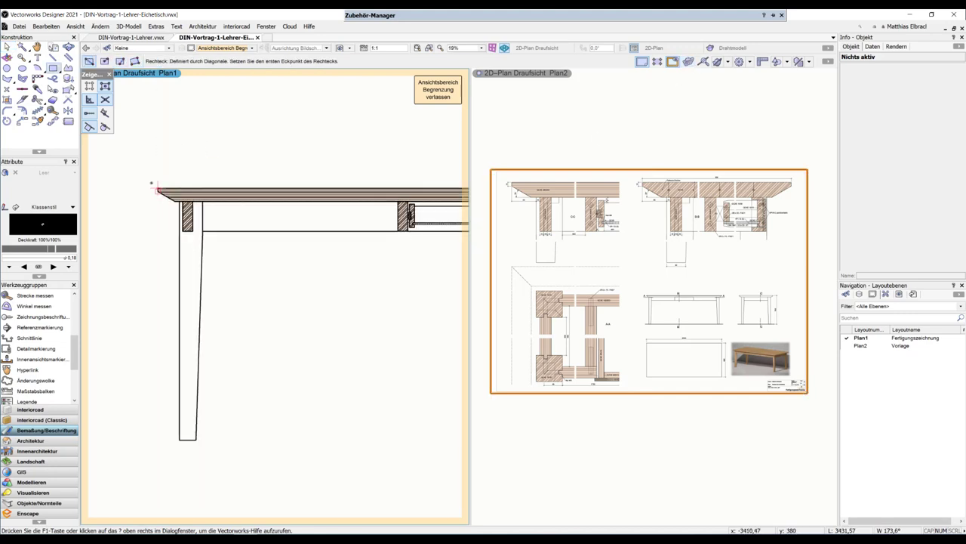
click(149, 179)
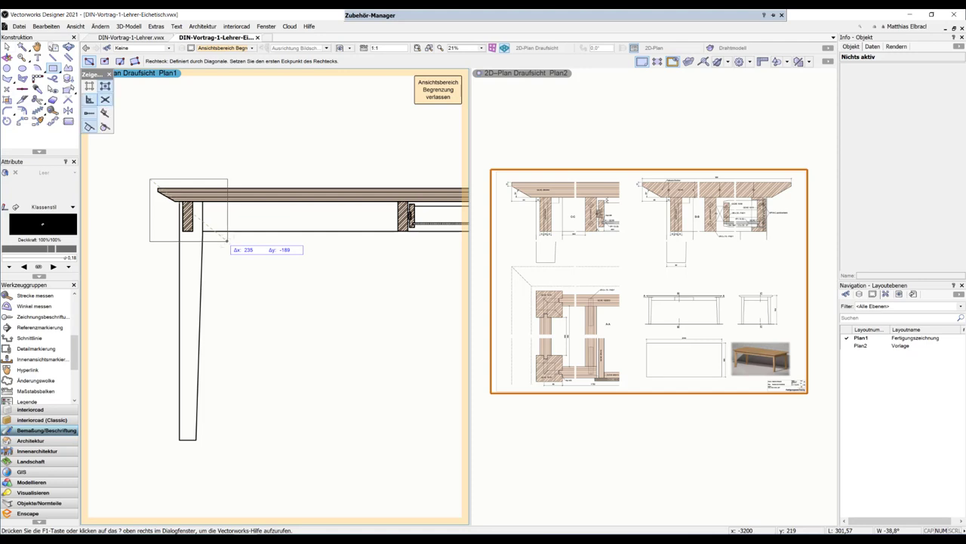
click(228, 241)
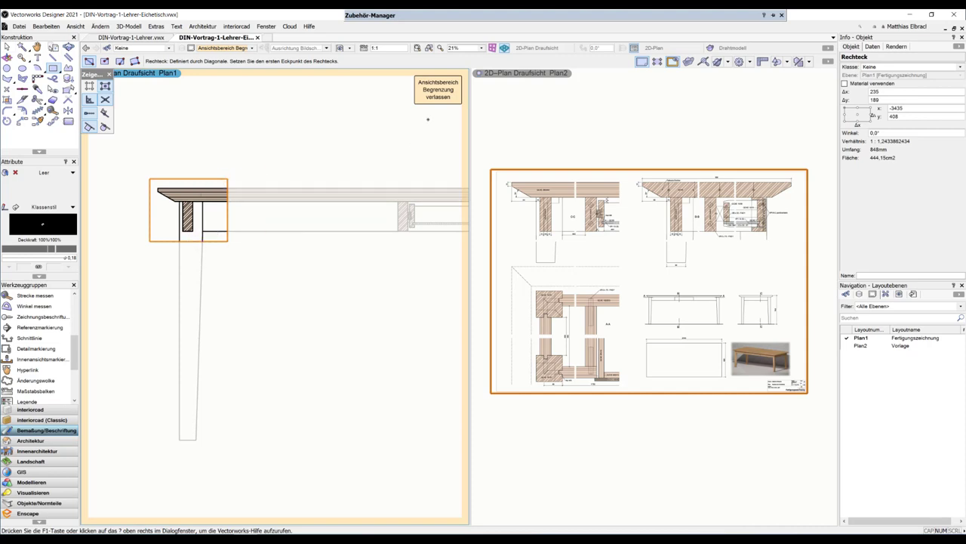
click(441, 96)
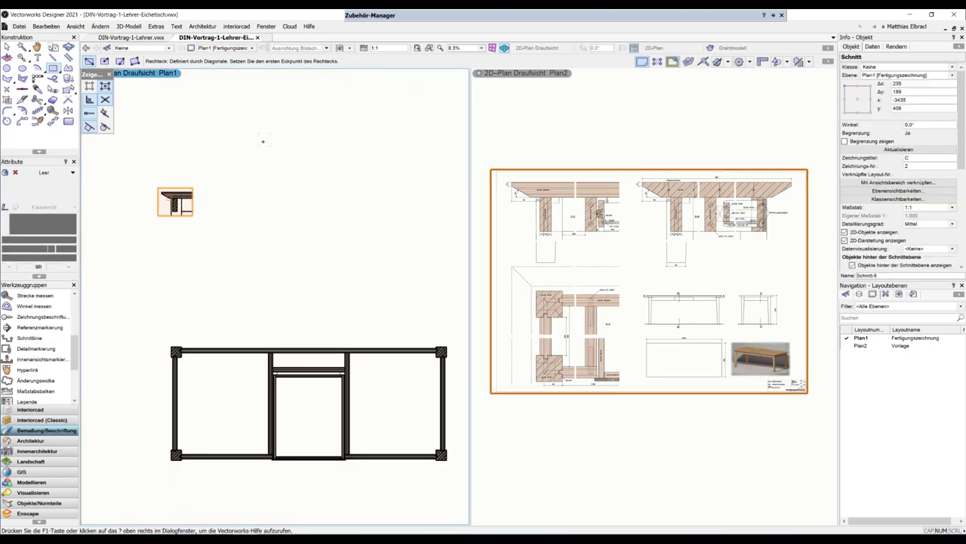
Step: Open the cropped detail viewport's crop boundary (Begrenzung) for editing
key(x)
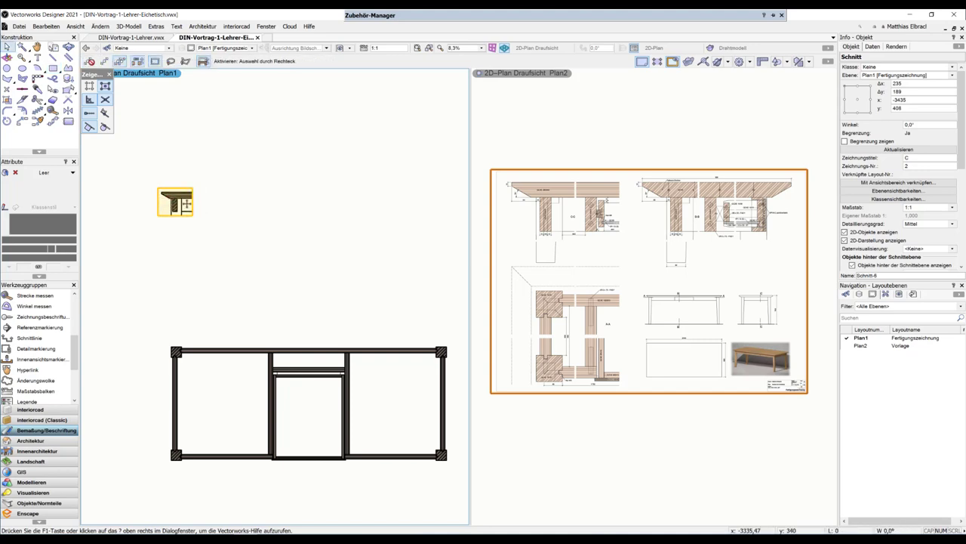
double_click(181, 202)
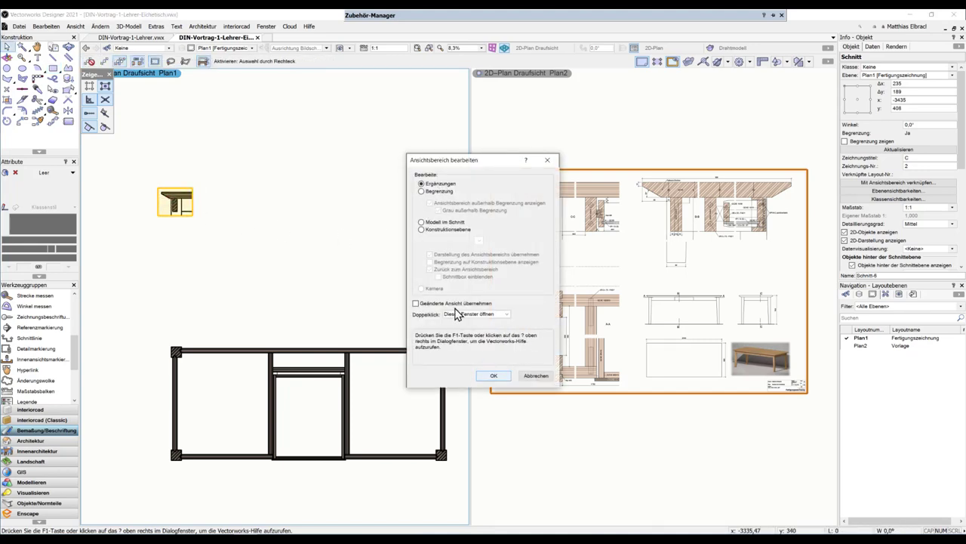
click(423, 191)
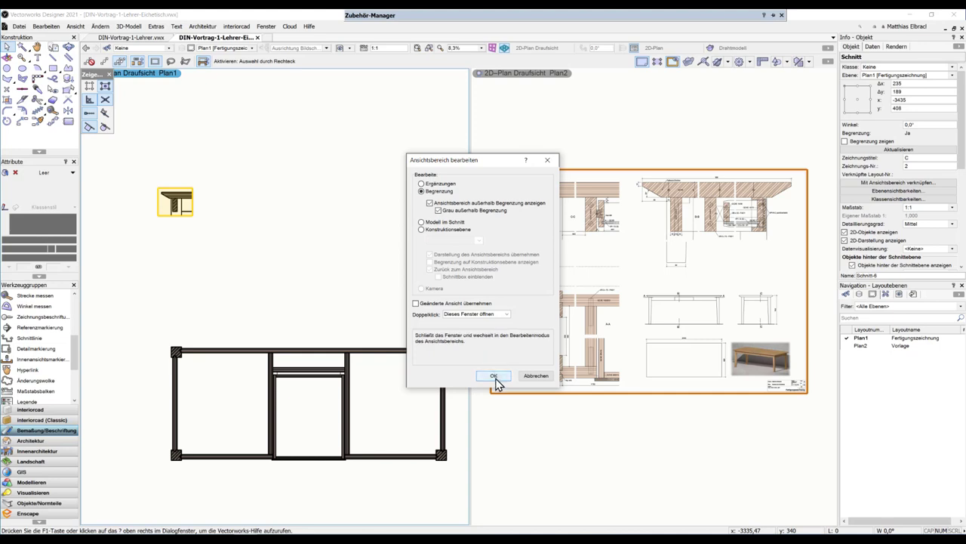
click(494, 375)
Step: Move the crop frame down over the leg's foot and shorten it from the bottom edge
drag(192, 215, 188, 326)
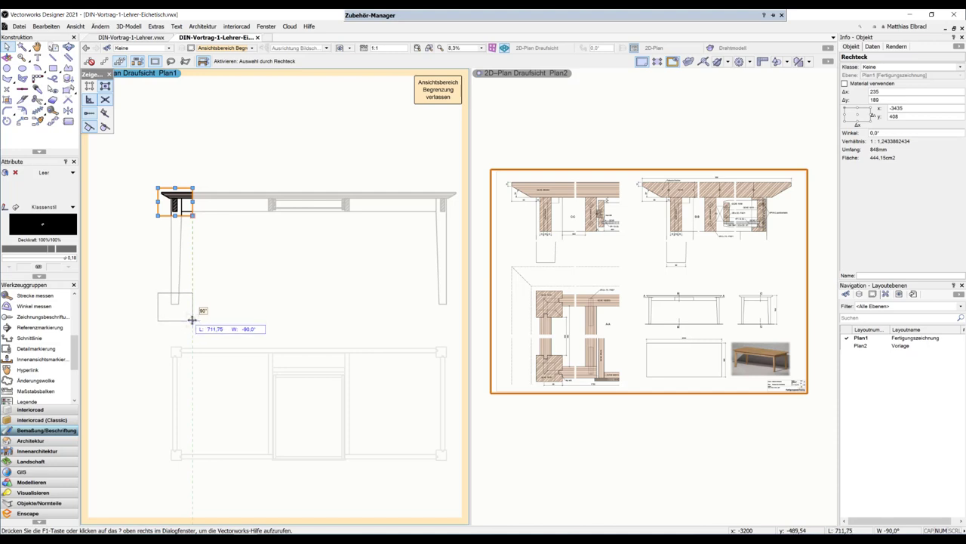
drag(188, 326, 192, 319)
scroll(189, 321, up, 2)
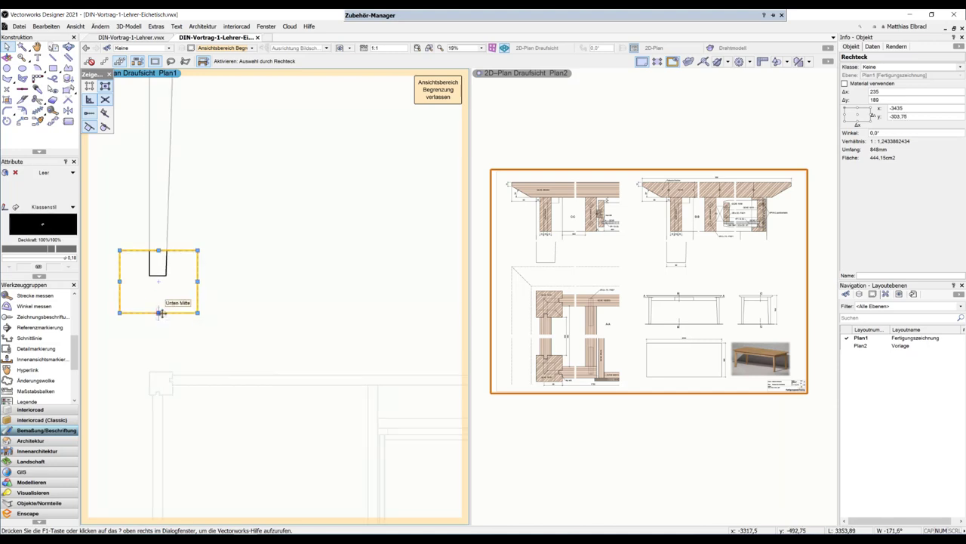
drag(158, 313, 159, 285)
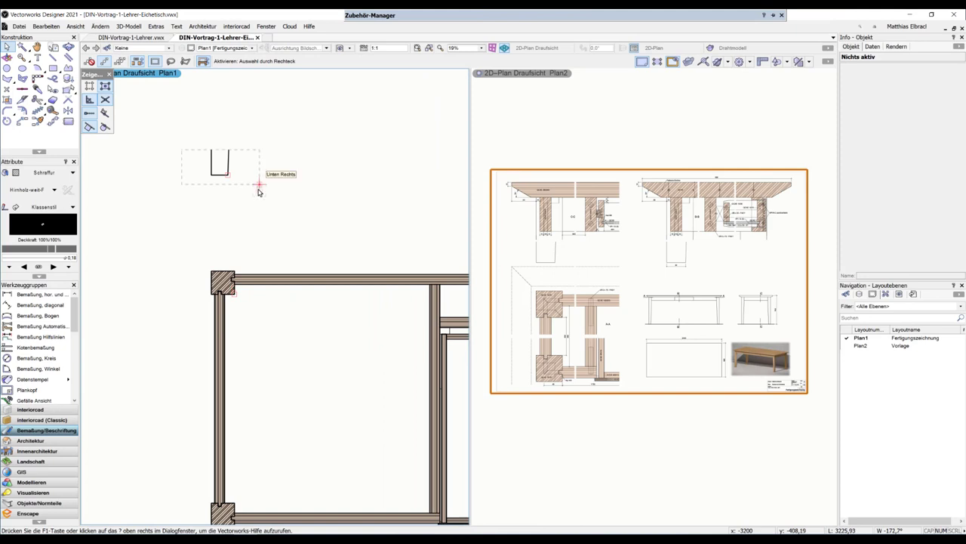
scroll(259, 189, down, 2)
scroll(278, 145, down, 2)
scroll(298, 263, down, 1)
scroll(279, 260, up, 5)
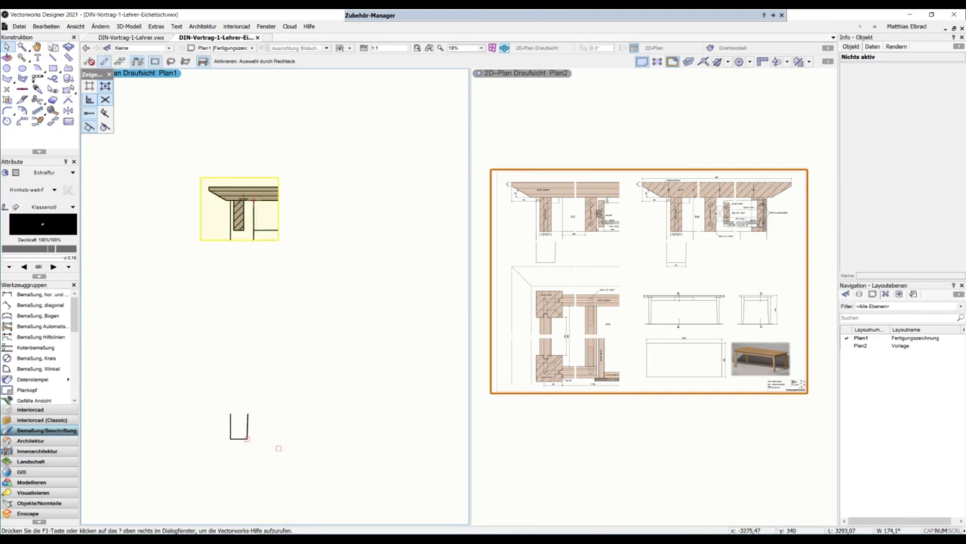
click(284, 218)
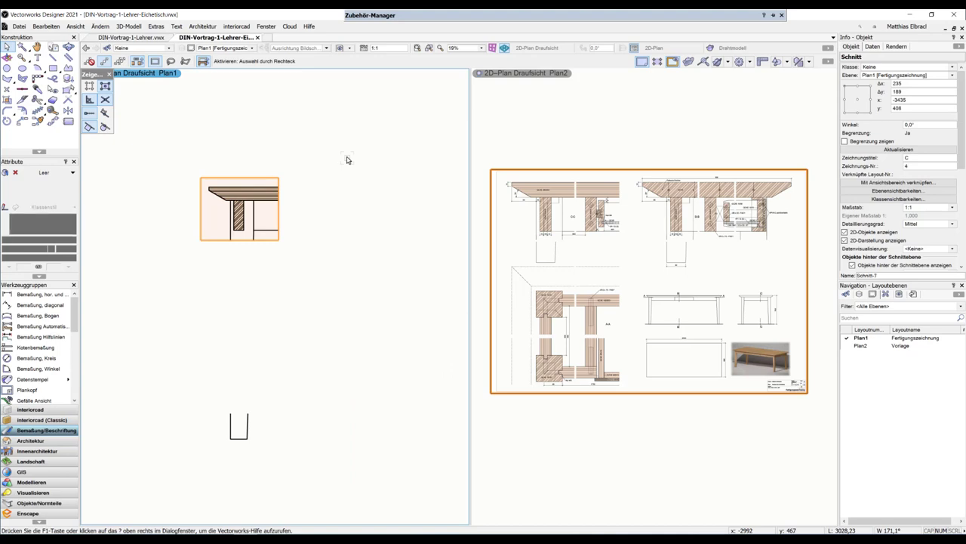
Step: Enter crop boundary editing on the tabletop corner detail viewport
click(255, 215)
double_click(253, 201)
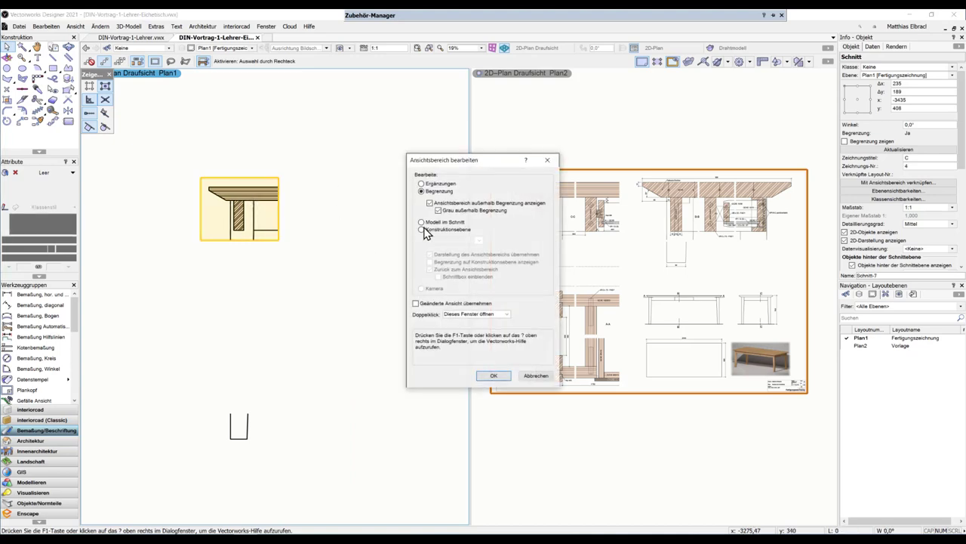
click(421, 192)
click(495, 376)
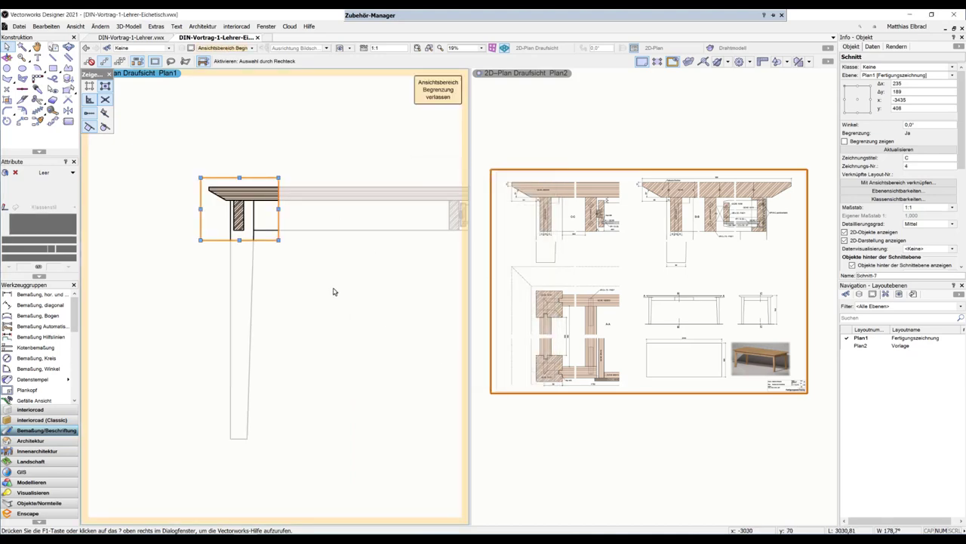
Step: Slide the crop right to the middle rail joint and halve its width to 117.5
scroll(334, 289, down, 3)
middle_drag(379, 277, 270, 275)
key(4)
scroll(249, 275, up, 3)
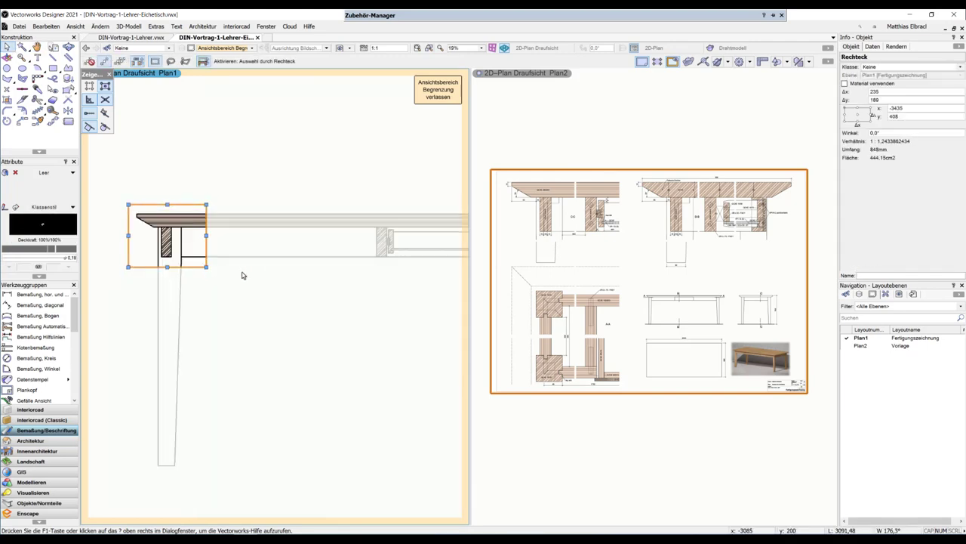
drag(412, 248, 444, 245)
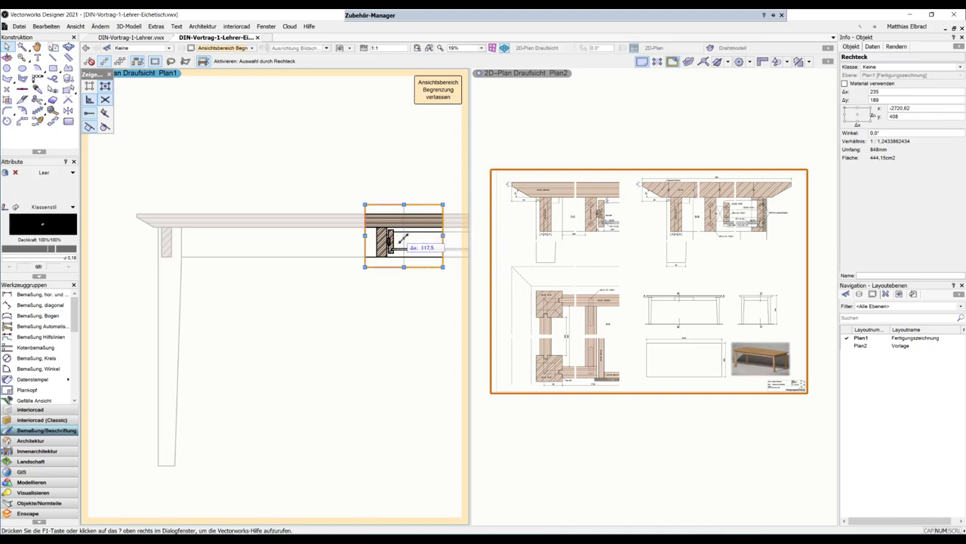
drag(404, 239, 404, 236)
click(447, 93)
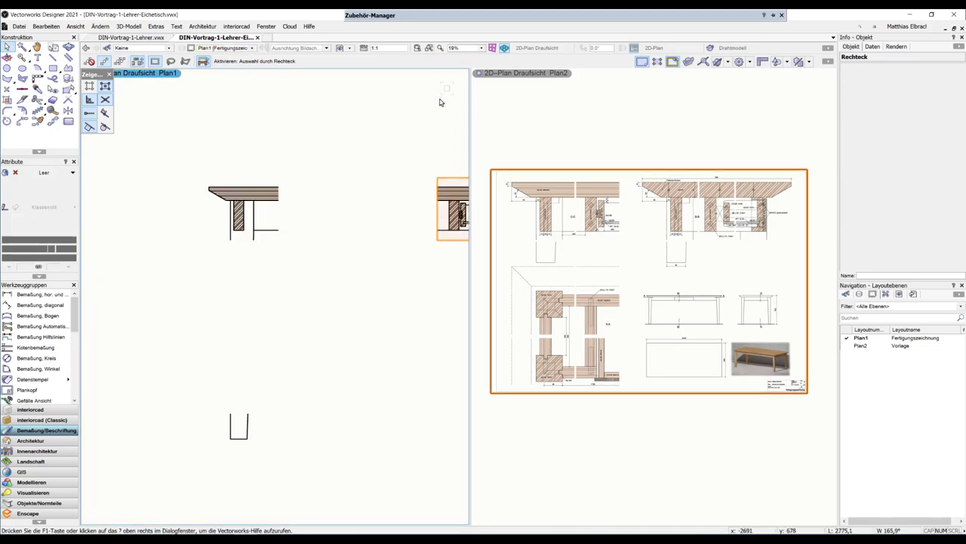
middle_drag(368, 266, 310, 204)
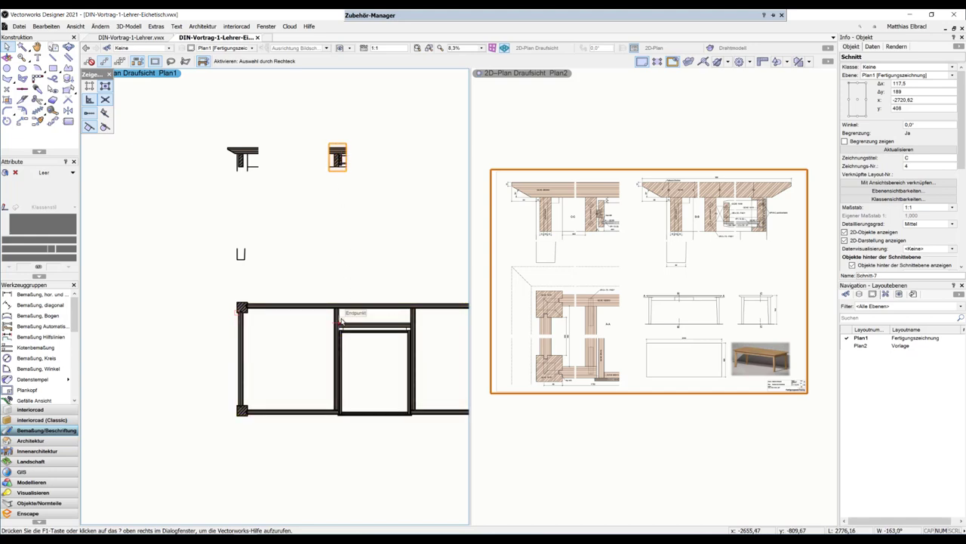
double_click(266, 308)
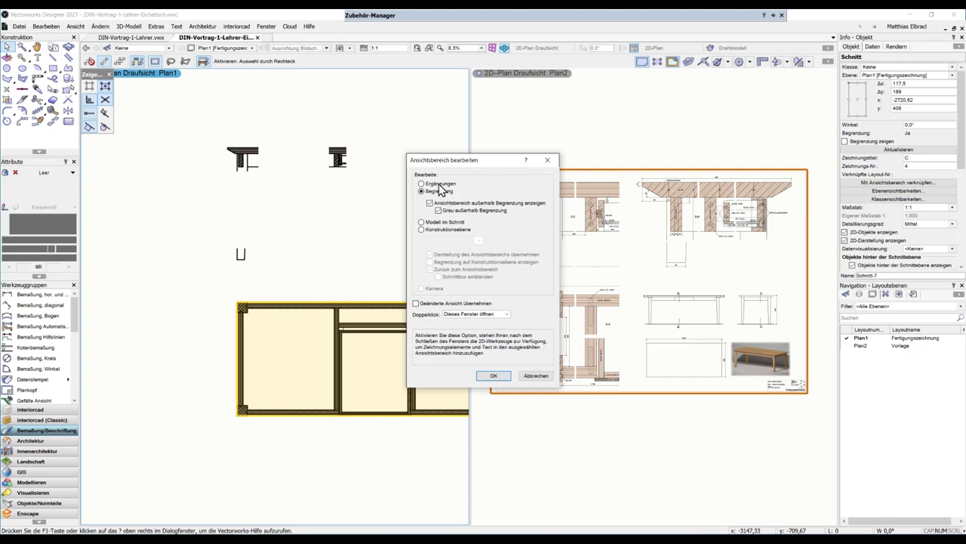
Step: Draw a new crop rectangle, move it onto the plan frame's T-joint and trim it to 108 high
click(494, 375)
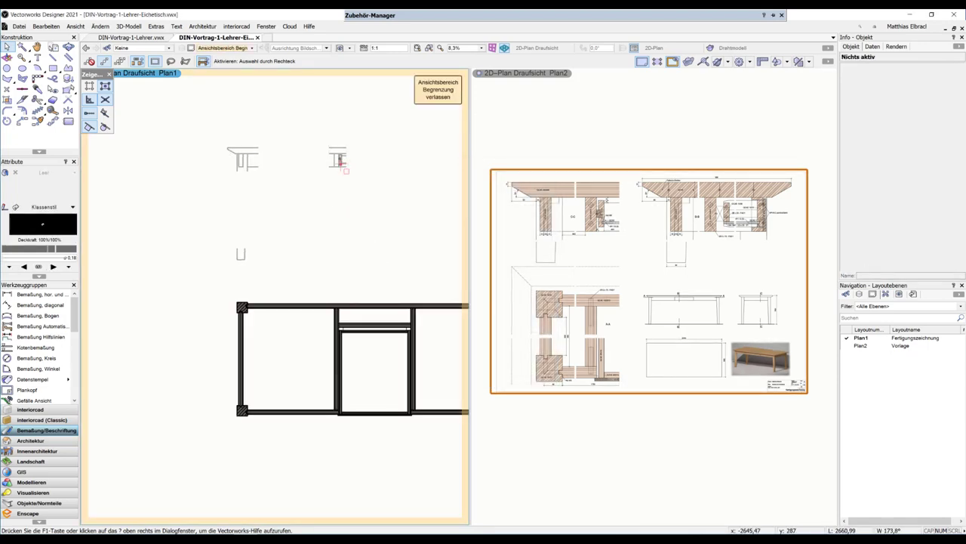
key(4)
click(328, 142)
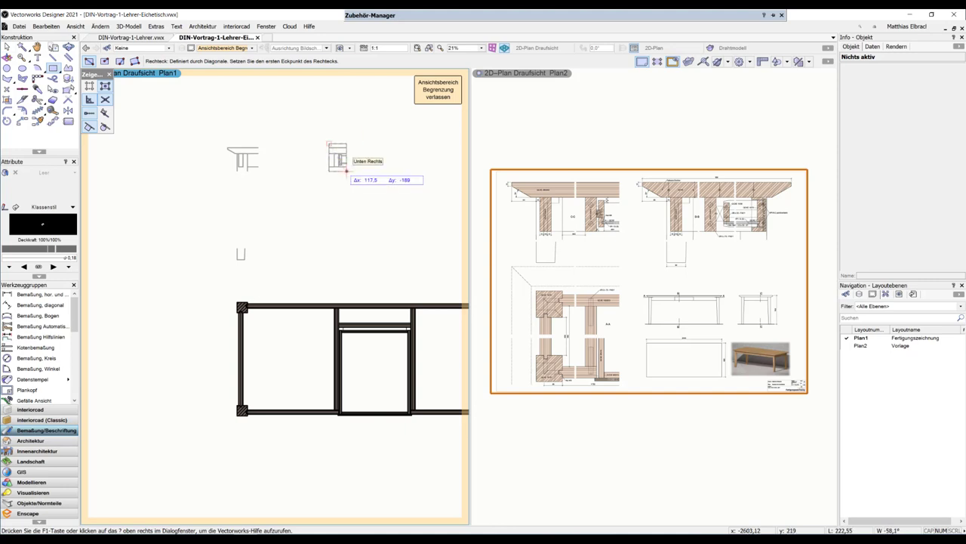
click(346, 172)
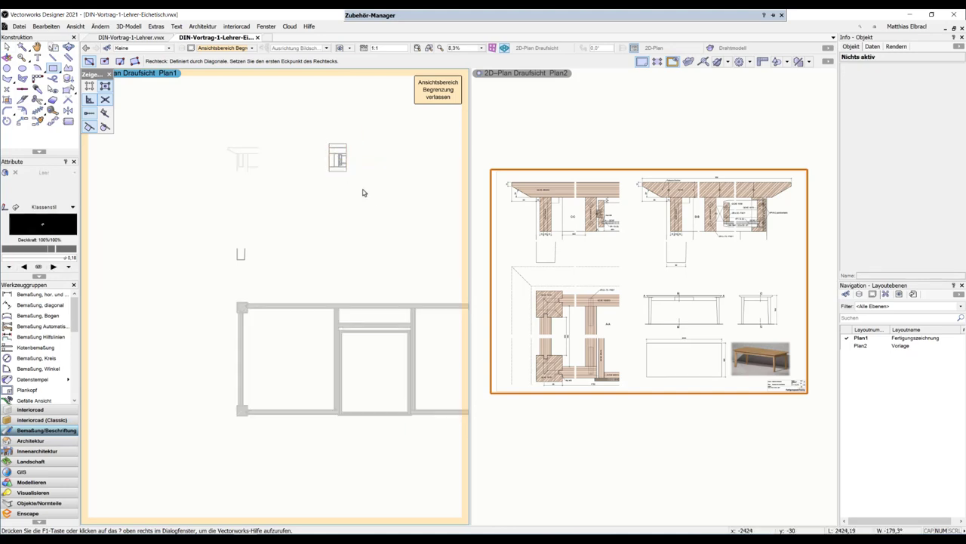
key(x)
drag(339, 163, 333, 320)
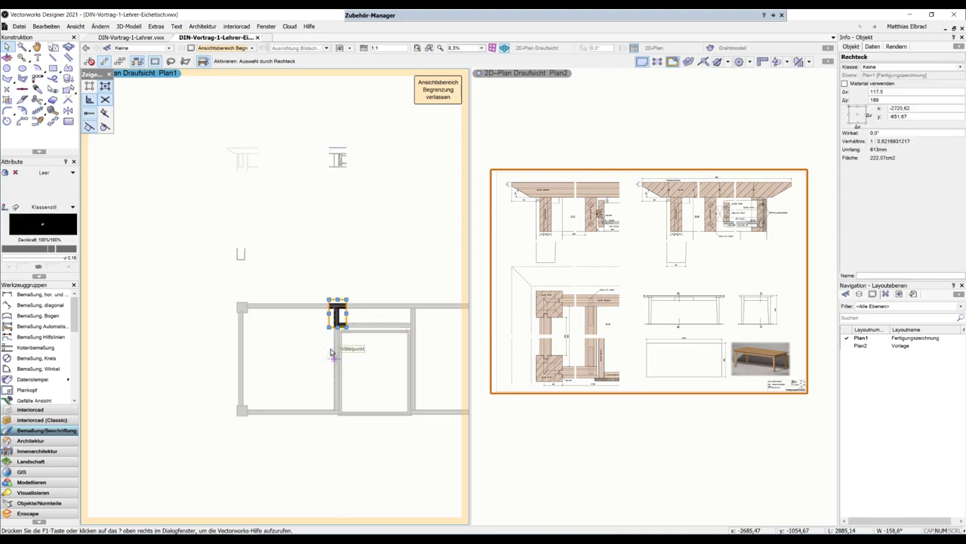
scroll(340, 336, up, 3)
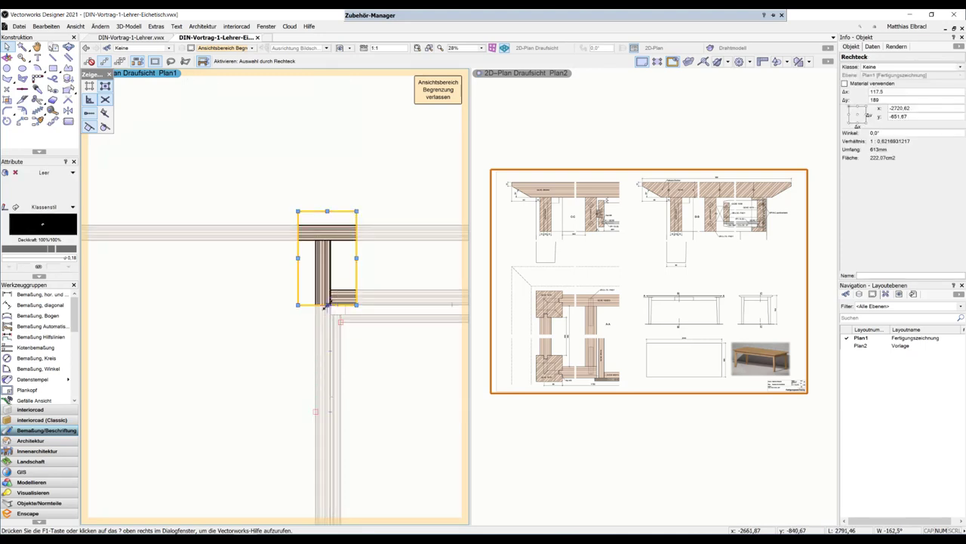
drag(328, 304, 330, 261)
scroll(342, 276, down, 4)
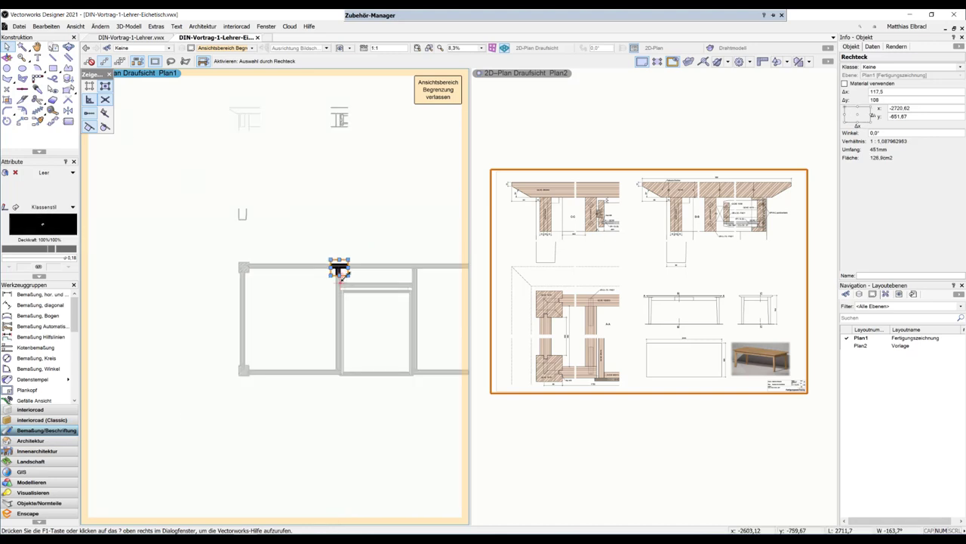
click(438, 89)
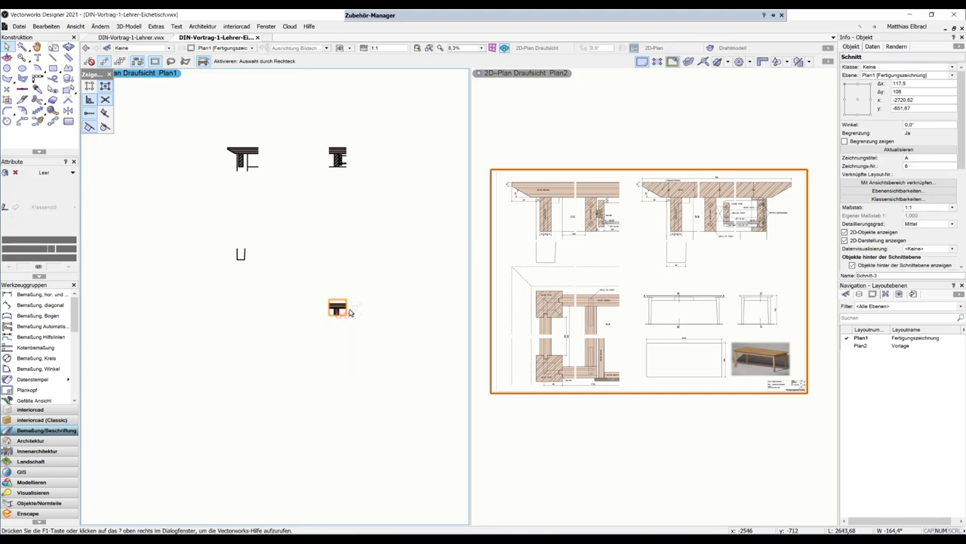
Step: Move the T-joint viewport's crop down to the lower rail joint, resizing it to 146.26 high
click(348, 304)
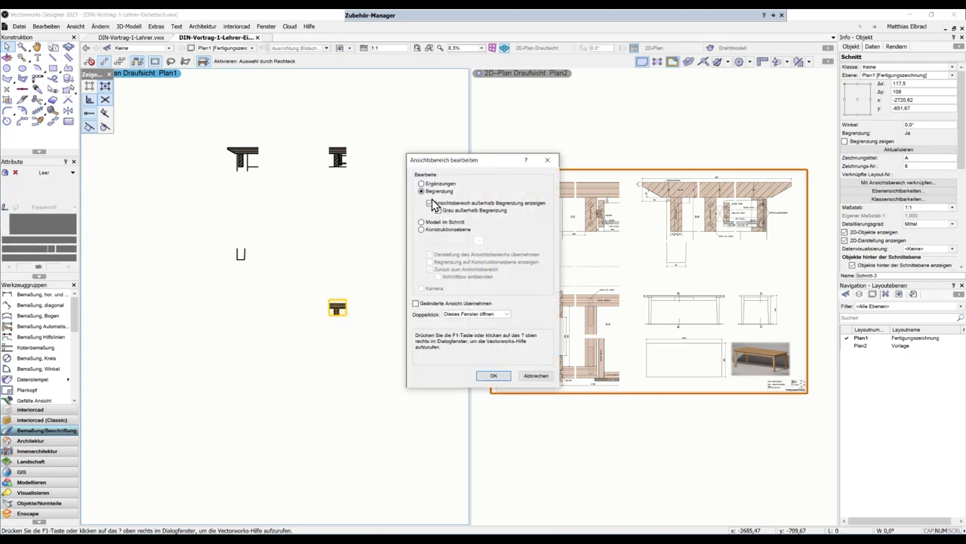
click(489, 376)
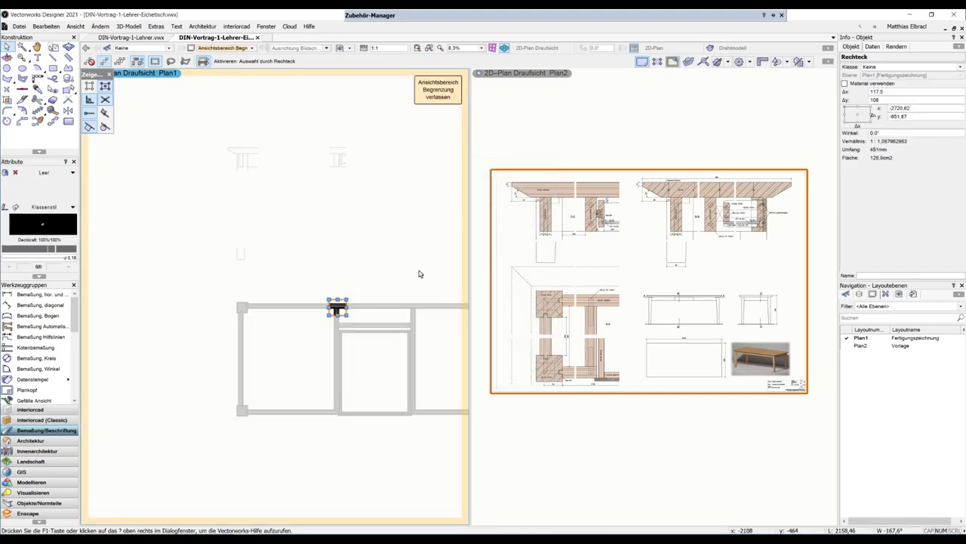
middle_drag(376, 364, 372, 306)
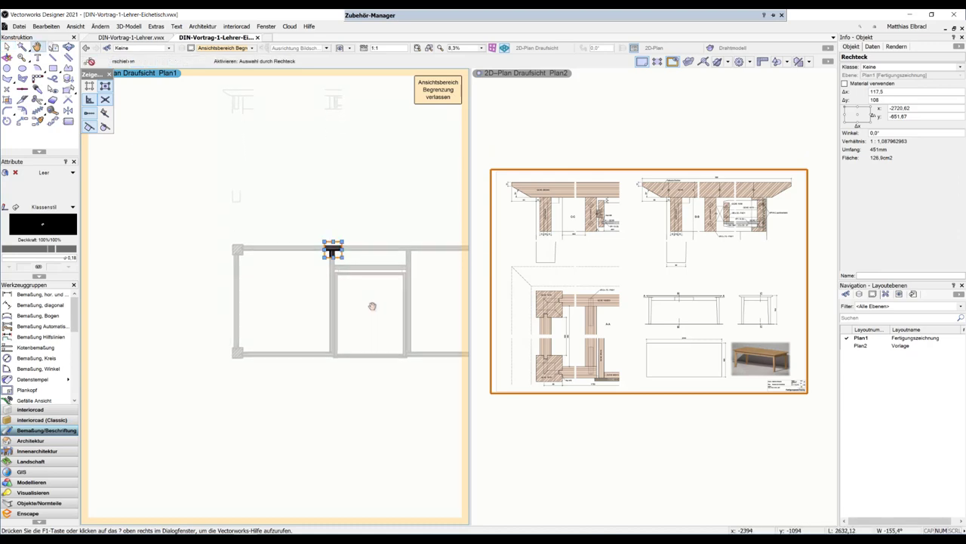
drag(338, 255, 344, 361)
scroll(345, 360, up, 5)
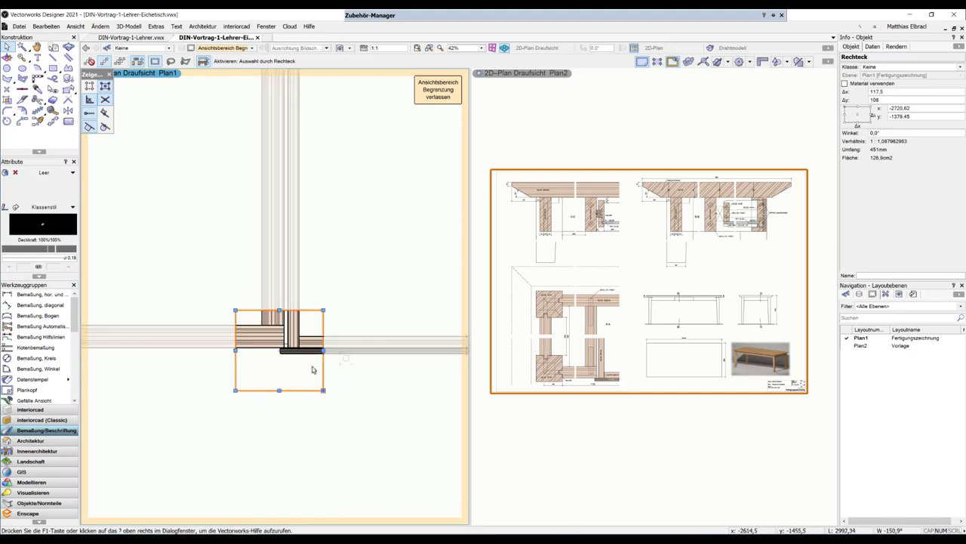
drag(280, 390, 281, 374)
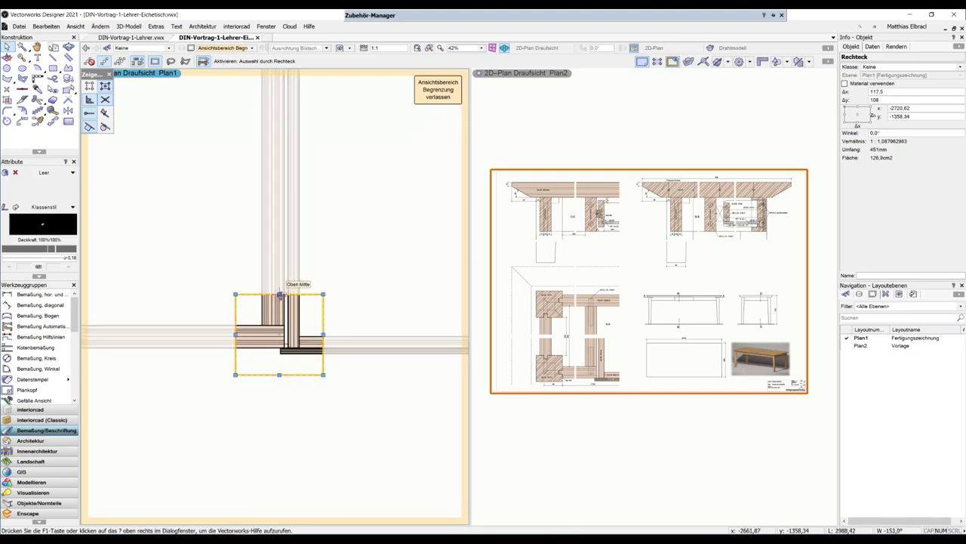
drag(279, 294, 281, 264)
scroll(281, 264, down, 3)
middle_drag(335, 119, 318, 198)
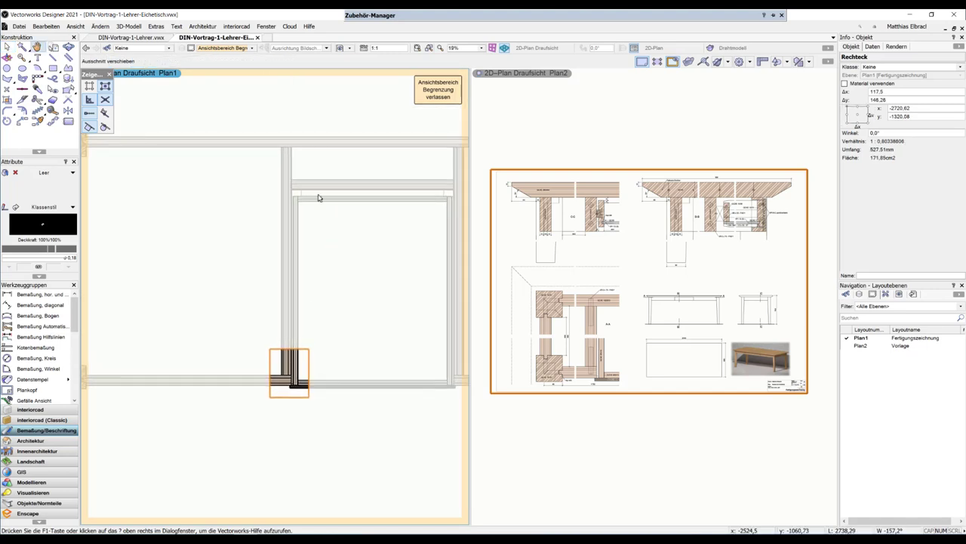
key(x)
click(443, 90)
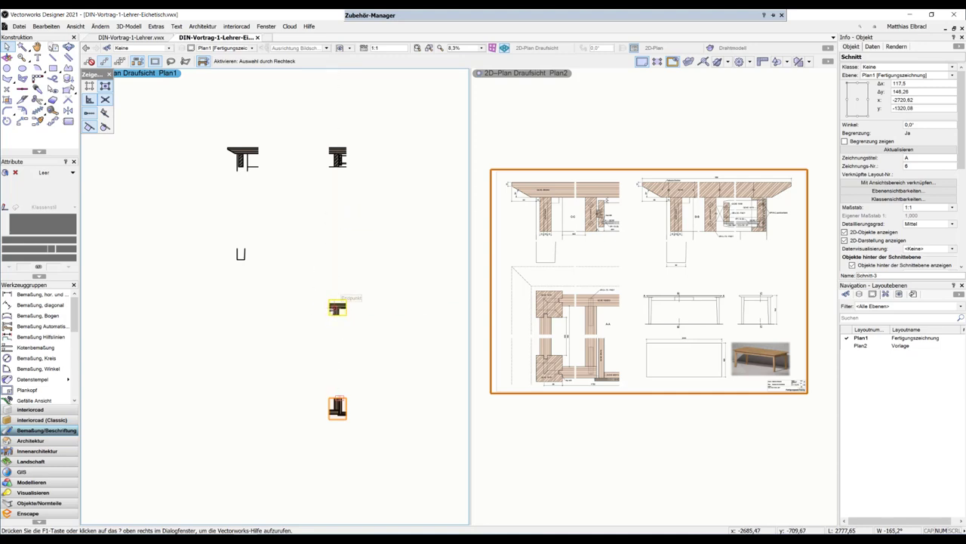
Step: Enter crop editing on the T-joint viewport and draw a small new crop rectangle
click(337, 308)
click(344, 309)
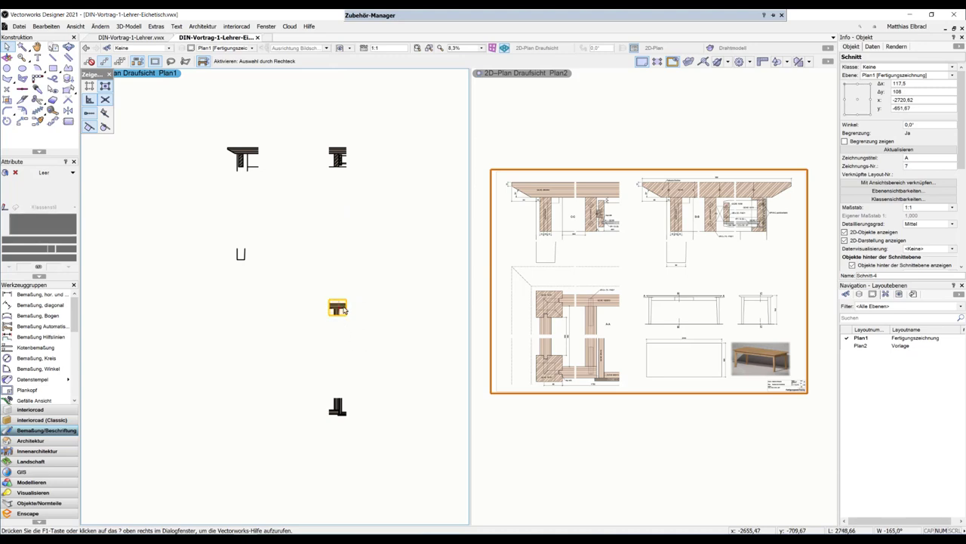
double_click(337, 308)
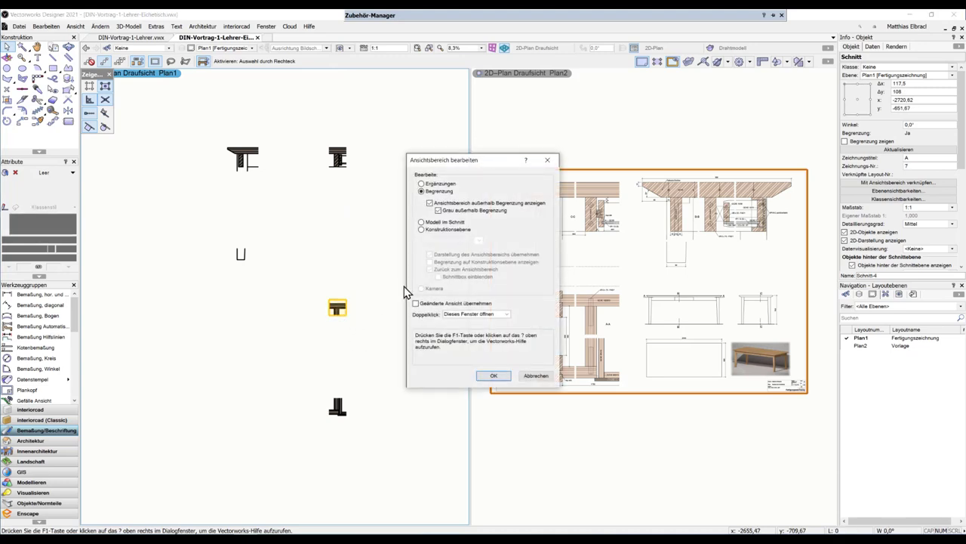
click(494, 377)
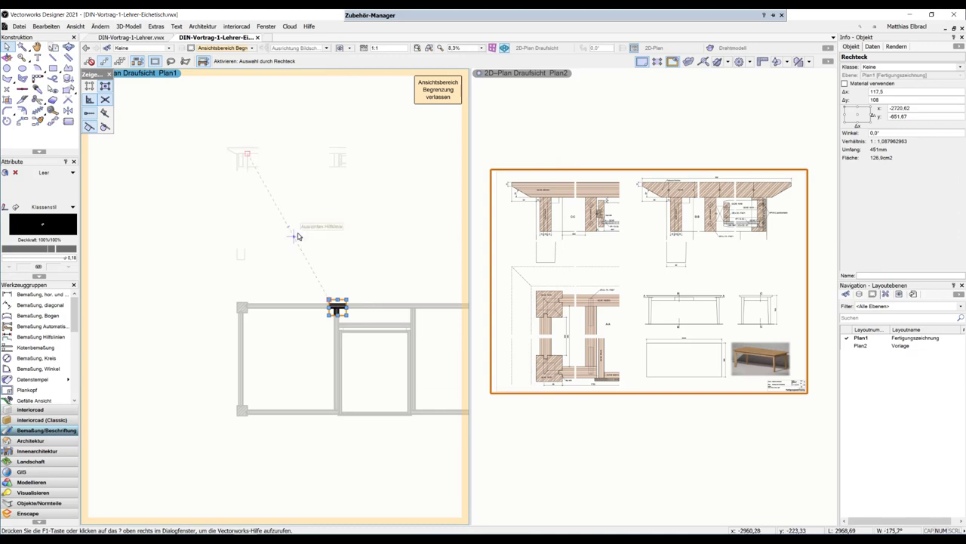
key(4)
click(222, 143)
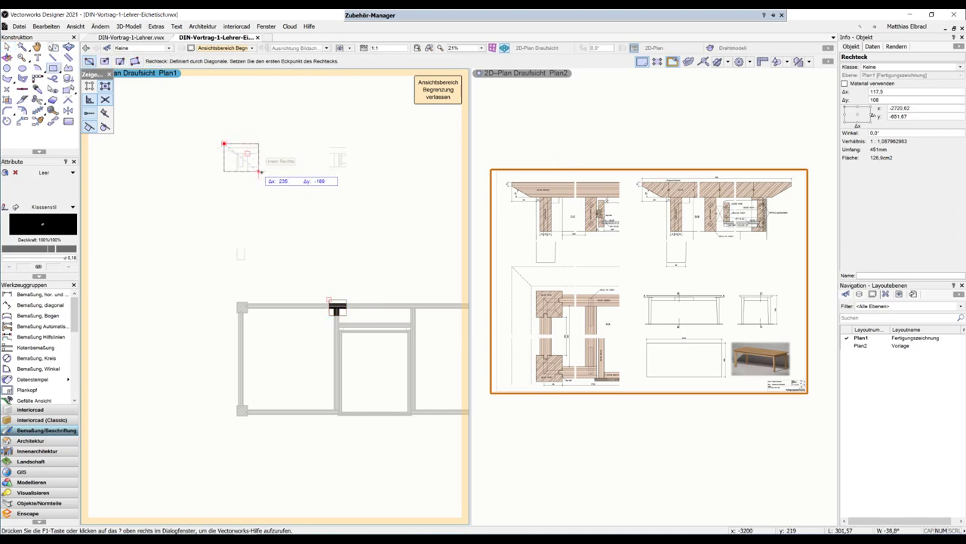
click(259, 172)
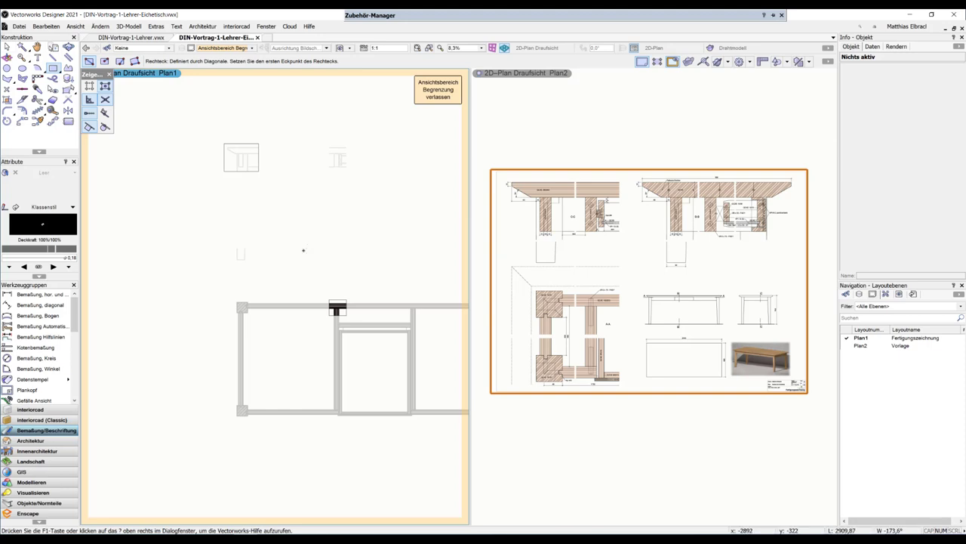
key(x)
Step: Move and resize the crop to 235 by 189 around the frame's corner leg joint
drag(256, 171, 285, 325)
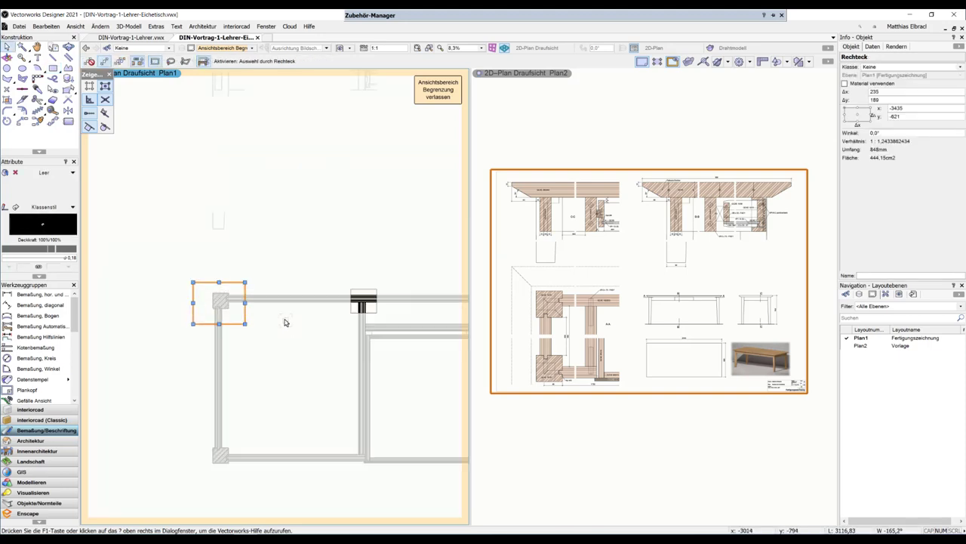
scroll(286, 325, up, 2)
mouse_move(222, 324)
mouse_down()
mouse_move(384, 310)
mouse_move(208, 309)
mouse_up()
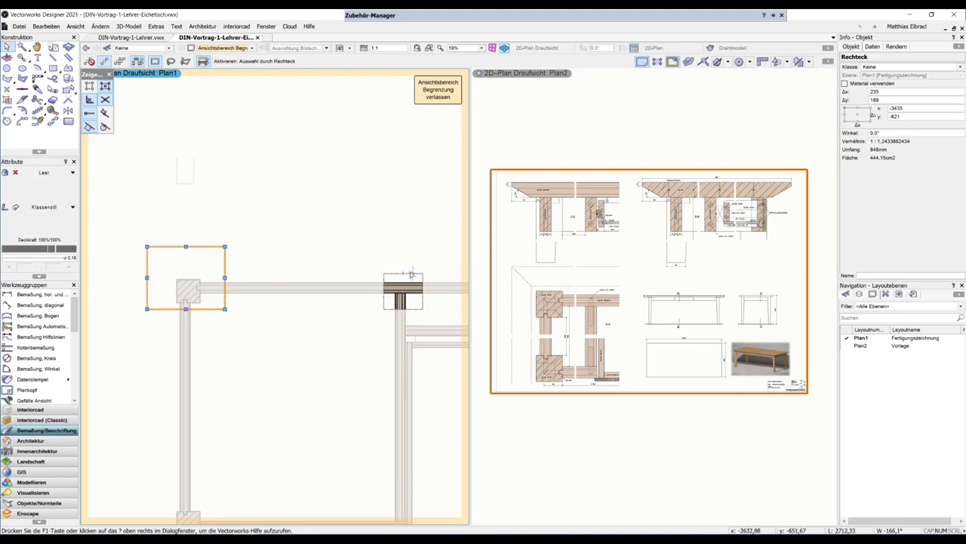
click(367, 163)
click(189, 237)
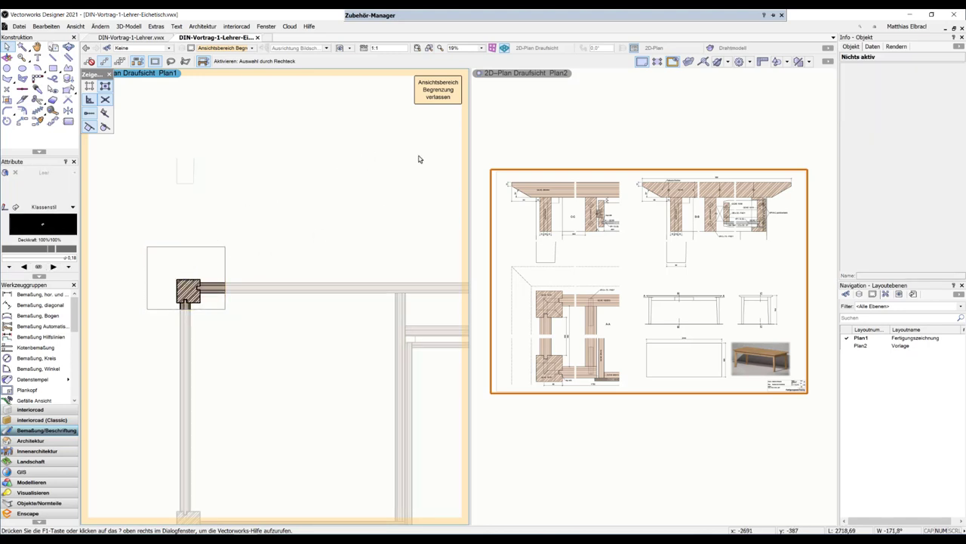
click(438, 90)
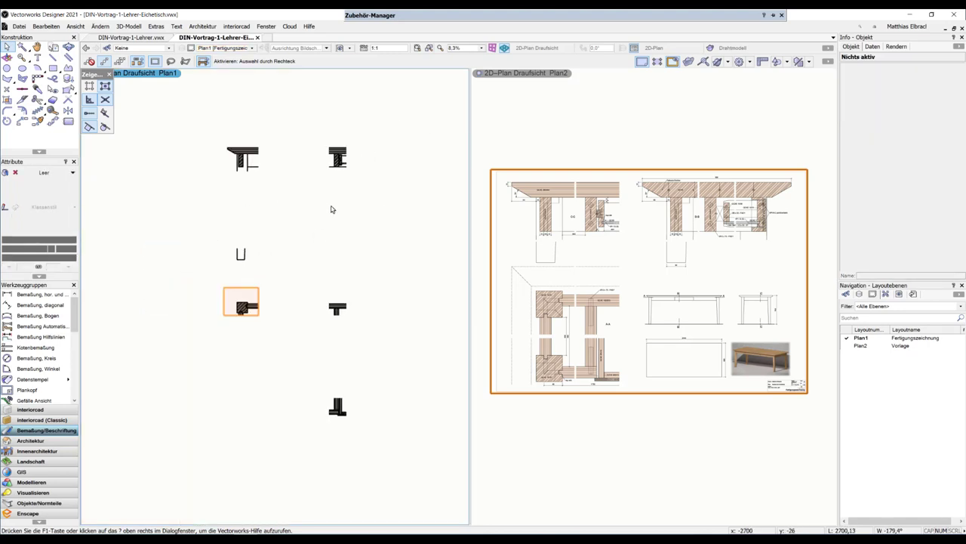
middle_drag(294, 396, 294, 317)
click(335, 317)
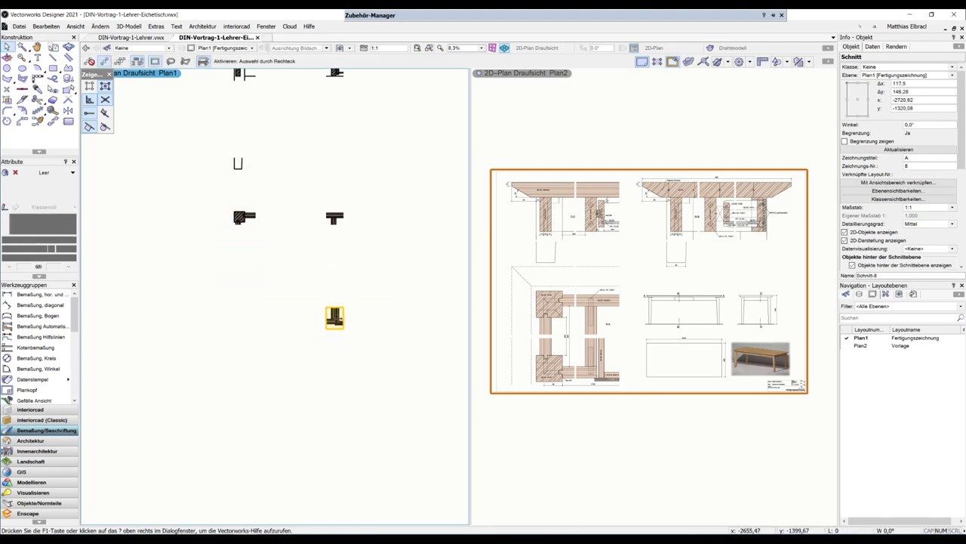
Step: Shift this detail viewport's crop onto the plan frame's lower-left corner joint, 235 by 146.26
double_click(357, 327)
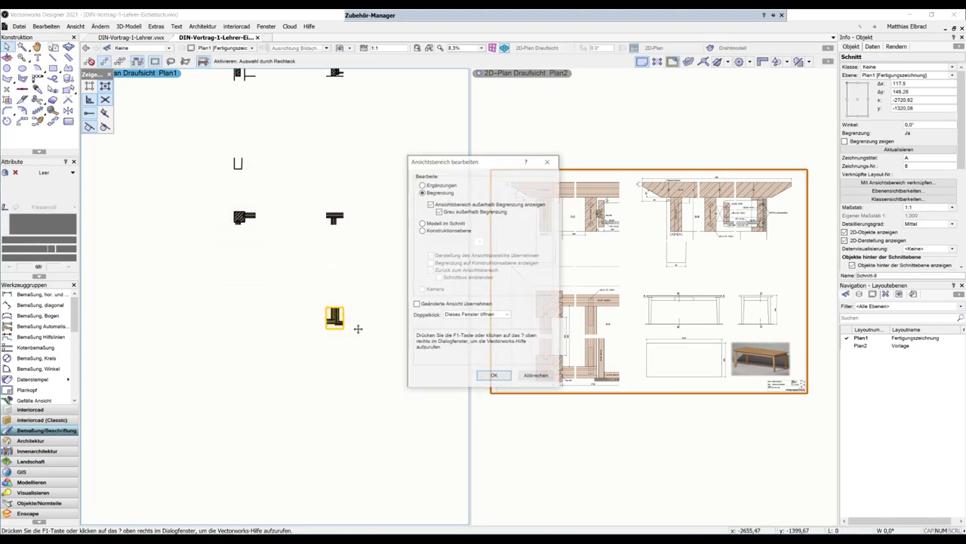
click(494, 376)
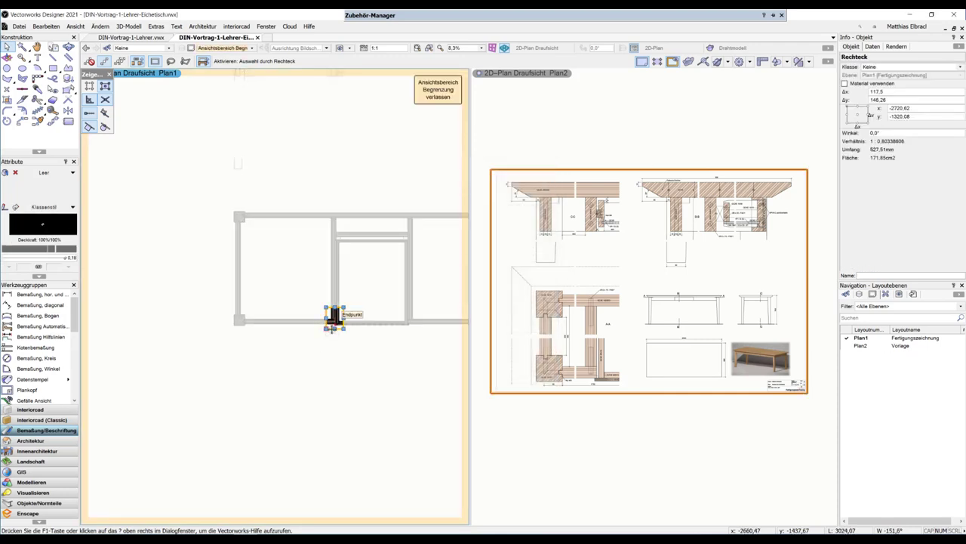
mouse_move(335, 319)
mouse_down()
mouse_move(238, 325)
mouse_move(257, 215)
mouse_up()
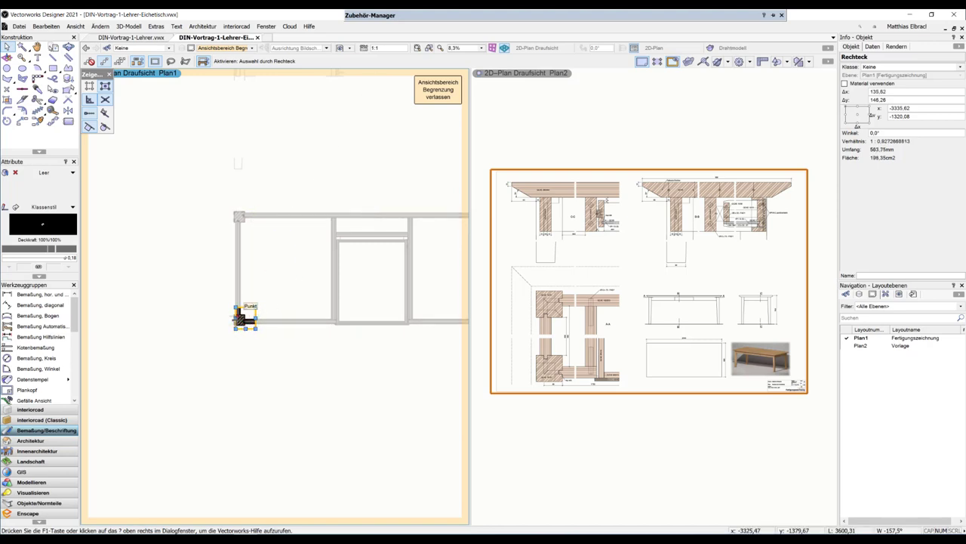
mouse_move(244, 315)
mouse_down()
mouse_move(204, 219)
mouse_move(222, 211)
mouse_up()
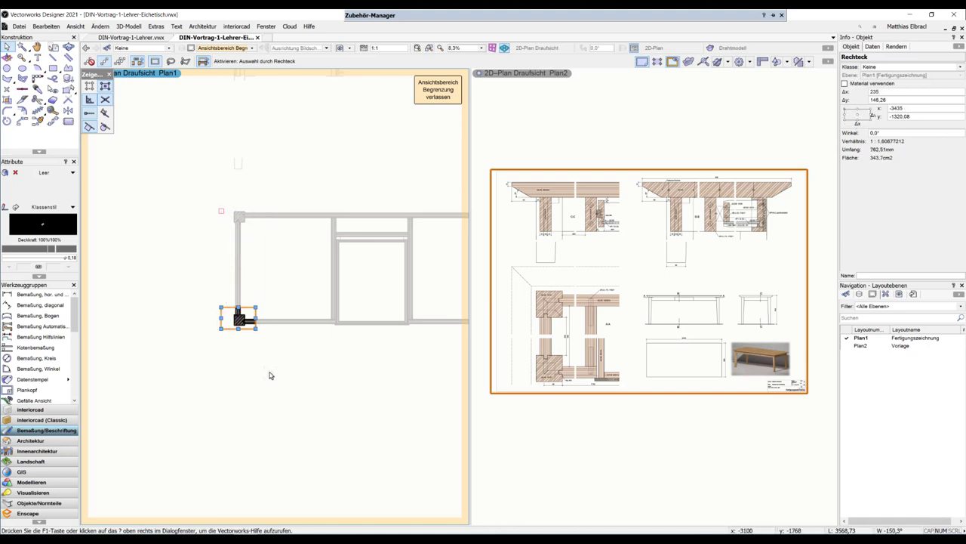
click(438, 89)
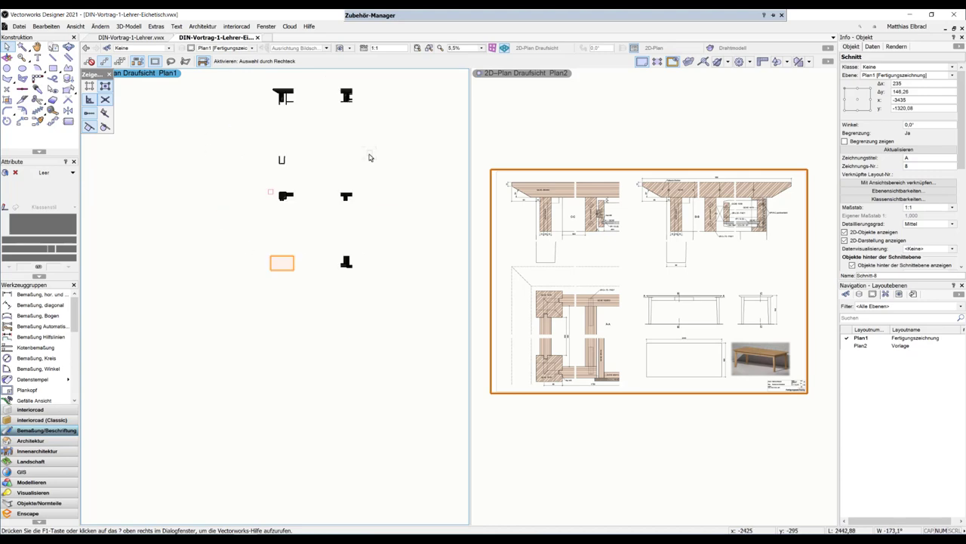
Step: Move the three section viewports left beside the sections, nudging them 5 mm sideways
scroll(367, 156, down, 2)
middle_drag(307, 201, 345, 216)
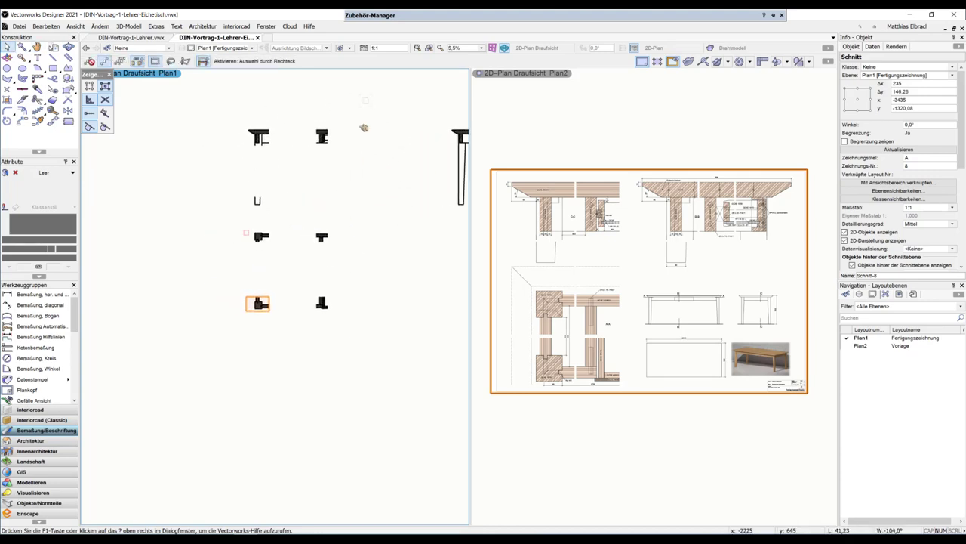
drag(367, 100, 281, 355)
scroll(309, 133, up, 5)
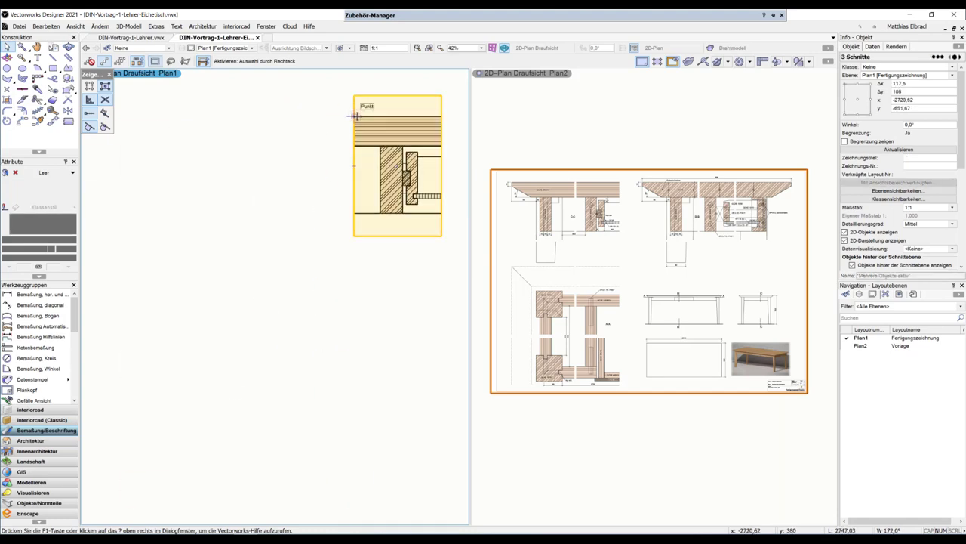
scroll(302, 125, down, 2)
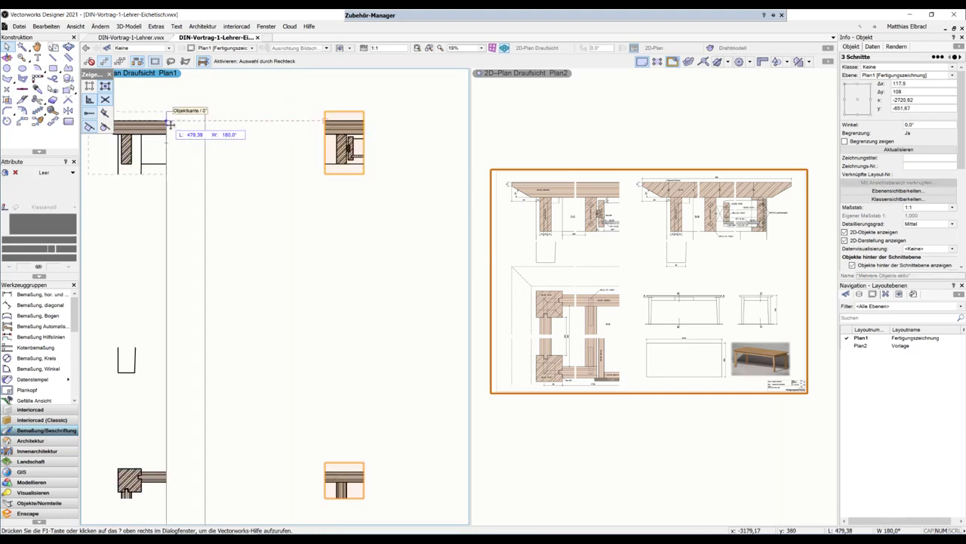
drag(325, 121, 168, 120)
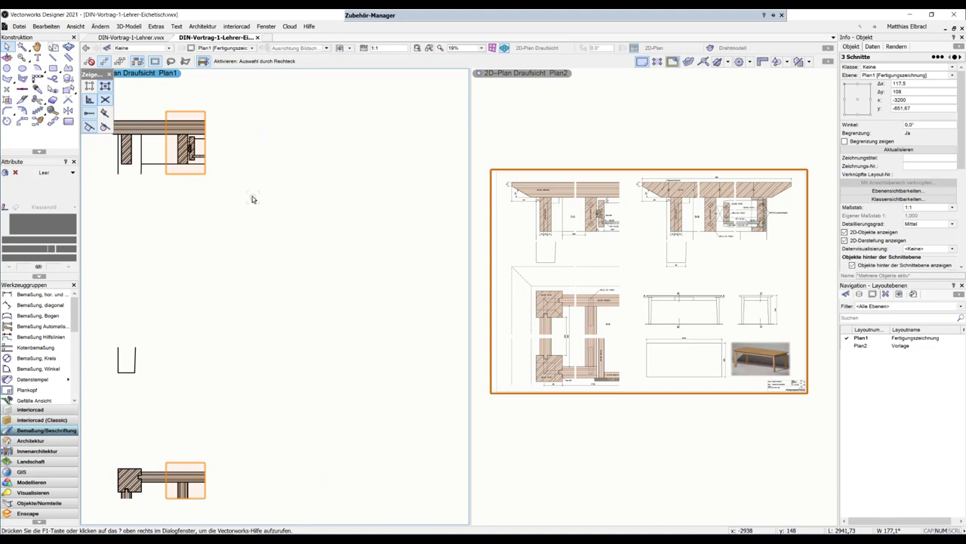
key(ctrl+m)
text(5)
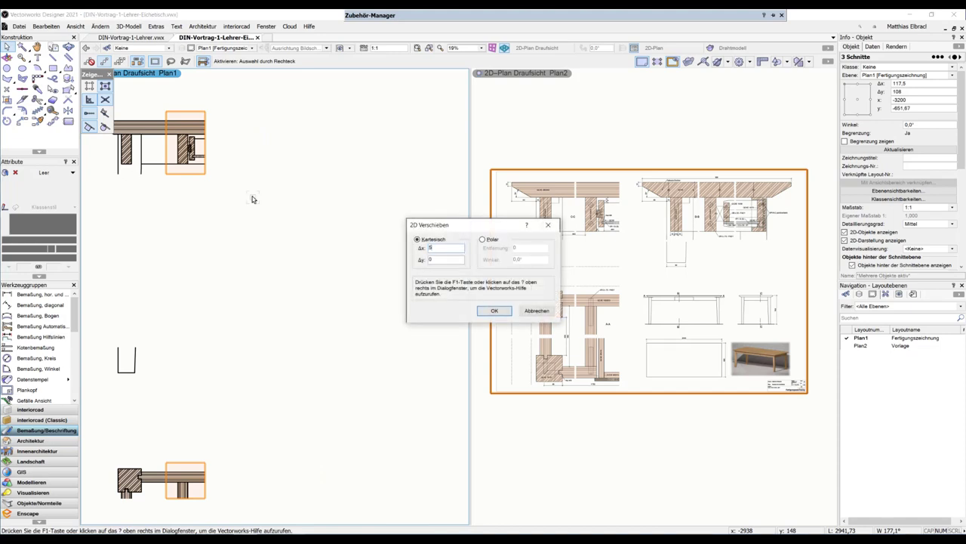
key(Return)
Step: Move the five left-hand drawings up under the top section, shifted 5 mm down
scroll(229, 219, down, 3)
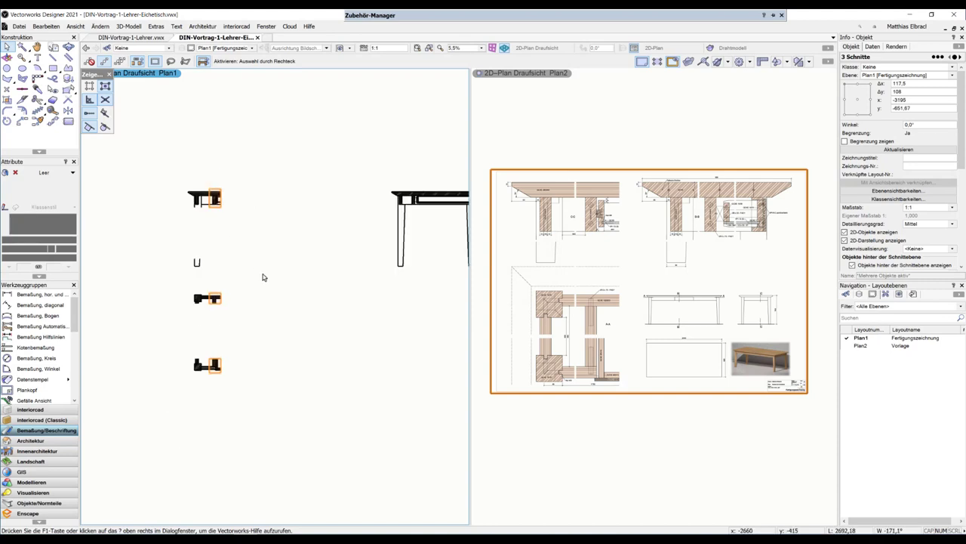
drag(143, 233, 264, 412)
scroll(186, 231, up, 2)
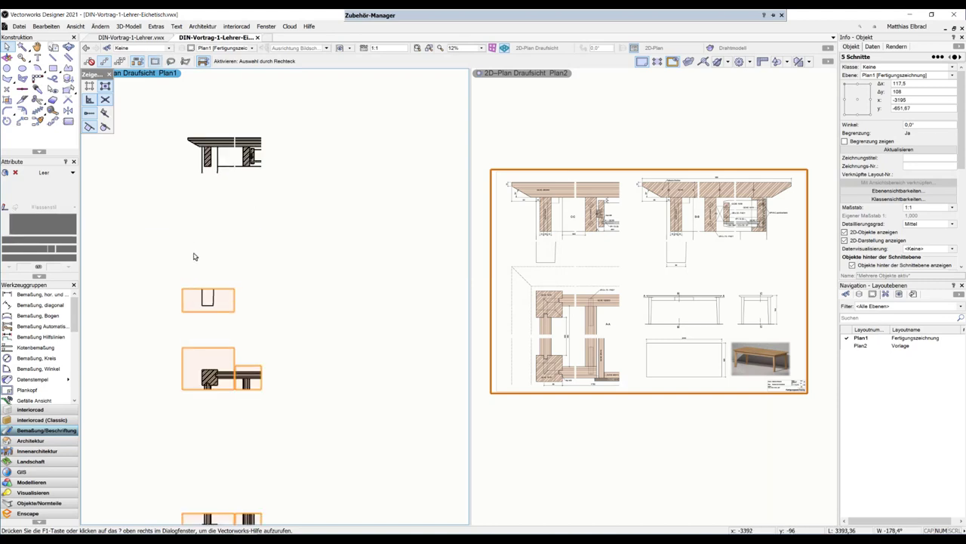
drag(201, 289, 202, 173)
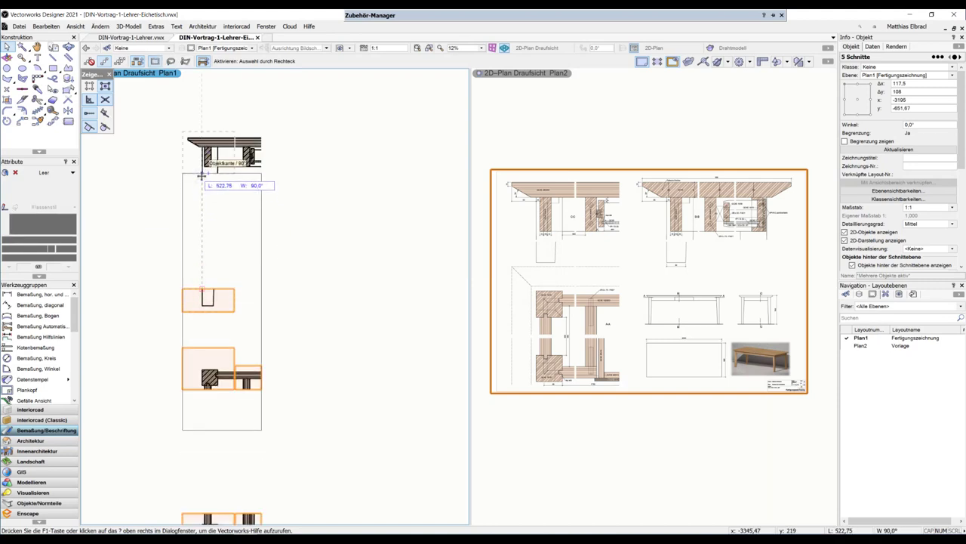
key(ctrl+m)
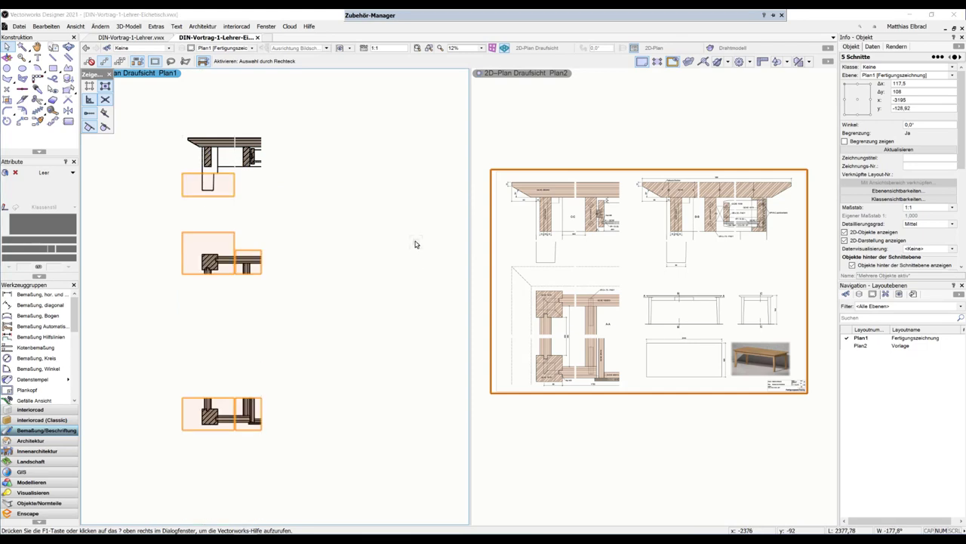
text(0)
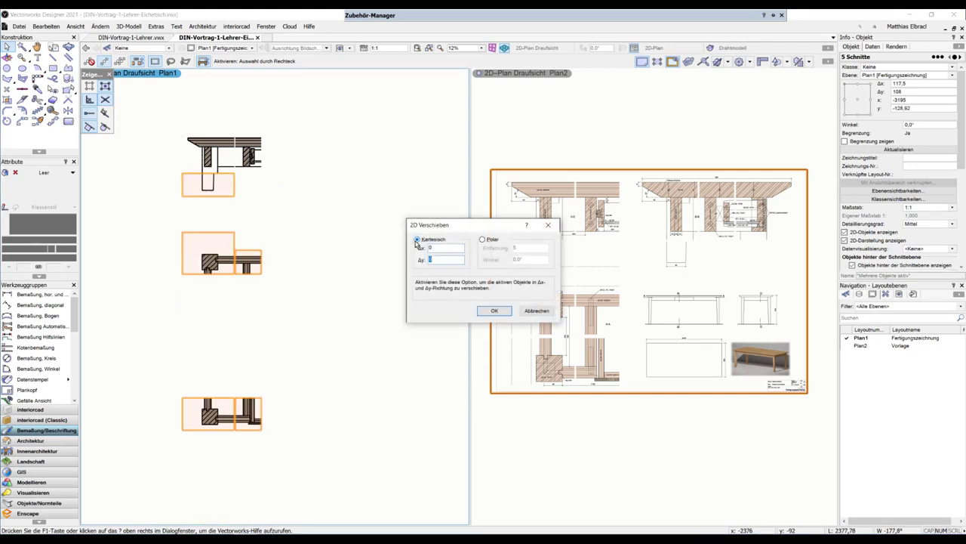
key(Return)
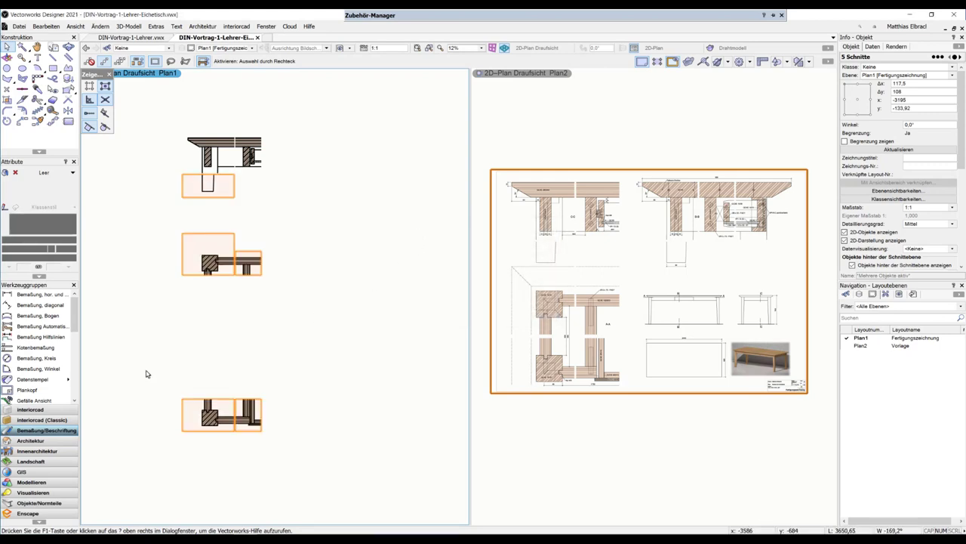
Step: Raise the bottom row of details under the middle row, shifted 5 mm down
drag(145, 371, 335, 469)
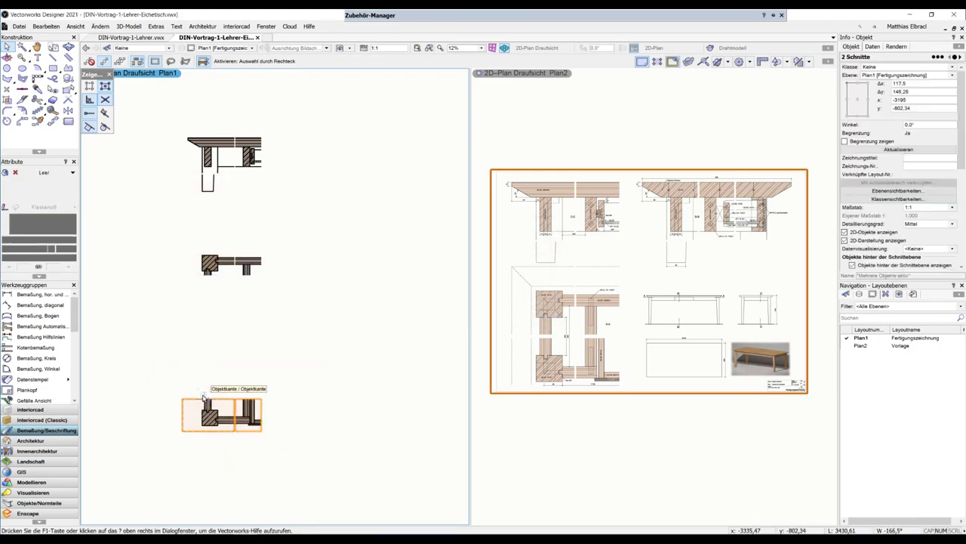
drag(202, 396, 202, 273)
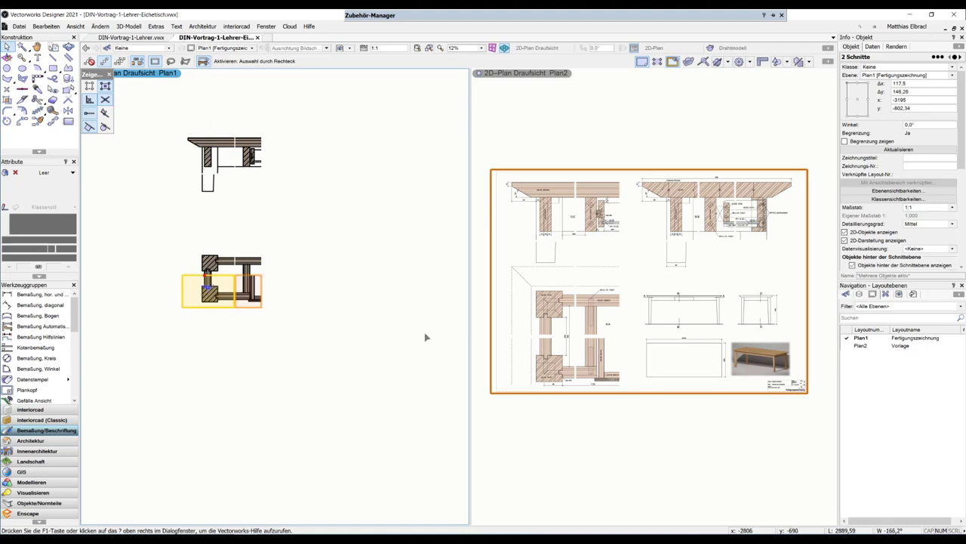
key(ctrl+m)
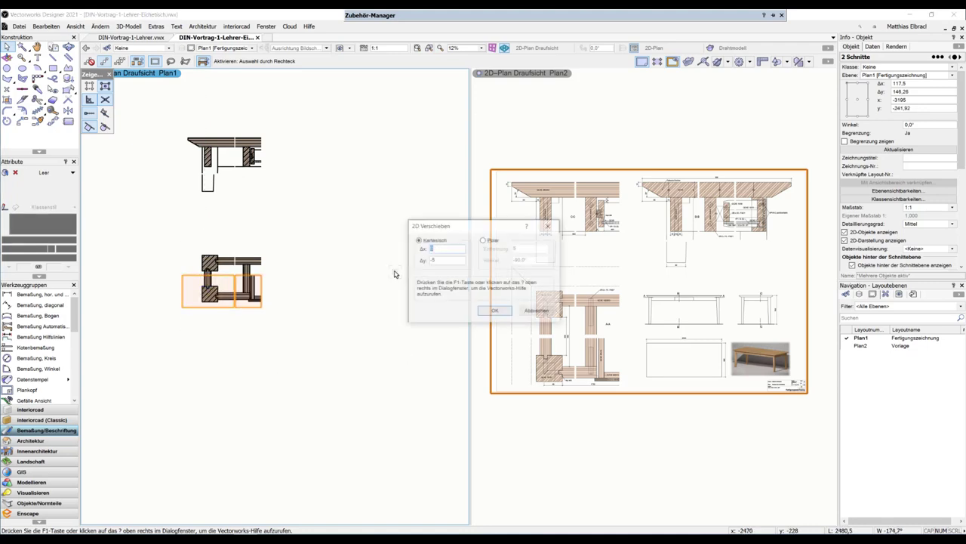
key(Return)
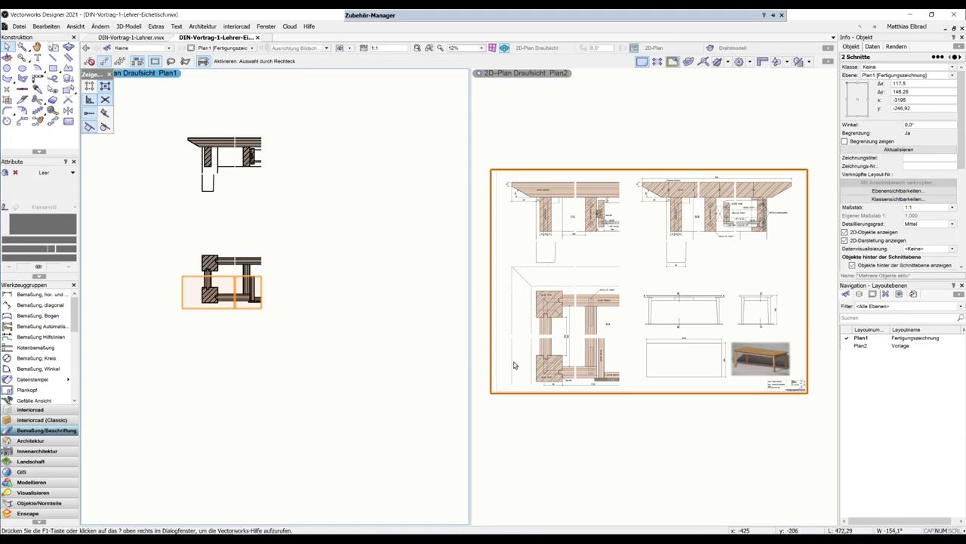
Step: Centre the table corner in the Plan1 pane and select all four section viewports
scroll(556, 284, up, 2)
click(556, 284)
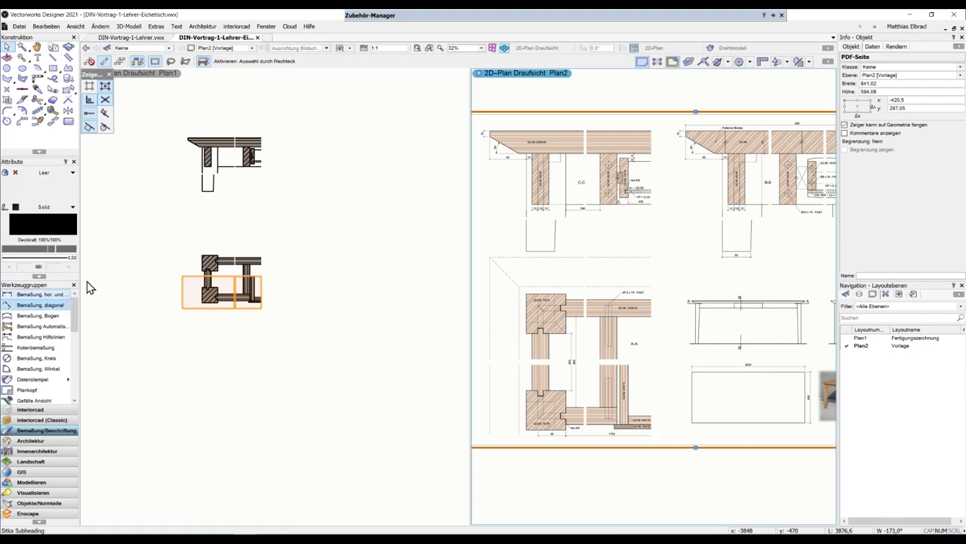
scroll(185, 262, up, 3)
scroll(190, 266, up, 2)
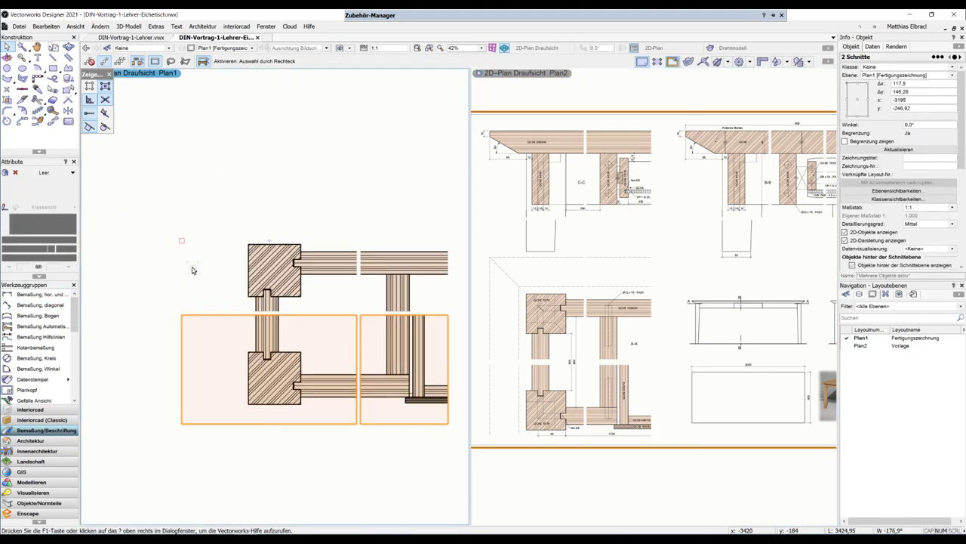
middle_drag(190, 268, 147, 257)
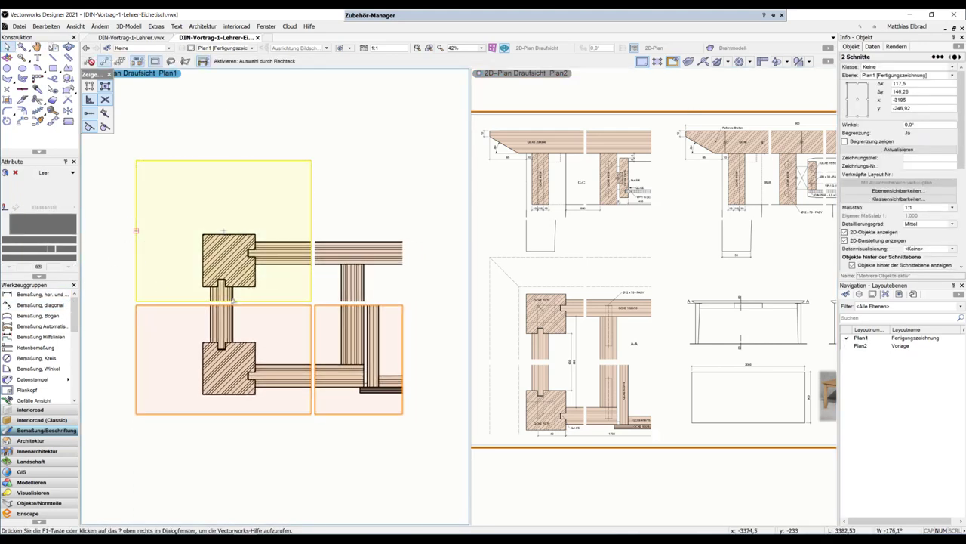
click(249, 257)
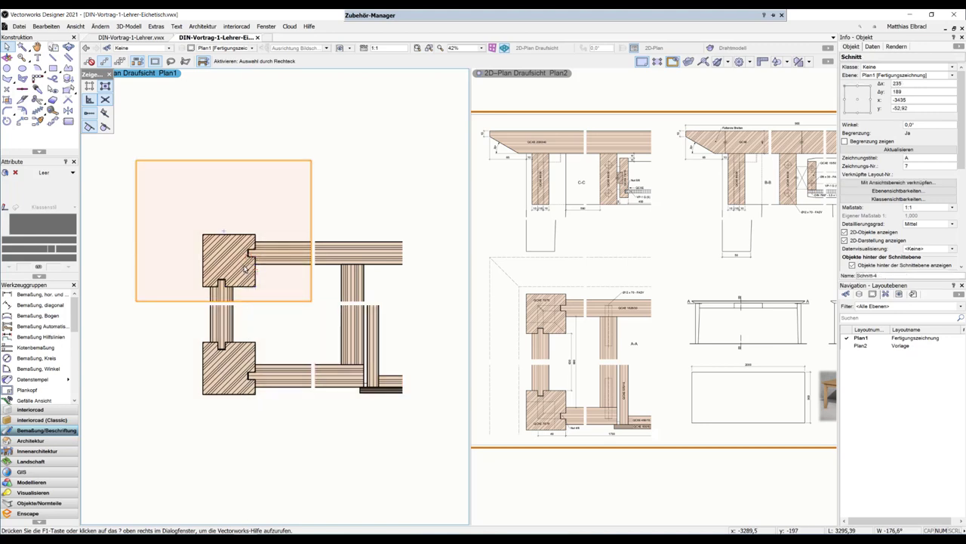
shift+click(359, 261)
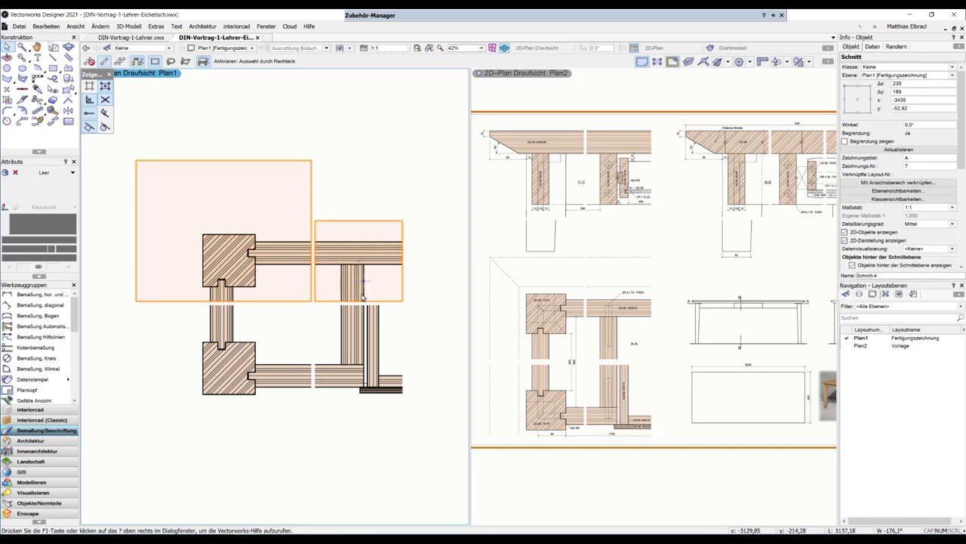
shift+click(351, 361)
shift+click(256, 359)
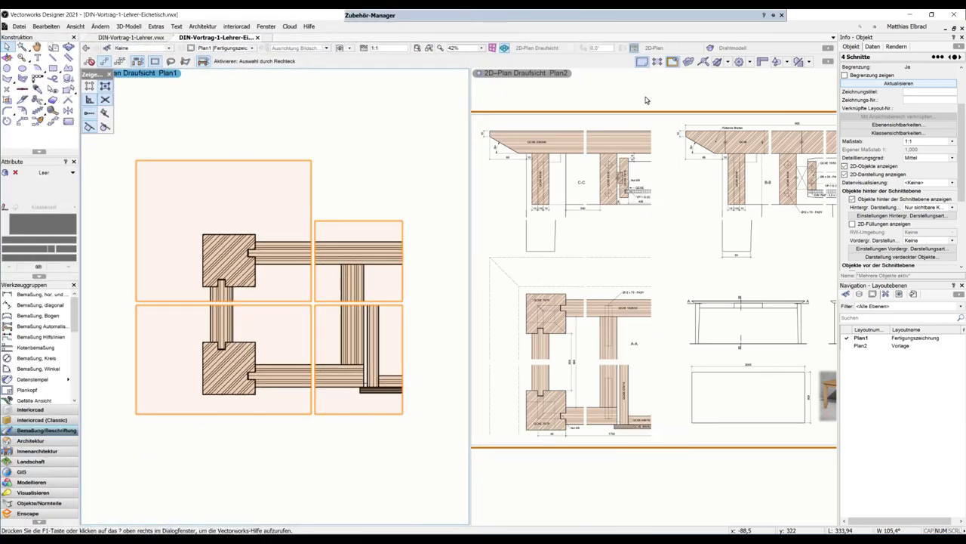
Step: Switch back to a single Plan1 view and zoom in on the viewports
click(634, 48)
scroll(495, 353, up, 2)
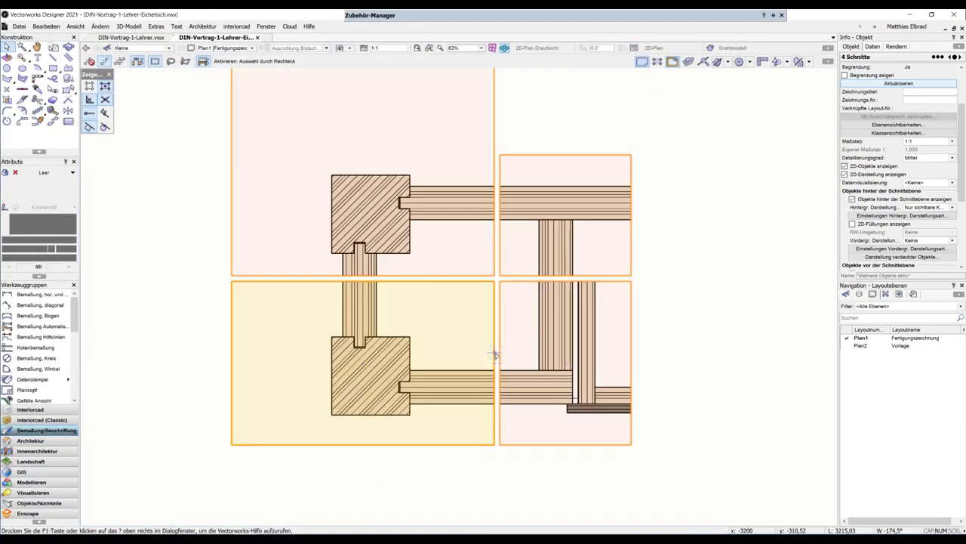
scroll(691, 249, up, 1)
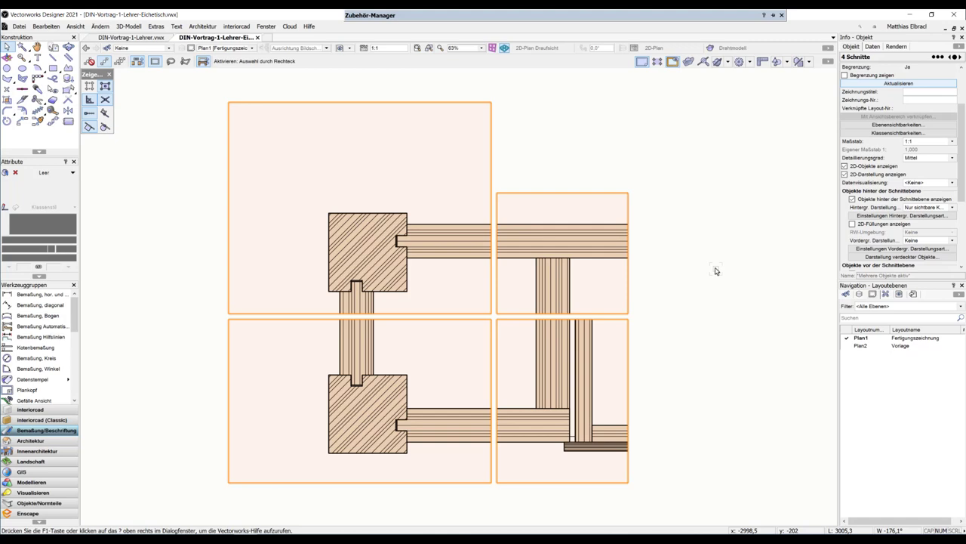
Step: Choose classes 1-Tischbein, 1-Zarge kurz and 1-Zarge lang in the hidden-object list and edit them
drag(961, 178, 963, 202)
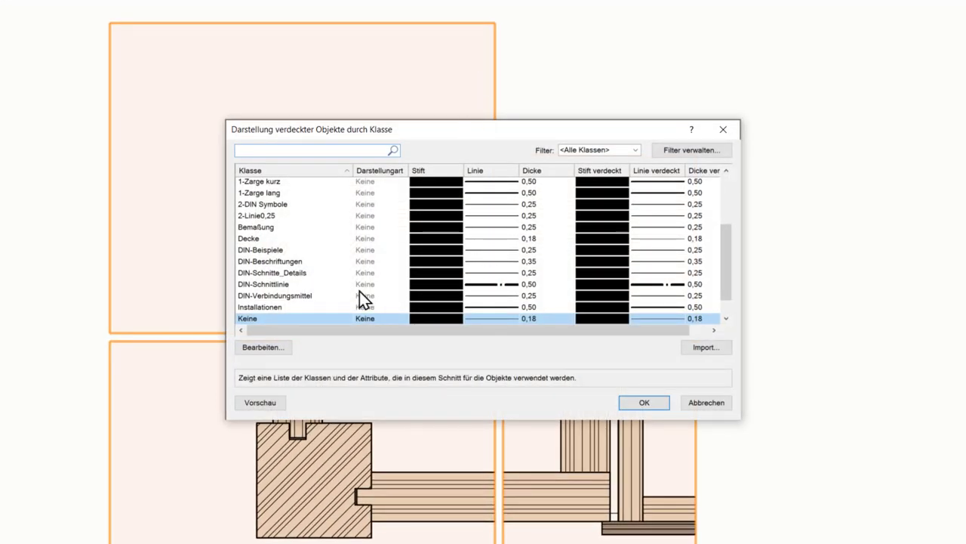
drag(725, 238, 724, 184)
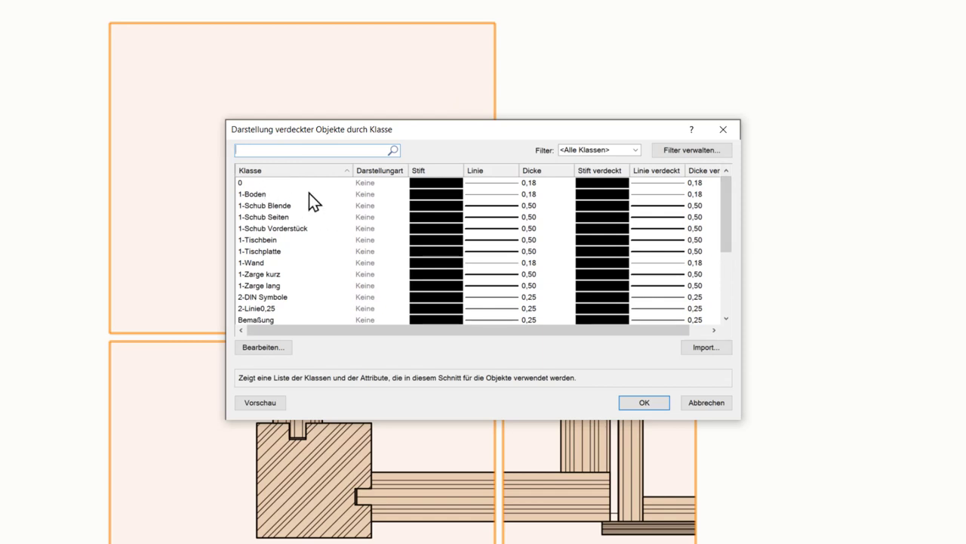
click(264, 241)
ctrl+click(267, 275)
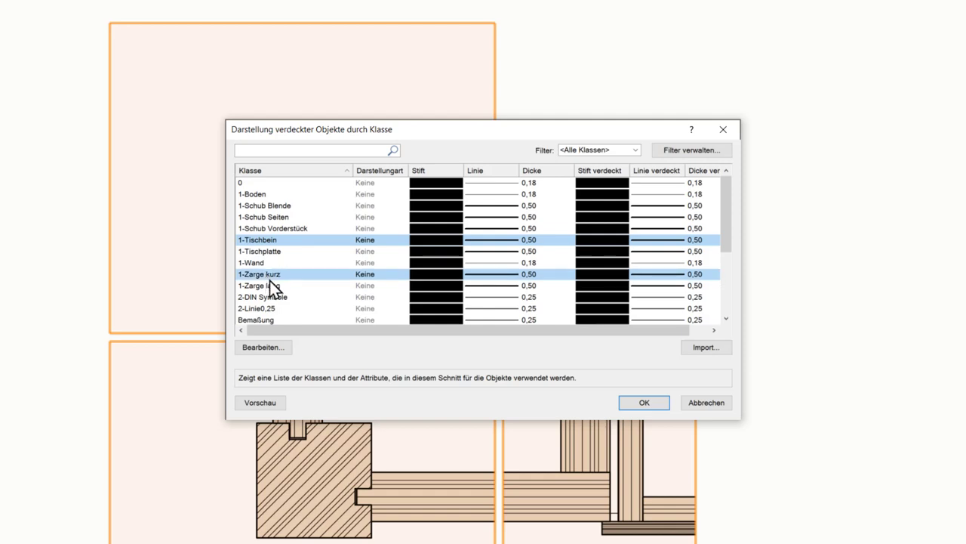
ctrl+click(270, 285)
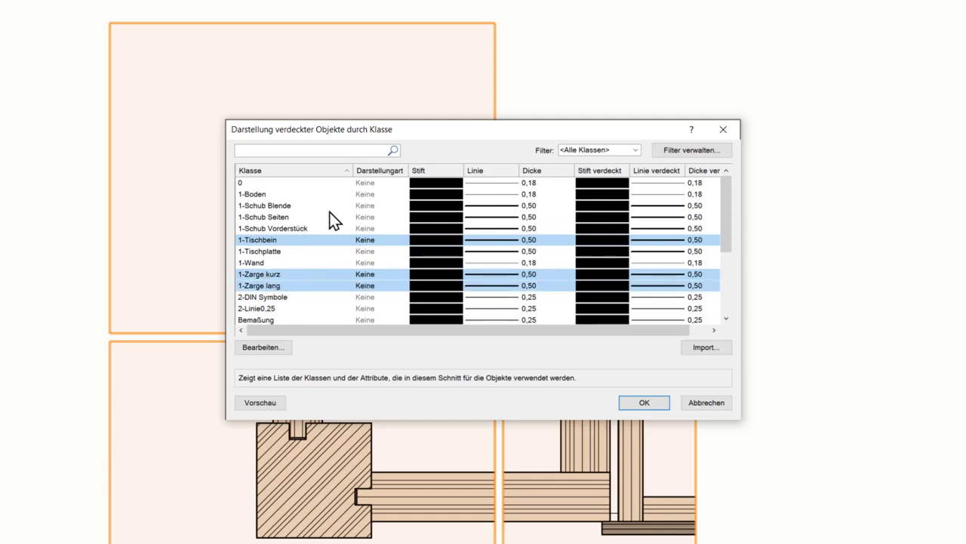
scroll(334, 235, down, 1)
scroll(333, 240, down, 1)
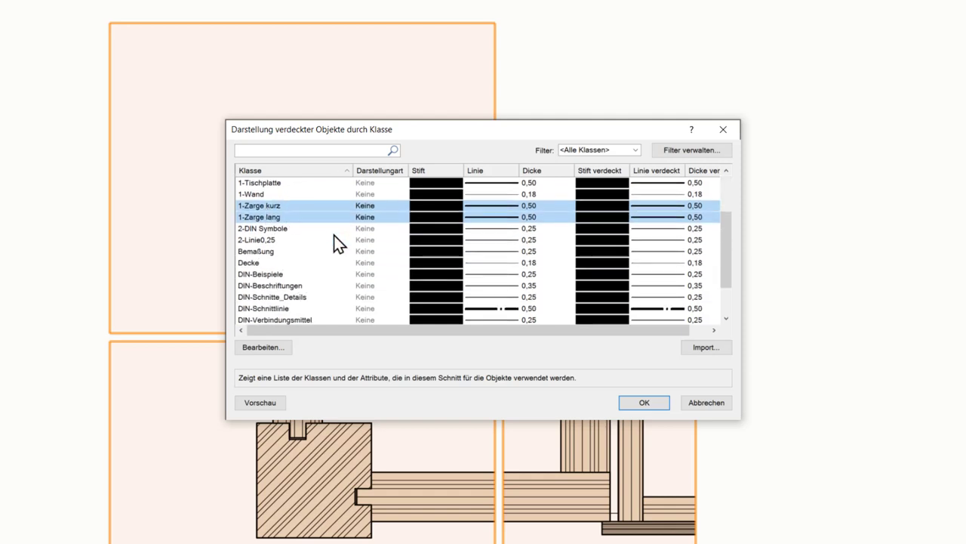
click(274, 348)
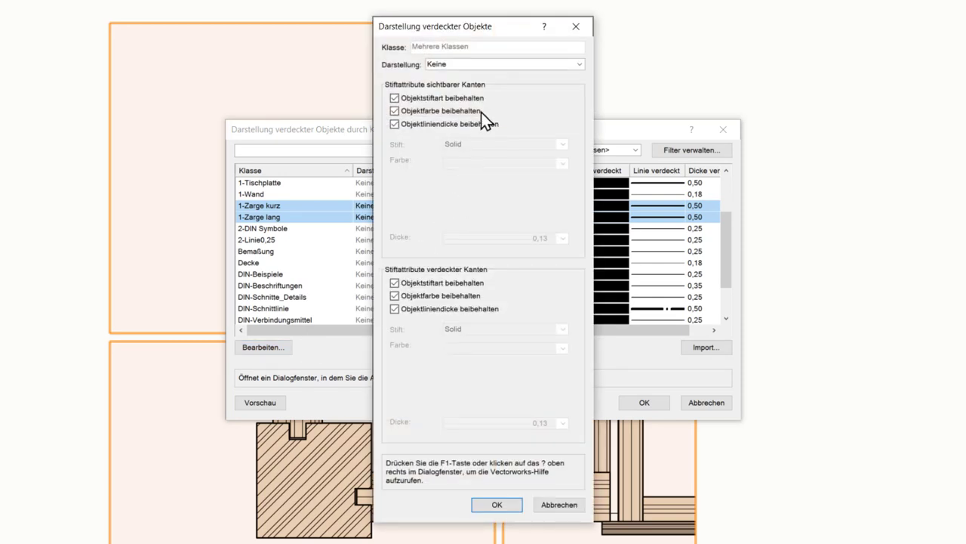
Step: Show hidden edges as Nur sichtbare Kanten, dropping the objects' own pen style, colour and thickness
click(455, 65)
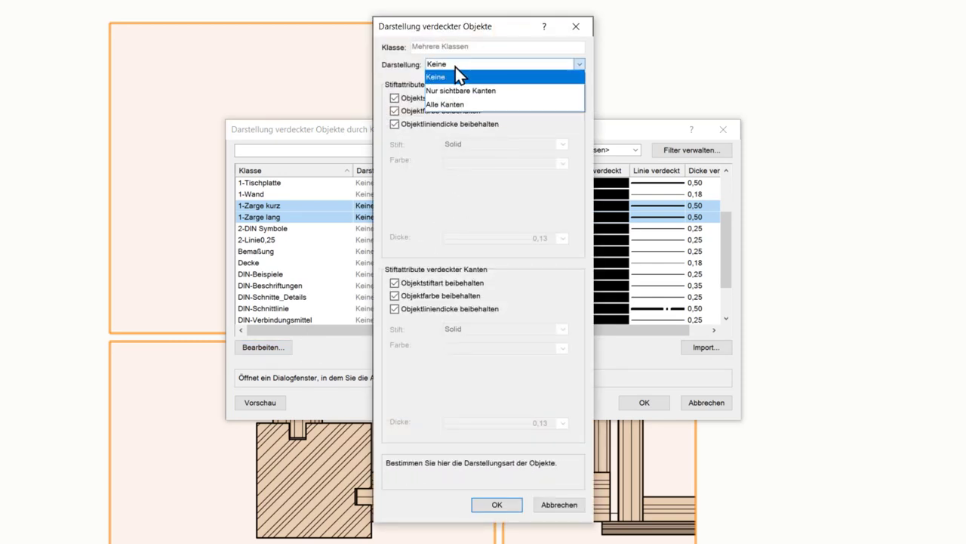
click(442, 92)
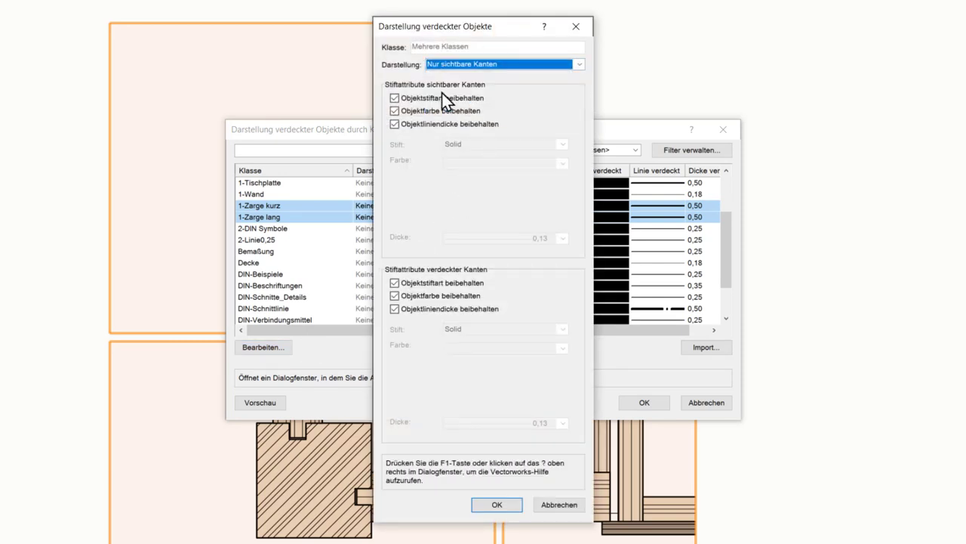
click(394, 99)
click(394, 111)
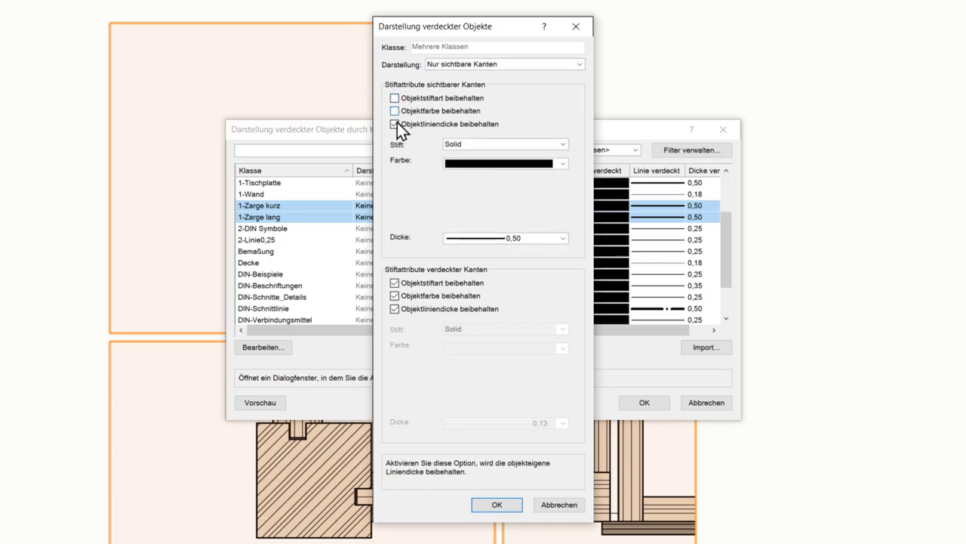
click(395, 124)
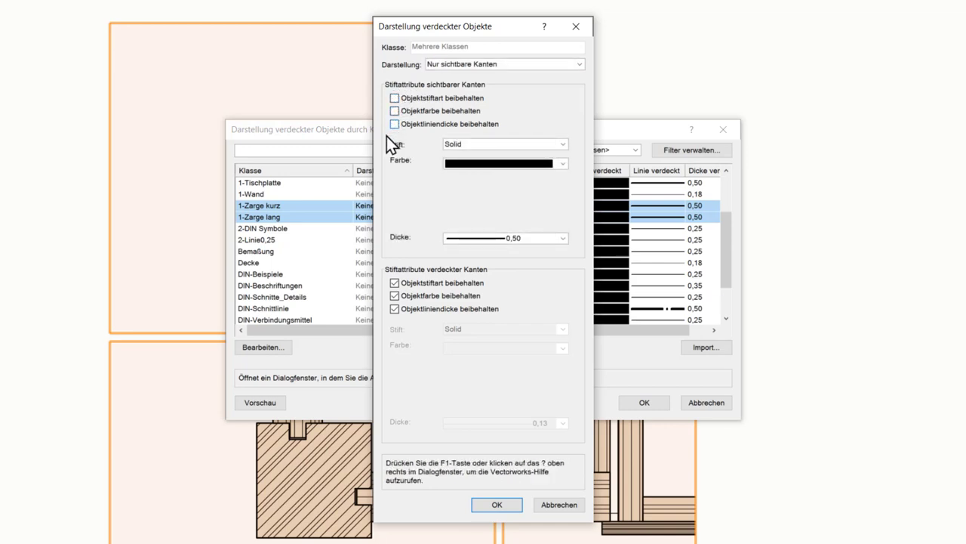
Step: Draw the hidden edges with line type F-Strichlinie-0,25 at thickness 0,25, confirming both dialogs
click(470, 144)
click(470, 194)
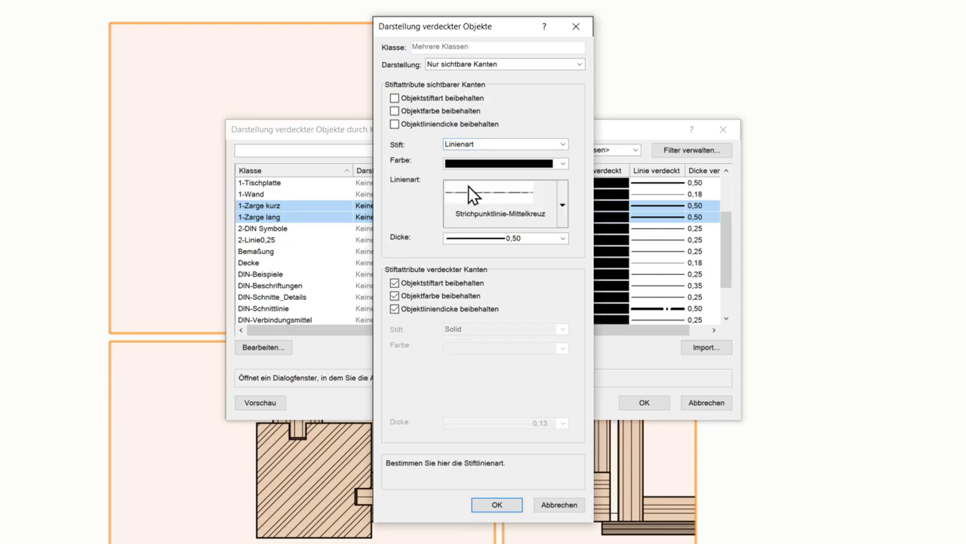
click(537, 225)
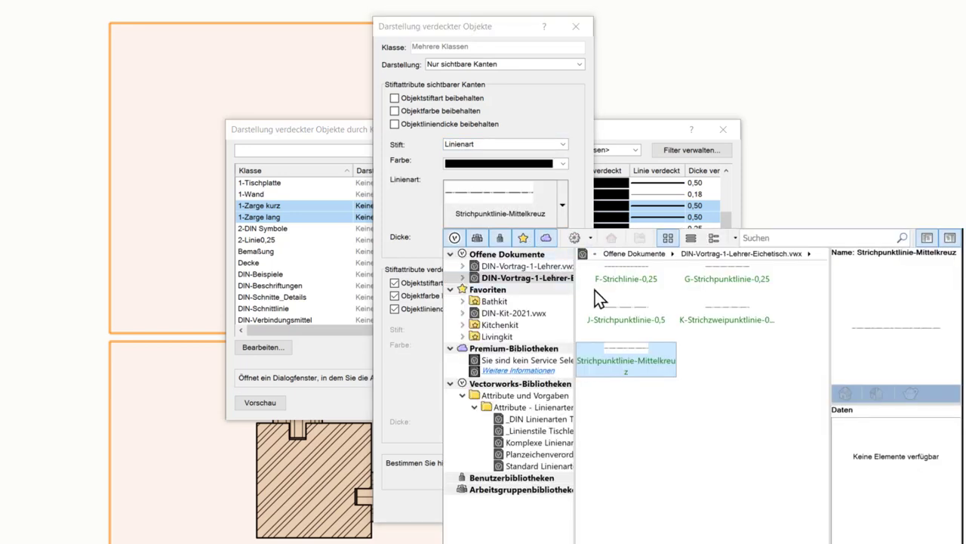
double_click(635, 278)
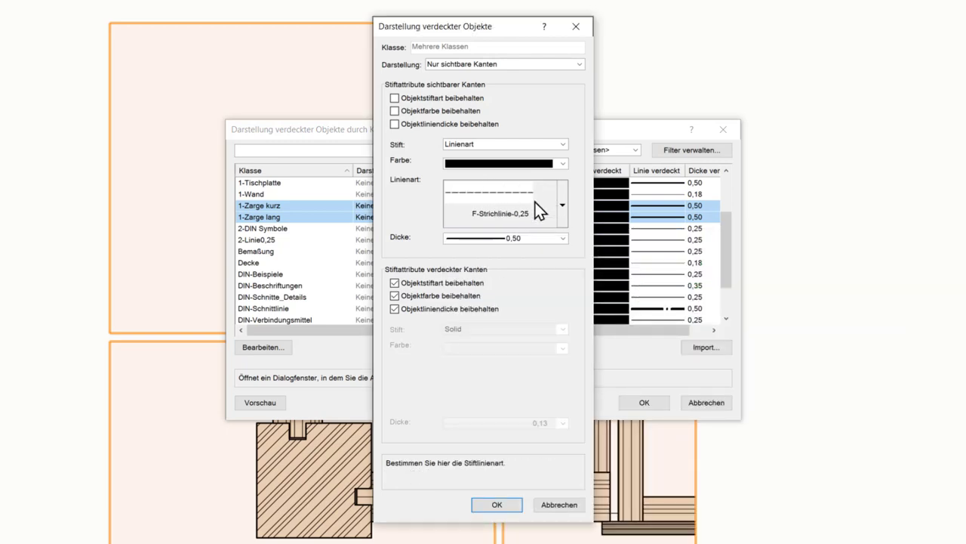
click(535, 240)
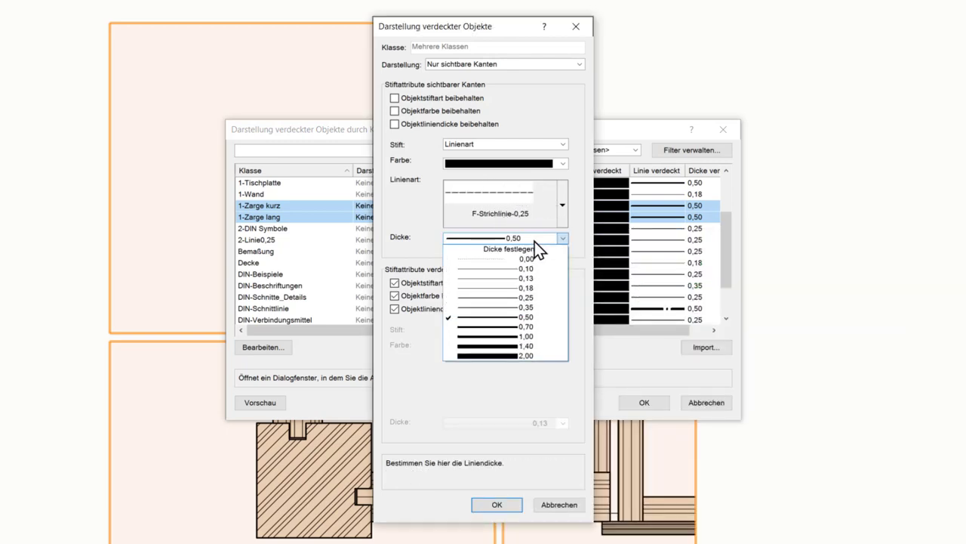
click(533, 295)
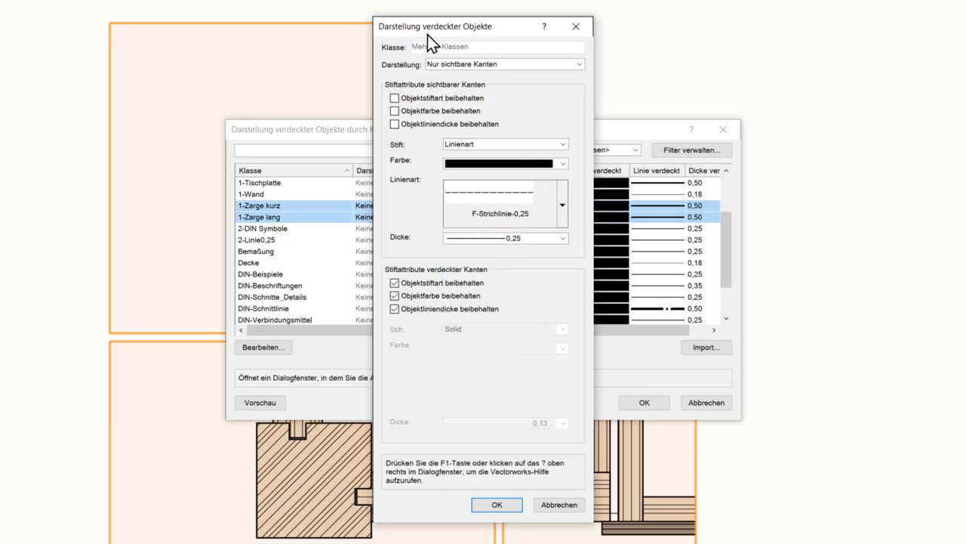
click(496, 506)
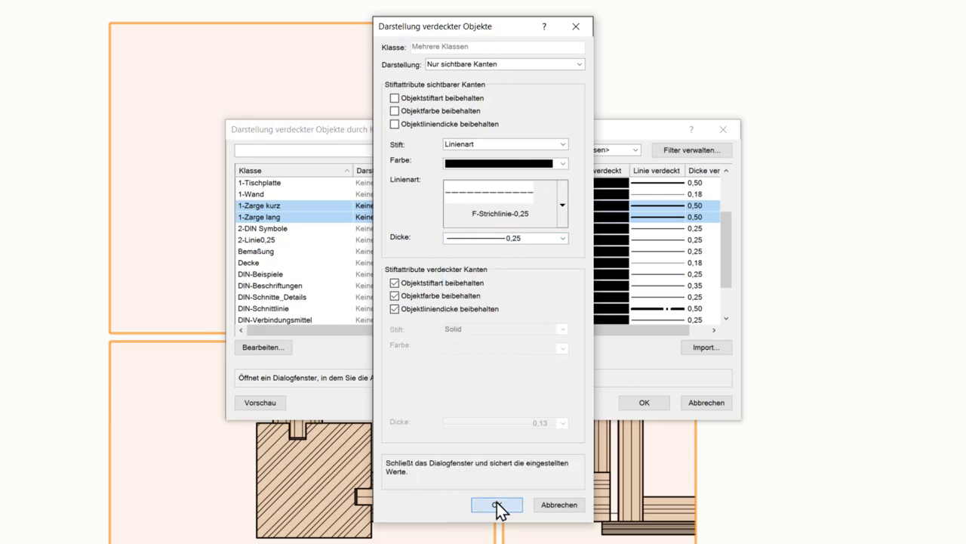
click(645, 404)
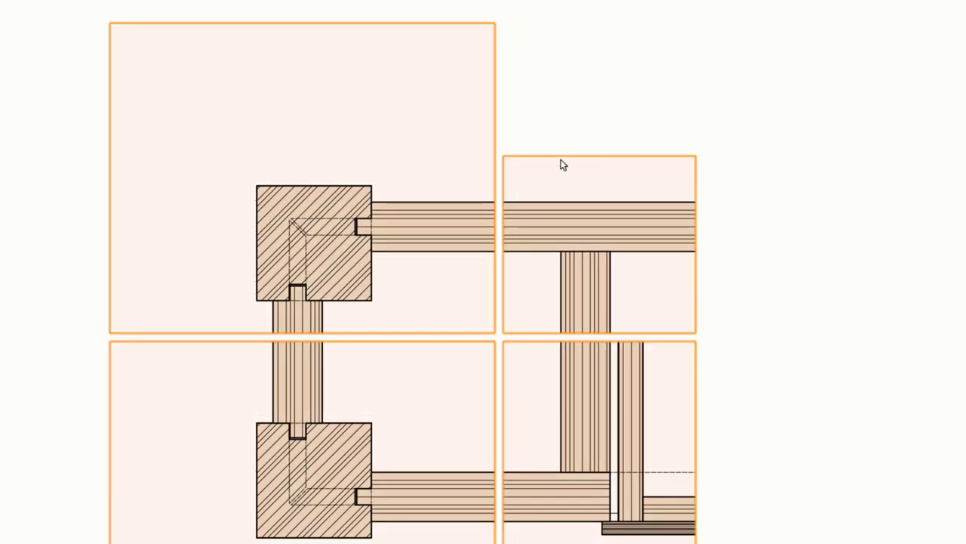
double_click(297, 227)
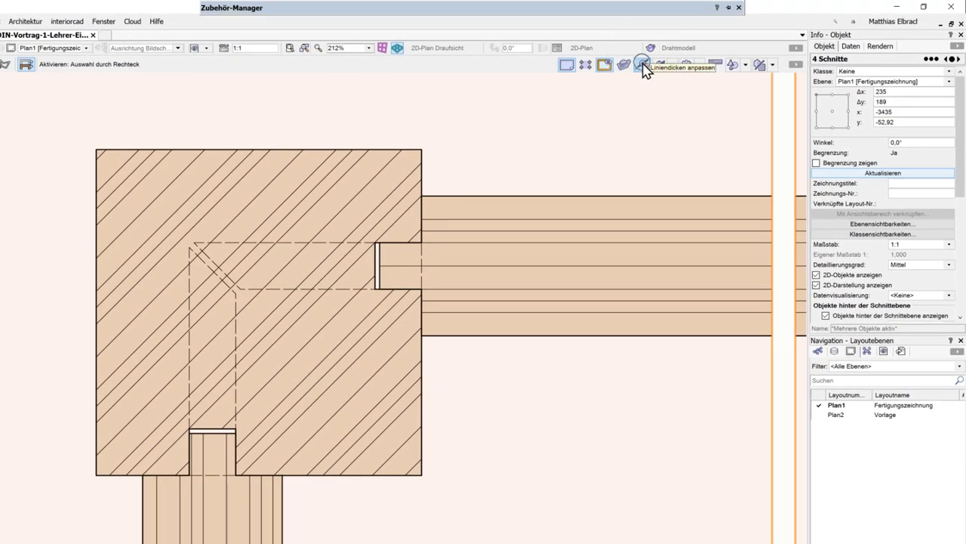
click(644, 68)
scroll(427, 244, up, 2)
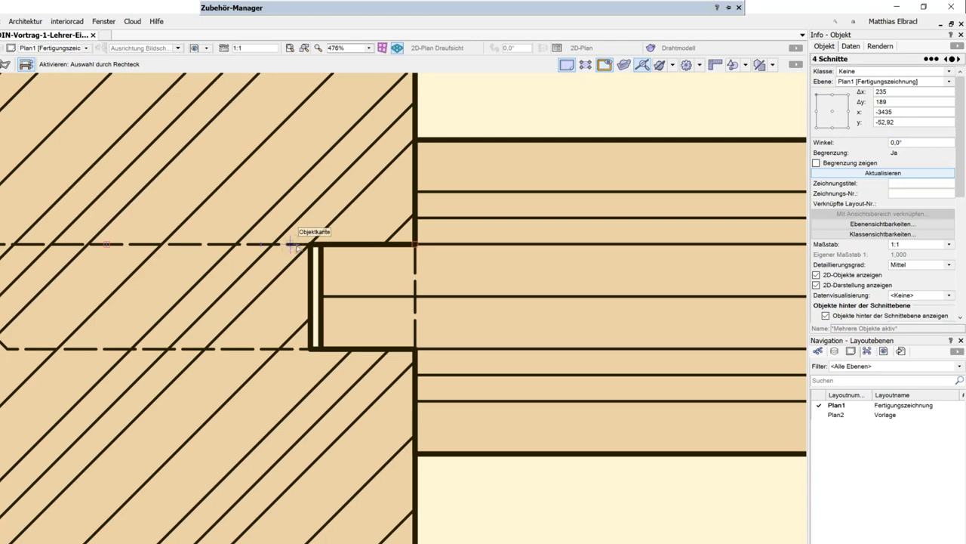
scroll(353, 246, down, 2)
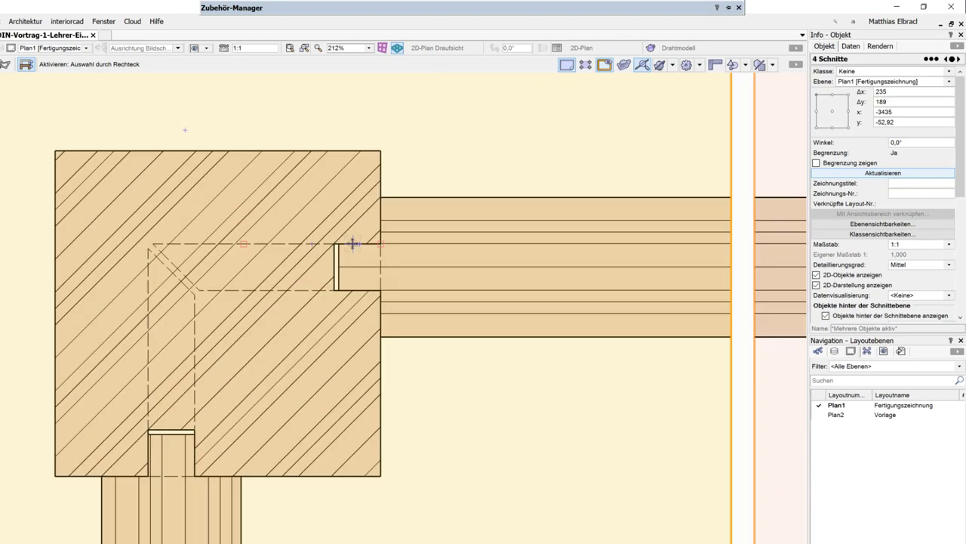
scroll(345, 244, down, 1)
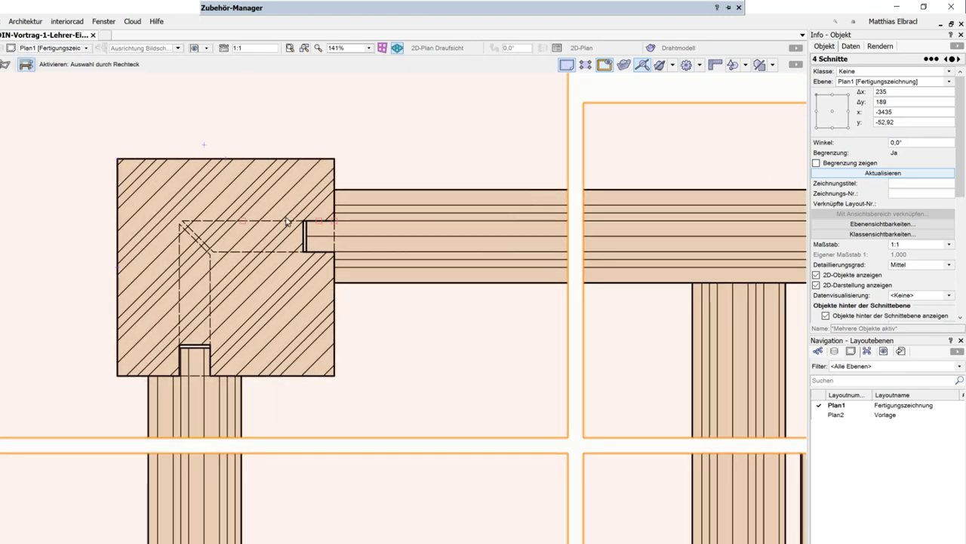
scroll(285, 228, down, 2)
middle_drag(327, 358, 310, 365)
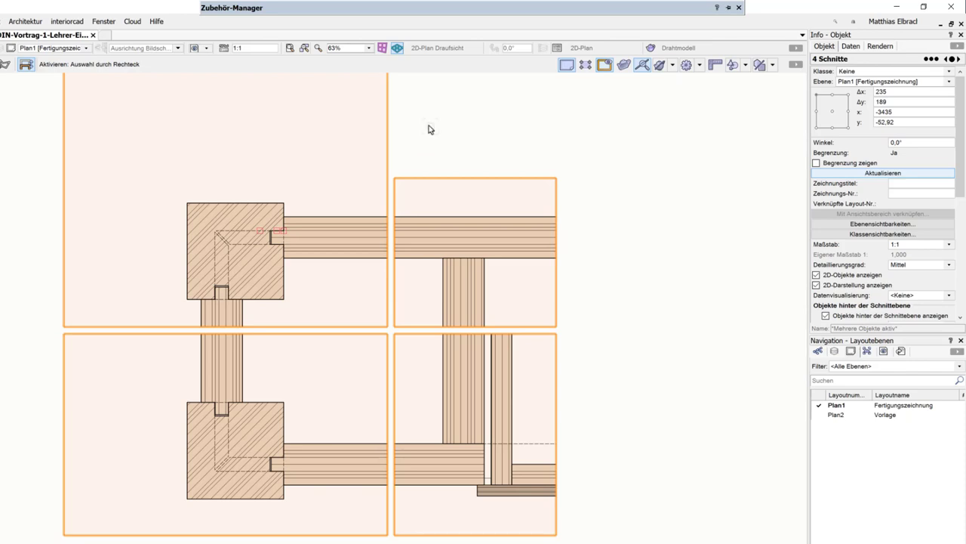
scroll(964, 202, down, 5)
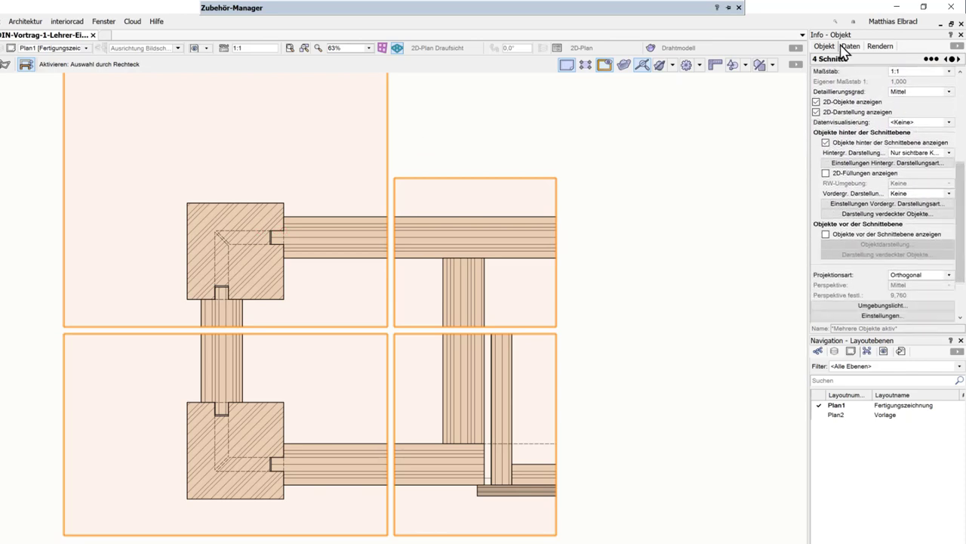
Step: Enable objects in front of the section plane and edit the 1-Tischplatte class display
click(826, 235)
click(825, 235)
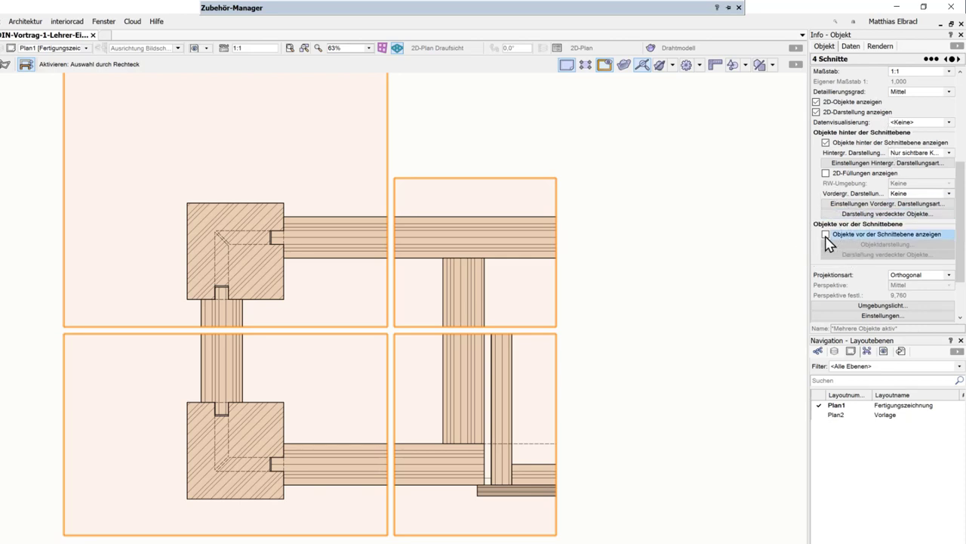
click(887, 245)
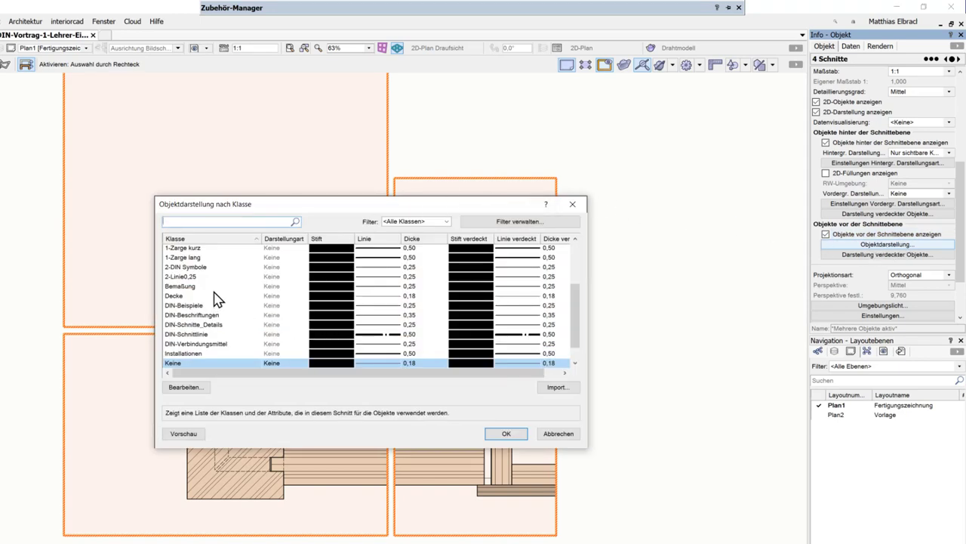
scroll(216, 299, up, 3)
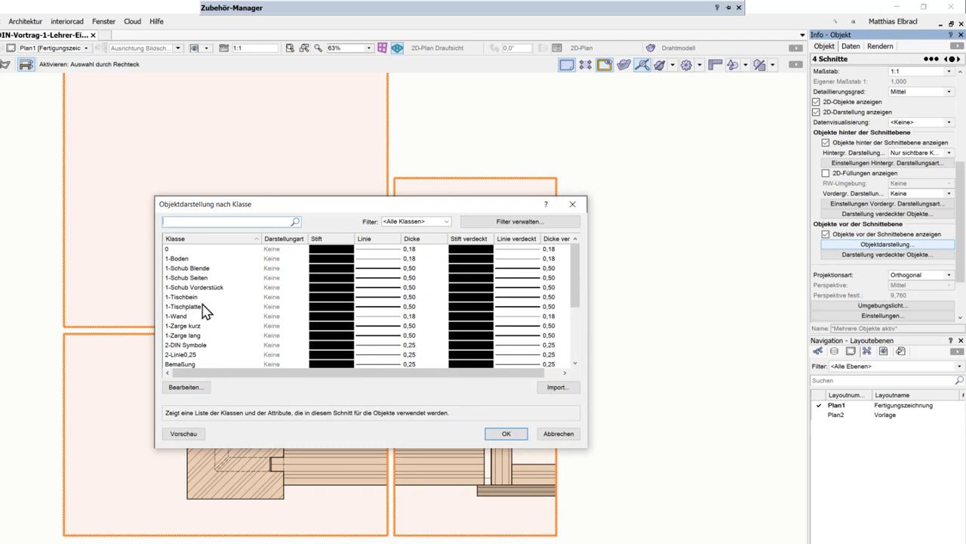
click(184, 308)
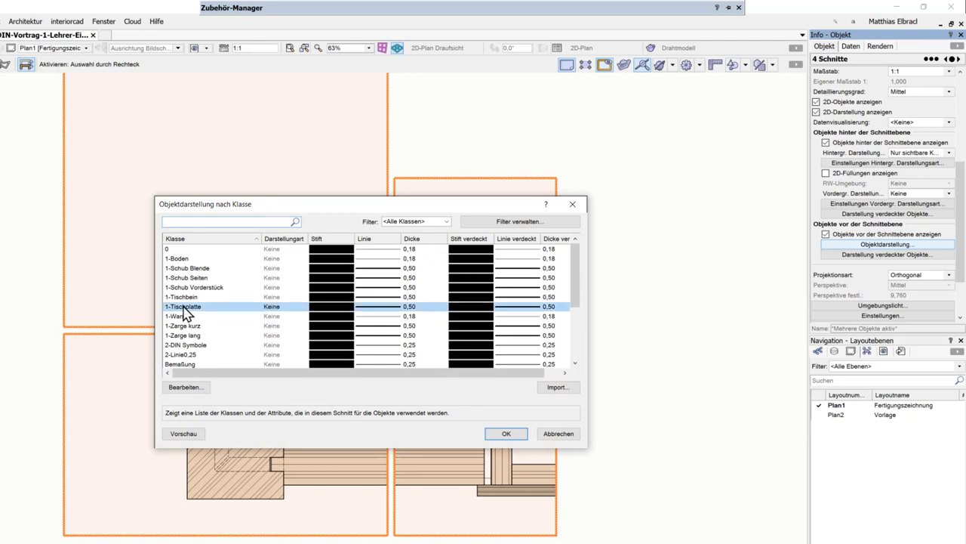
click(186, 387)
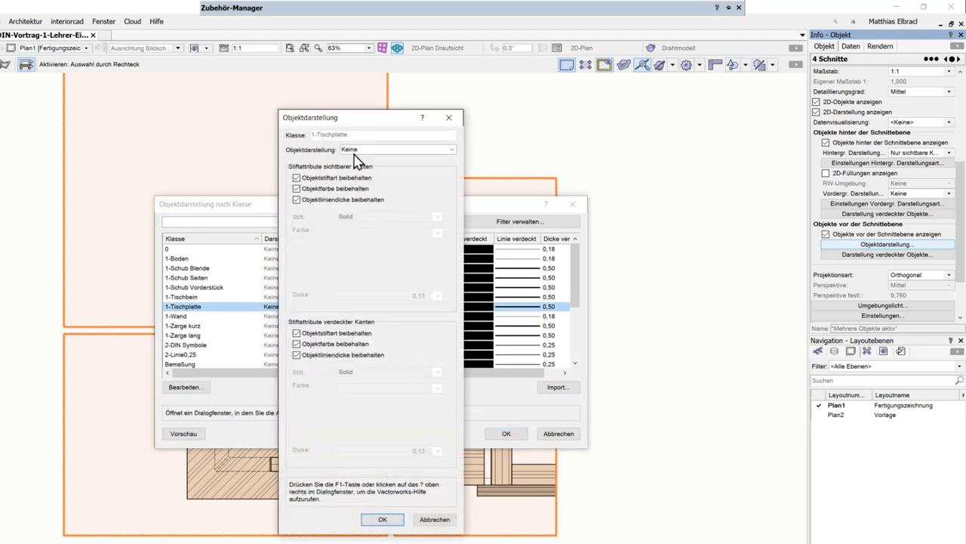
Step: Draw the tabletop with visible edges only, not keeping its own pen style or colour
click(354, 153)
click(352, 170)
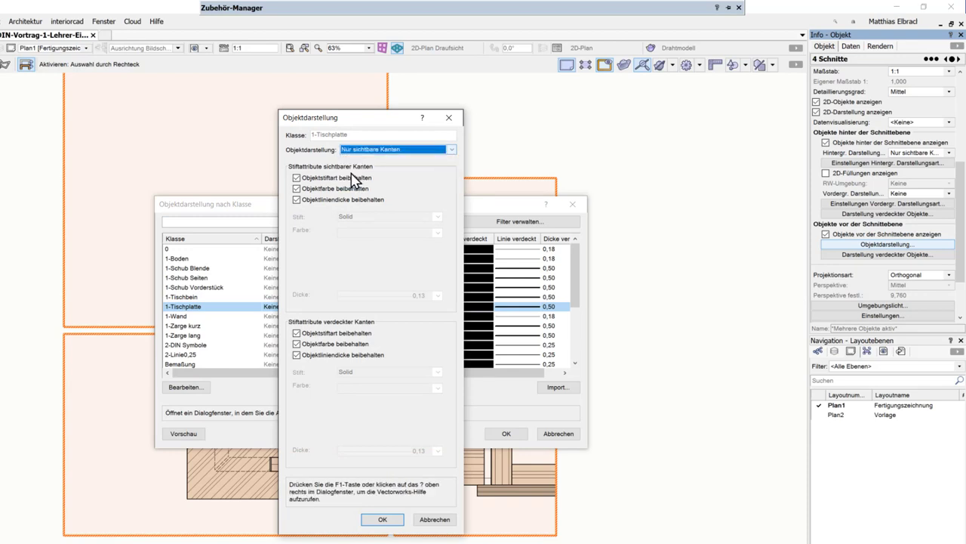
click(296, 177)
click(296, 188)
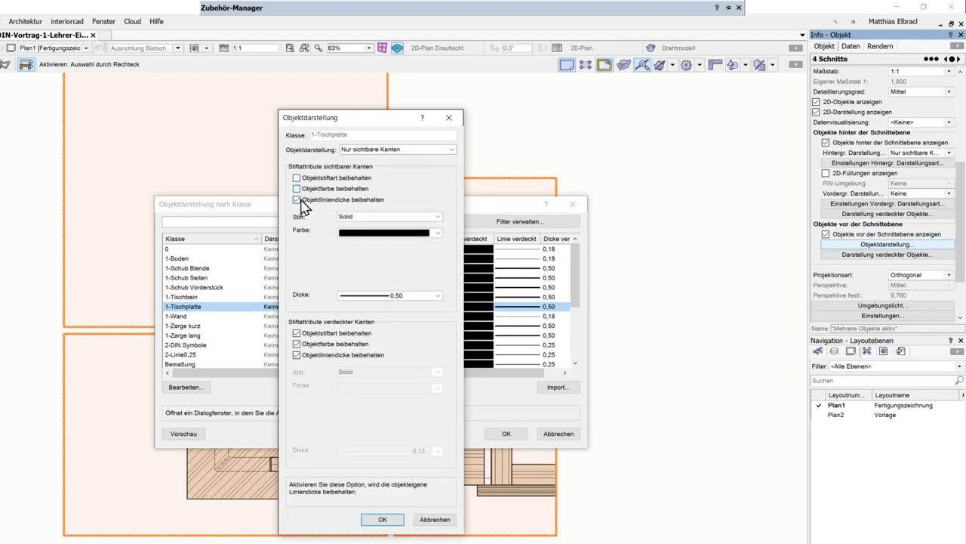
Step: Give the tabletop edges line type K-Strichzweipunktlinie-0,25 at thickness 0,25 and confirm
click(365, 220)
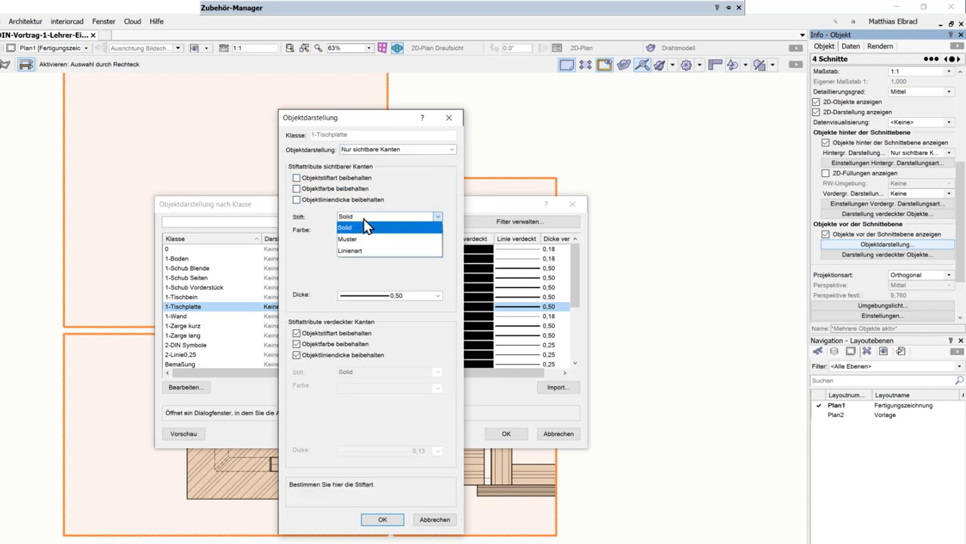
click(363, 253)
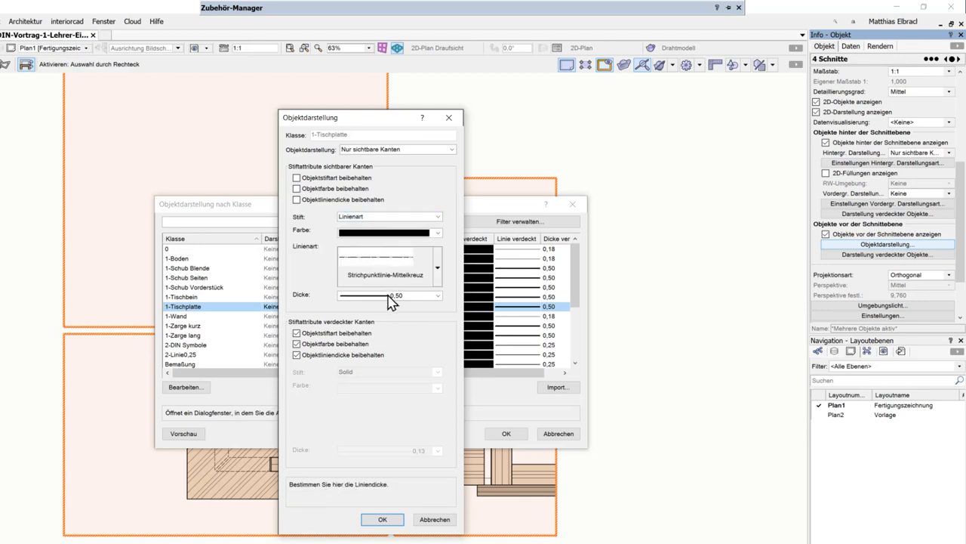
click(417, 278)
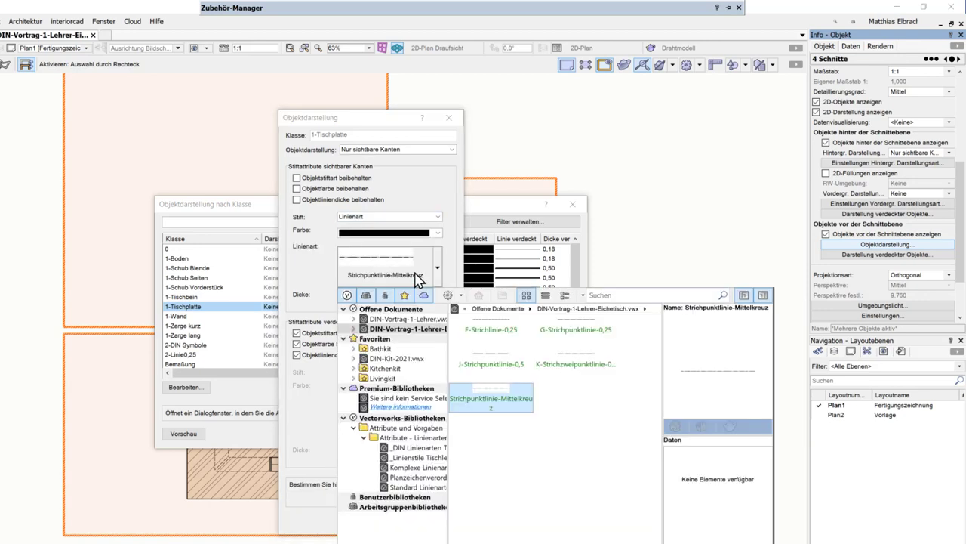
click(578, 371)
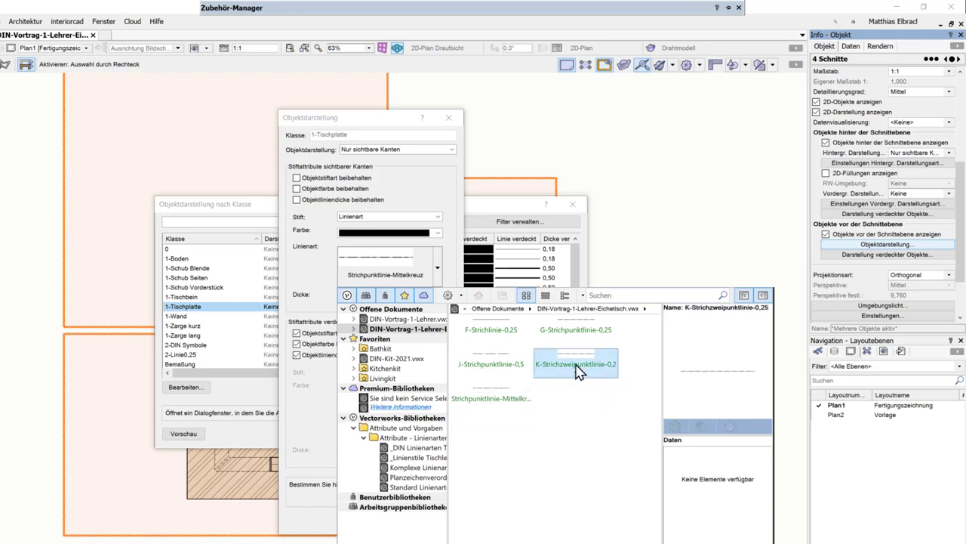
double_click(579, 371)
click(437, 295)
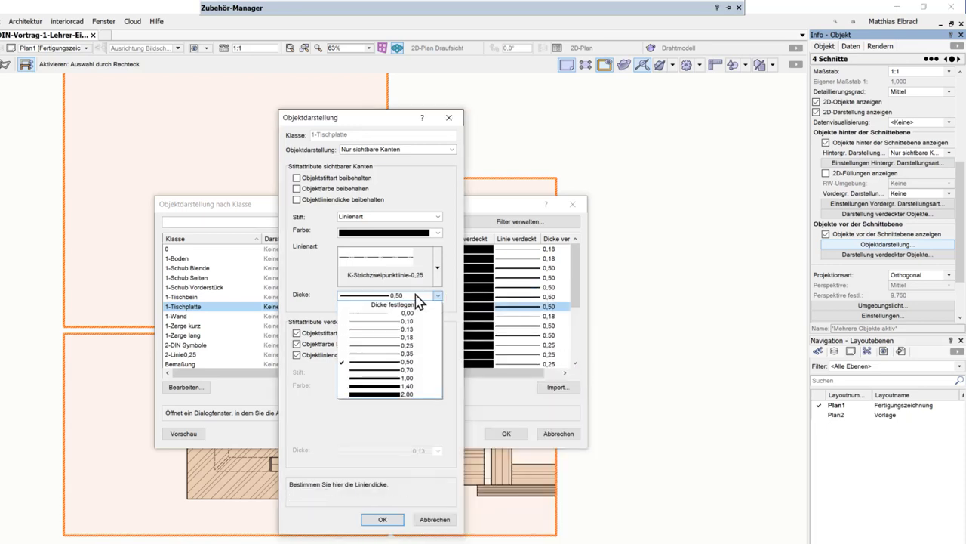
click(413, 345)
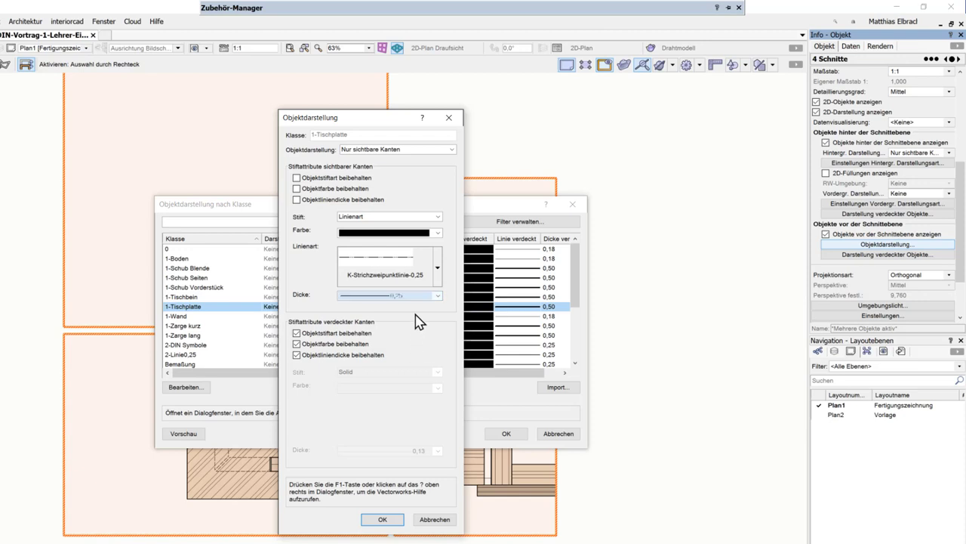
click(382, 519)
click(506, 437)
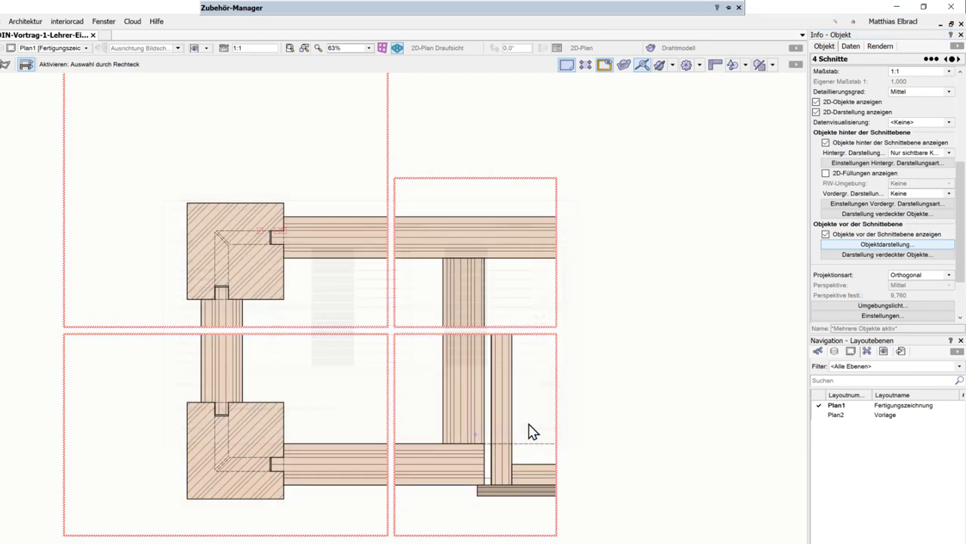
scroll(929, 121, up, 2)
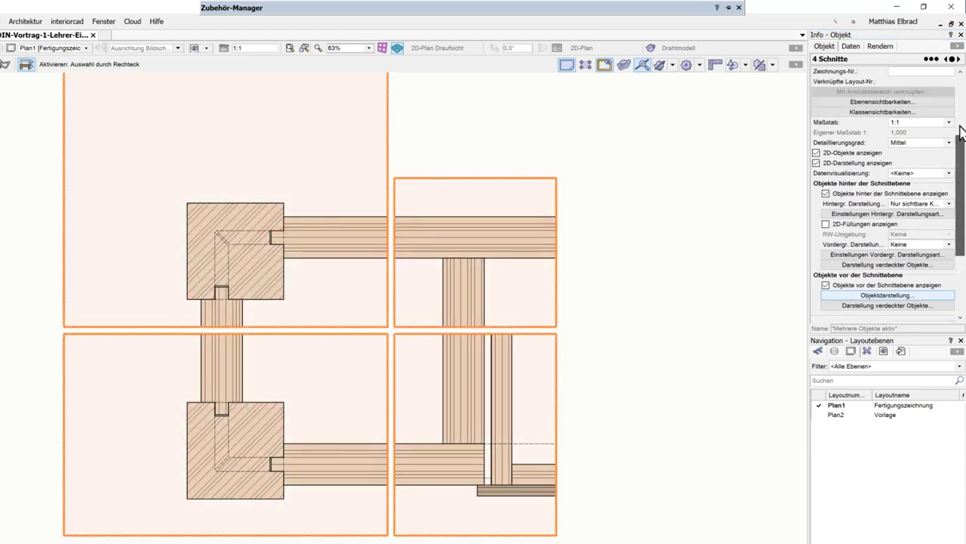
scroll(899, 119, up, 2)
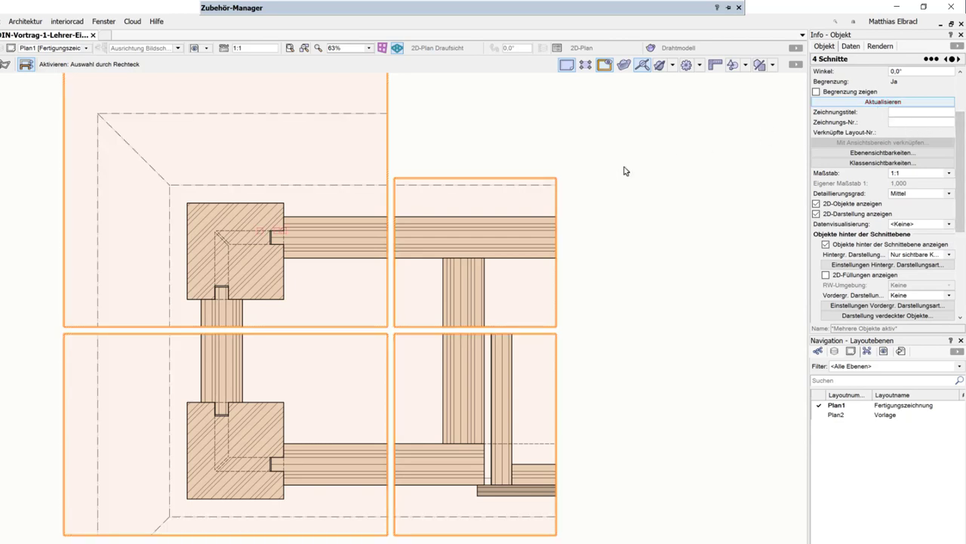
scroll(162, 136, up, 4)
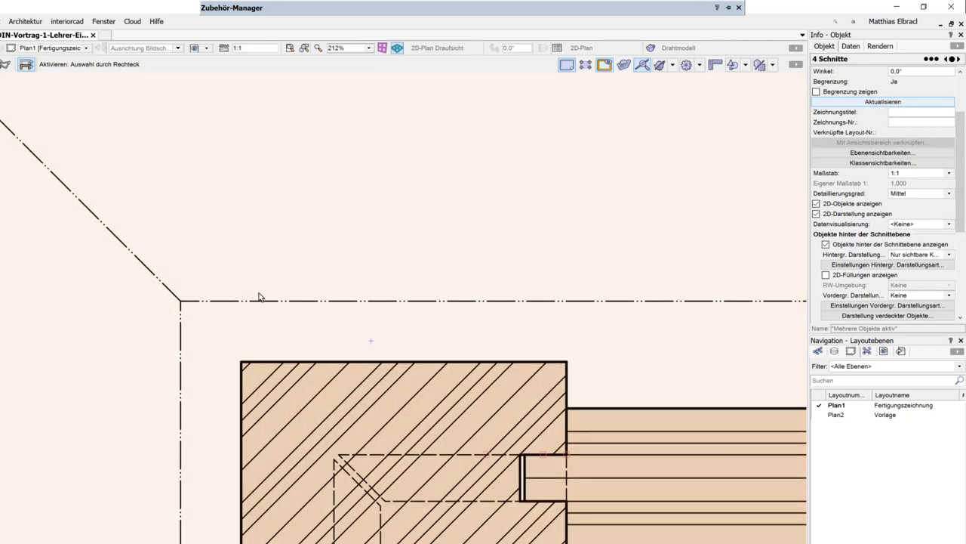
scroll(258, 296, down, 2)
scroll(268, 297, down, 2)
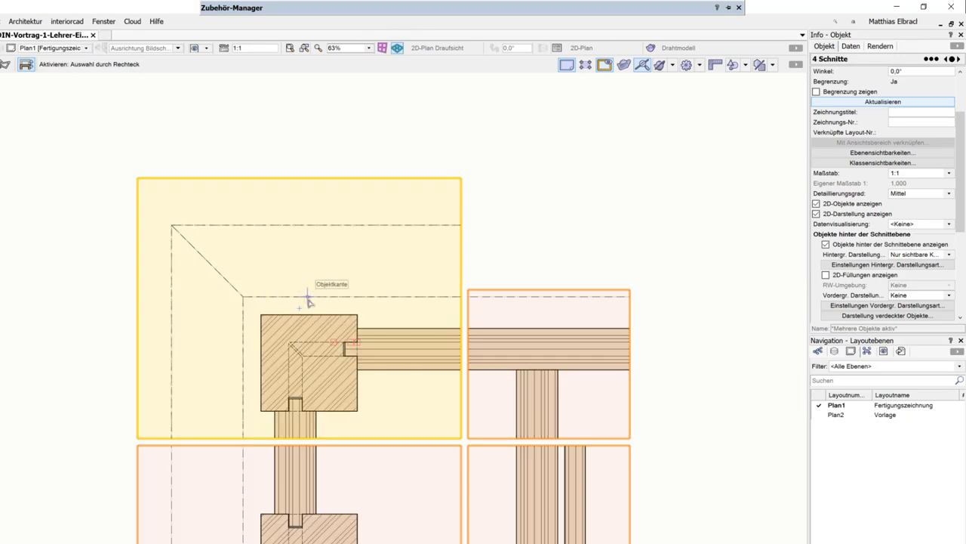
mouse_move(395, 313)
middle_down()
mouse_move(302, 197)
mouse_move(306, 229)
middle_up()
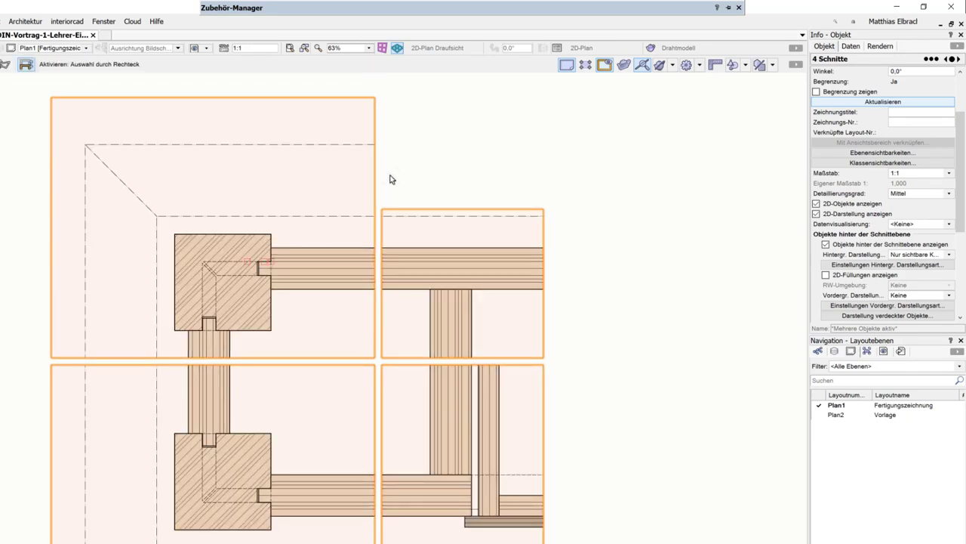
click(391, 179)
scroll(385, 178, down, 4)
scroll(383, 176, down, 3)
Step: Move both section viewport groups onto the drawing sheet's upper left
middle_drag(437, 182, 197, 295)
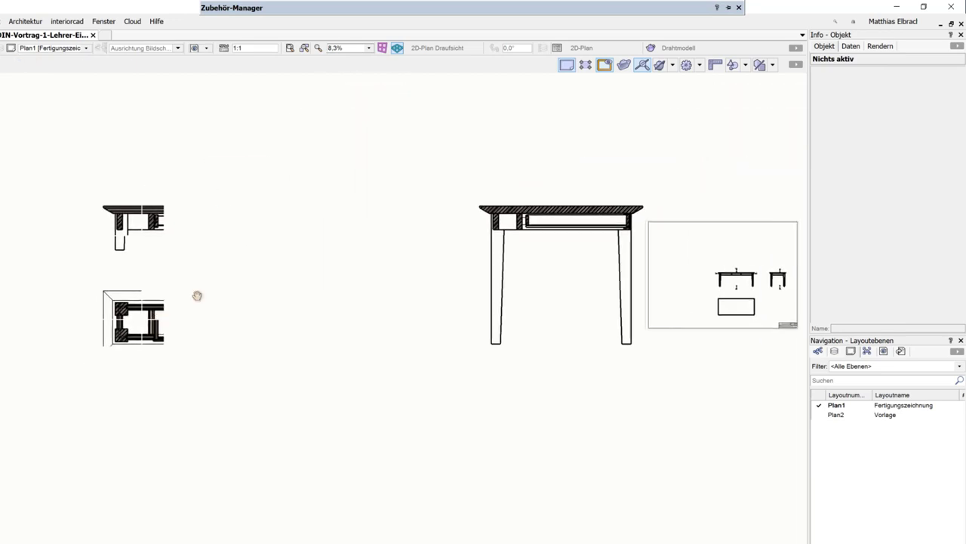
scroll(201, 295, up, 1)
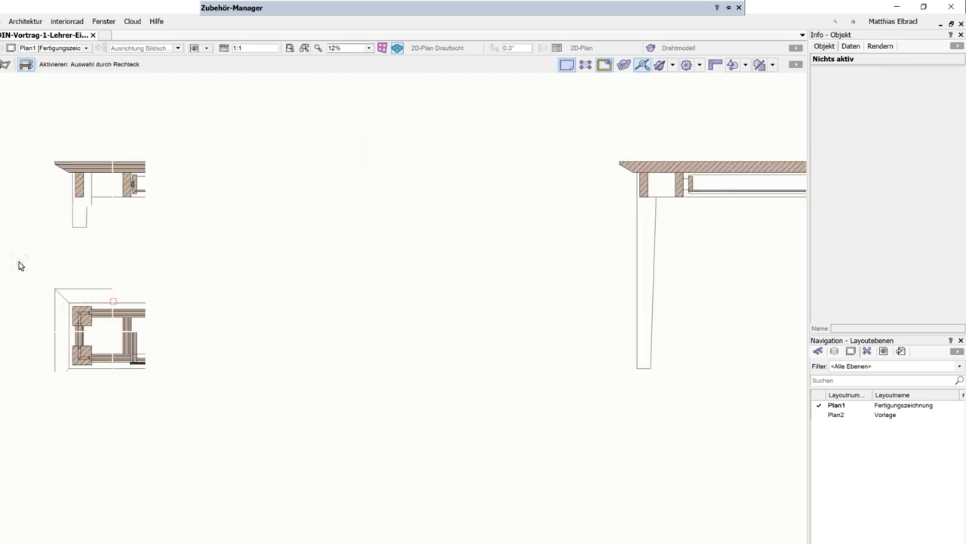
drag(24, 145, 211, 258)
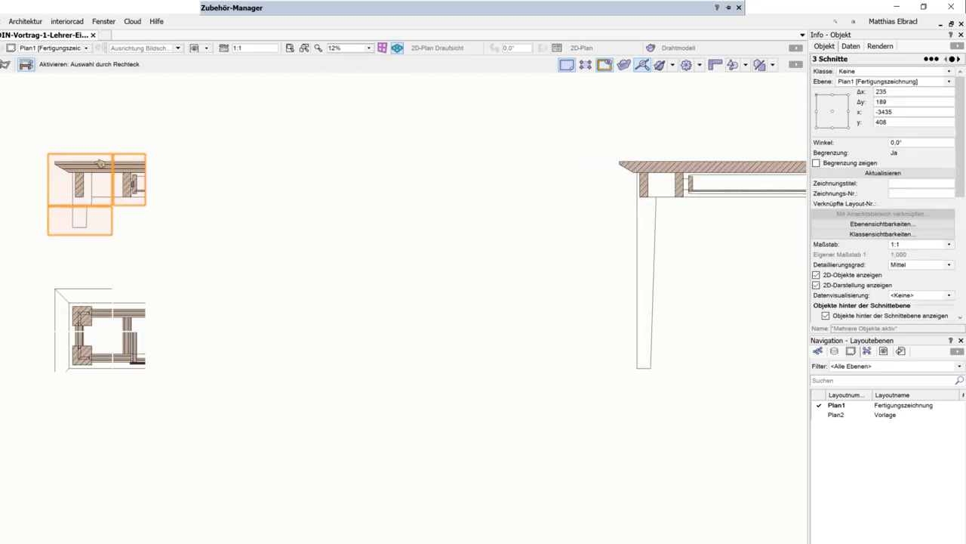
drag(3, 79, 204, 425)
drag(59, 161, 397, 224)
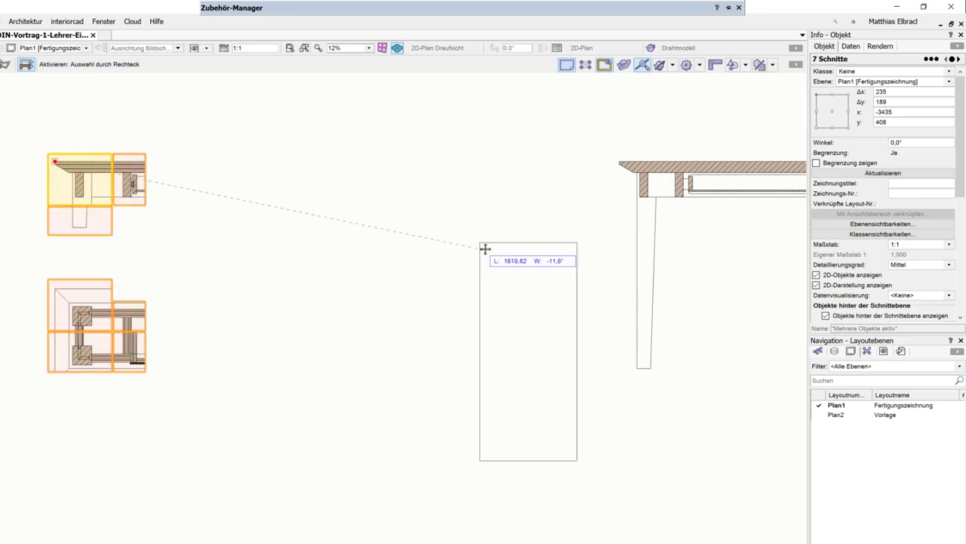
scroll(397, 224, up, 3)
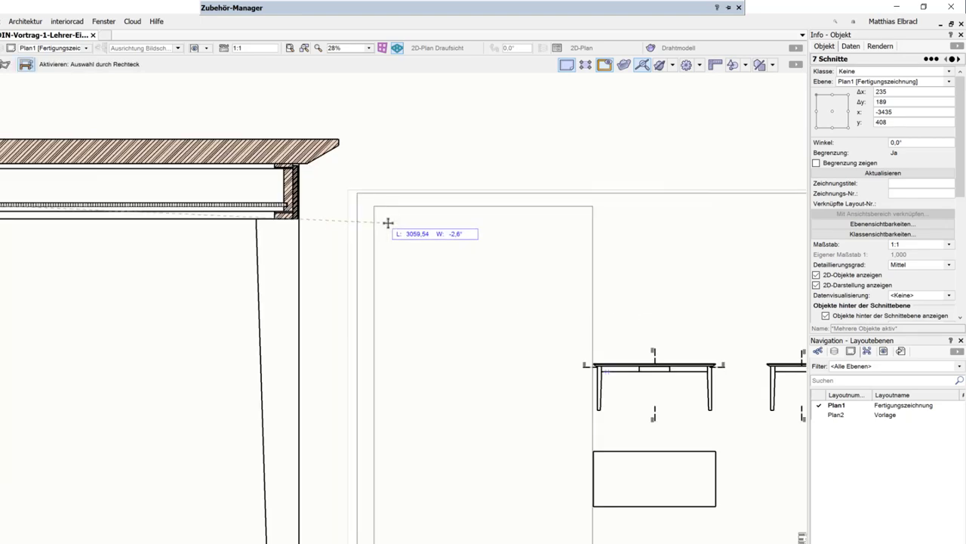
scroll(385, 226, up, 2)
drag(394, 240, 394, 240)
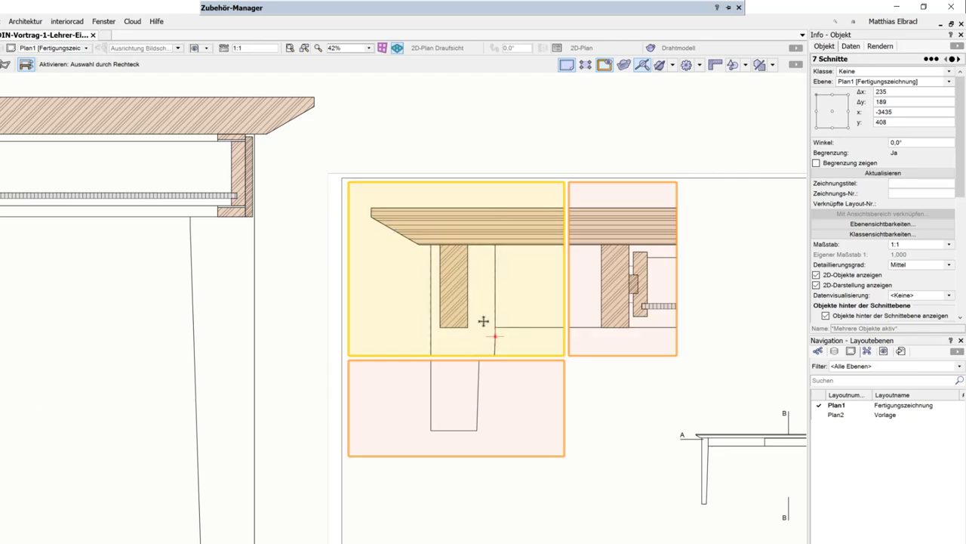
scroll(483, 321, down, 2)
middle_drag(492, 448, 409, 297)
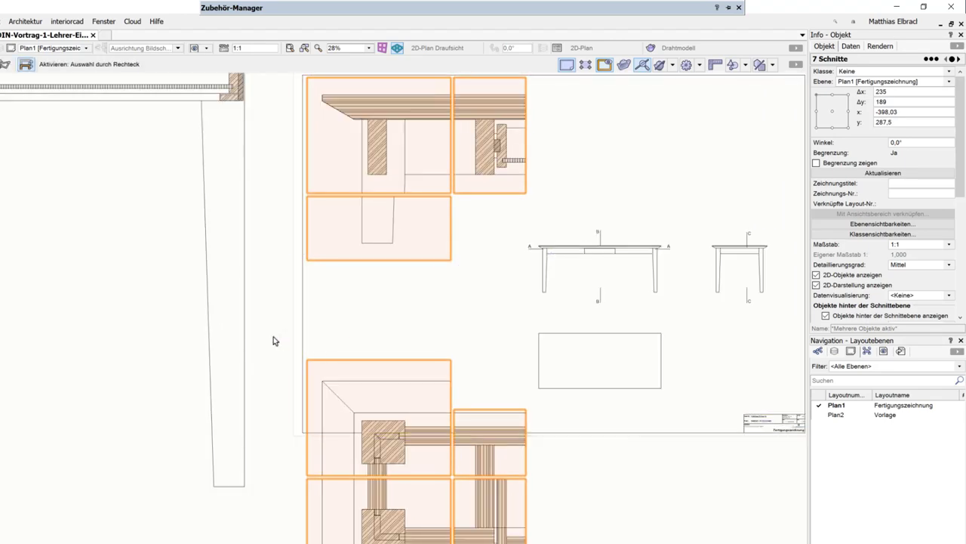
Step: Move the four plan section viewports up directly beneath the elevation sections
click(335, 352)
drag(266, 328, 592, 542)
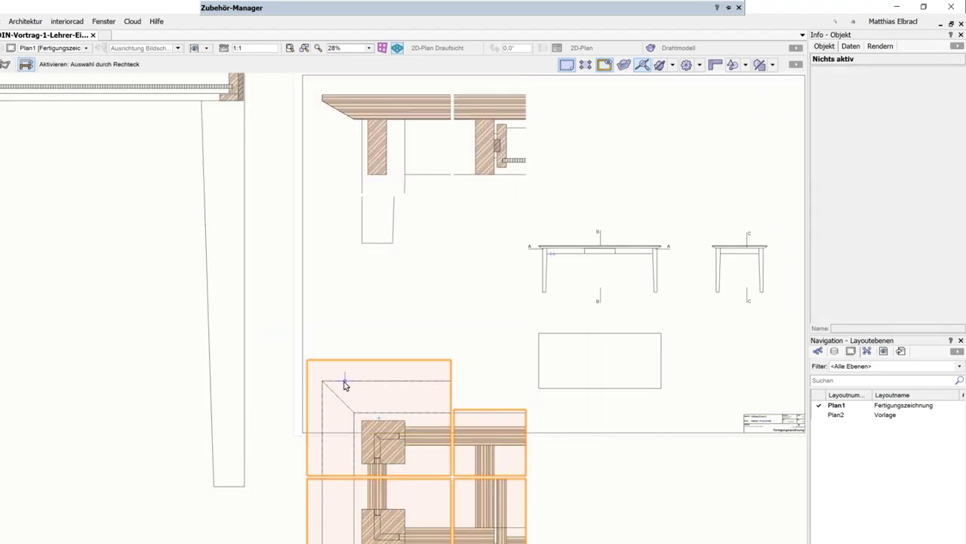
drag(344, 385, 344, 260)
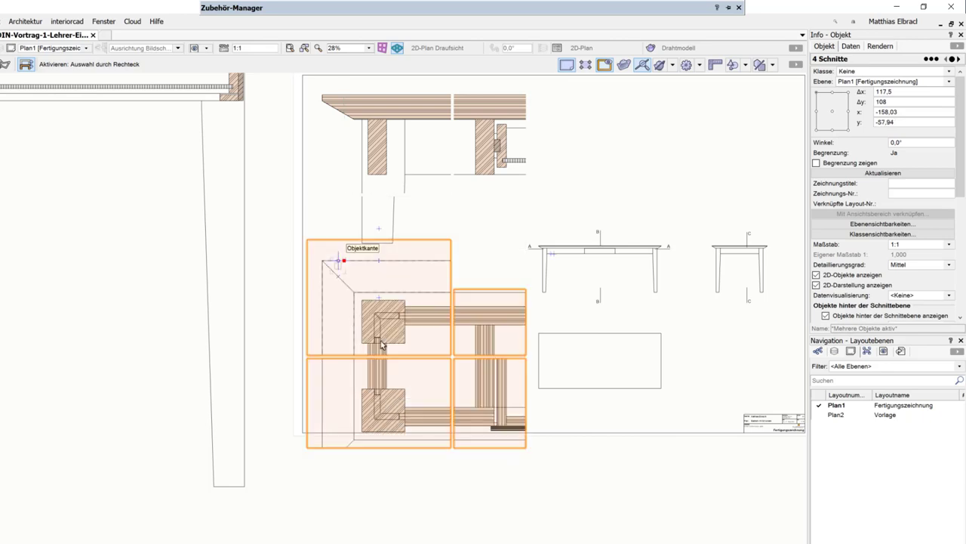
click(504, 506)
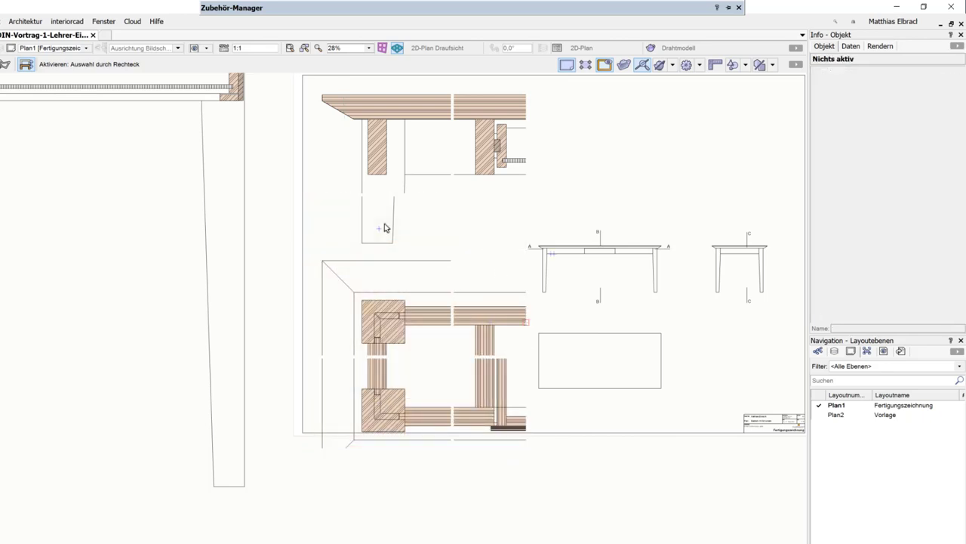
middle_drag(465, 485, 362, 434)
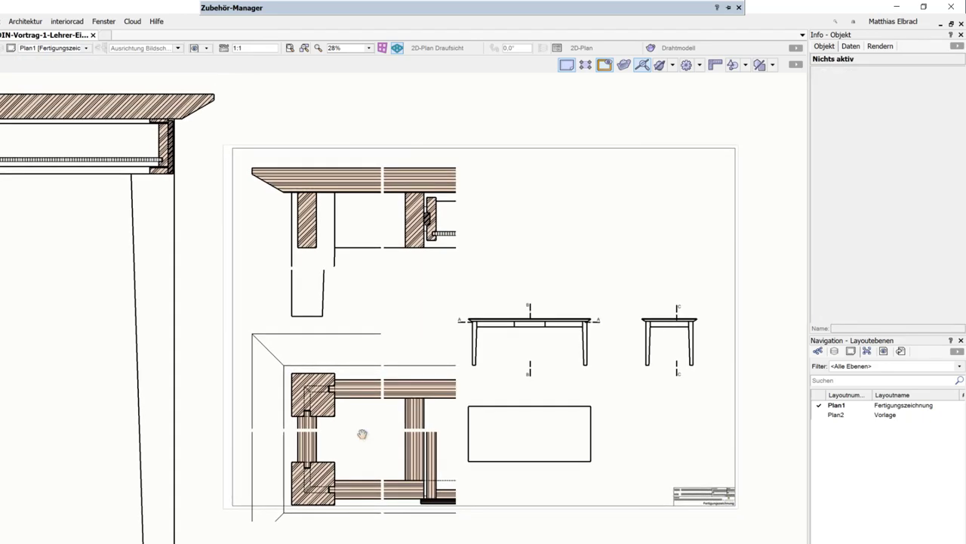
Step: Crop the top of the table-leg section viewport, move it up, then nudge it down 5
double_click(324, 306)
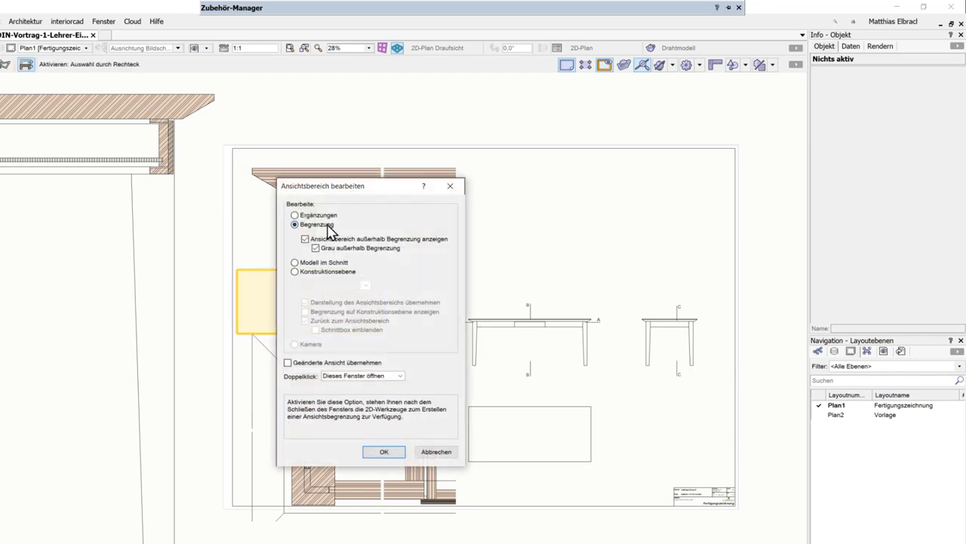
click(379, 451)
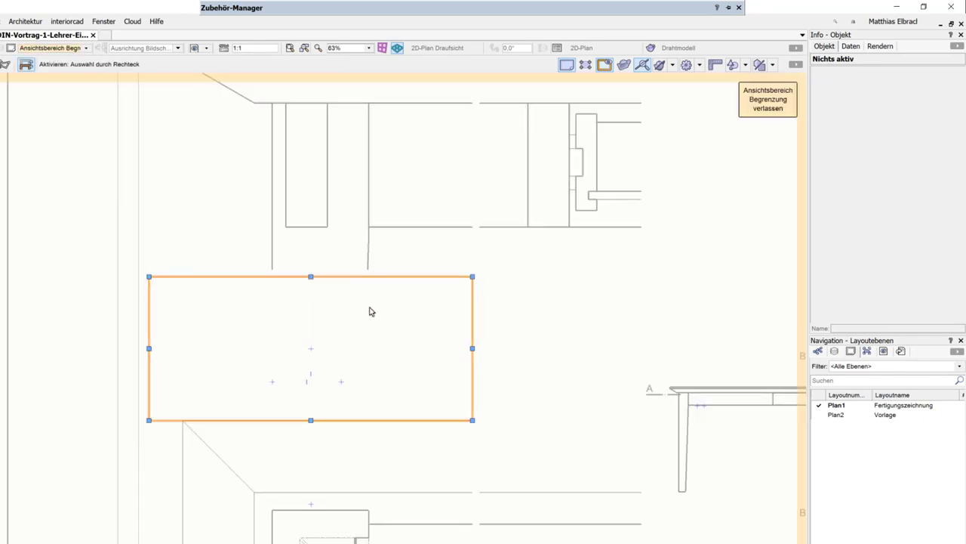
drag(310, 276, 320, 349)
click(771, 104)
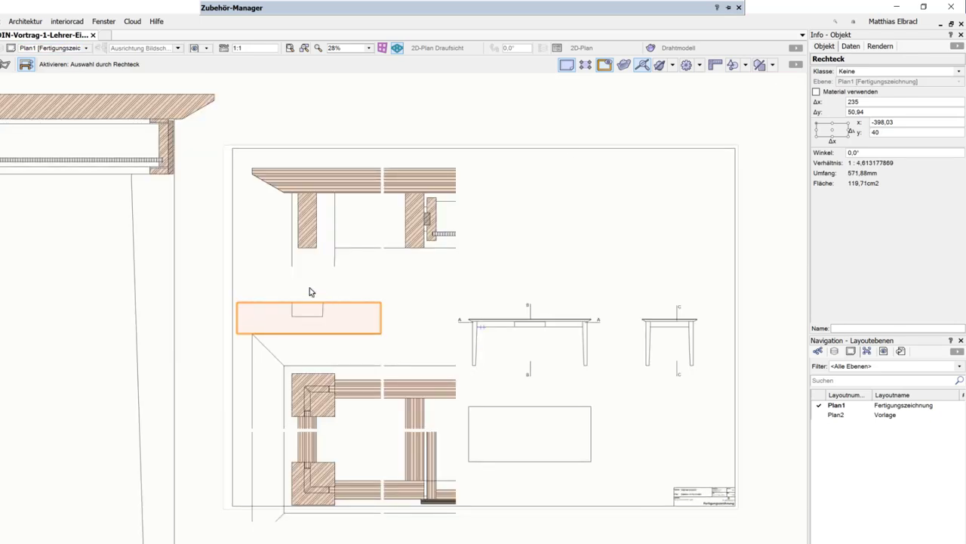
scroll(309, 291, up, 3)
drag(305, 311, 304, 236)
key(ctrl+m)
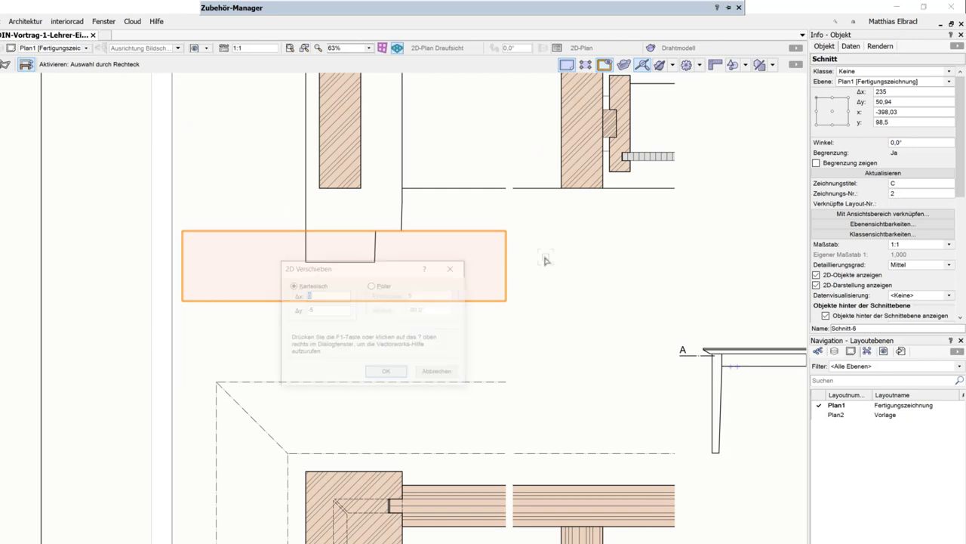
key(Return)
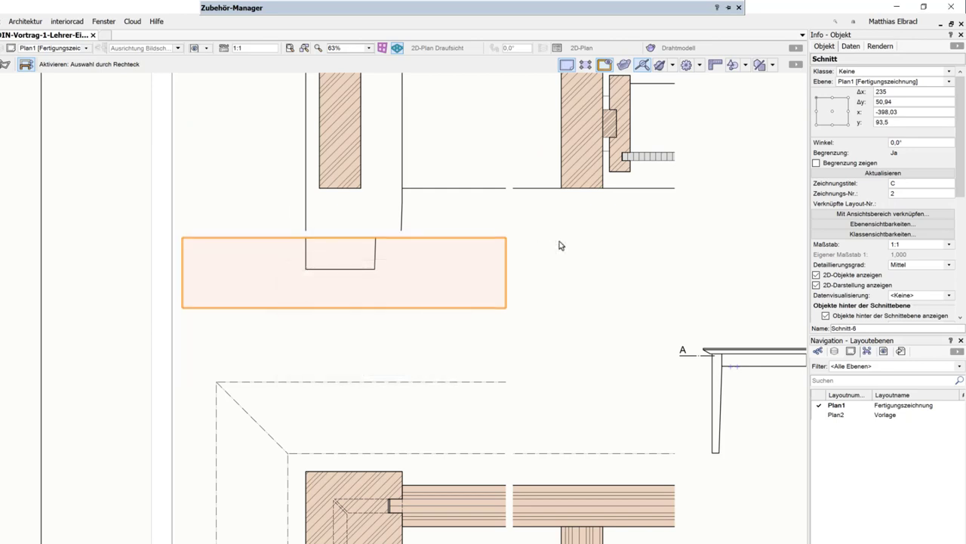
Step: Move the four plan section viewports up 58.5 to close the gap
scroll(504, 260, down, 3)
drag(331, 289, 624, 543)
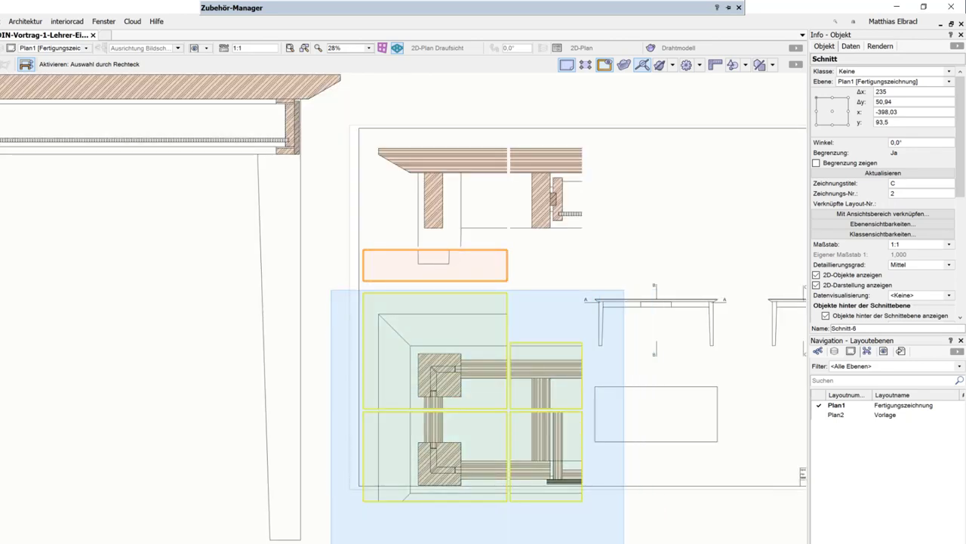
drag(422, 313, 421, 279)
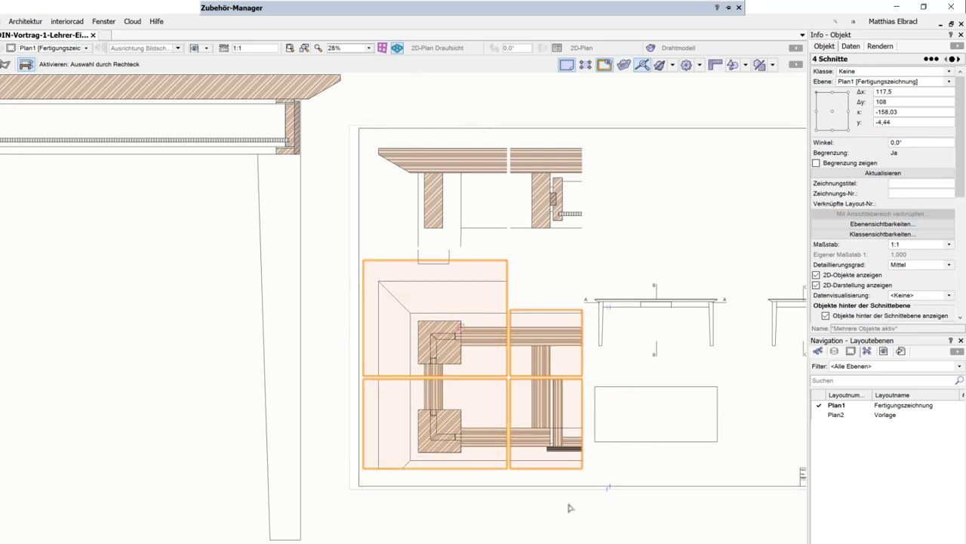
click(610, 477)
middle_drag(647, 268, 511, 253)
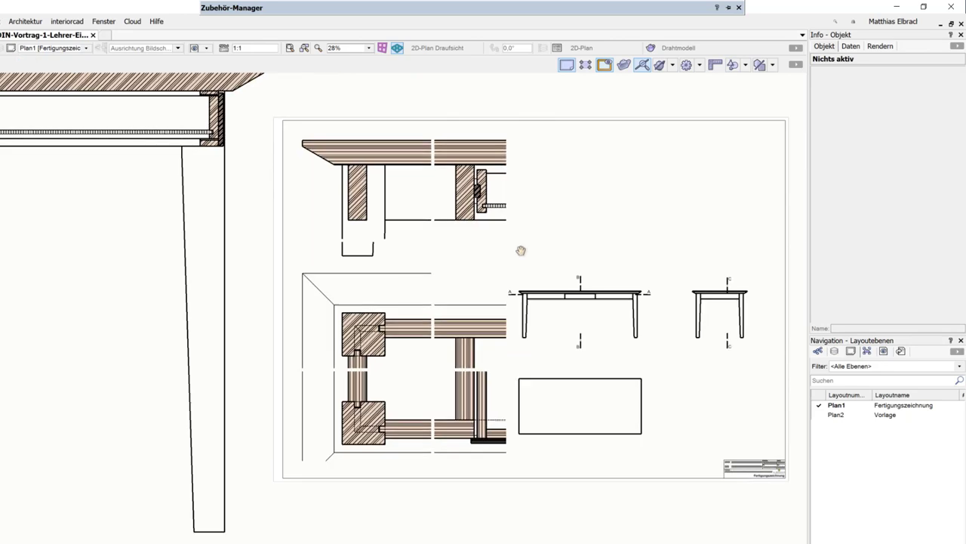
scroll(510, 253, up, 2)
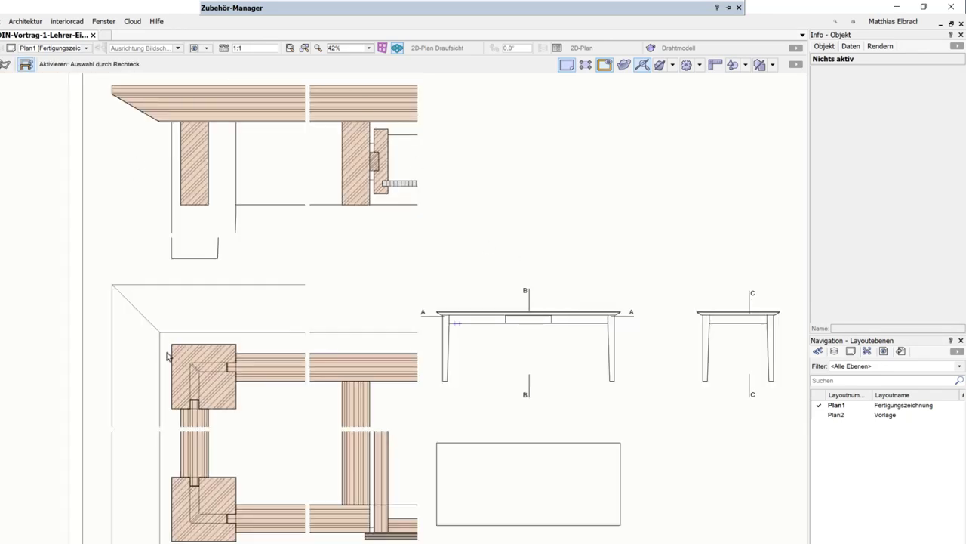